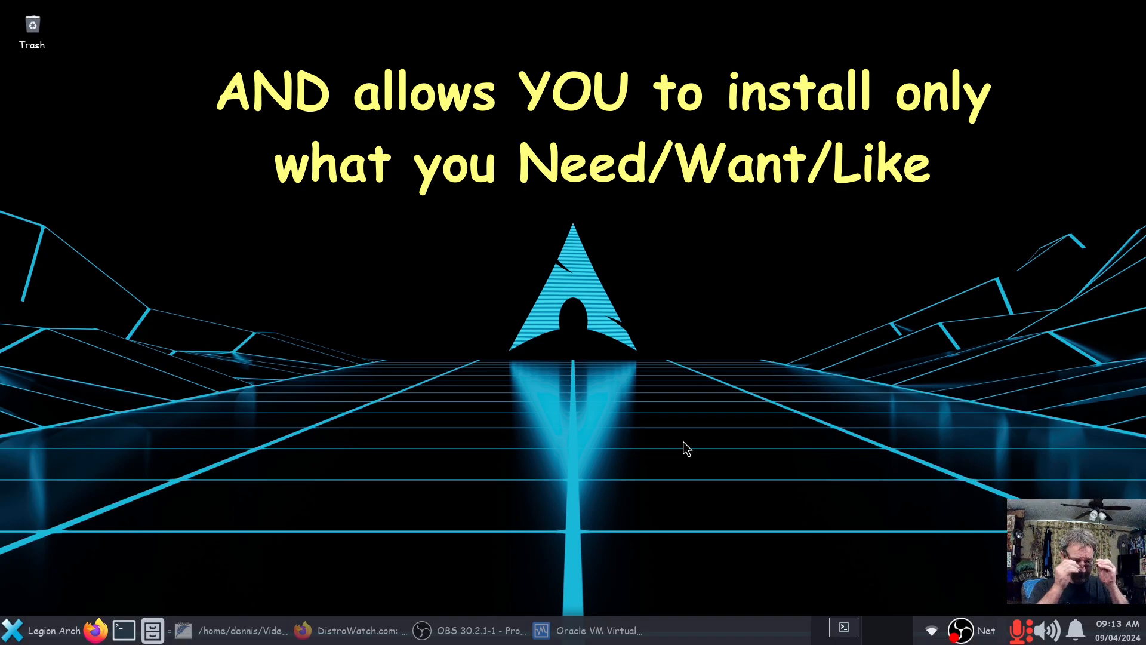
- Switch to Firefox and look over the DistroWatch Ubuntu page and the Ubuntu search results for "mini .iso"
left_click(386, 638)
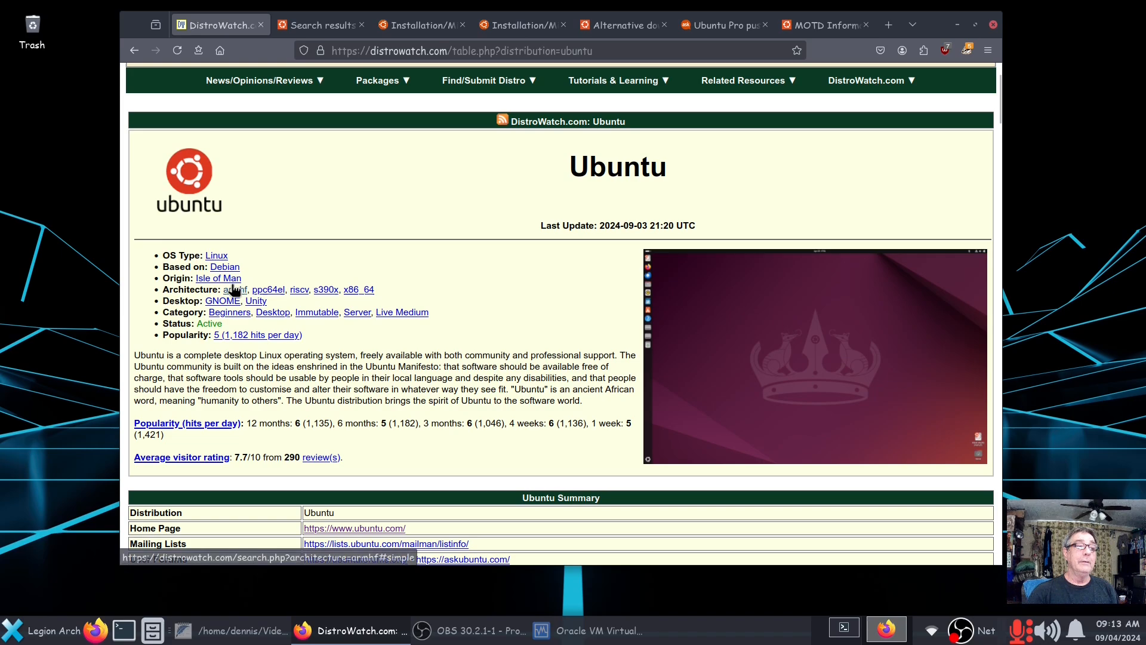
left_click(305, 24)
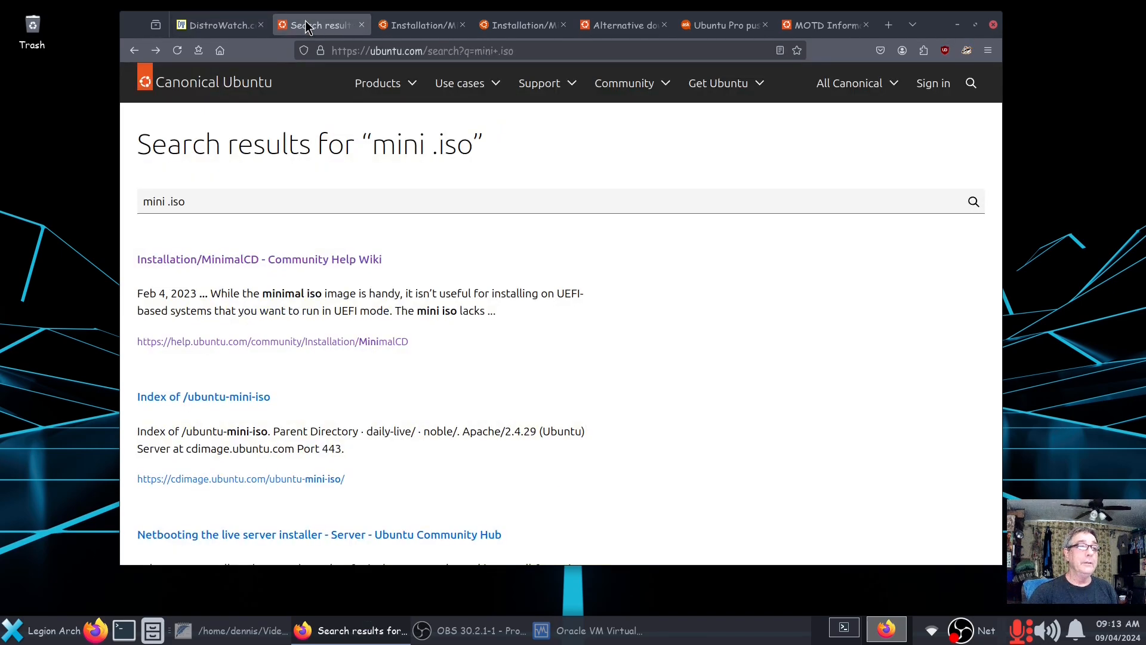
left_click_drag(371, 146, 456, 160)
left_click(453, 169)
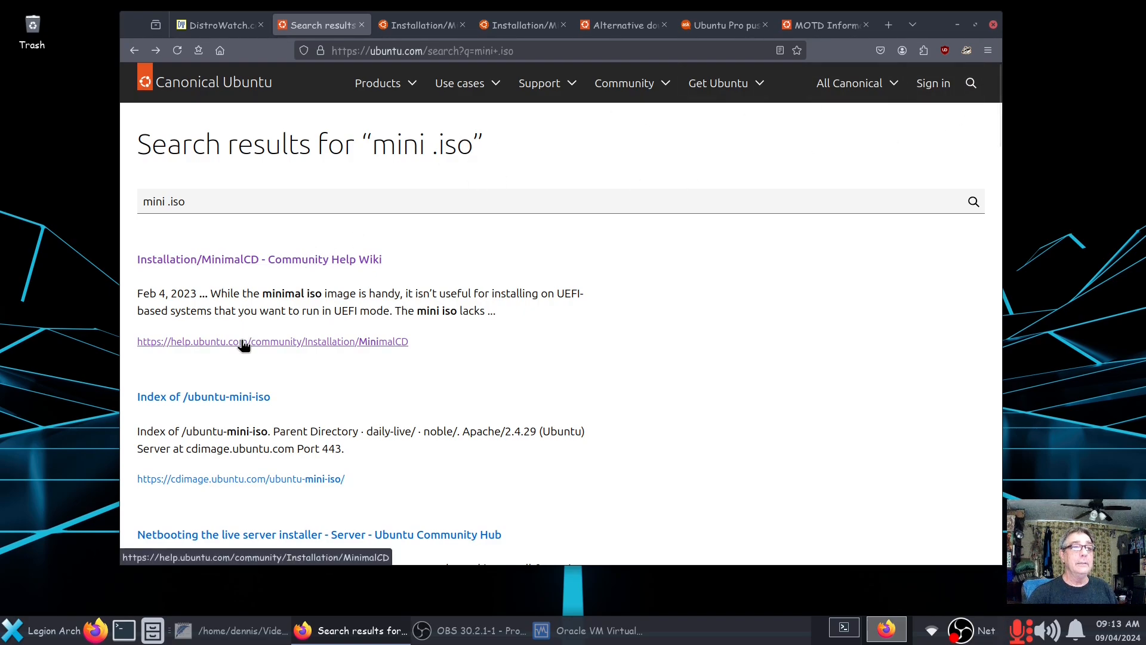
- Read through the Installation/MinimalCD wiki page, including the status of the Minimal ISO image and the old mini.iso introduction
left_click(401, 28)
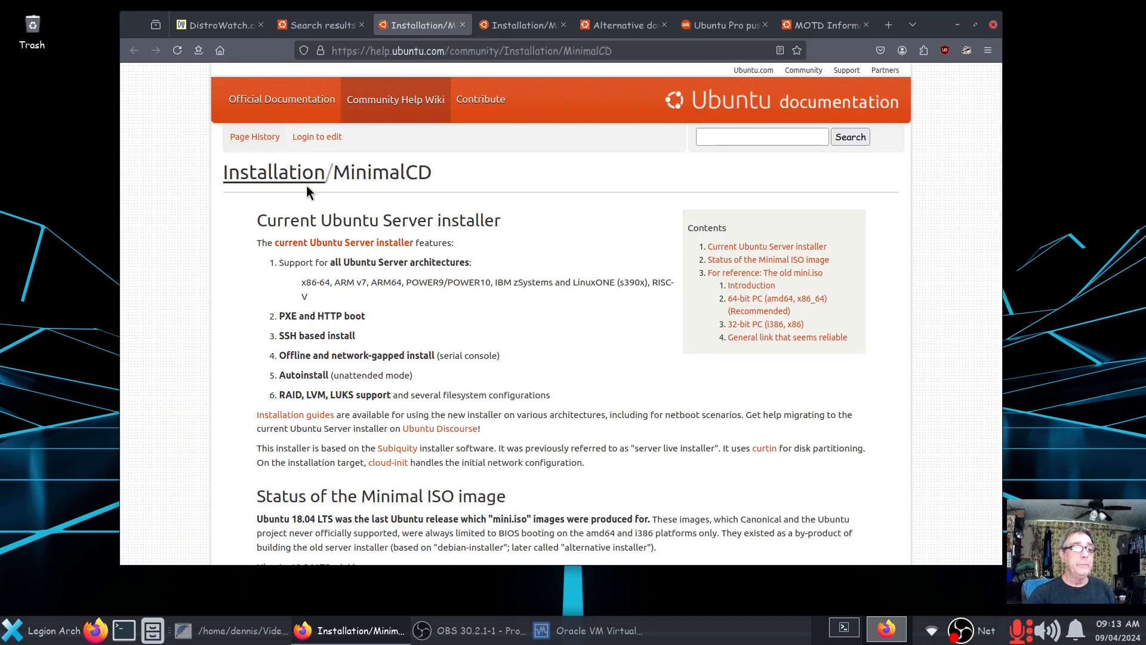
scroll(513, 320, "down", 5)
scroll(512, 316, "down", 7)
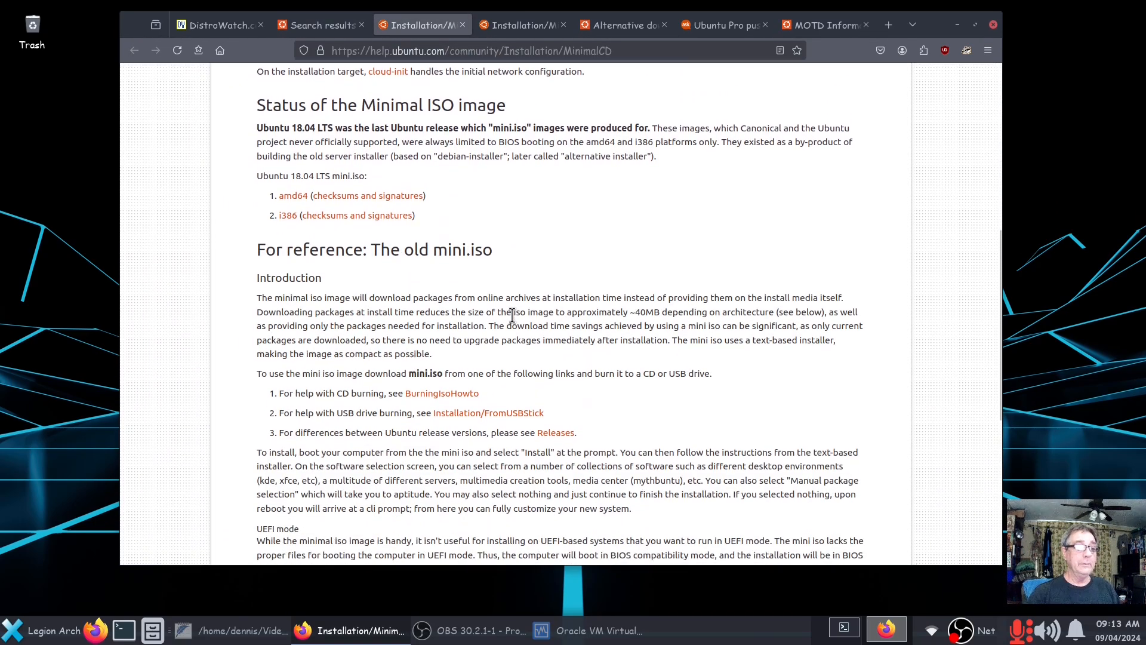
scroll(512, 316, "up", 12)
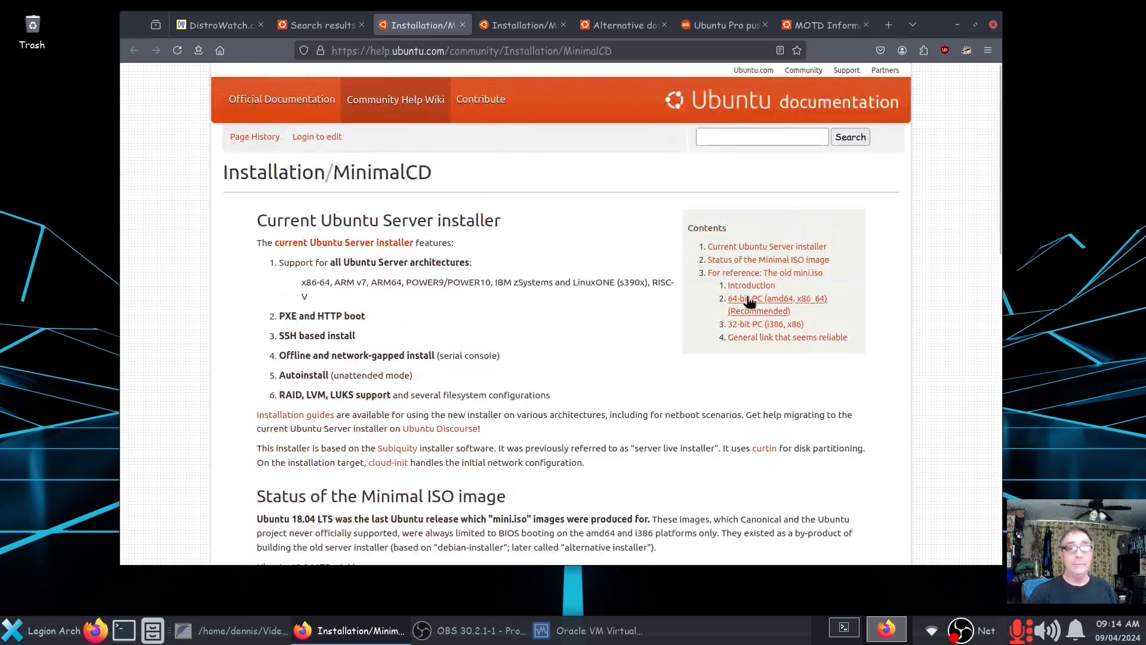
- Bring up the mini.iso download for 64-bit Ubuntu 18.04 "Bionic Beaver" on the MinimalCD page and cancel saving it
scroll(457, 317, "down", 5)
scroll(460, 309, "down", 7)
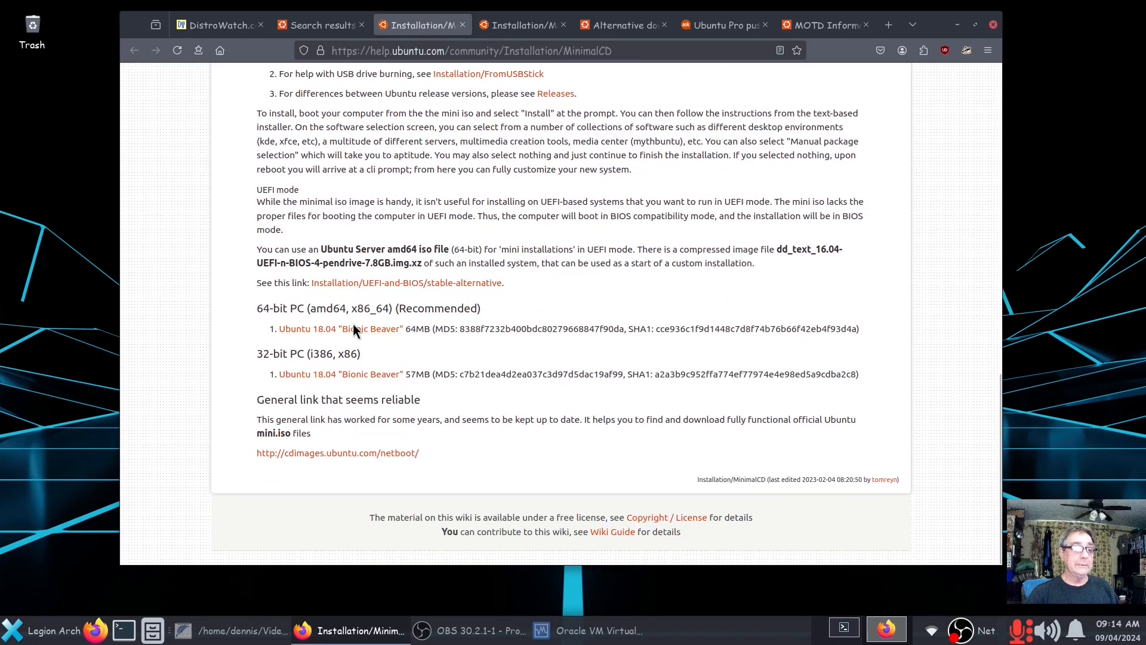
left_click(349, 330)
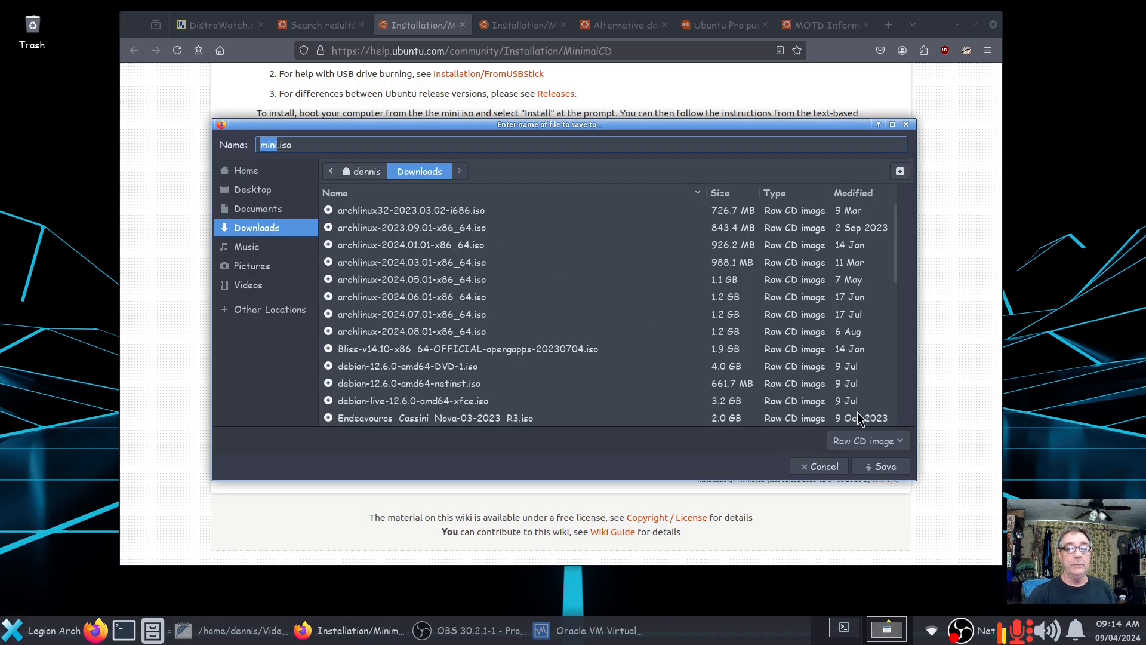
left_click(835, 465)
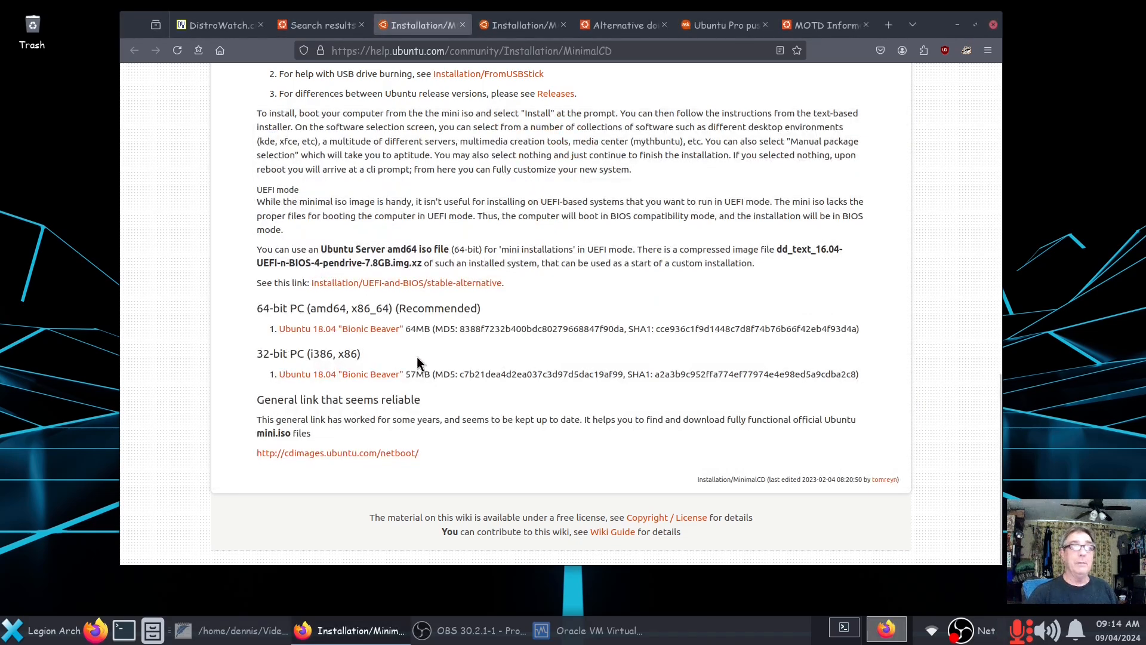
- View the 18.04 LTS network installer download page from Ubuntu's alternative downloads, and minimize the browser from the search results page
mouse_move(523, 34)
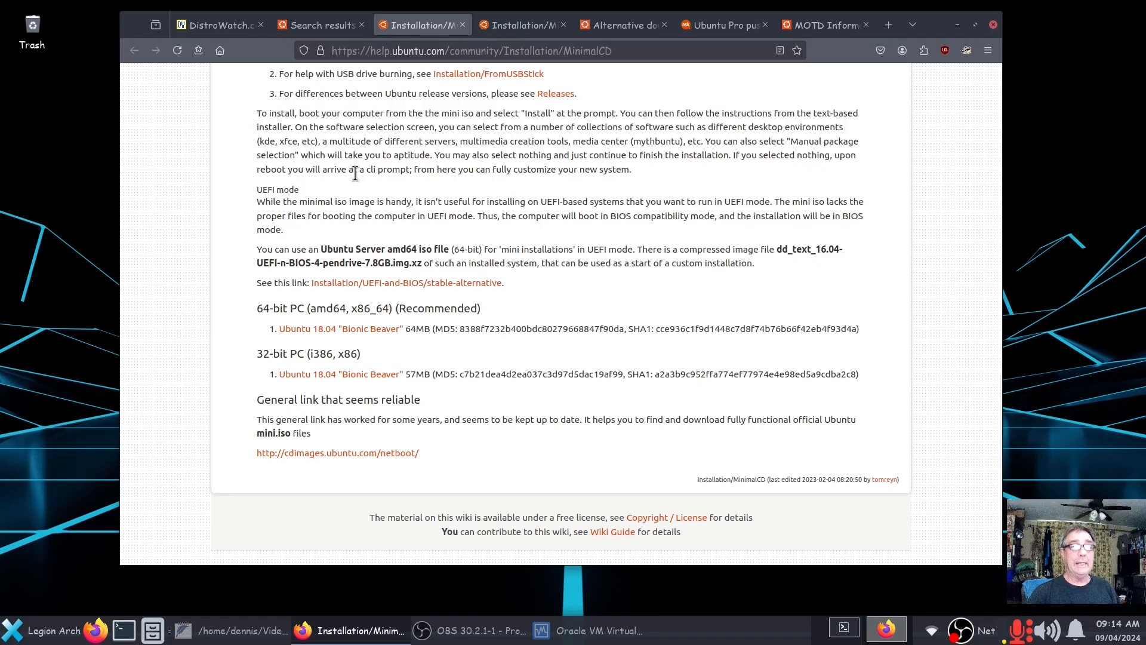
left_click(512, 30)
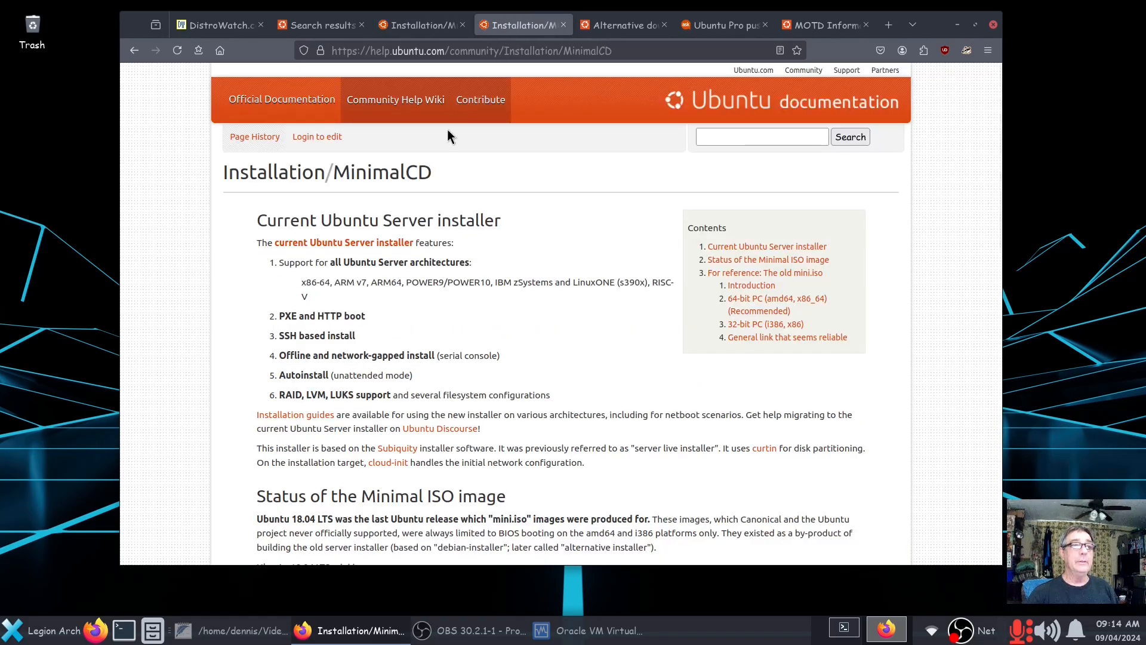
left_click(616, 27)
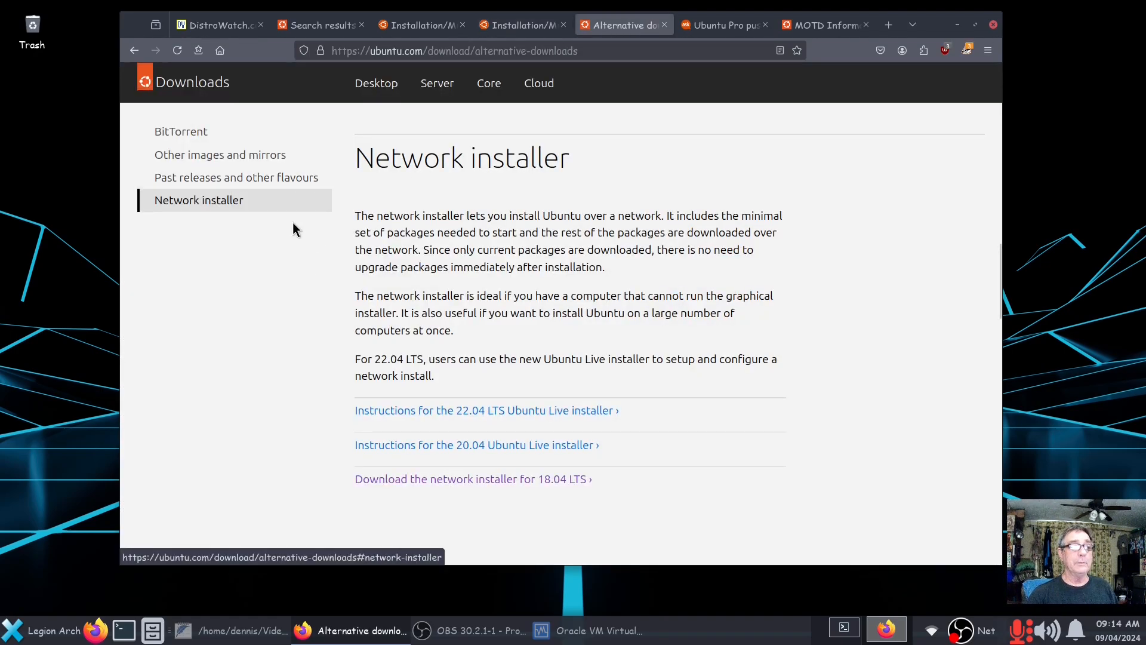
scroll(266, 299, "down", 3)
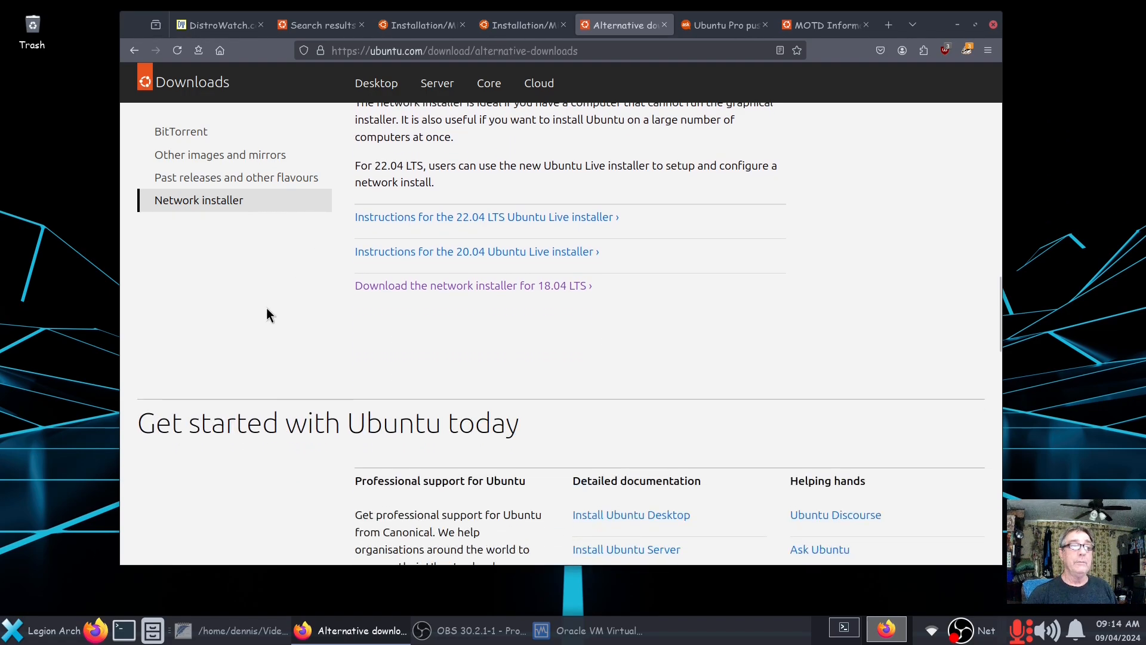
left_click(428, 290)
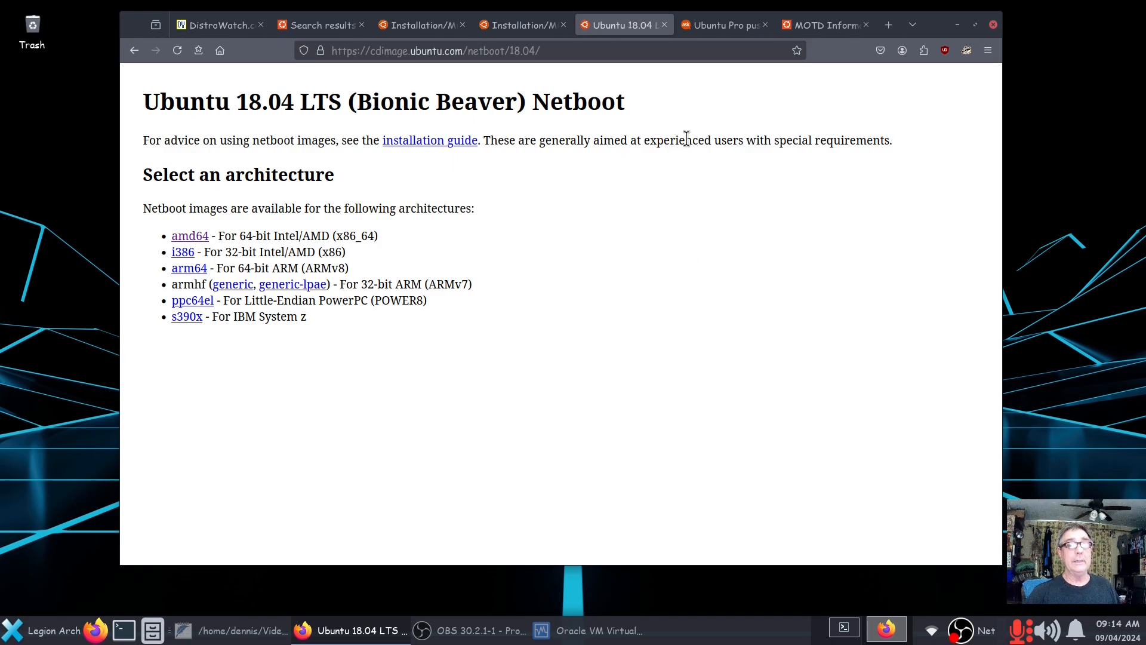
left_click(330, 26)
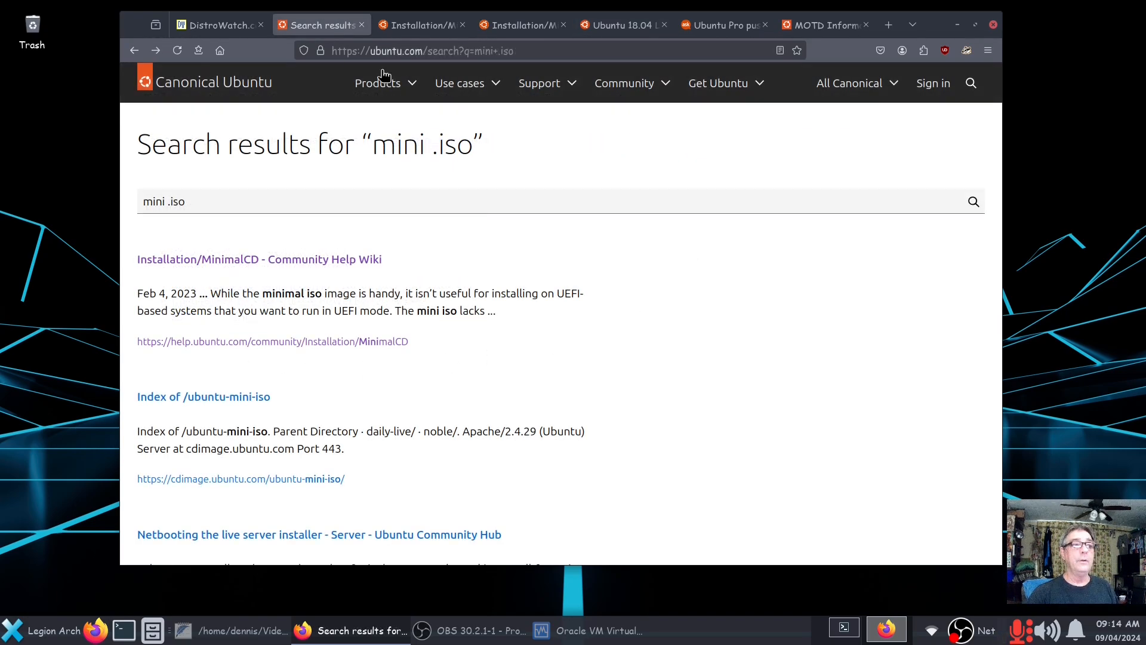
left_click(956, 26)
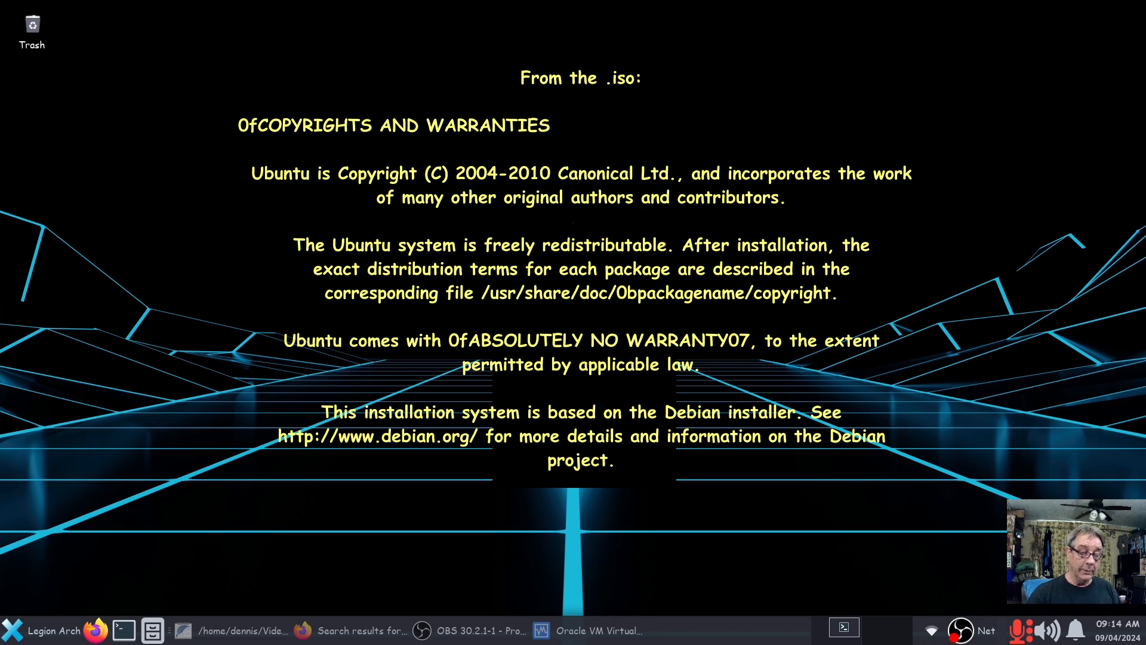
- Switch to the Ubuntu Mini net-installer notes, review the download links and post-install commands for Xfce4, and minimize them
left_click(594, 630)
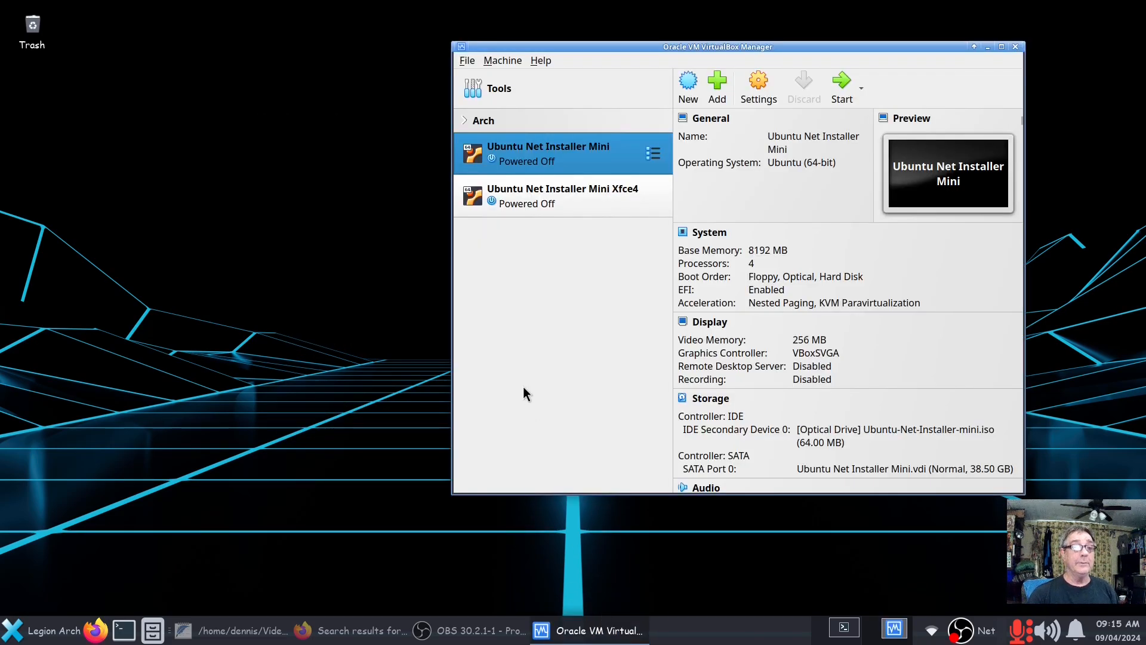
left_click(248, 632)
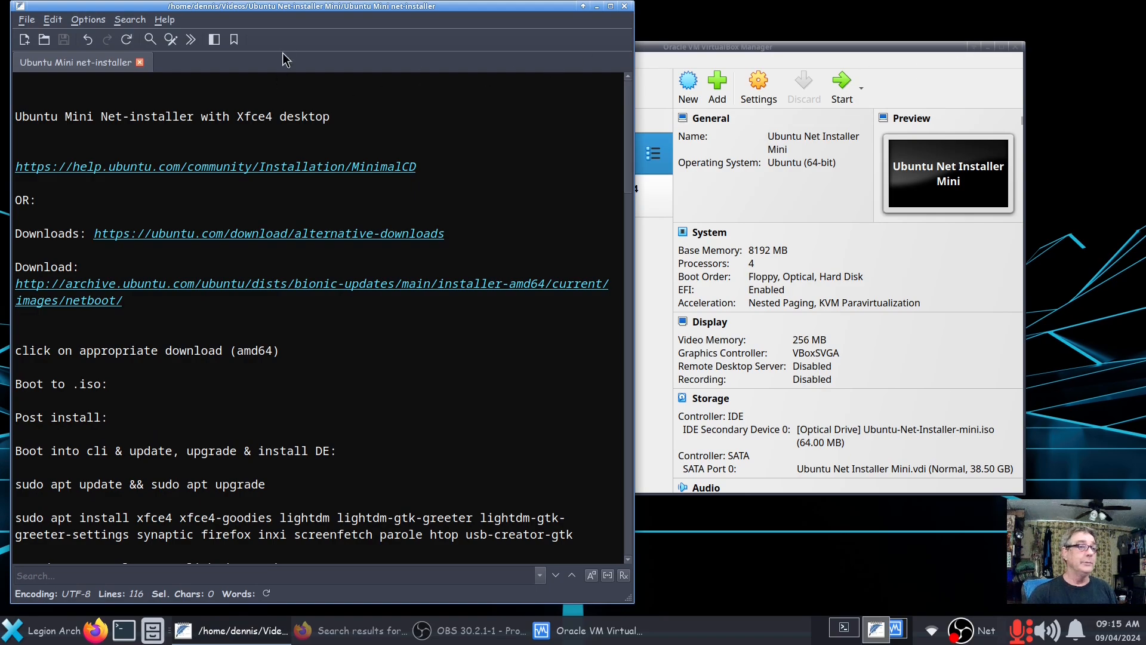
left_click_drag(315, 8, 535, 19)
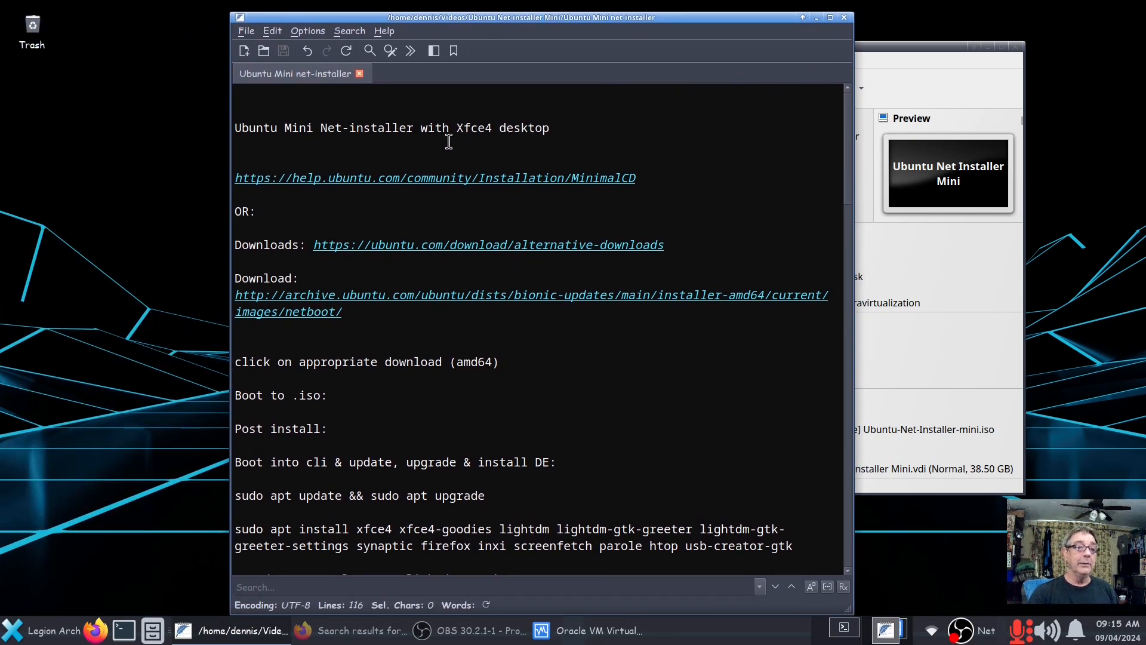
left_click_drag(456, 129, 500, 132)
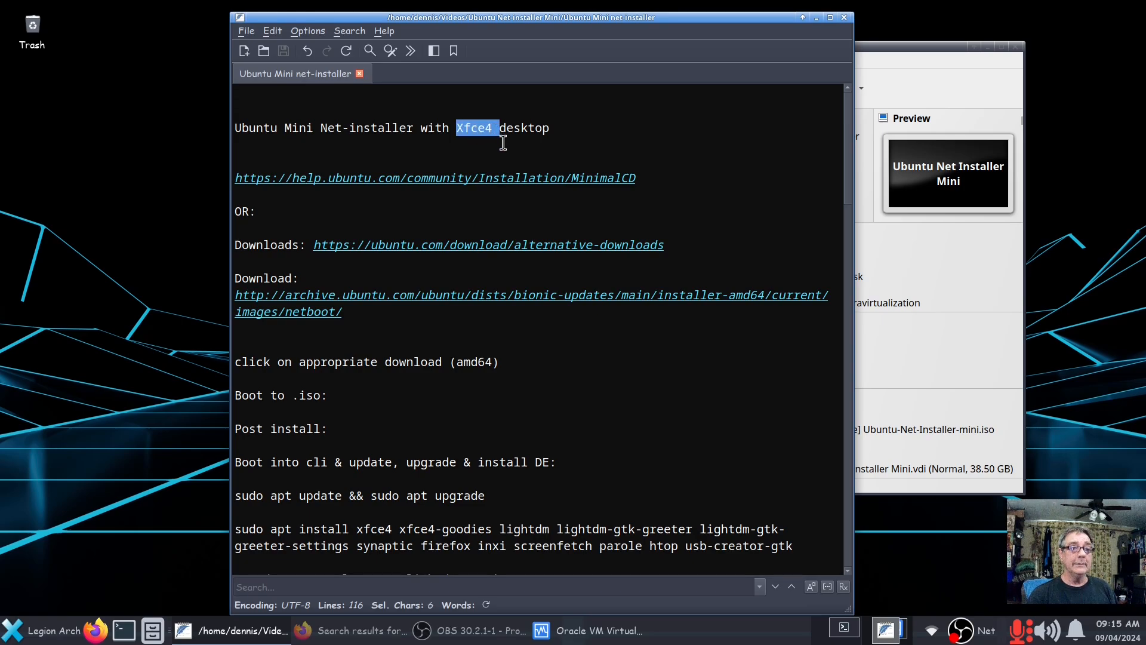
left_click(502, 143)
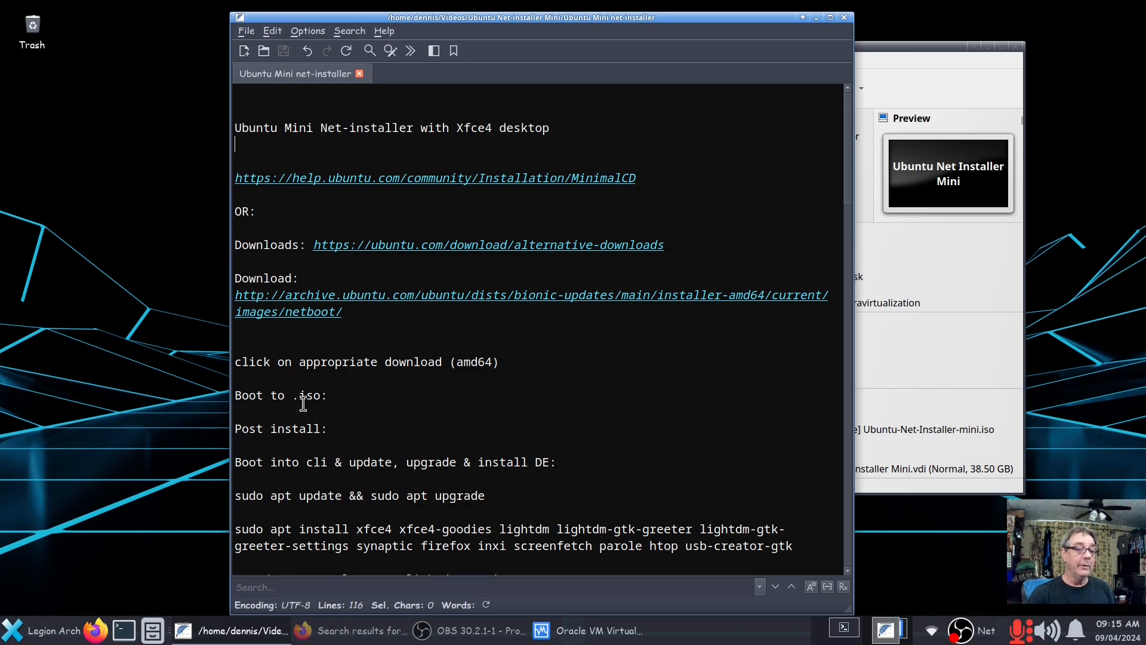
scroll(399, 408, "down", 4)
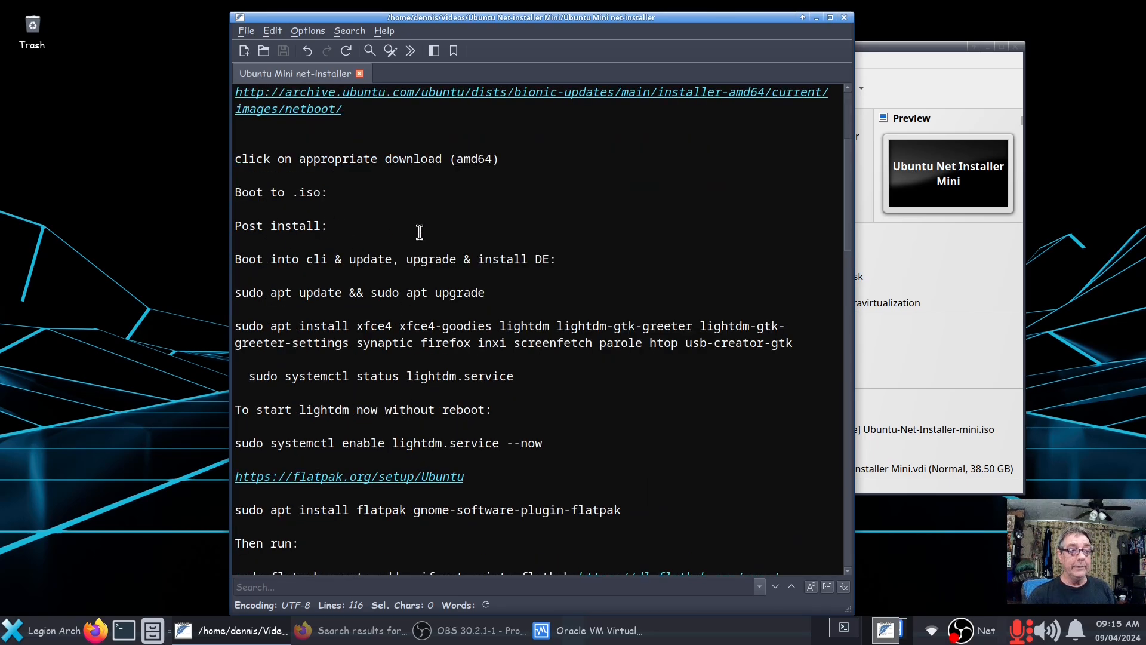
left_click(816, 18)
- Start the Ubuntu Net Installer Mini virtual machine in VirtualBox Manager, minimizing the manager and centring the machine's window on the desktop
left_click_drag(802, 46, 663, 60)
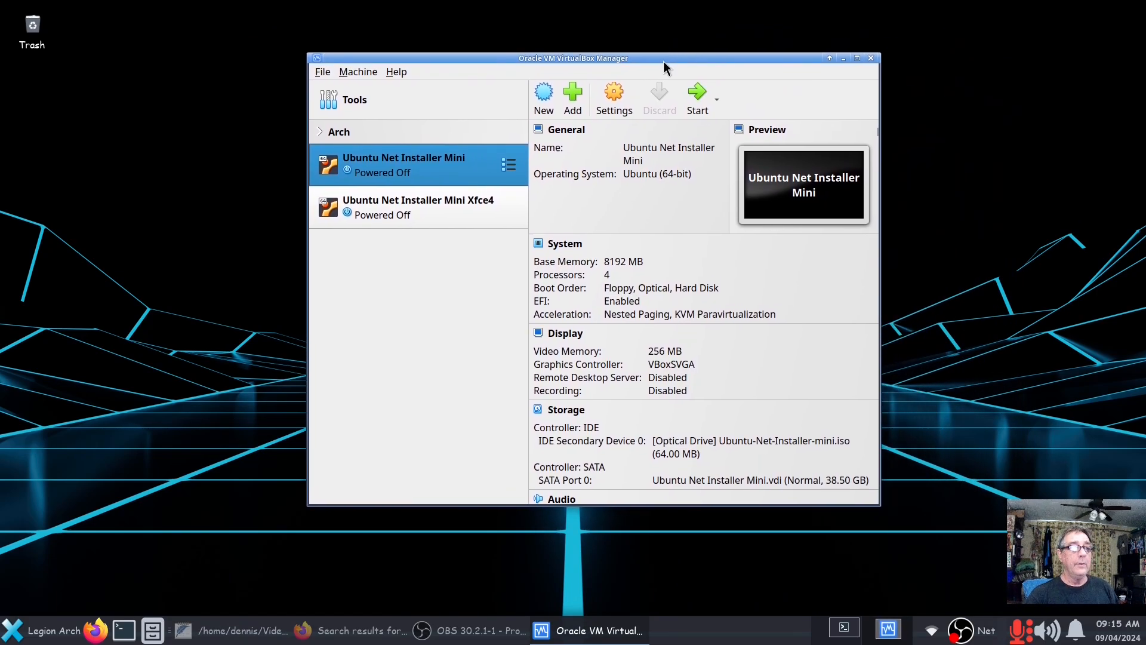
left_click(365, 213)
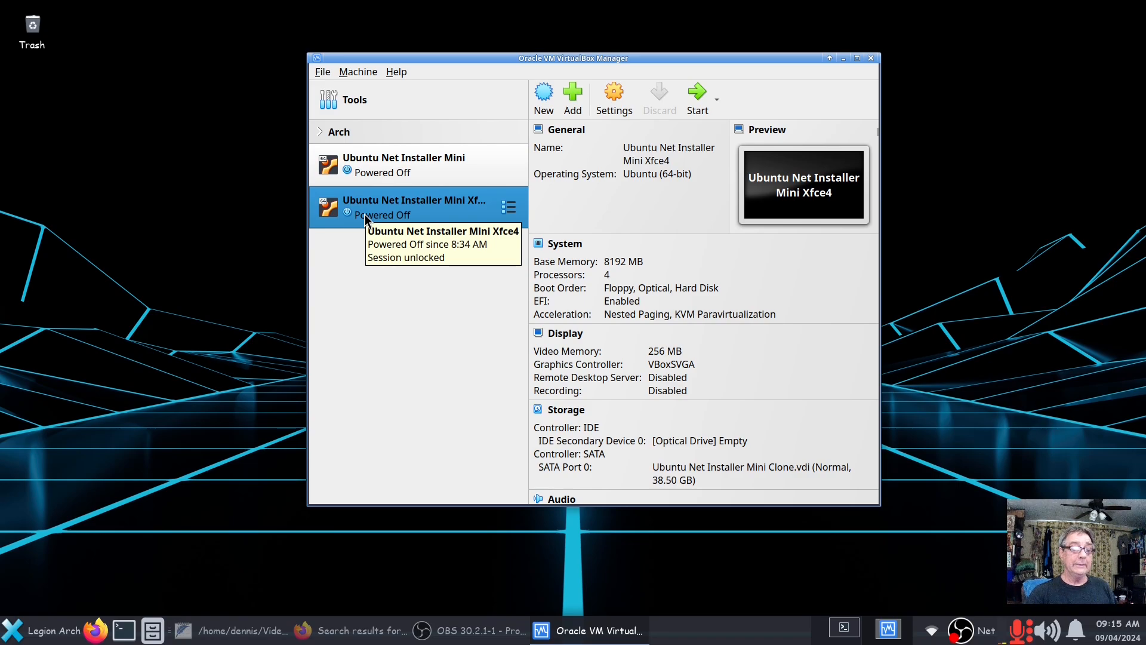
left_click(368, 173)
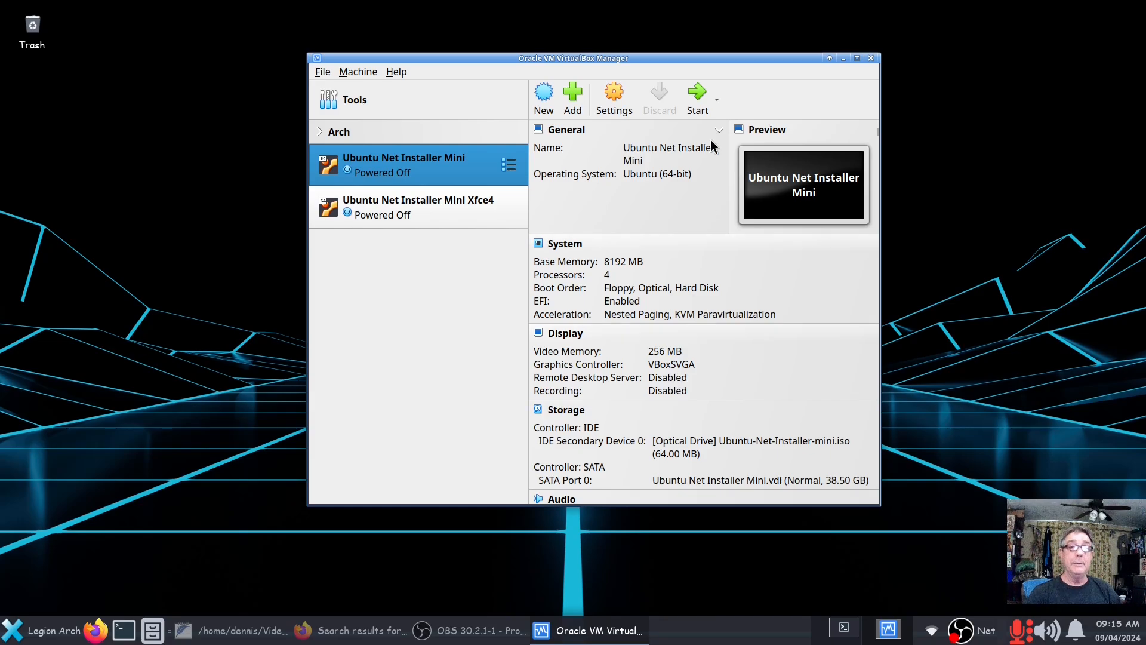
left_click(696, 102)
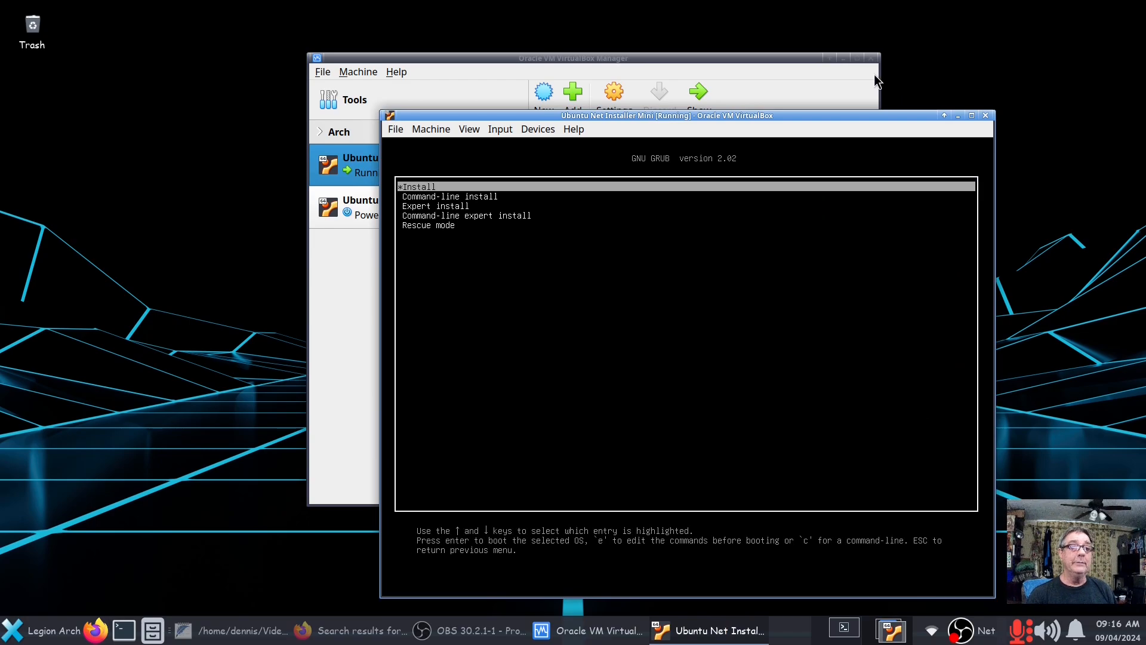
left_click(850, 61)
left_click(844, 59)
left_click_drag(787, 117, 632, 54)
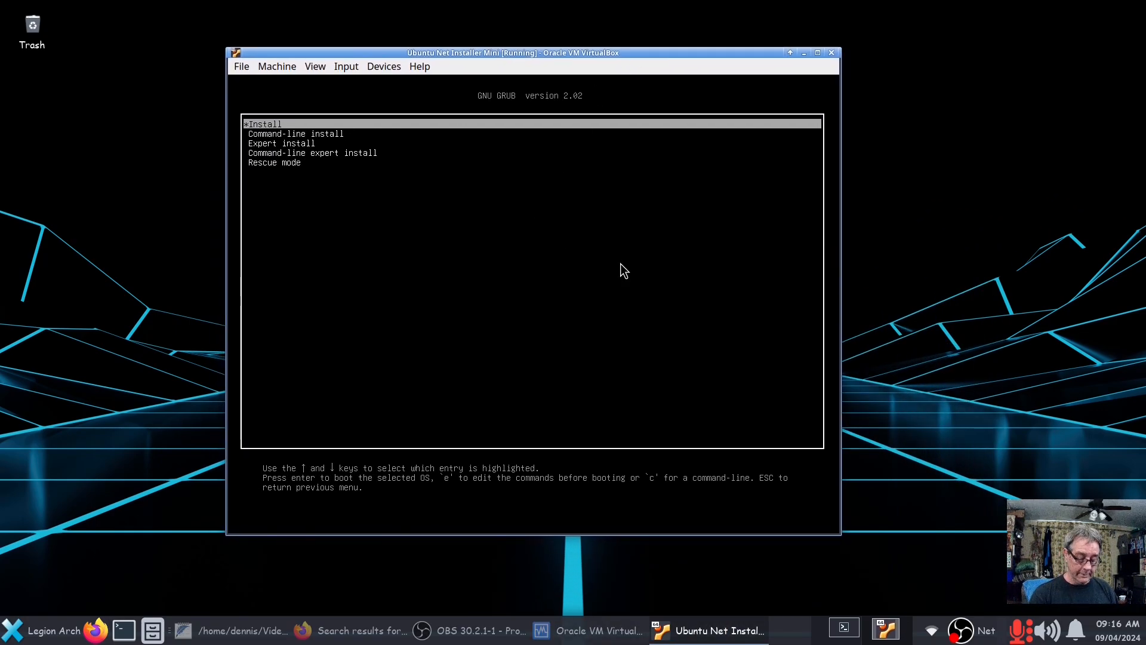
- Boot the Install entry and choose English as the language and United States as the location
key("Return")
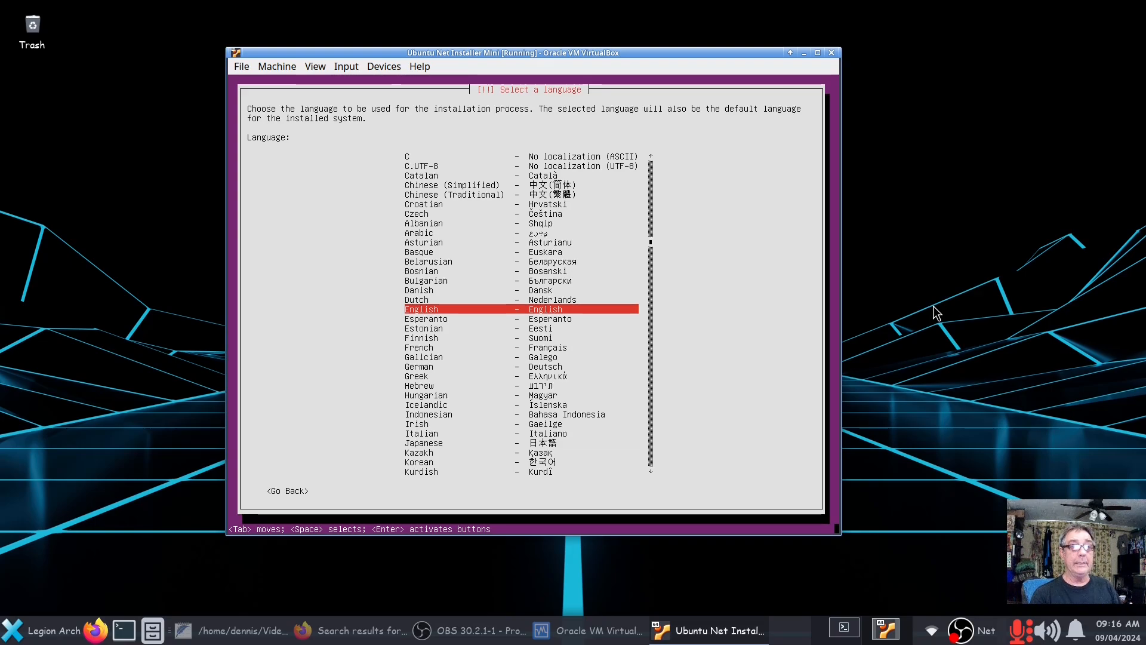
key("Return")
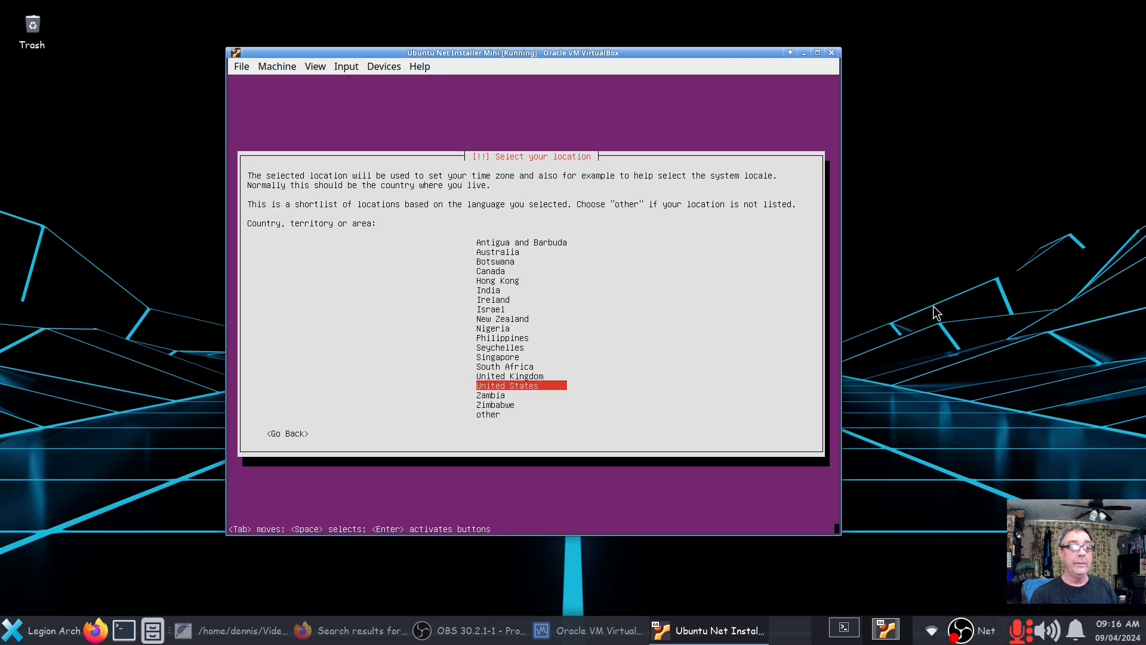
key("Return")
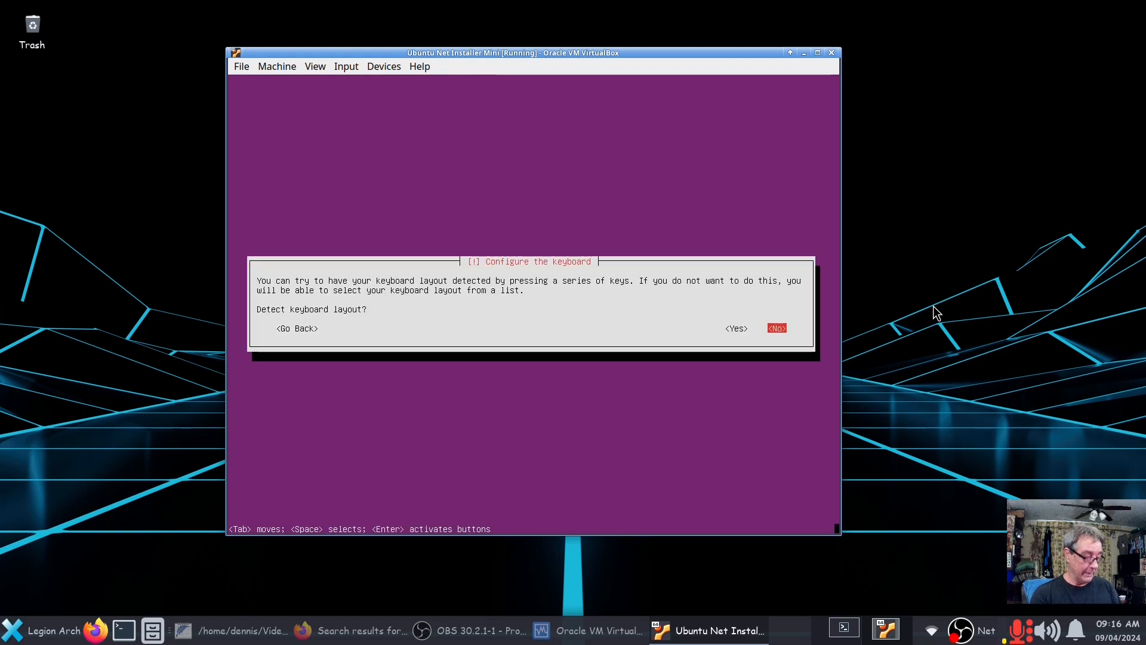
- Decline keyboard layout detection and choose English (US) as both the keyboard's country of origin and its layout
key("Tab")
key("Tab")
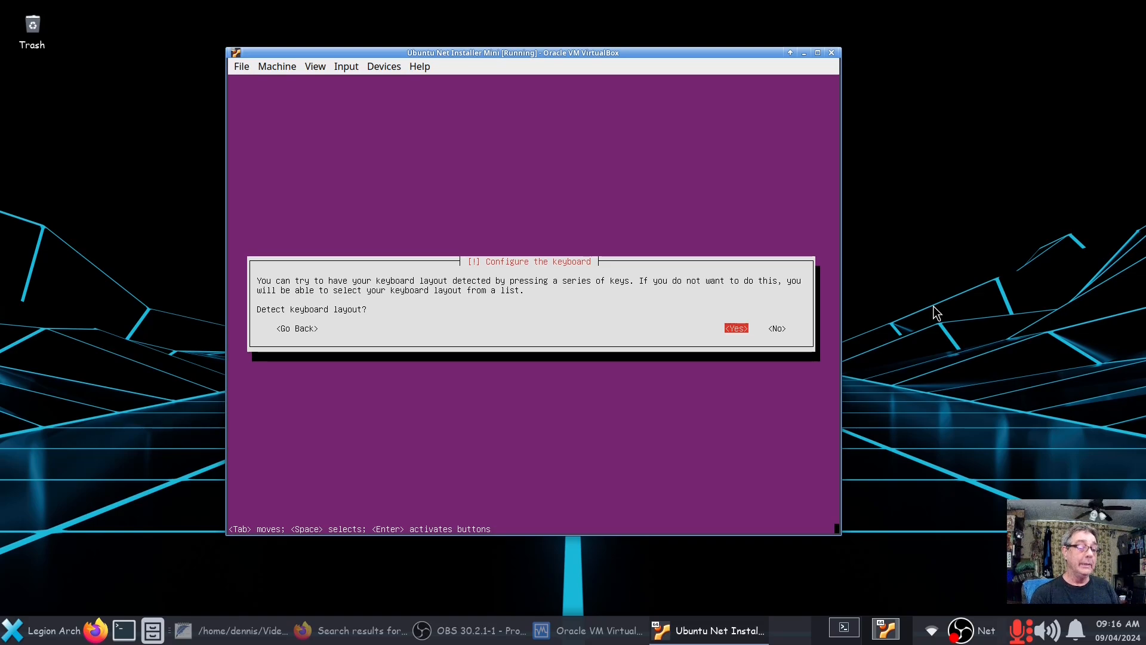
key("Tab")
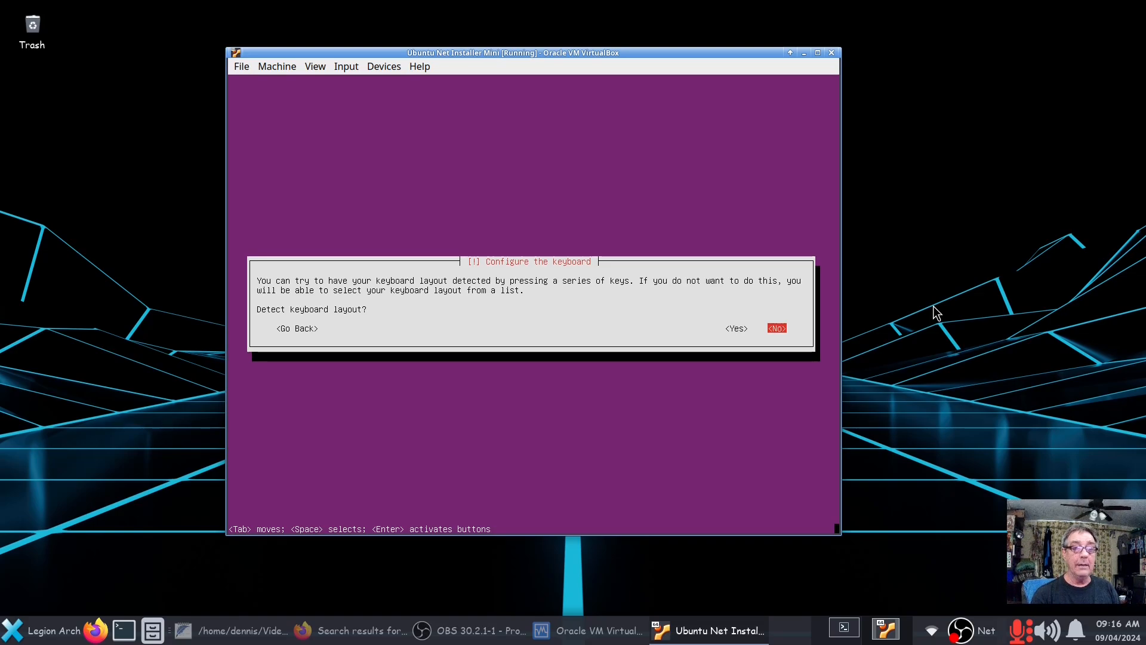
key("Return")
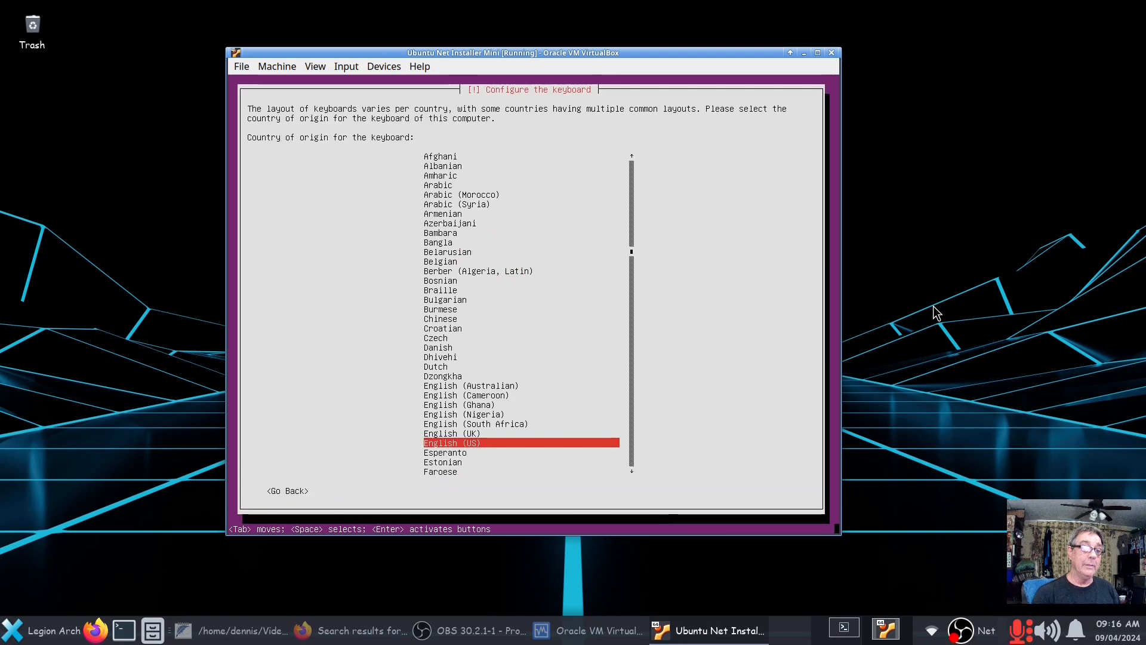
key("Return")
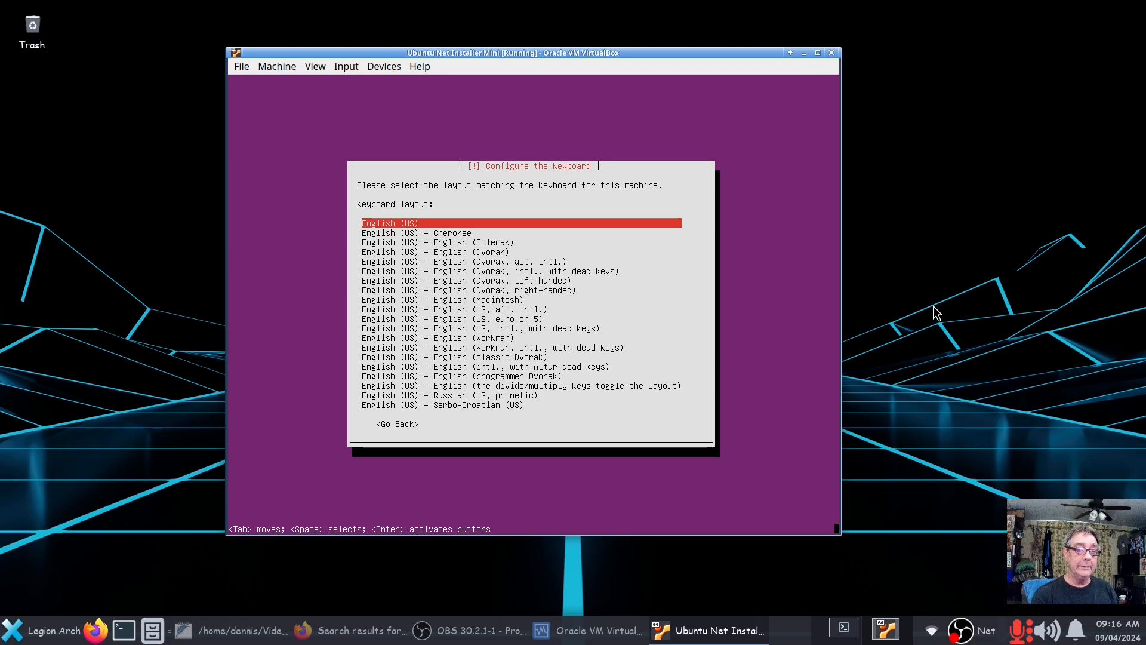
key("Return")
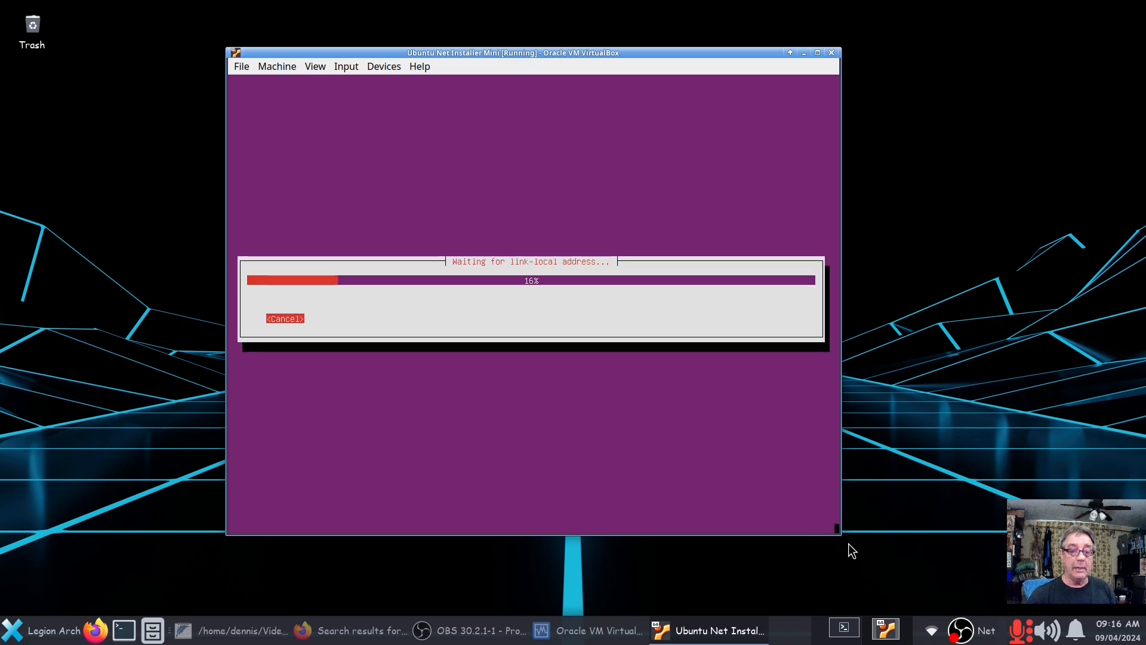
- Enlarge the virtual machine's window slightly, move it higher on the desktop, and check its details in VirtualBox Manager before minimizing the manager
left_click_drag(843, 536, 852, 542)
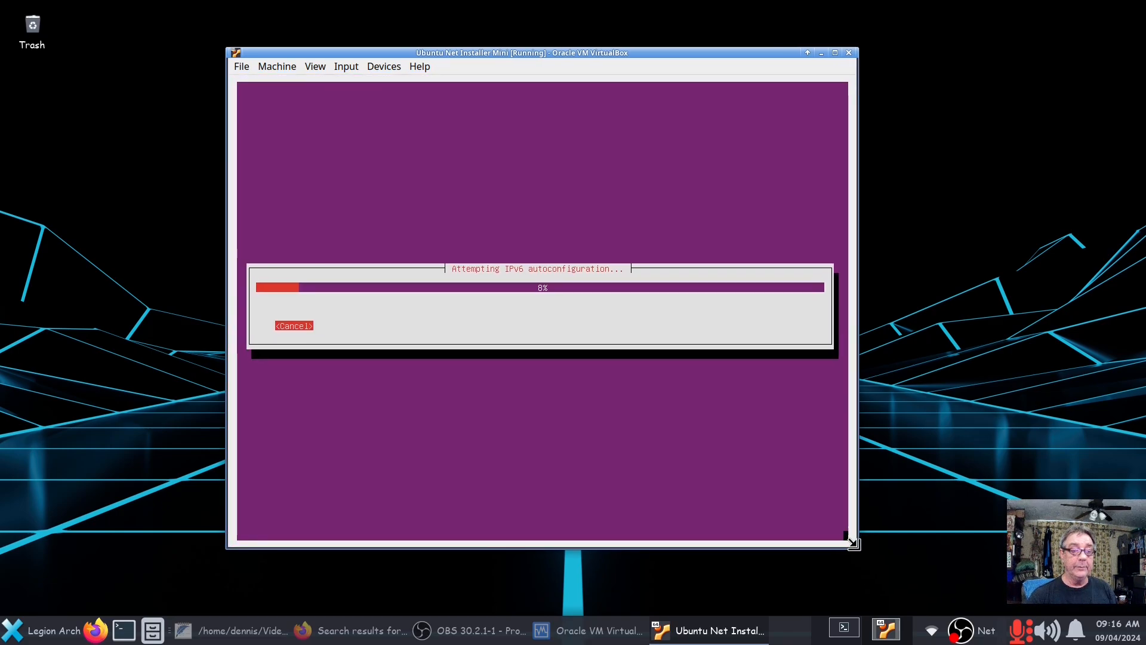
left_click_drag(683, 53, 694, 36)
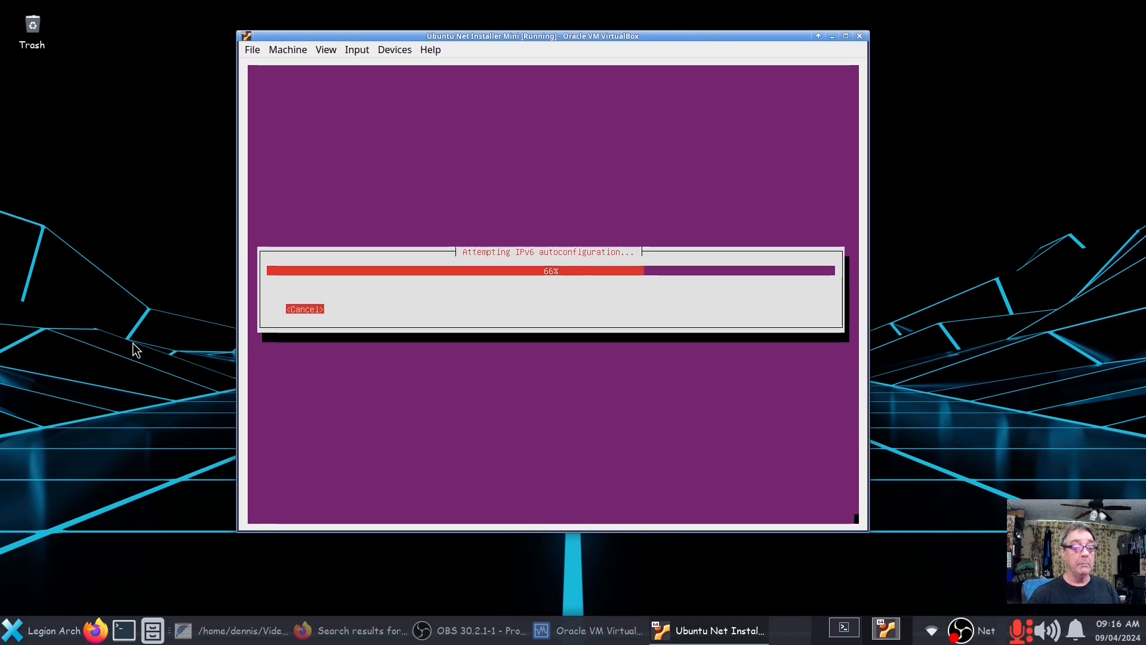
left_click(606, 630)
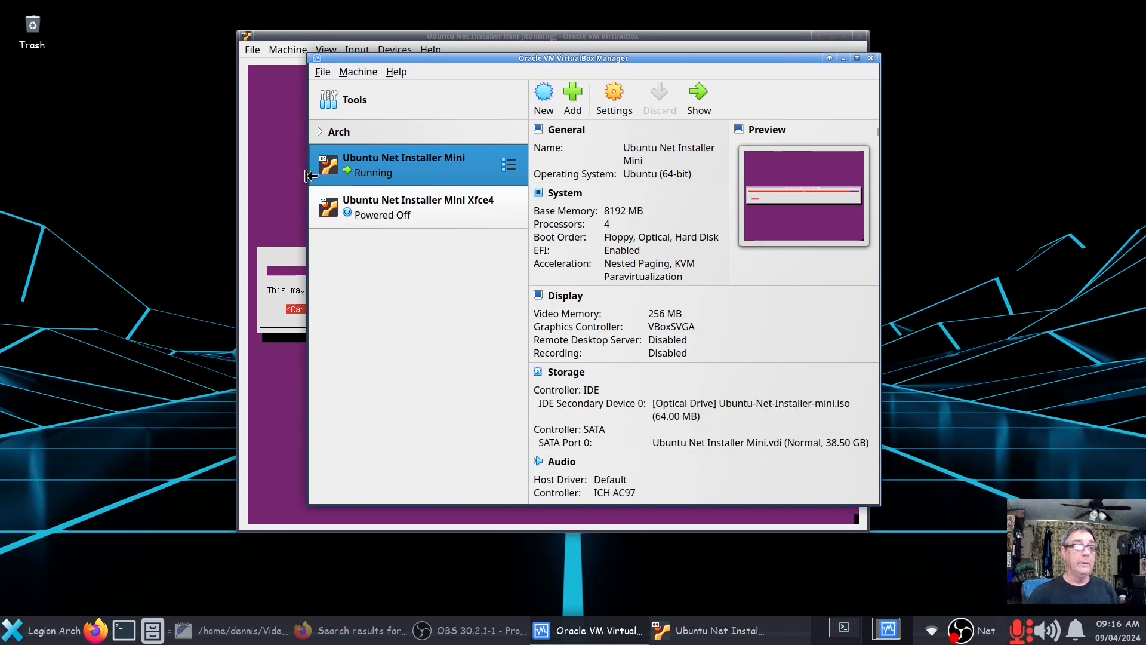
left_click(843, 57)
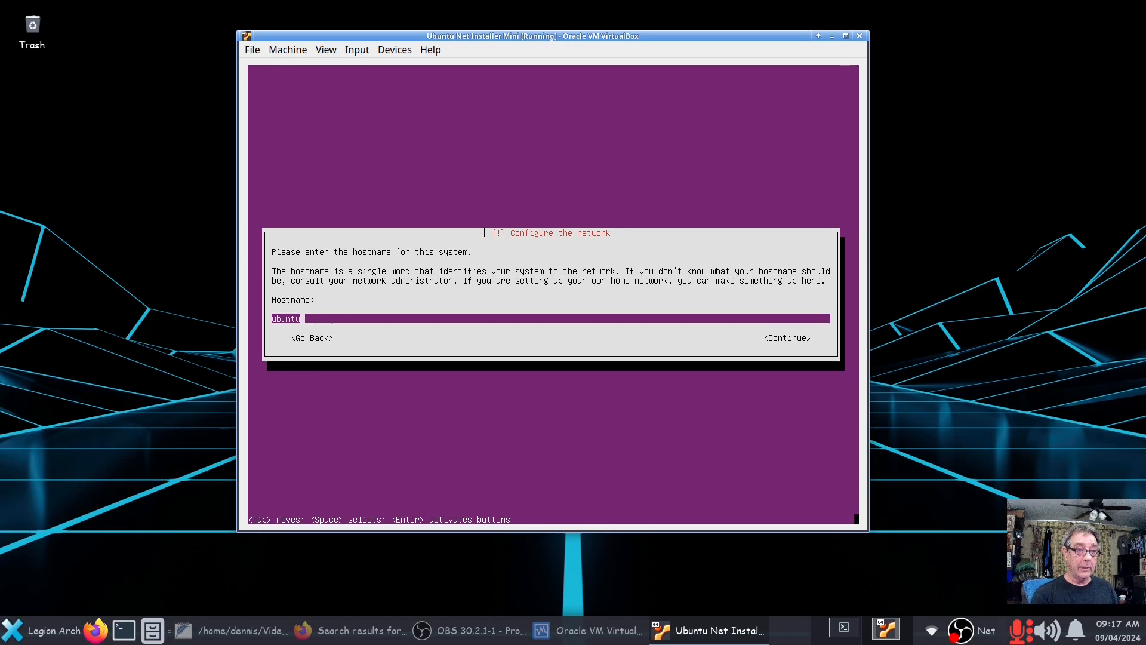
- Accept the hostname ubuntu and choose the United States archive mirror us.archive.ubuntu.com with the HTTP proxy left blank
key("Return")
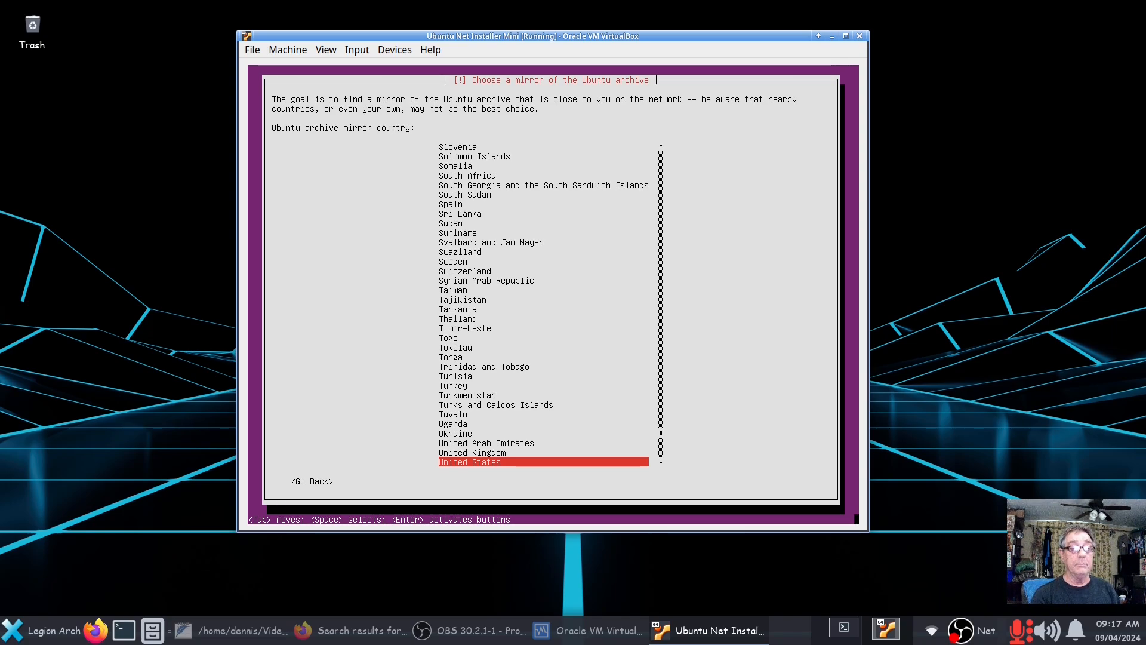
key("Return")
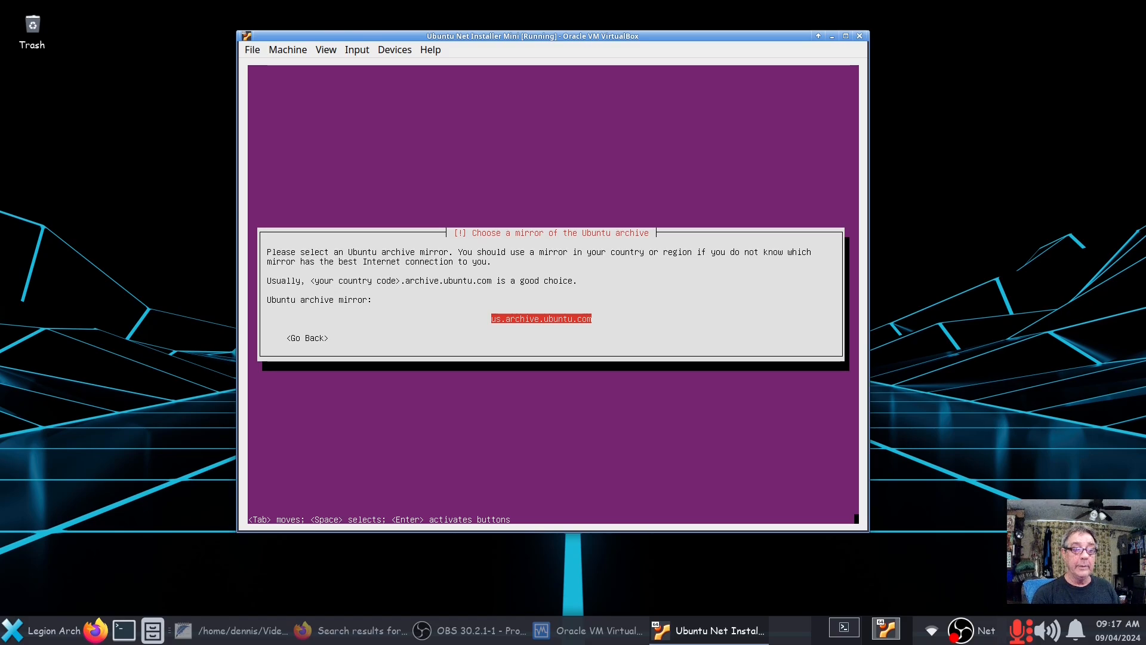
key("Return")
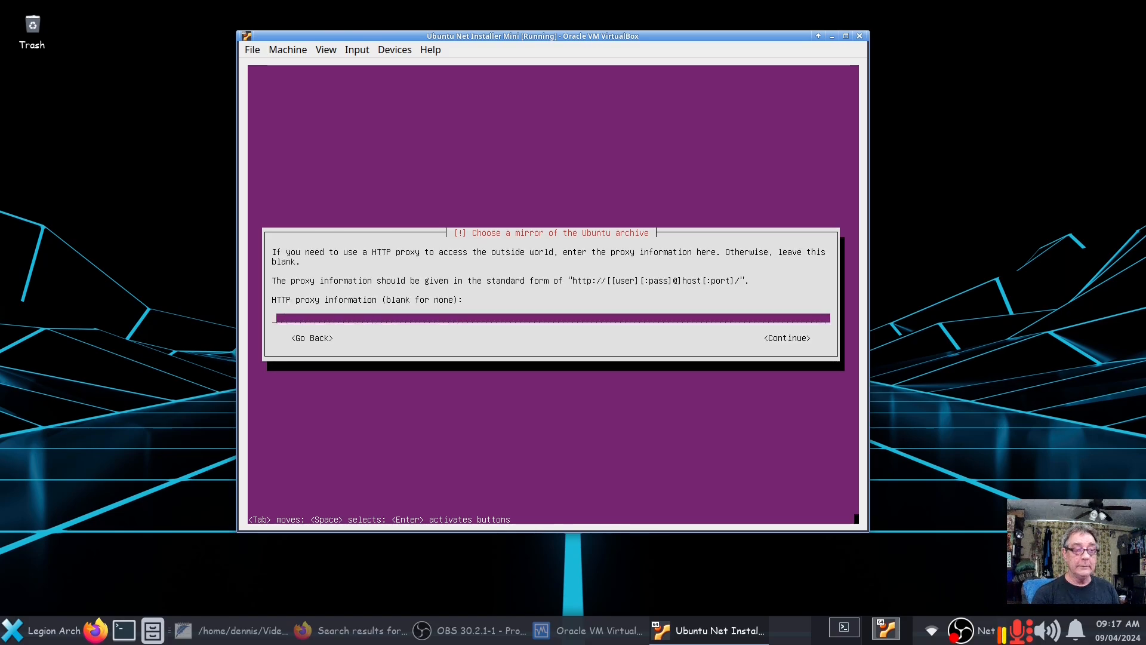
key("Tab")
key("Return")
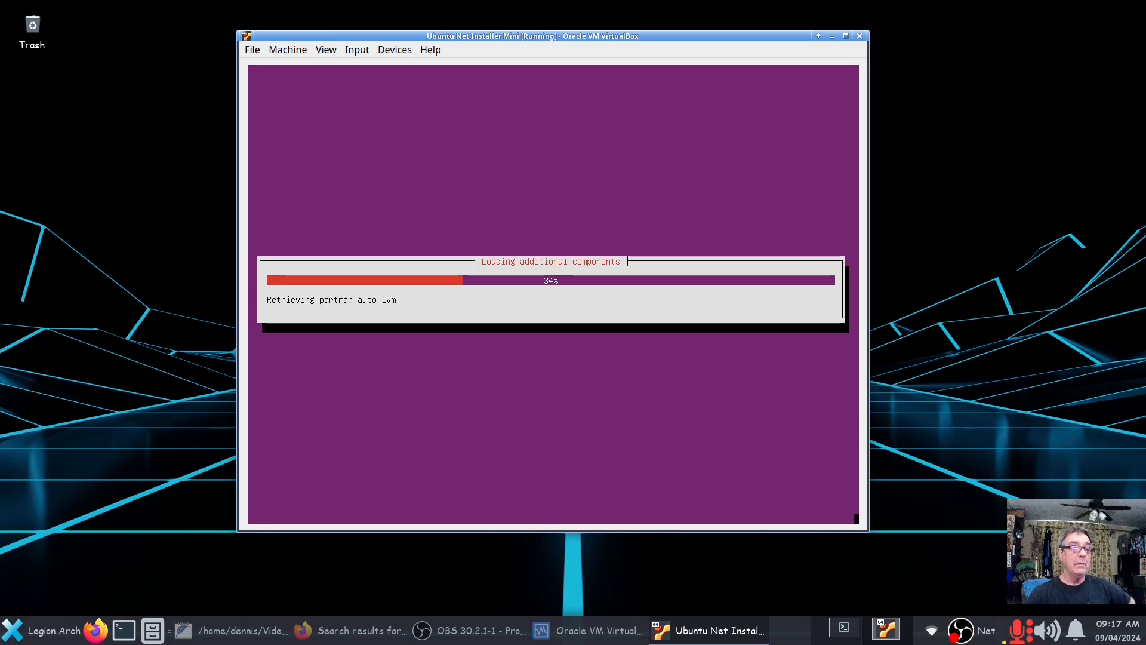
- Switch to the Ubuntu Mini net-installer notes, review the desktop package install command including usb-creator-gtk, and minimize the notes
left_click(232, 638)
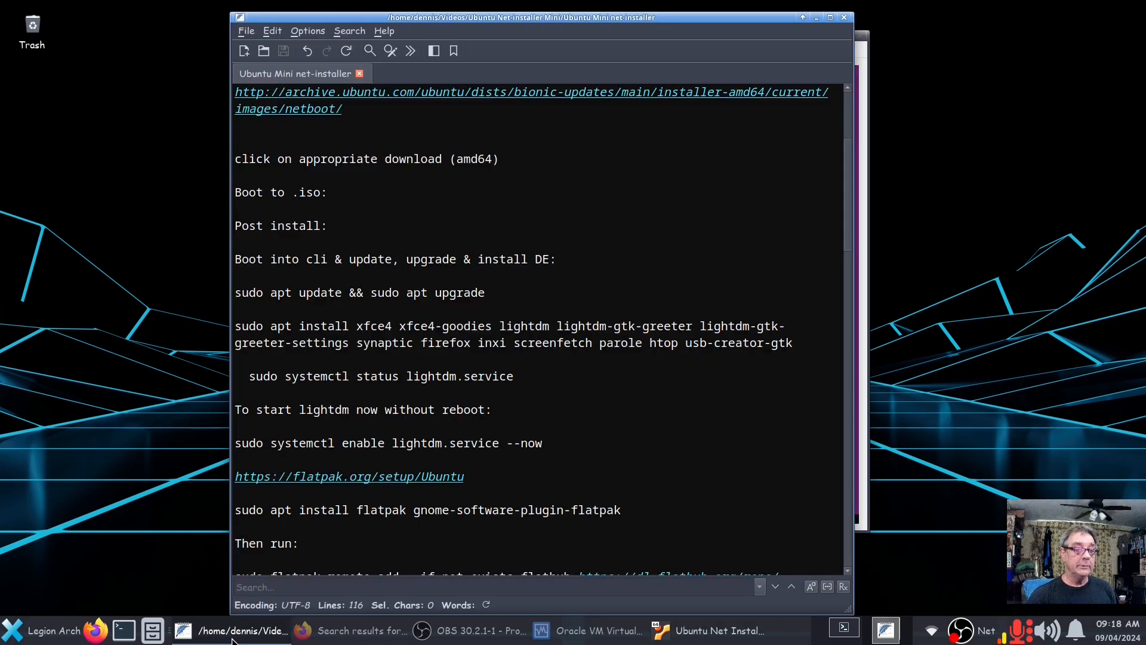
left_click_drag(545, 20, 534, 21)
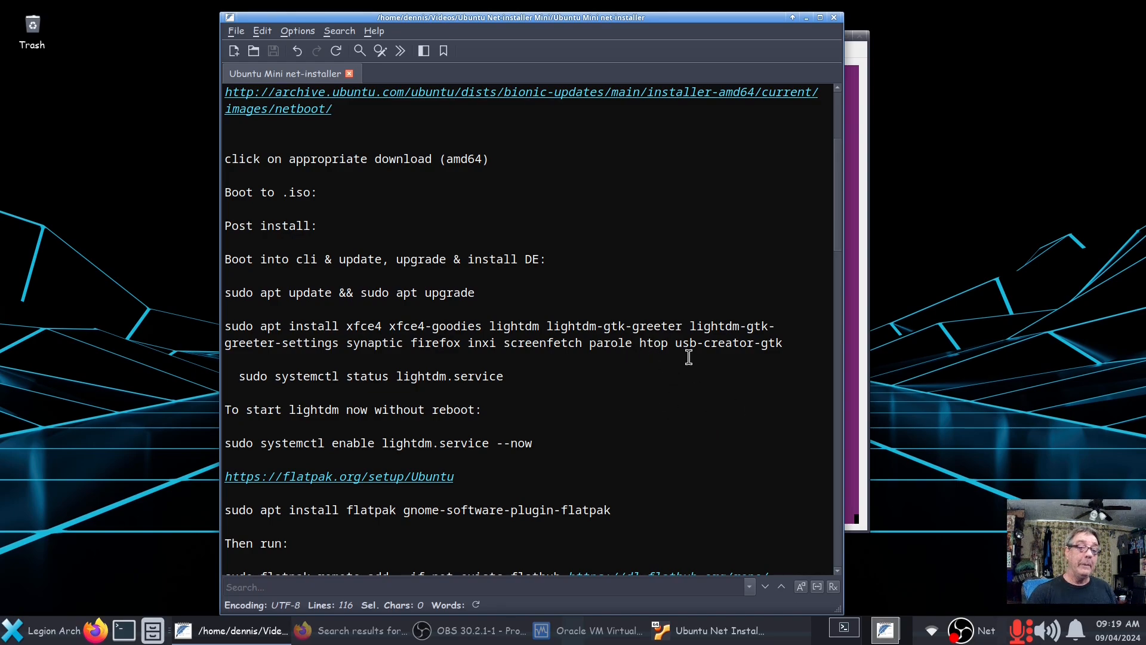
left_click_drag(676, 345, 785, 344)
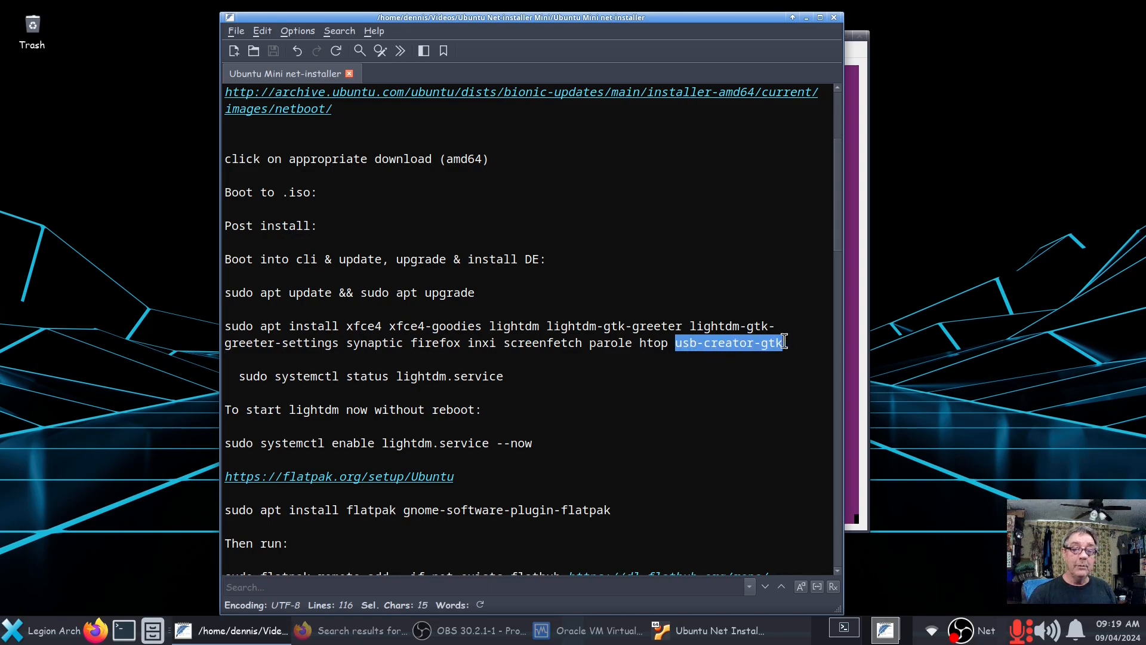
left_click(704, 390)
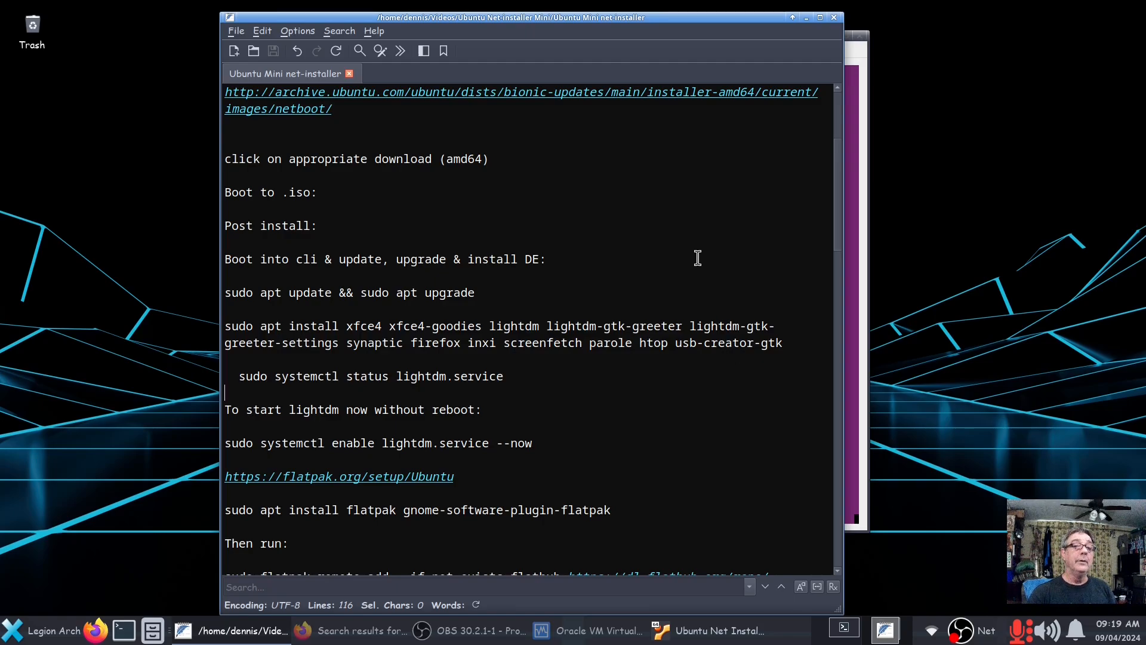
left_click(805, 18)
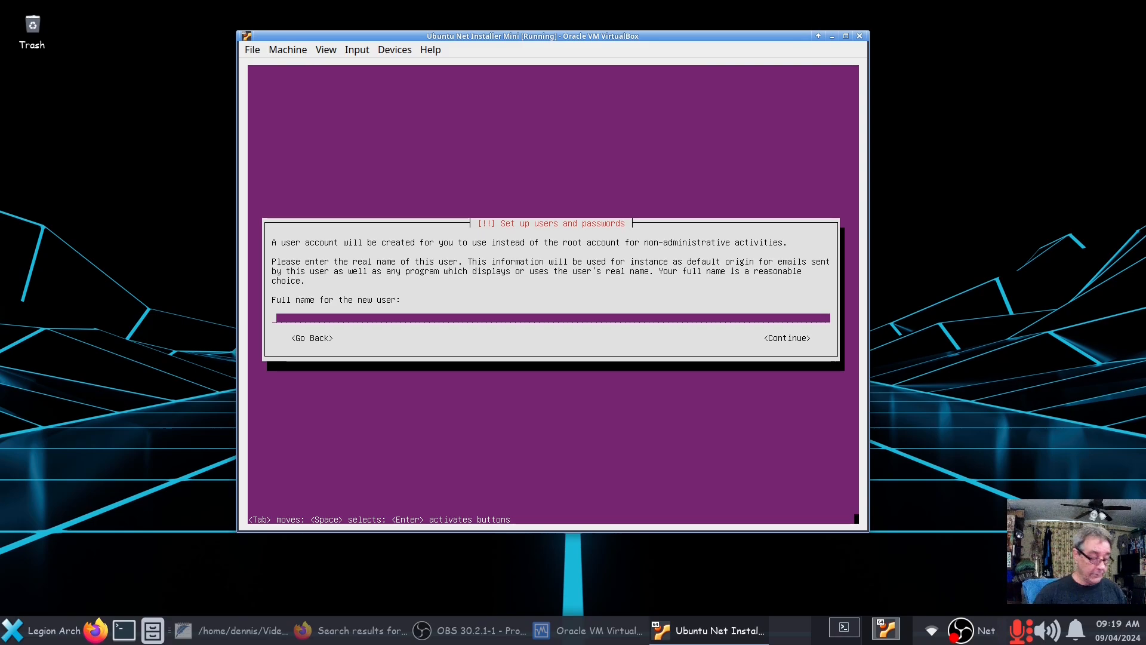
- Enter the new user's full name and accept the suggested account username
type("dennis")
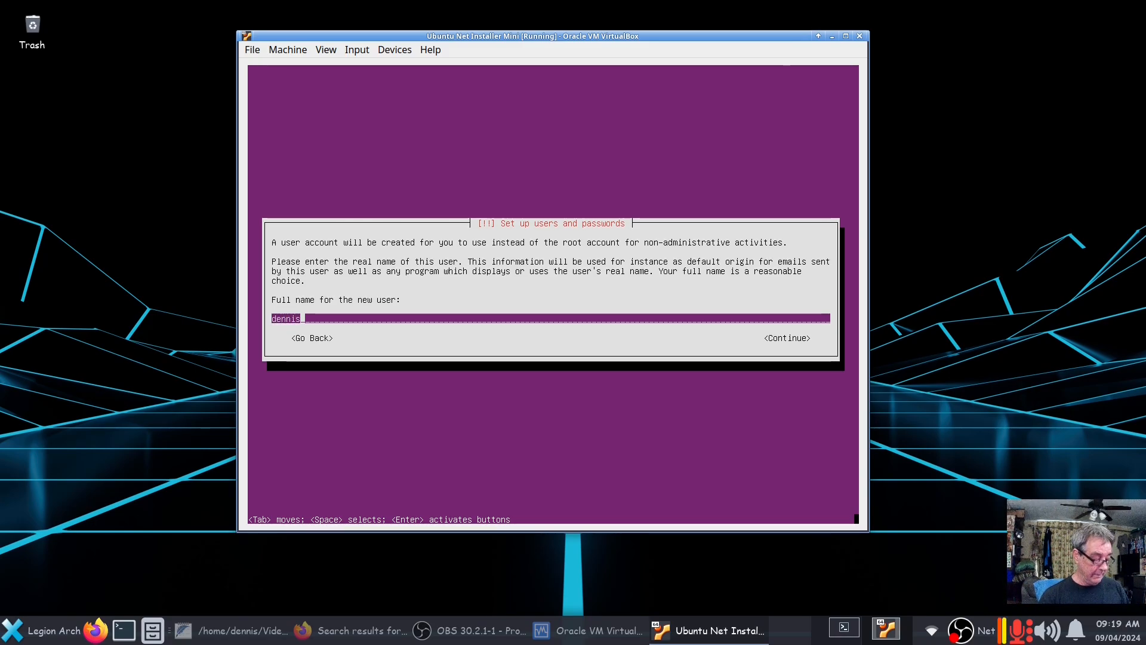
key("Tab")
key("Return")
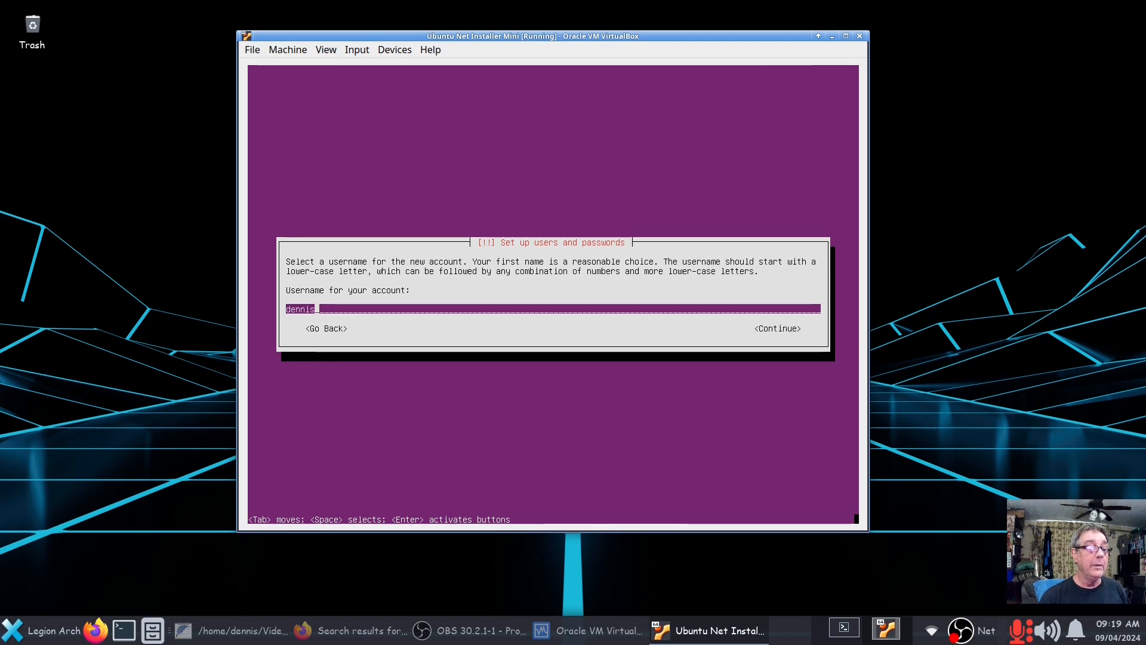
key("Tab")
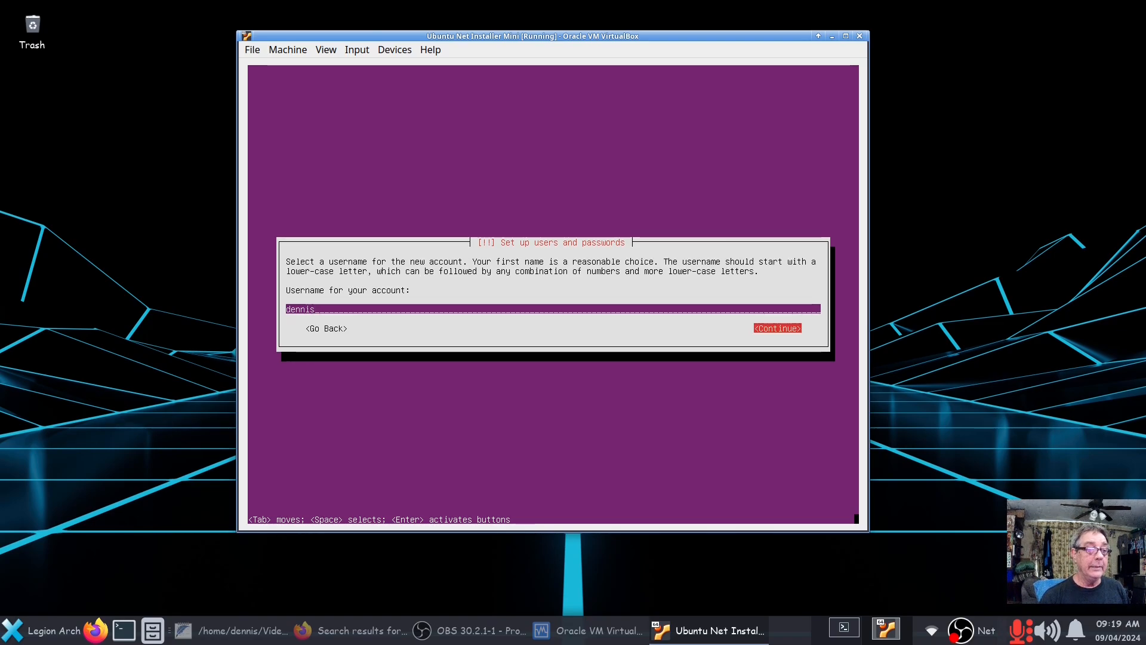
key("Return")
- Enter and verify the new user's account password, and agree to use a weak password
type("****")
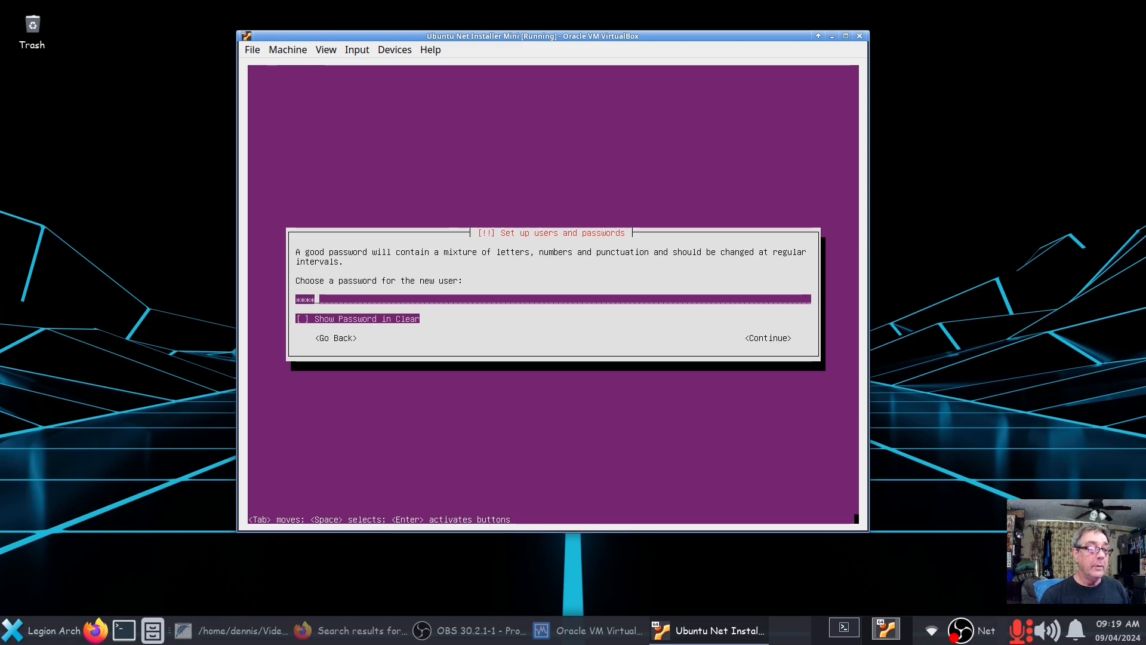
key("Return")
type("****")
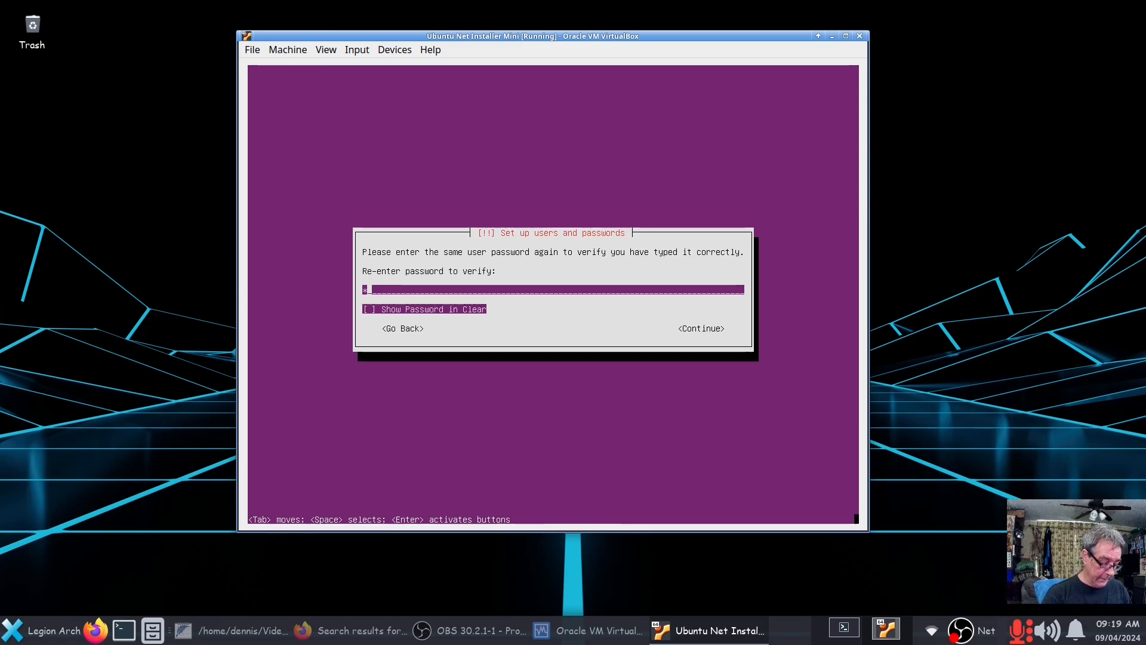
key("Return")
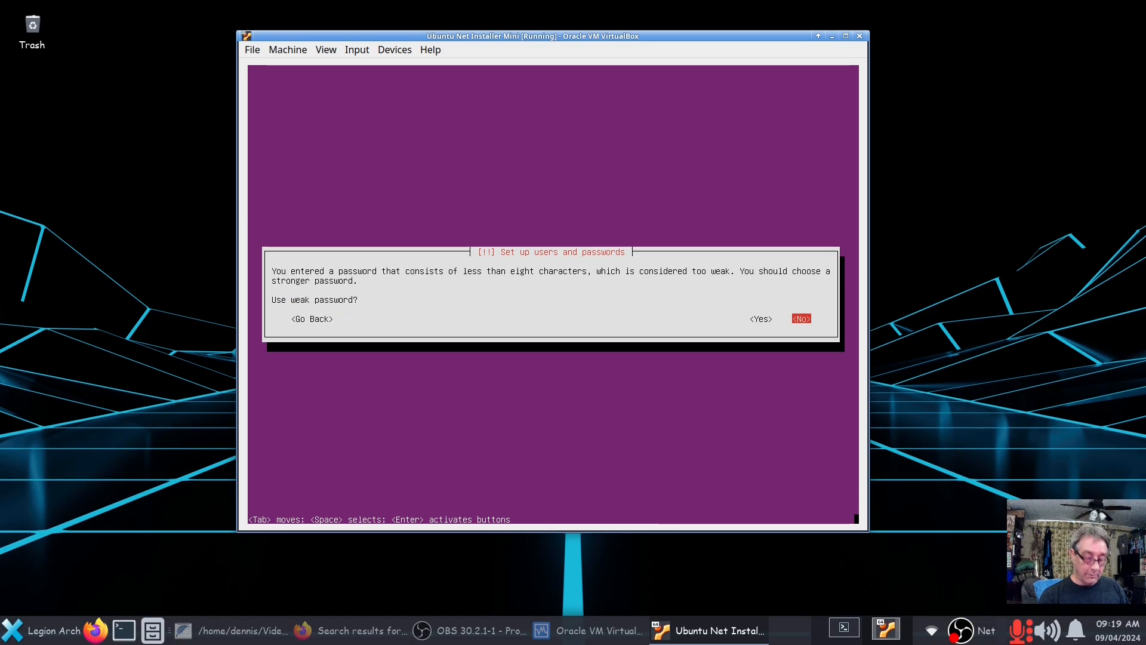
key("Tab")
key("Tab")
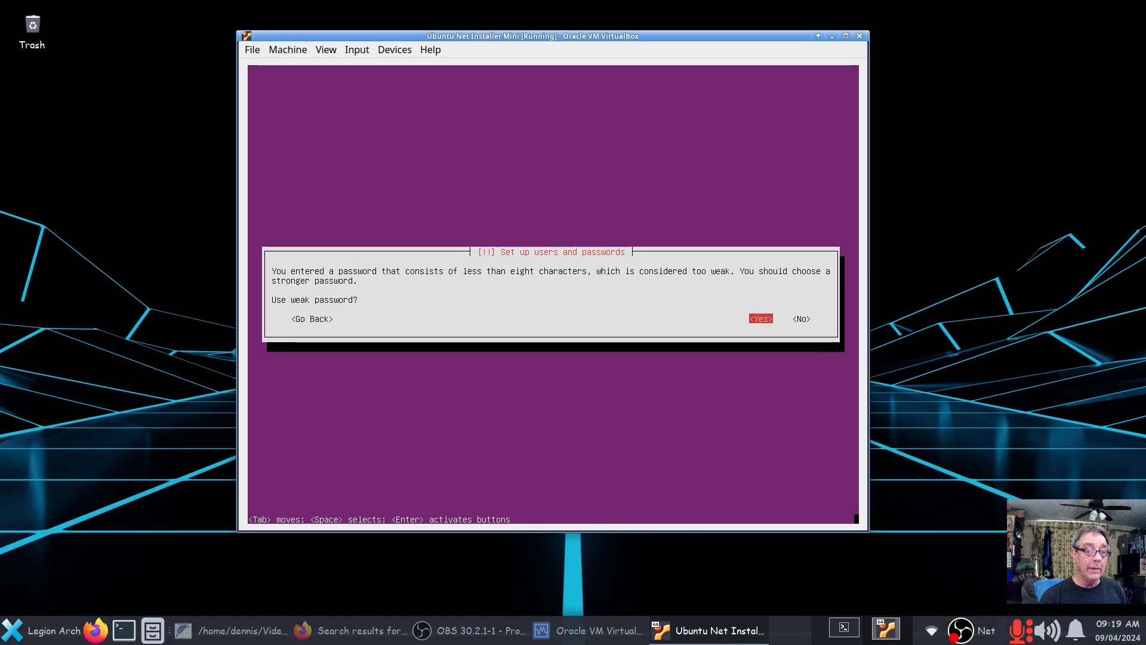
key("Return")
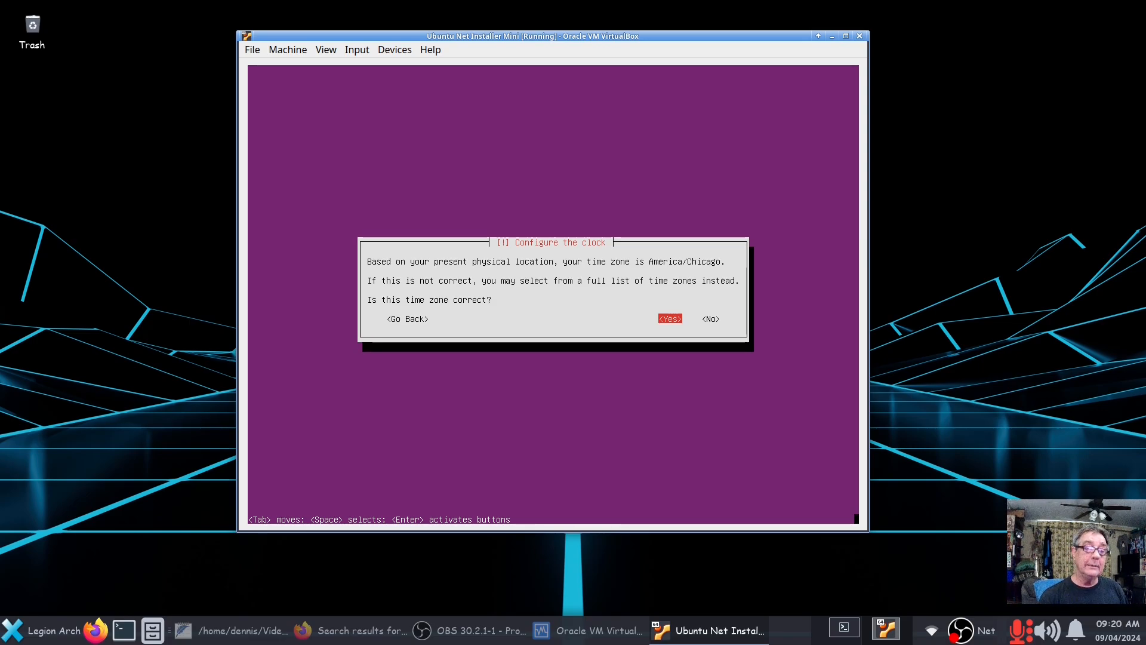
- Confirm America/Chicago as the time zone and choose Manual as the disk partitioning method
key("Return")
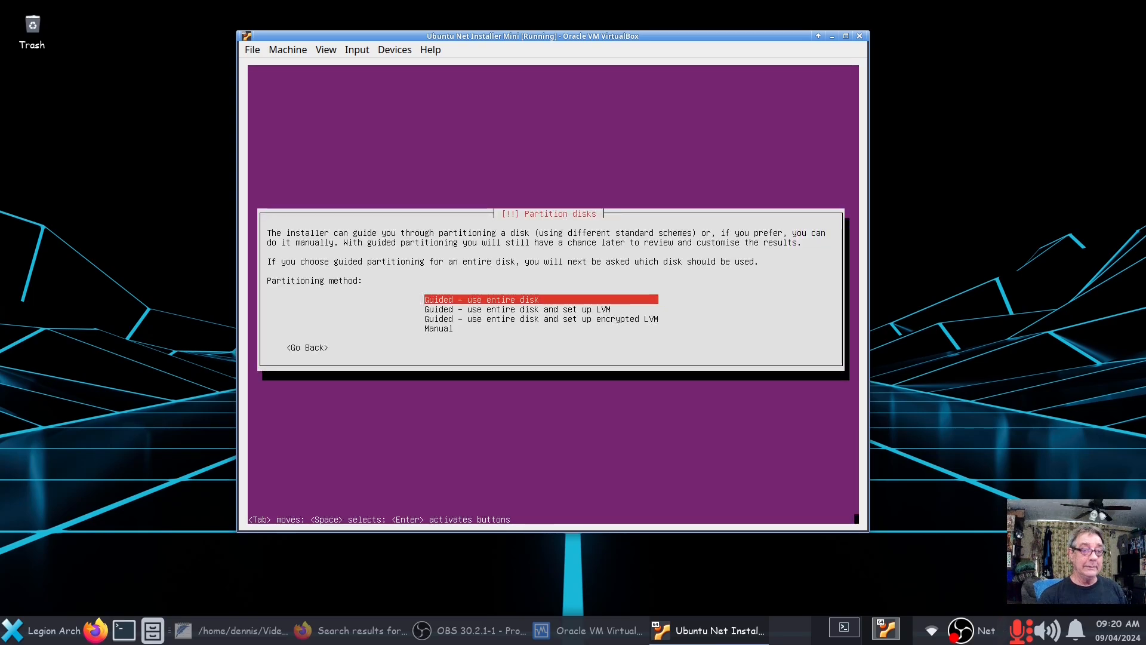
key("Down")
key("Down")
key("Down")
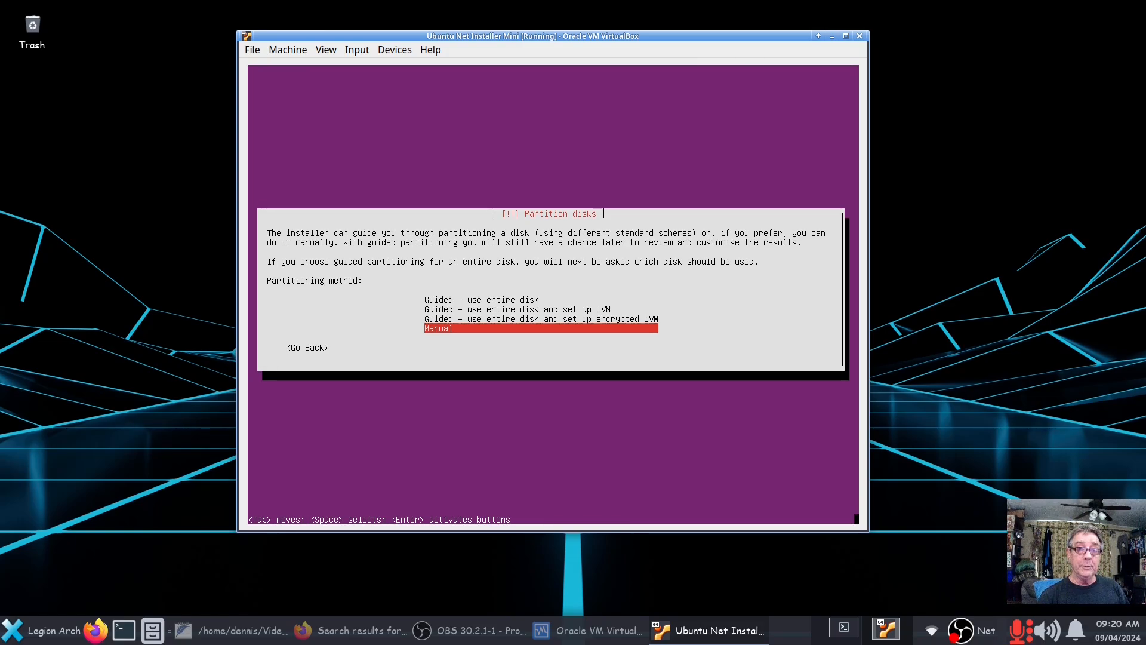
key("Up")
key("Up")
key("Up")
key("Down")
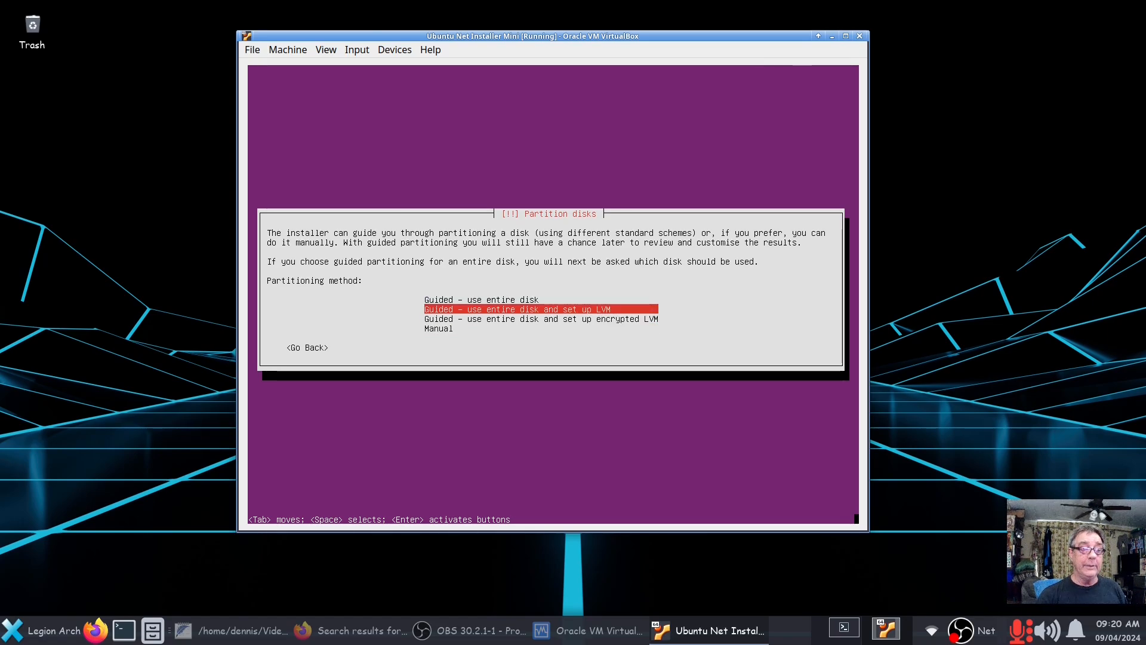
key("Down")
key("Down")
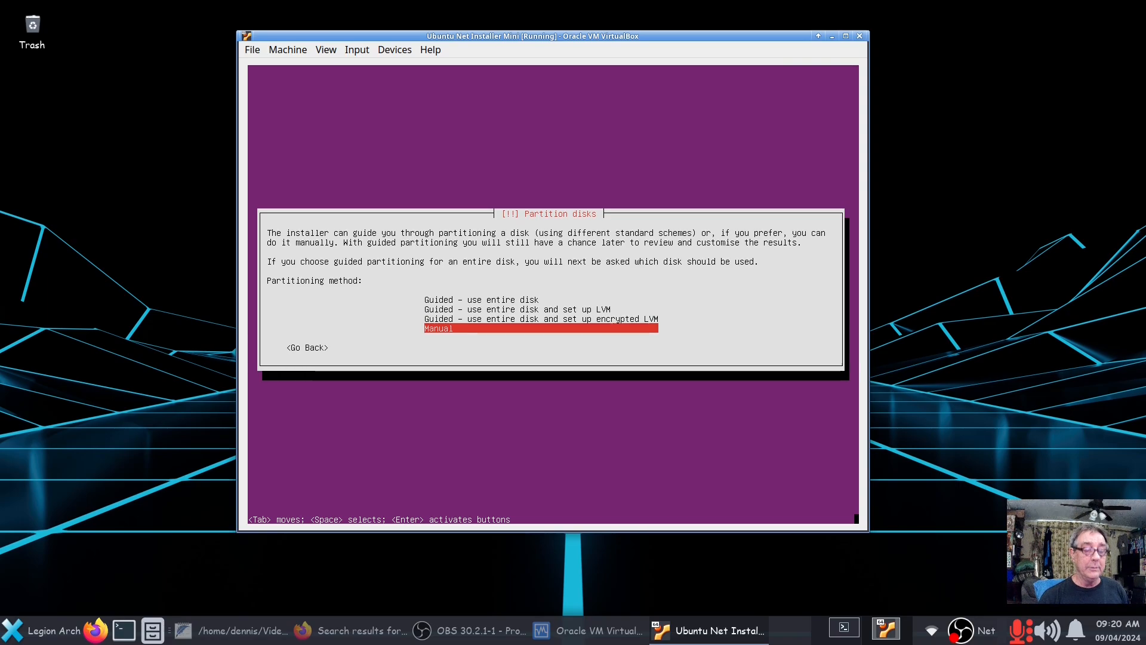
key("Return")
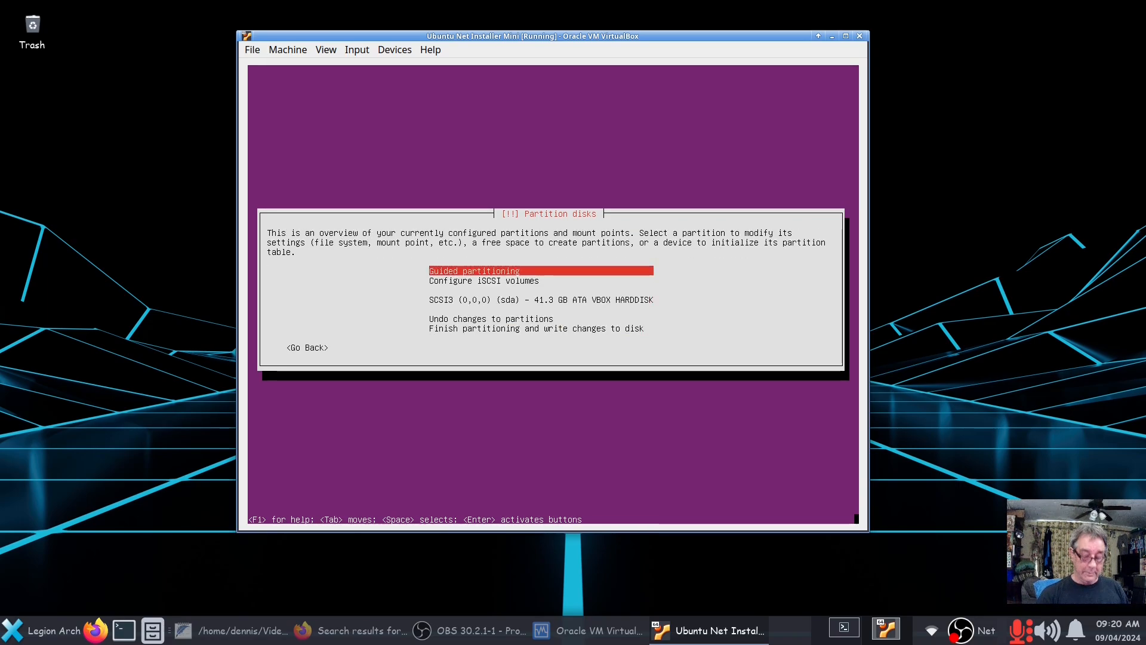
- Create a new empty partition table on the SCSI3 (sda) VBOX HARDDISK
key("Down")
key("Down")
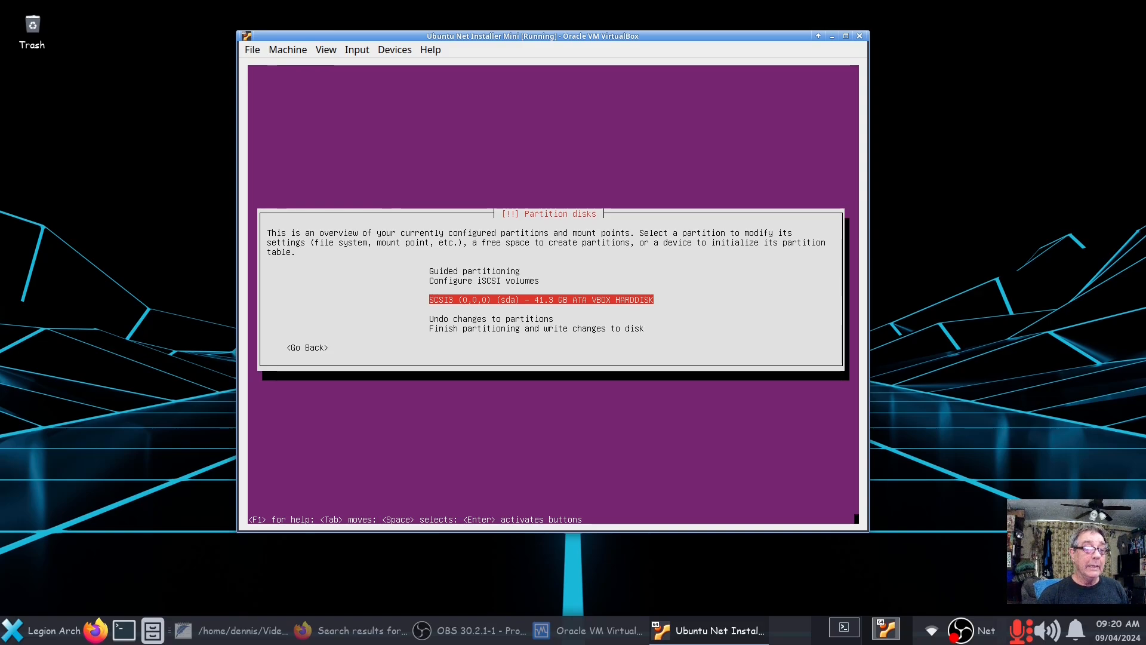
key("Return")
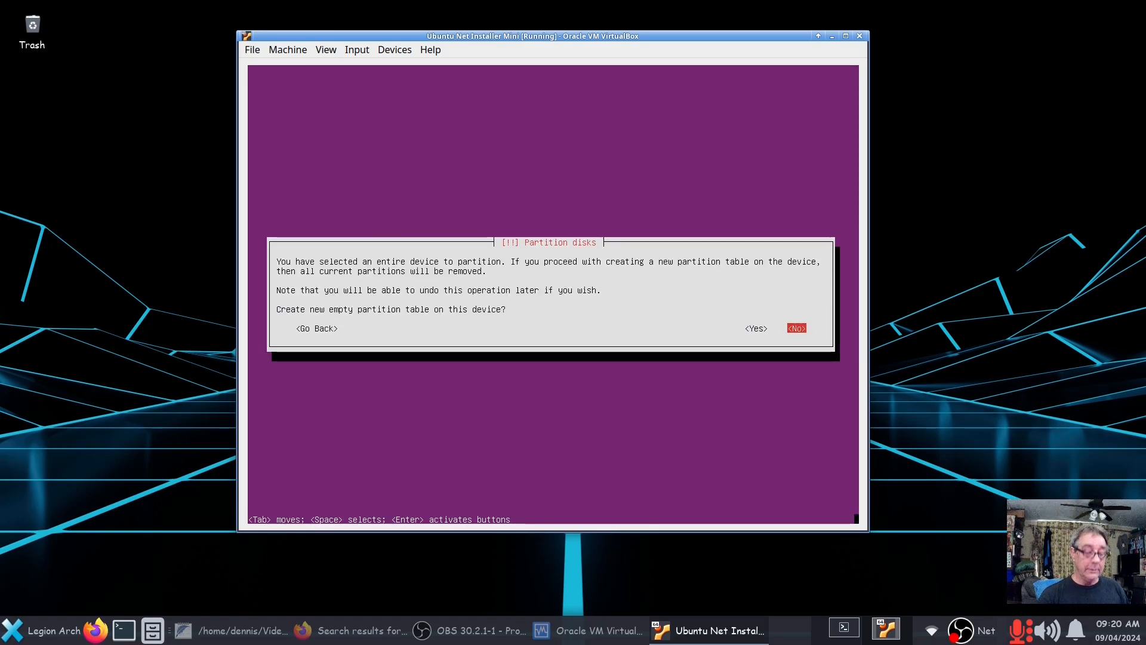
key("Left")
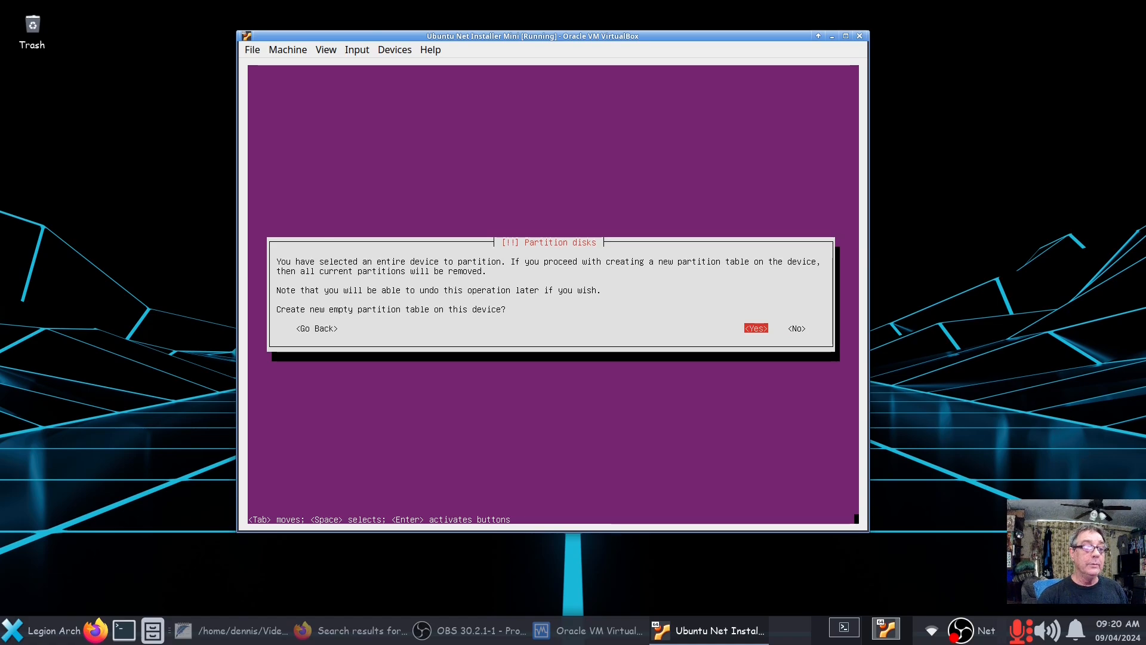
key("Return")
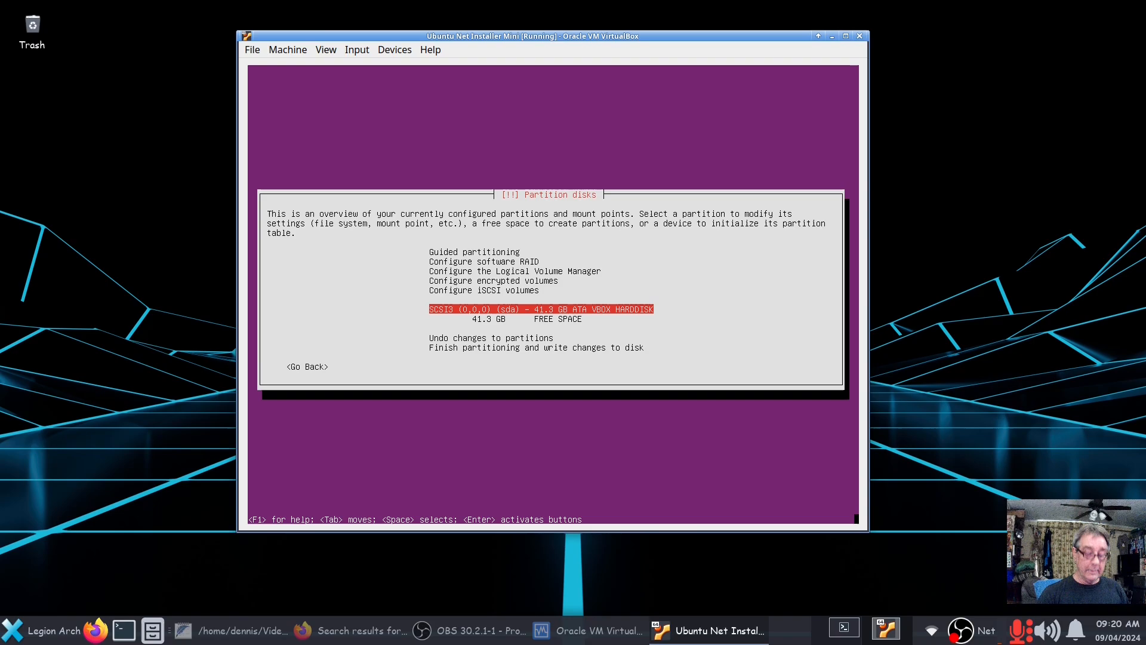
- Create a new 512 MB partition at the beginning of the free space on the sda disk
key("Down")
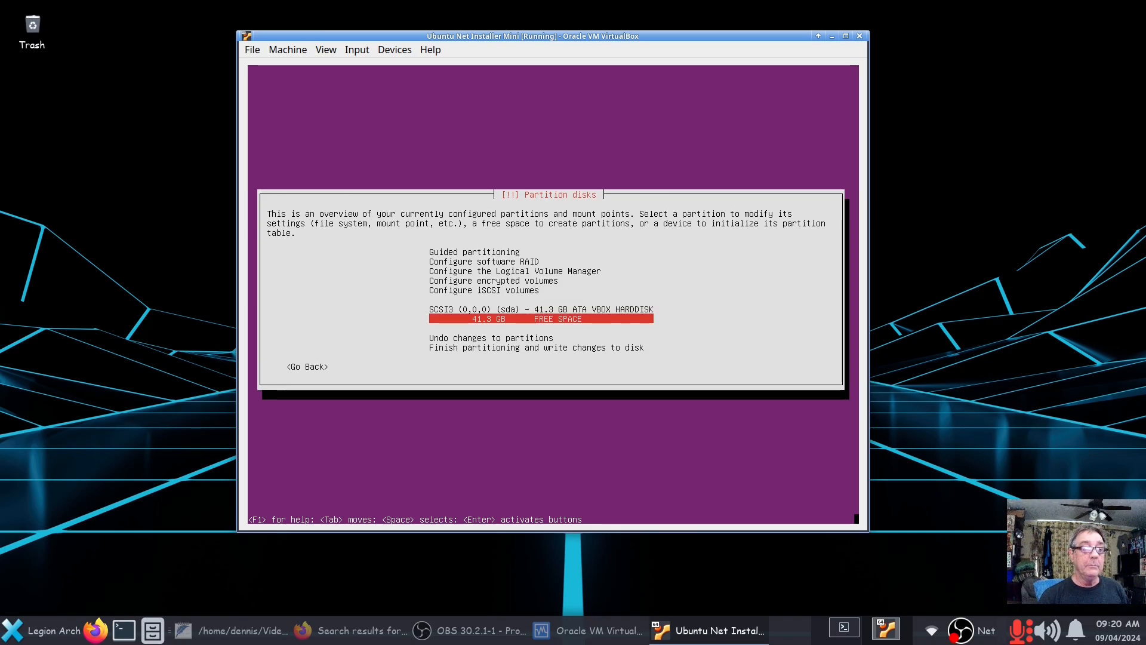
key("Return")
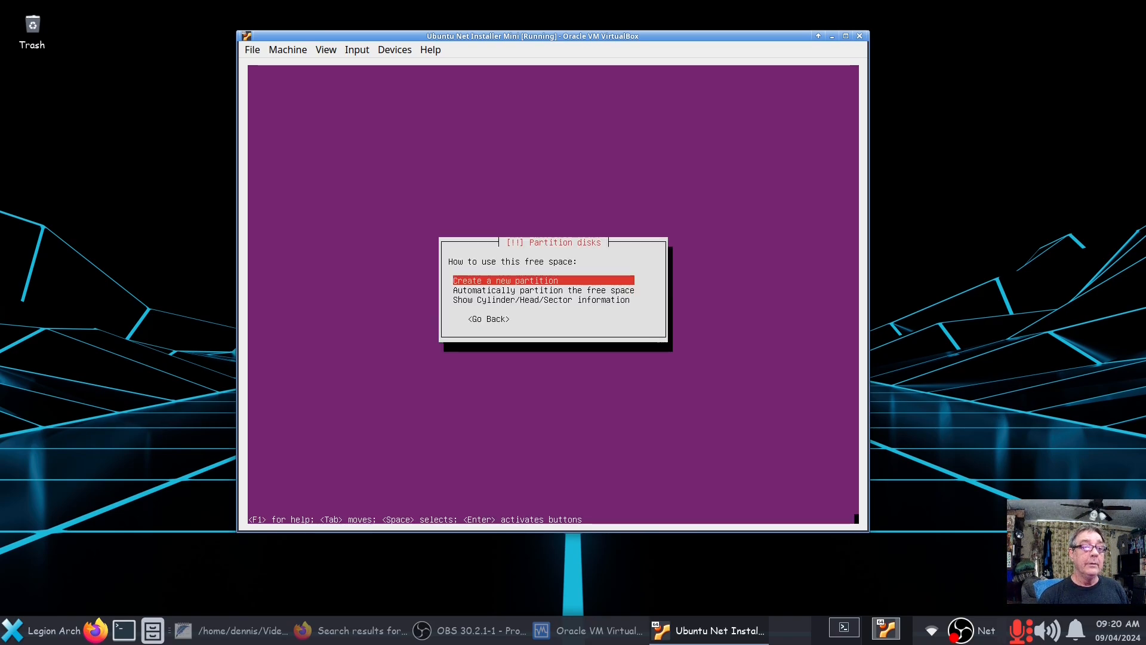
key("Return")
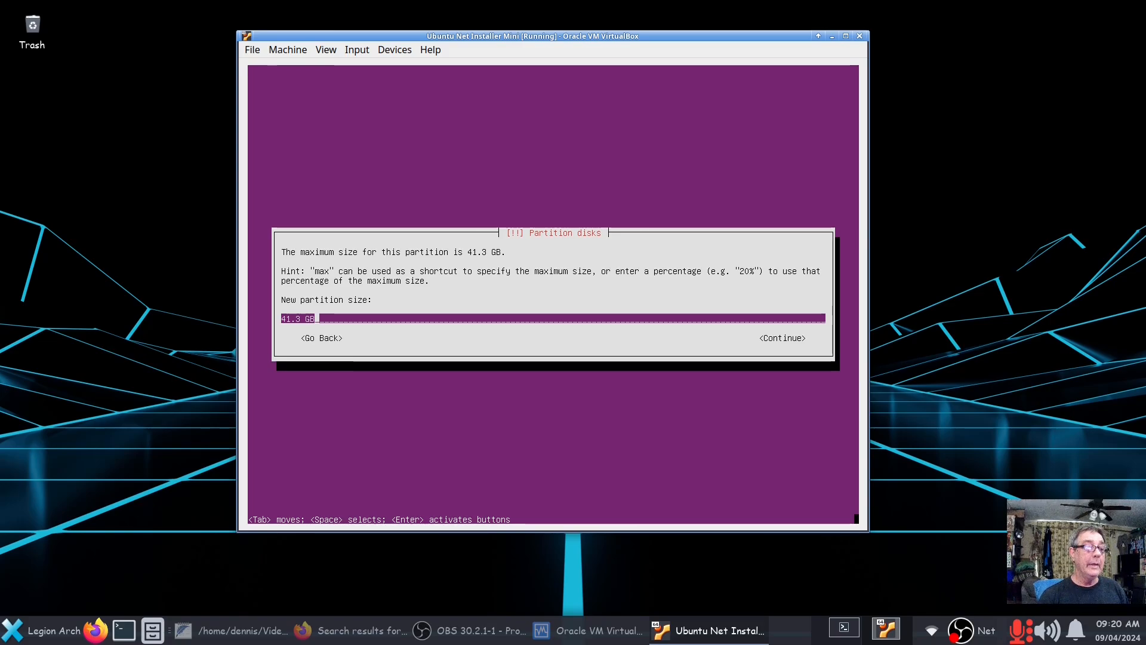
key("BackSpace")
key("BackSpace")
key("BackSpace")
key("BackSpace")
key("BackSpace")
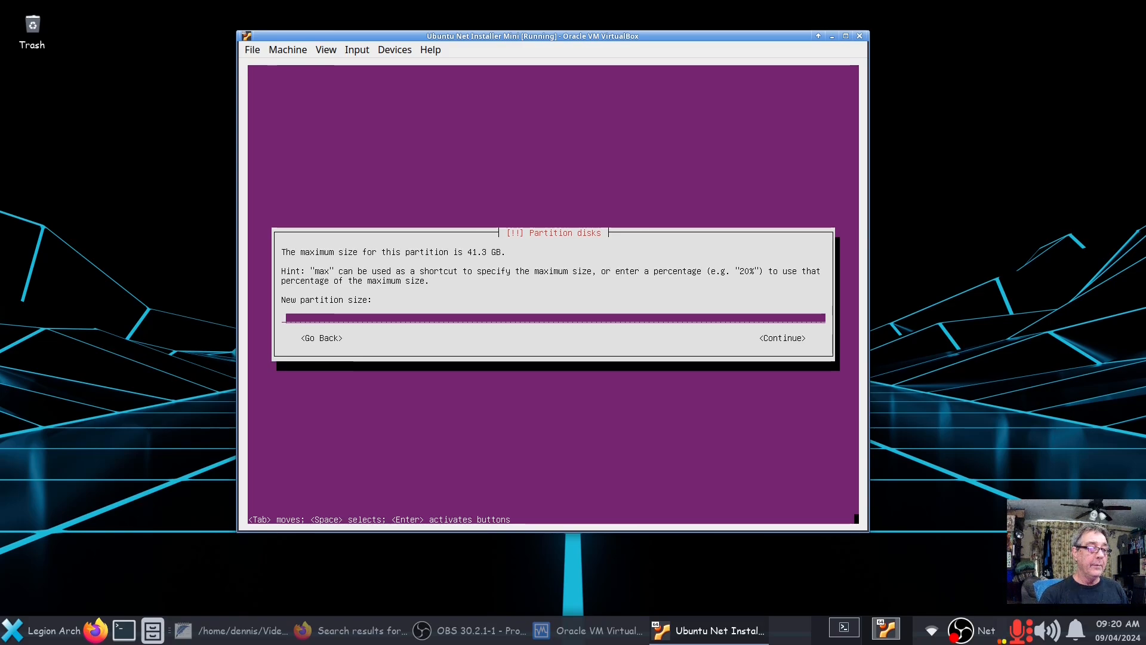
type("512 ")
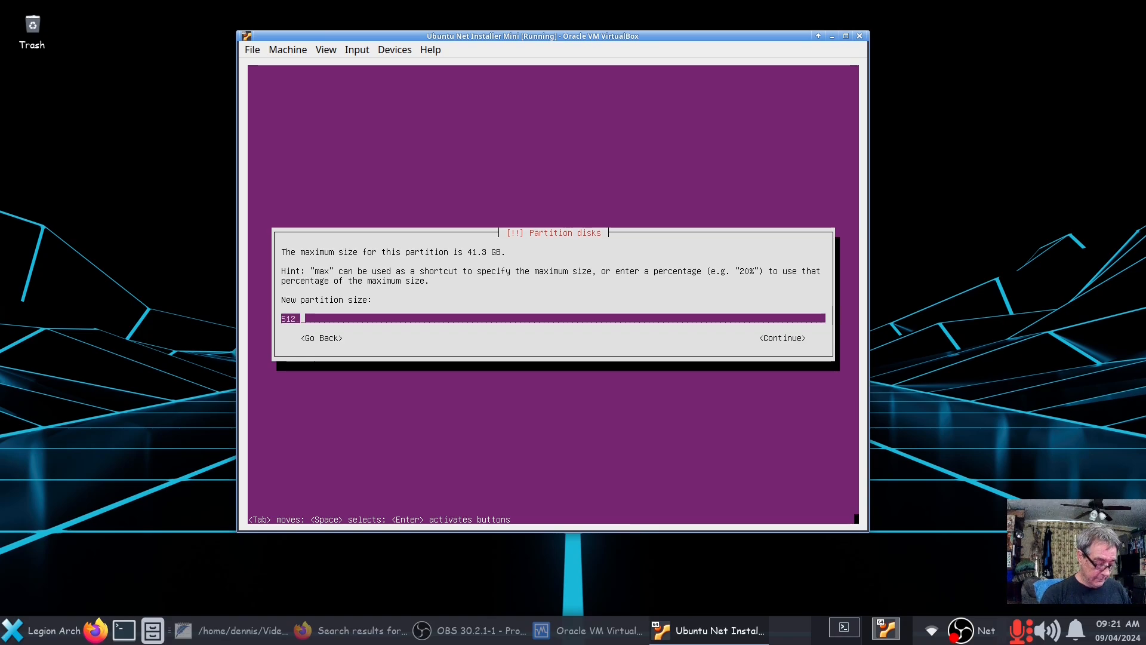
type("MB")
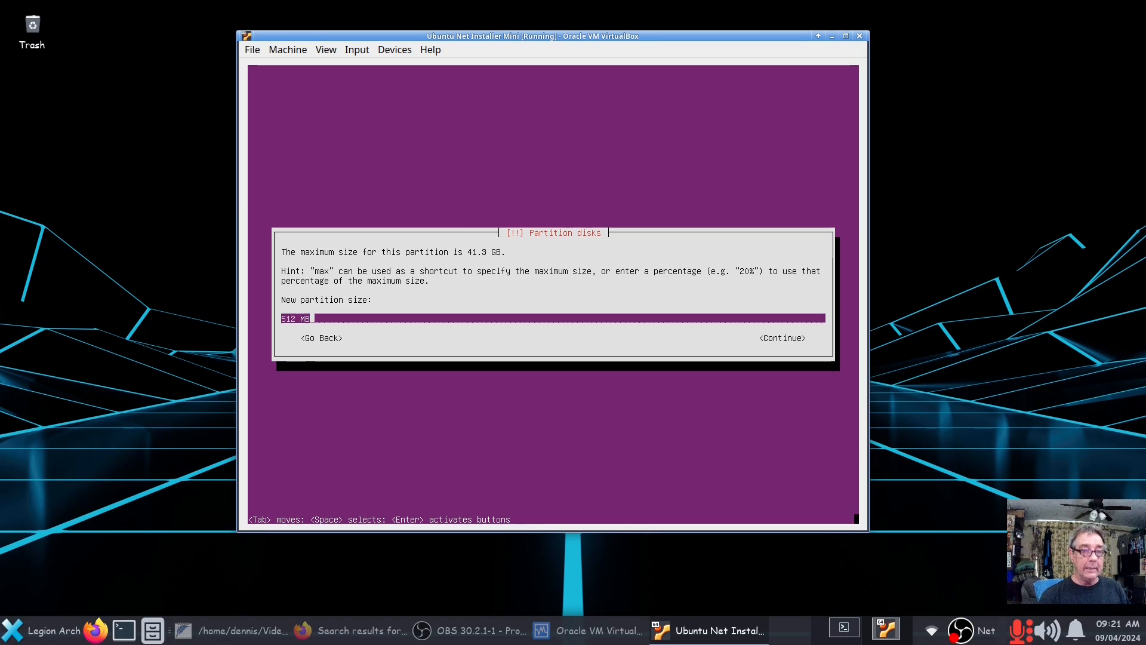
key("Tab")
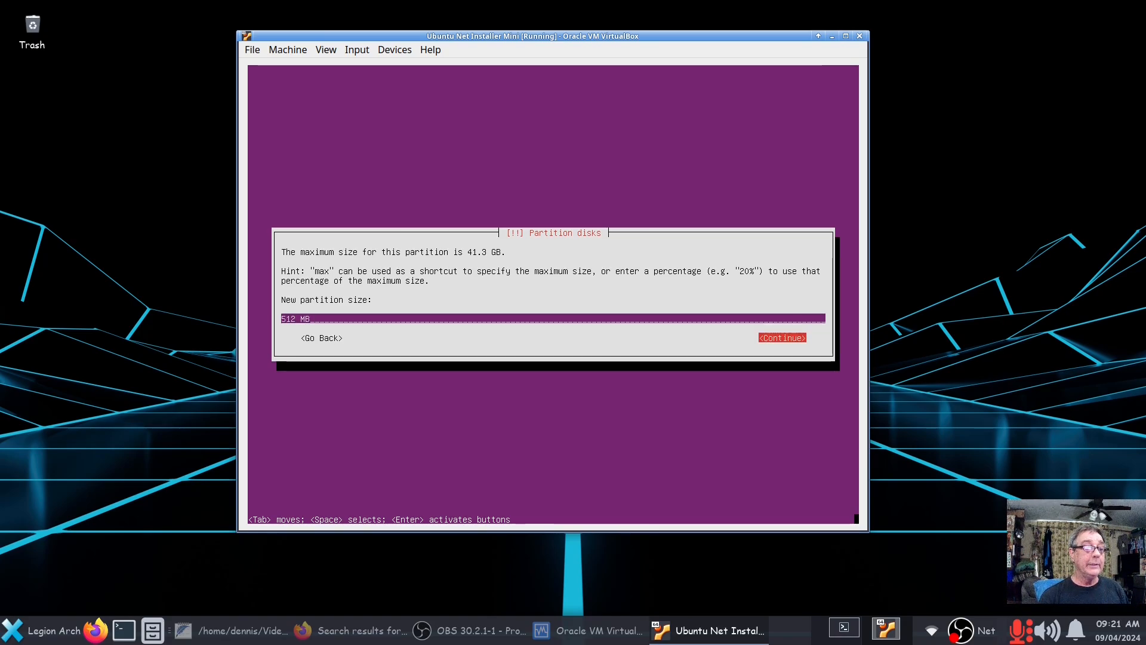
key("Return")
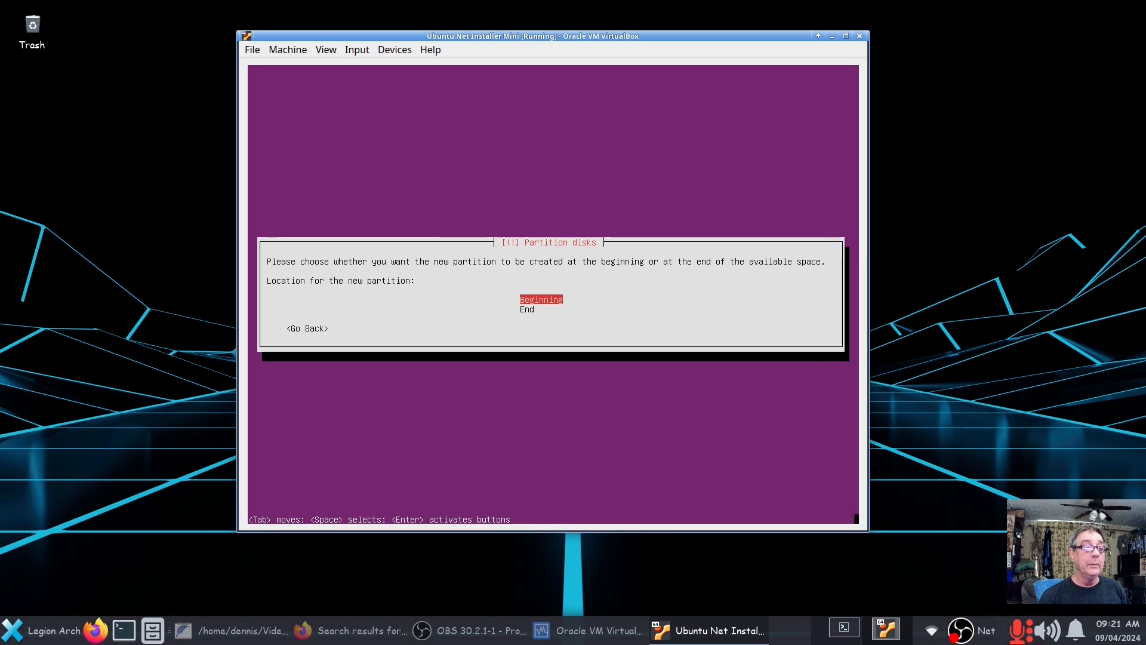
key("Return")
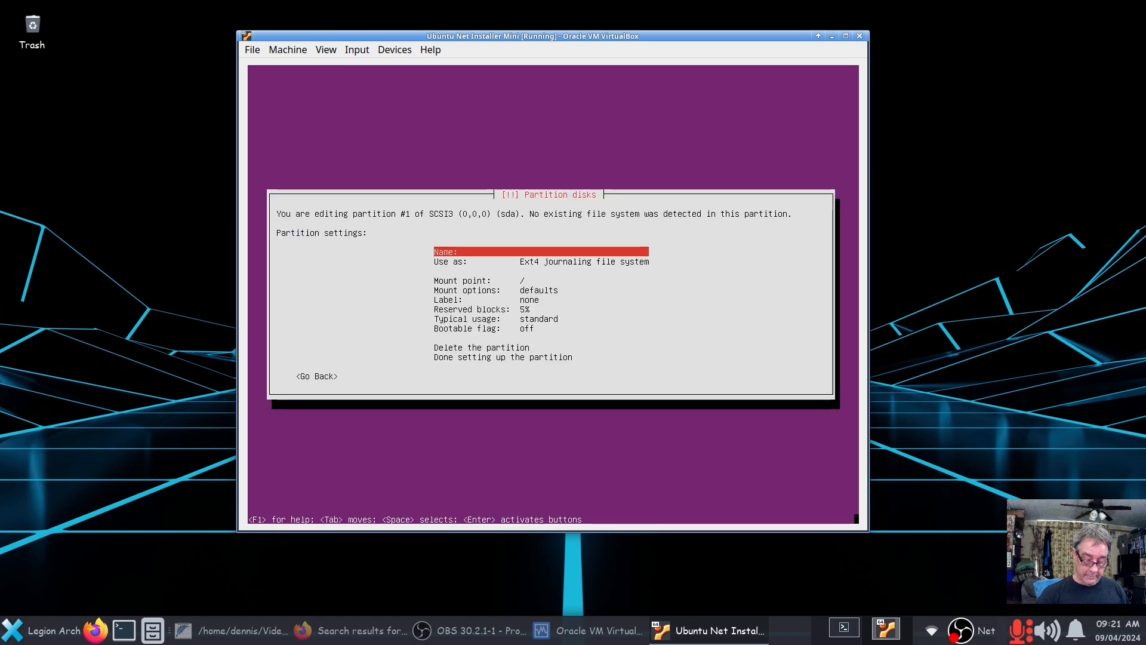
- Set partition #1 to be used as an EFI System Partition and finish setting it up
key("Down")
key("Return")
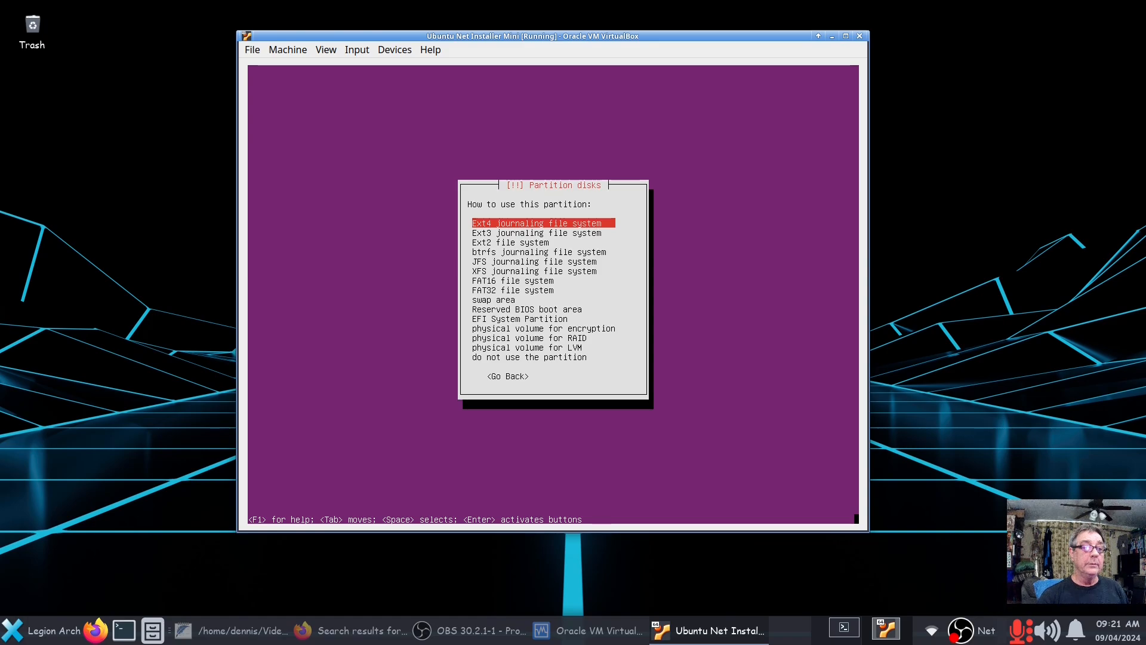
key("Down")
key("Down")
key("Down")
key("Down")
key("Down")
key("Down")
key("Down")
key("Down")
key("Down")
key("Down")
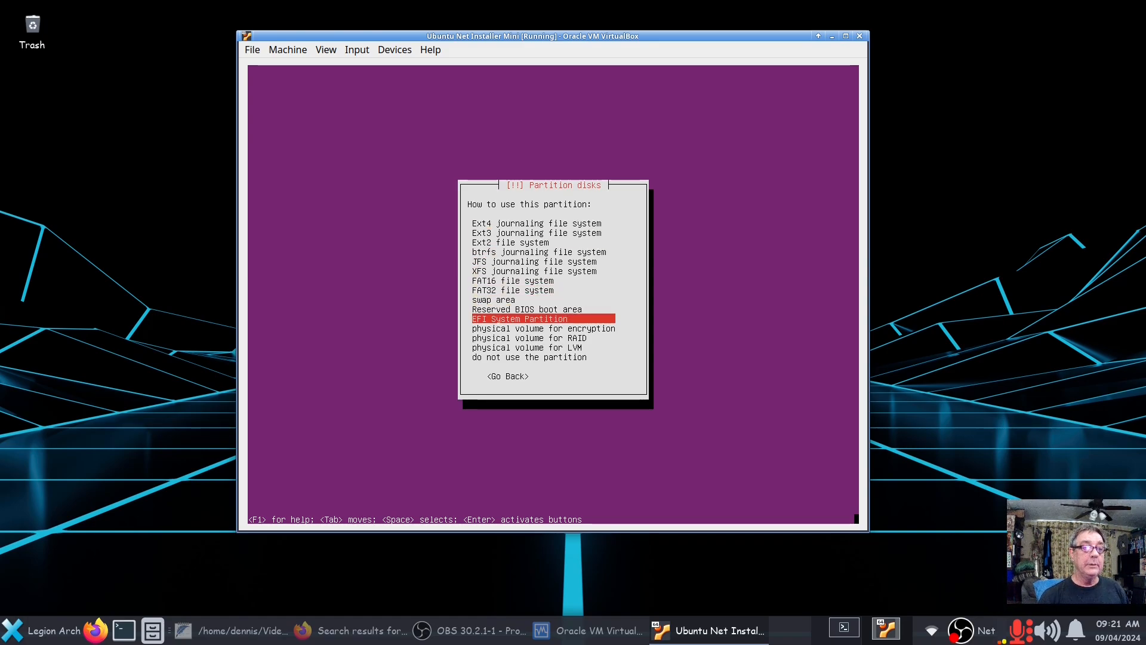
key("Return")
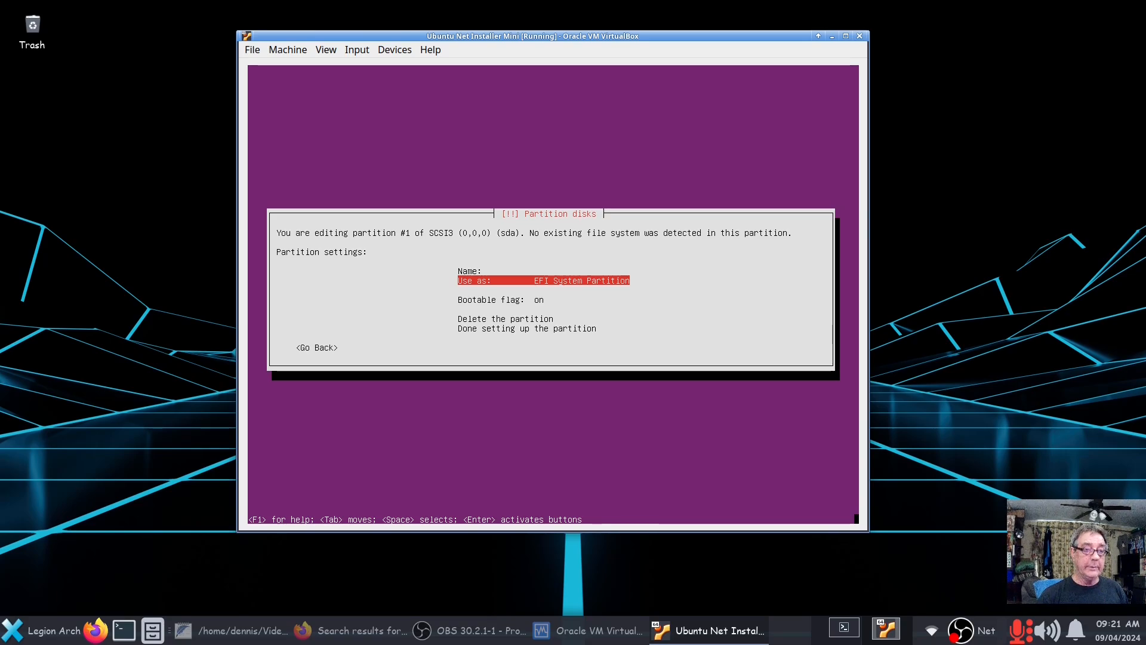
key("Down")
key("Down")
key("Down")
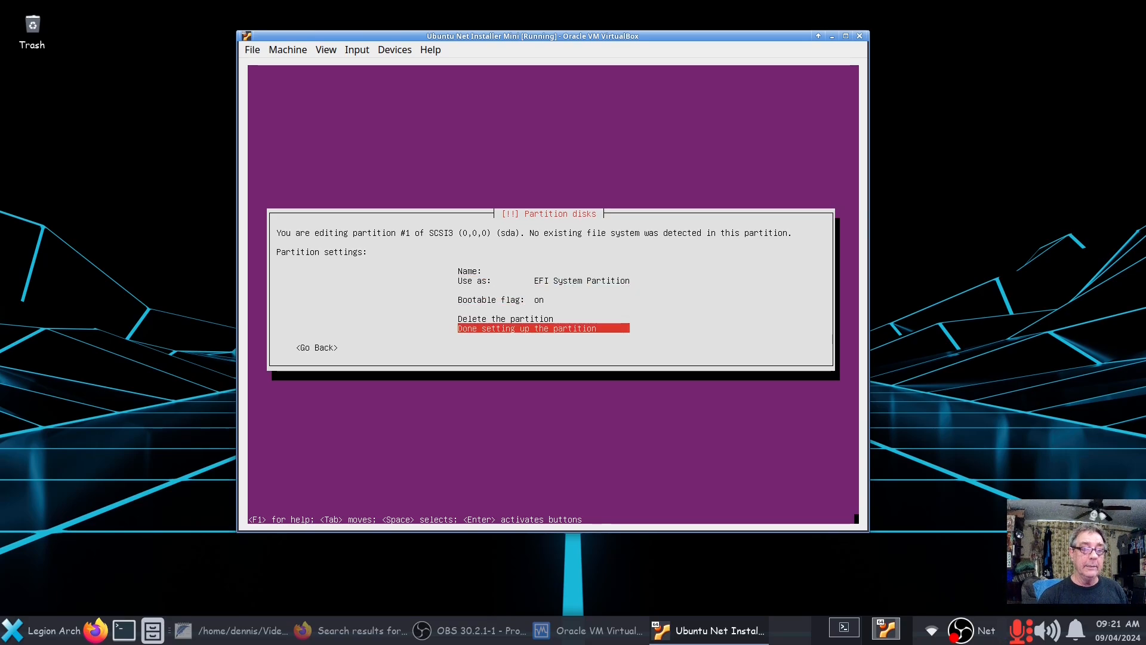
key("Return")
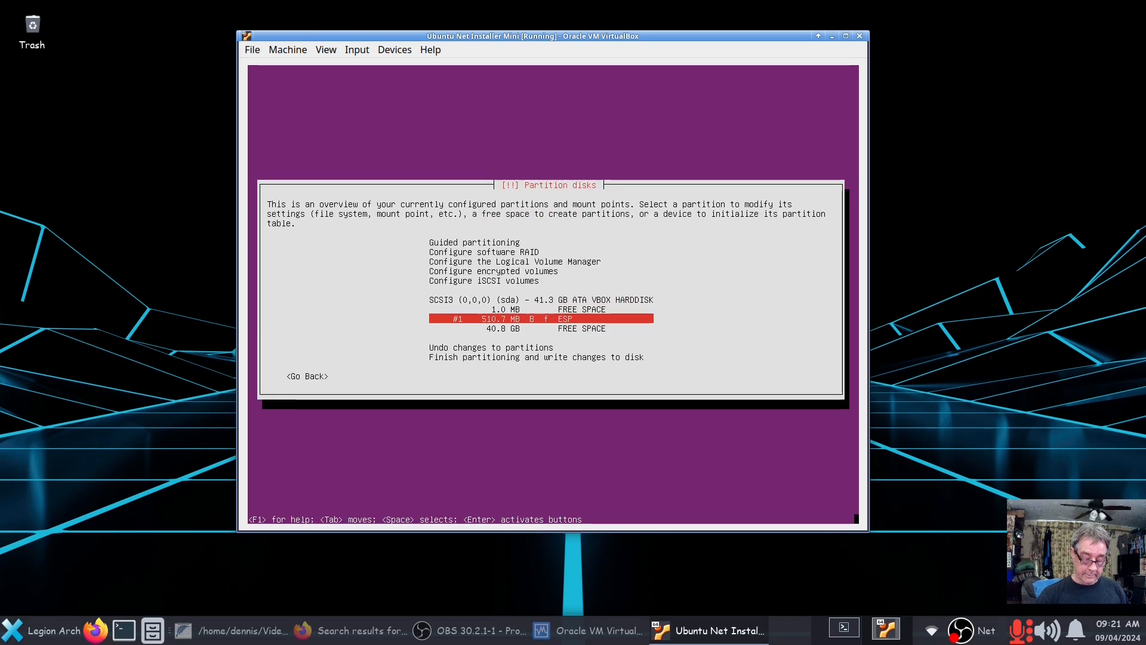
- Create a new 4 GB partition at the beginning of the free space that follows the EFI partition
key("Down")
key("Return")
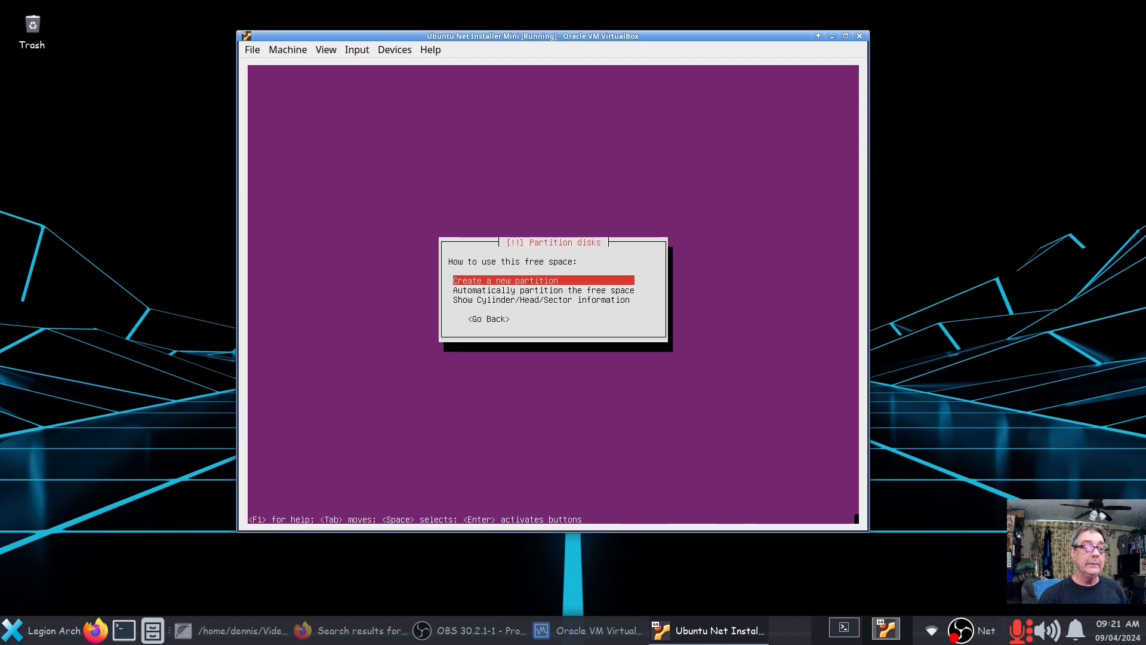
key("Return")
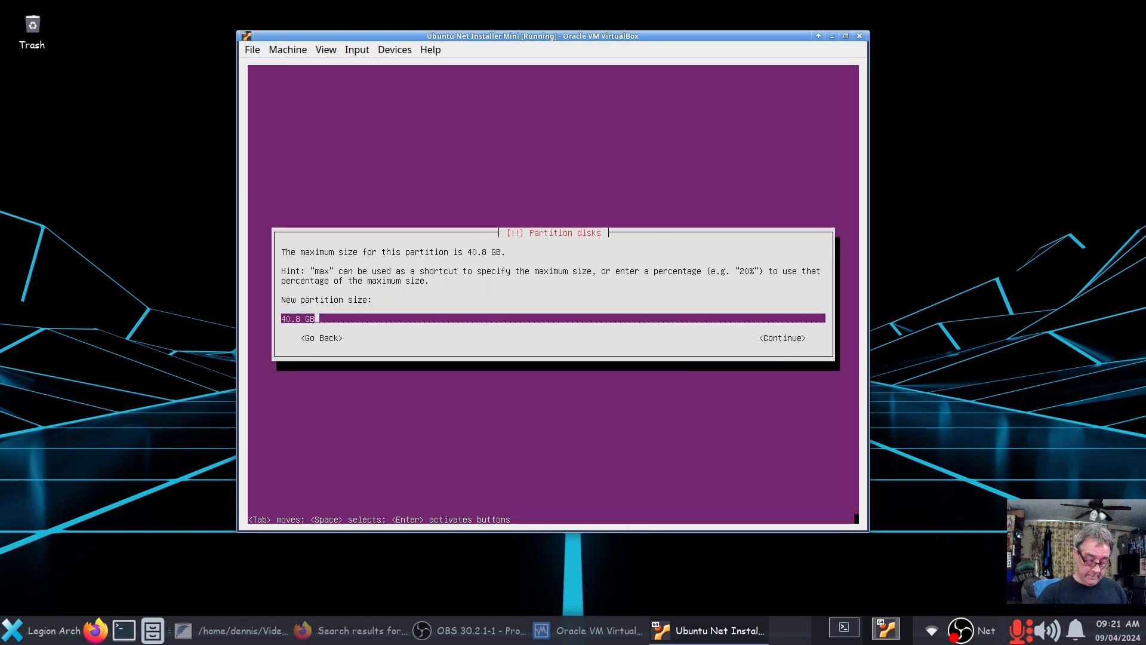
key("Left")
key("Left")
key("BackSpace")
key("BackSpace")
key("BackSpace")
key("BackSpace")
key("BackSpace")
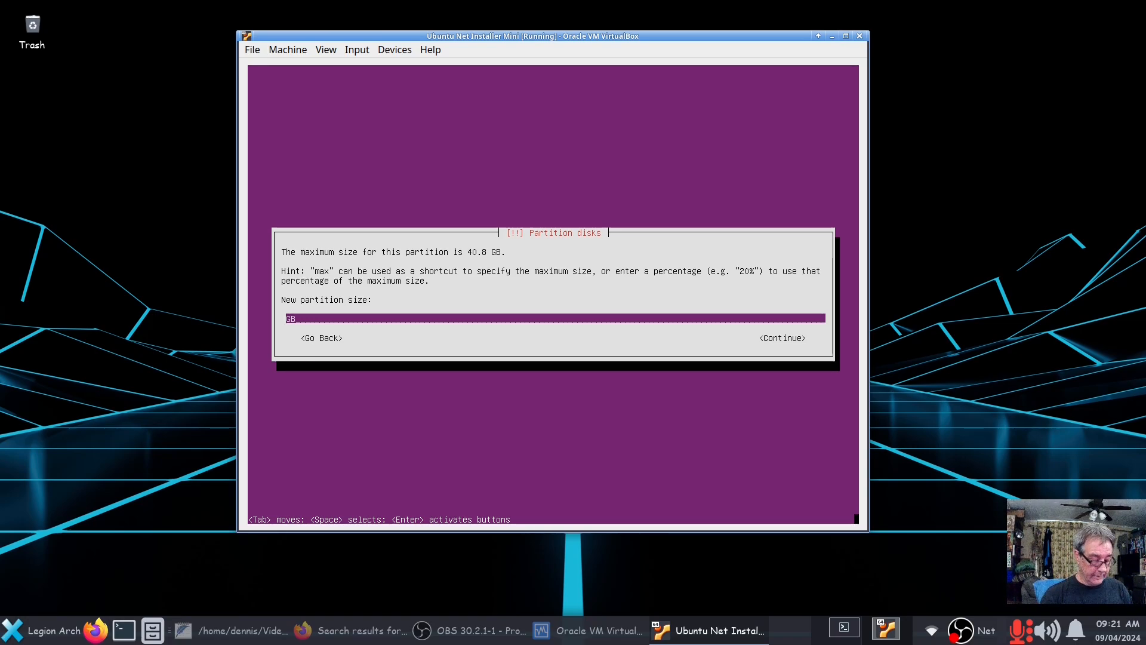
type("4")
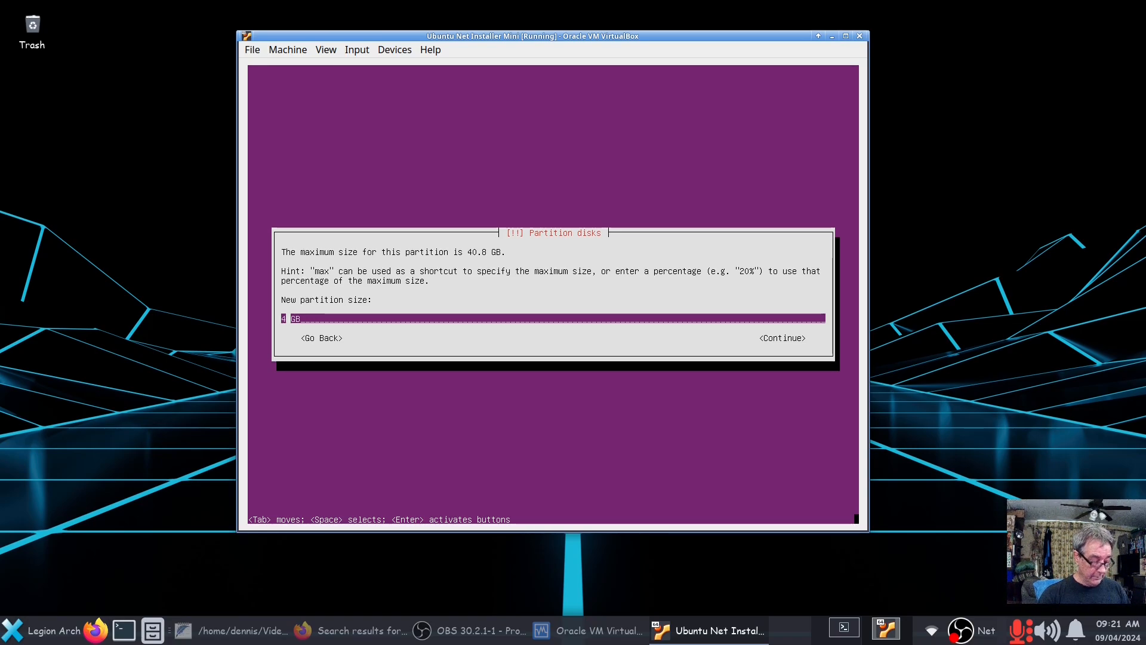
key("Tab")
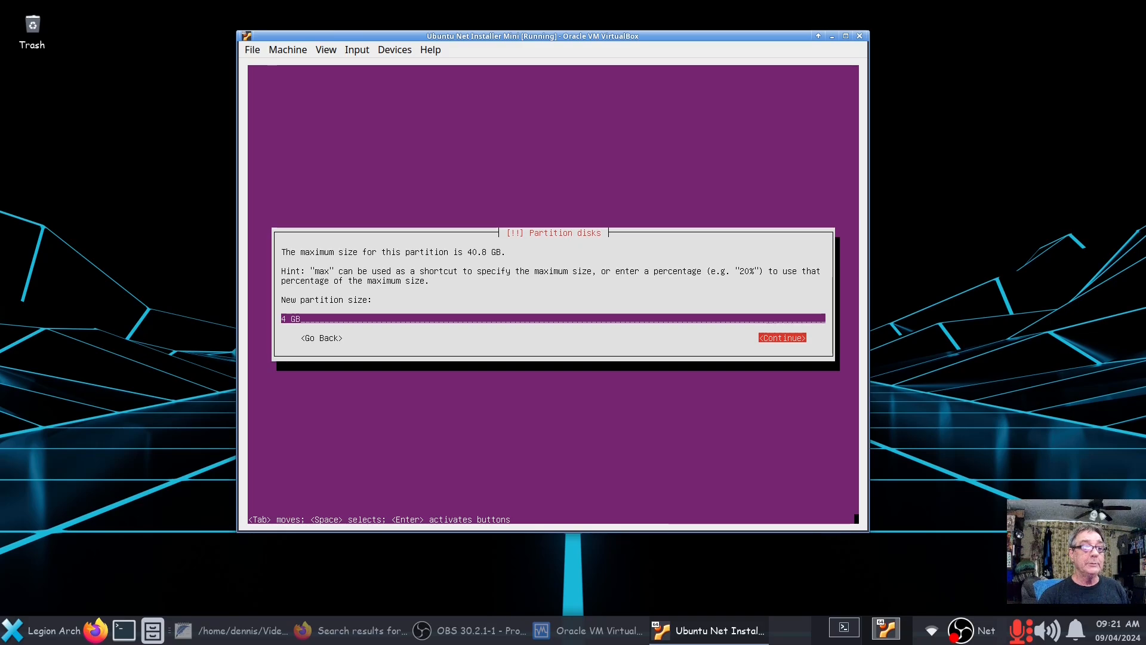
key("Return")
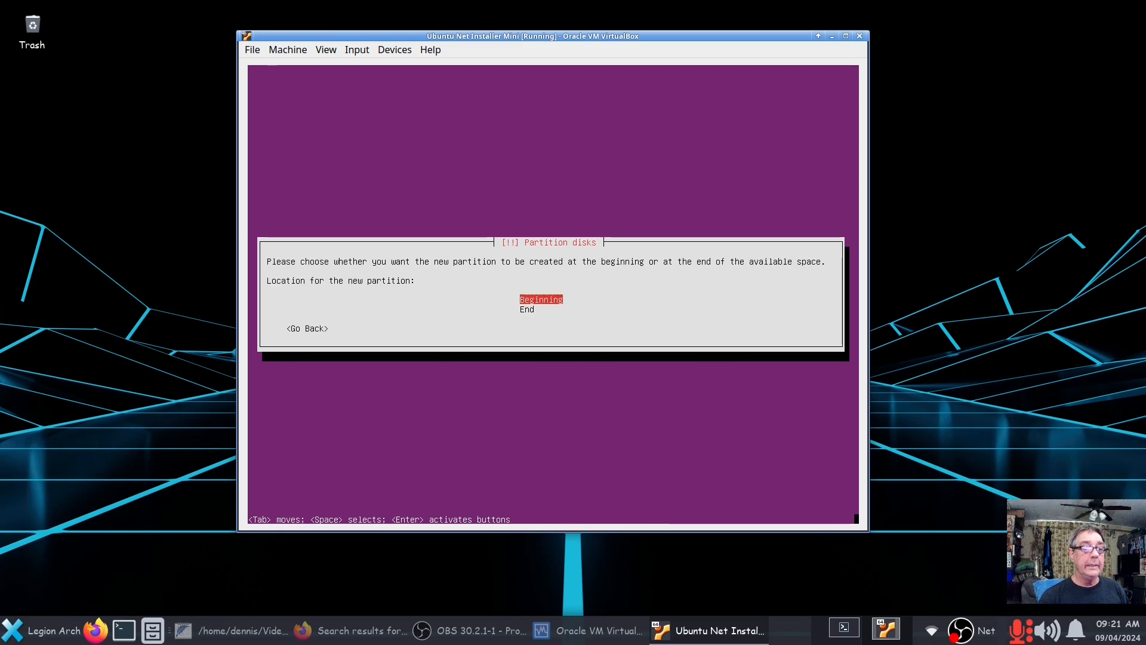
key("Return")
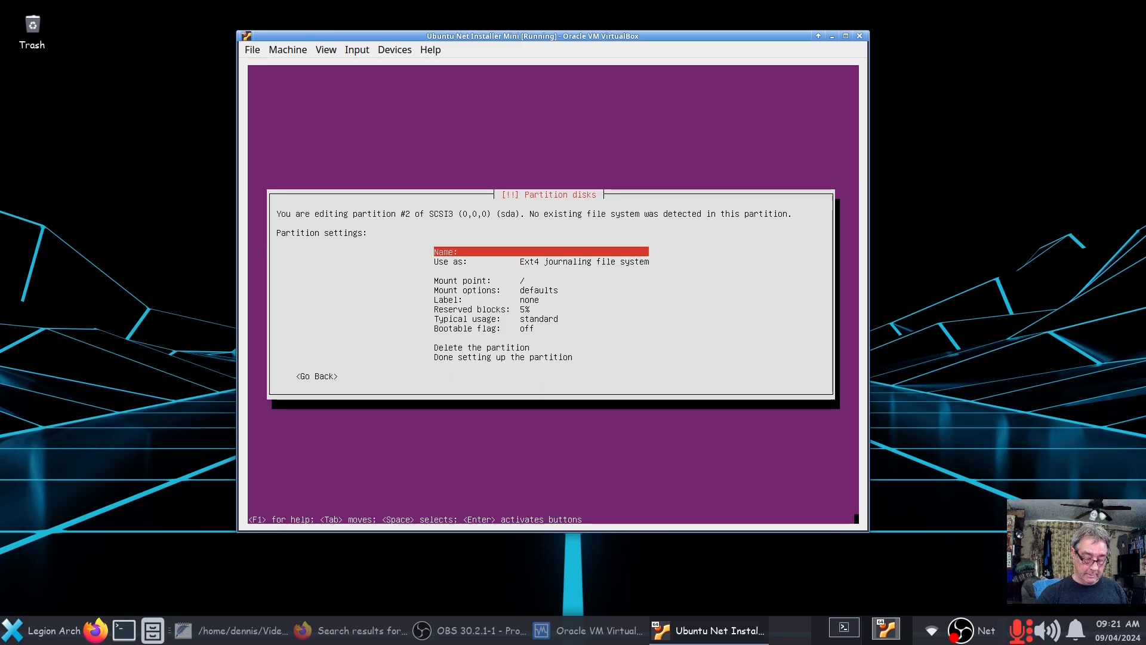
- Set partition #2 to be used as swap area and finish setting it up
key("Down")
key("Return")
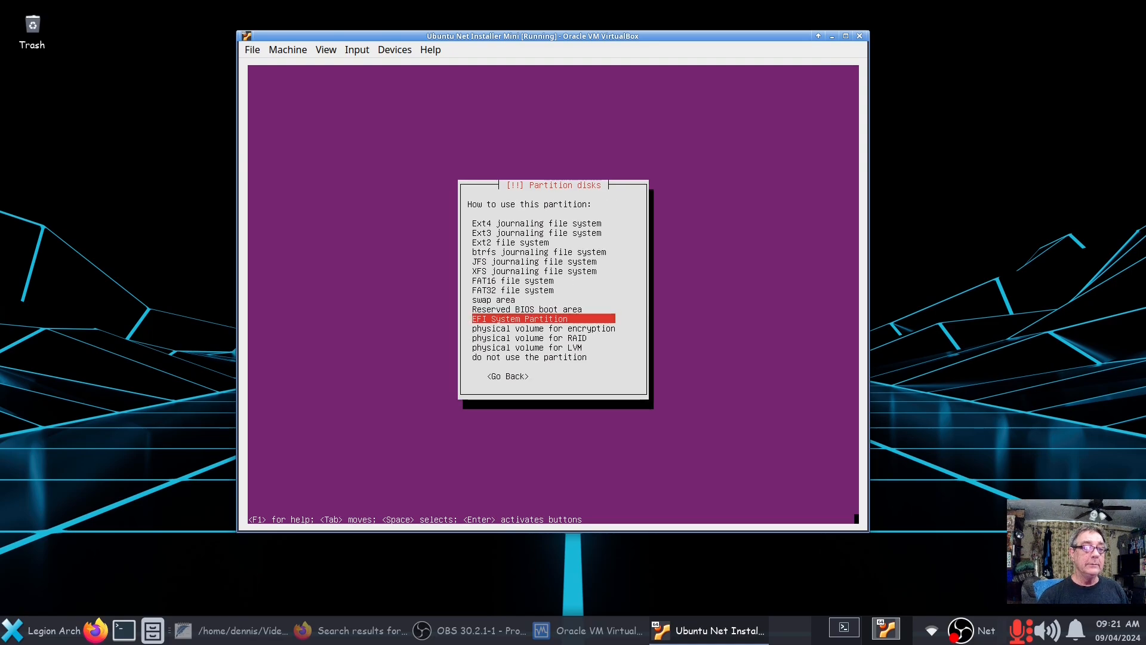
key("Up")
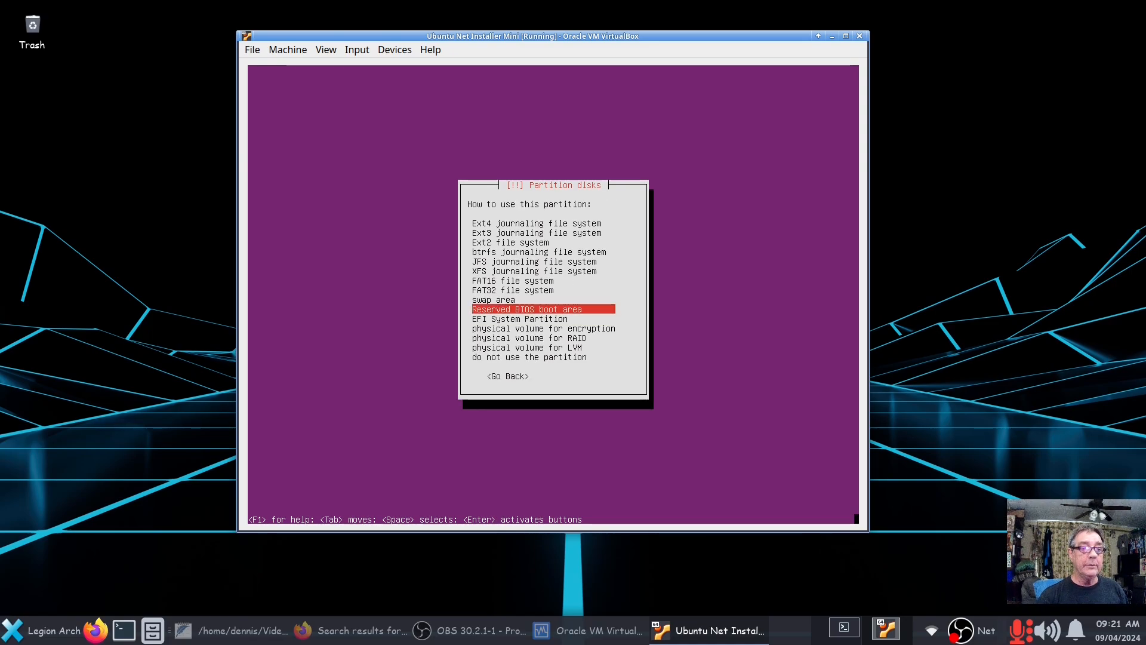
key("Up")
key("Return")
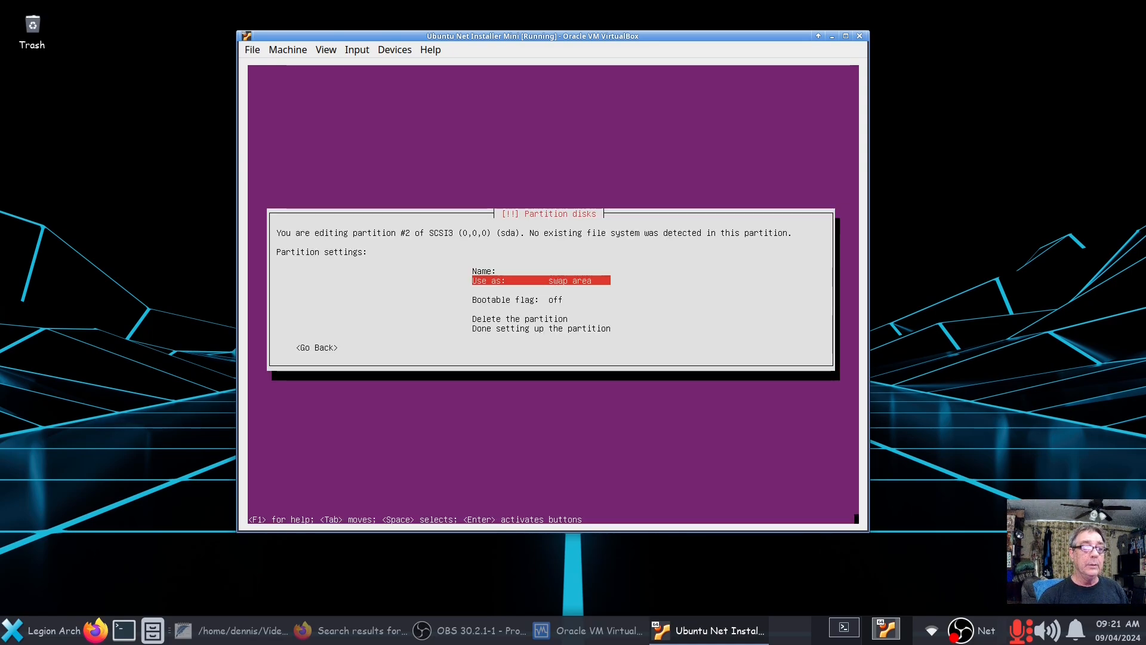
key("Down")
key("Down")
key("Down")
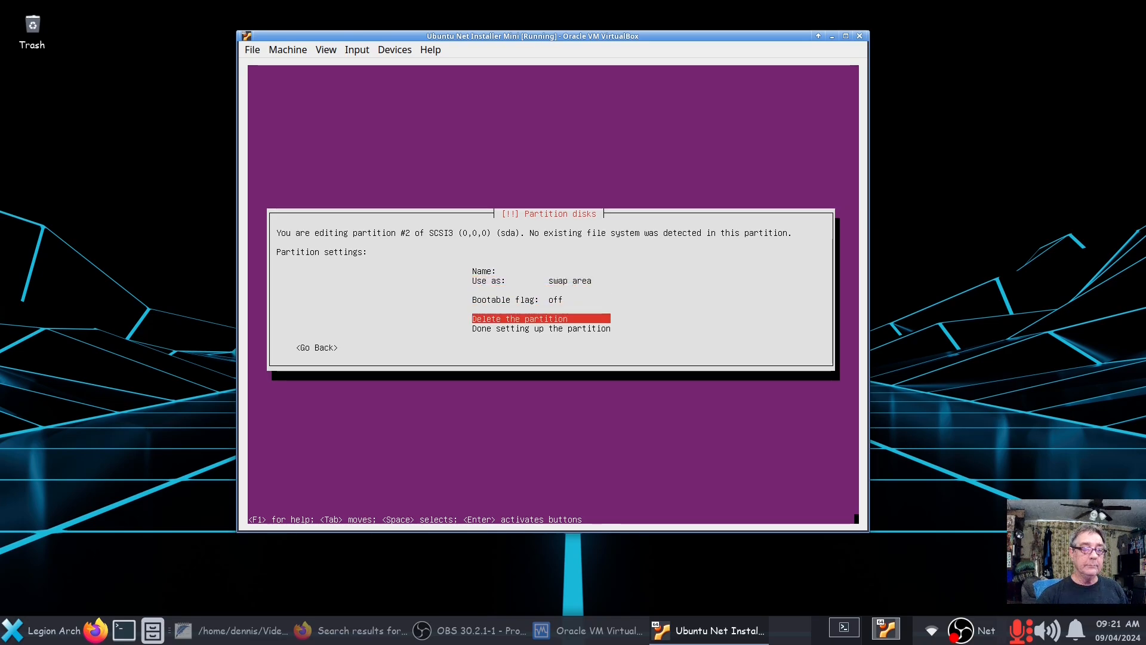
key("Return")
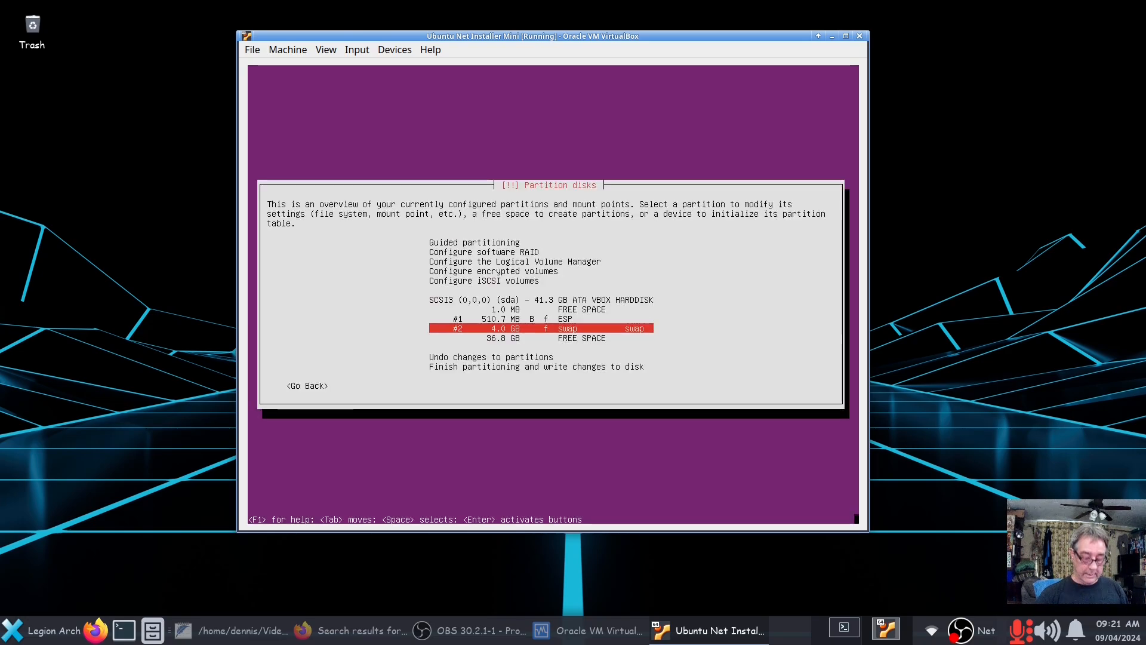
- Create a third partition from the free space after the swap partition, accepting the full 36.8 GB size
key("Down")
key("Return")
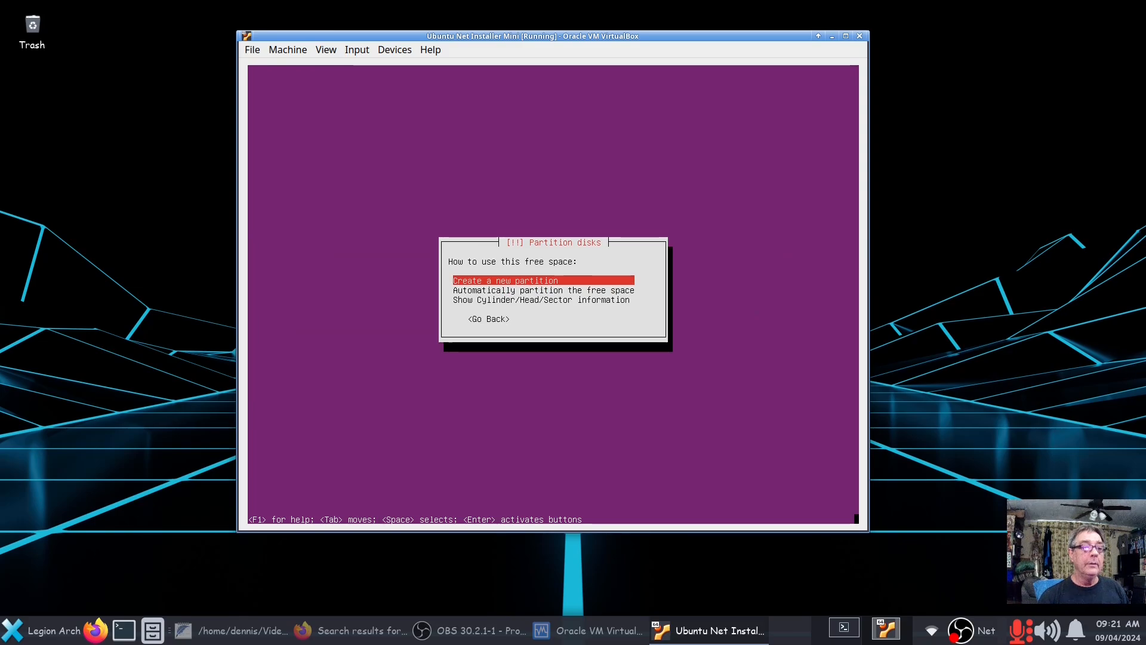
key("Return")
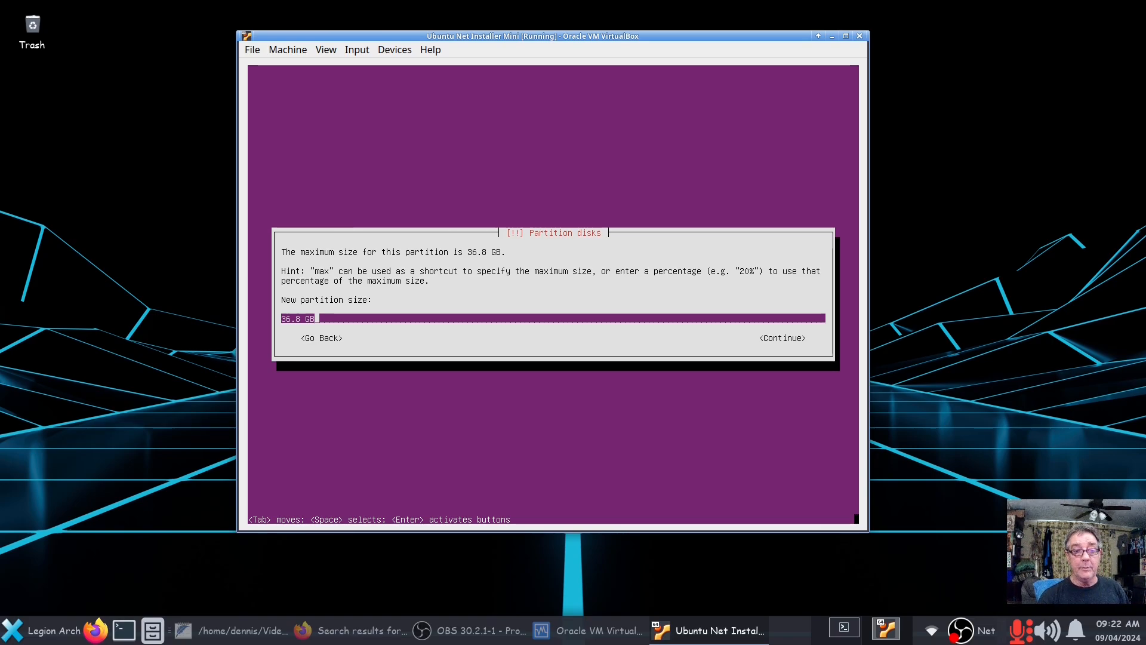
key("Tab")
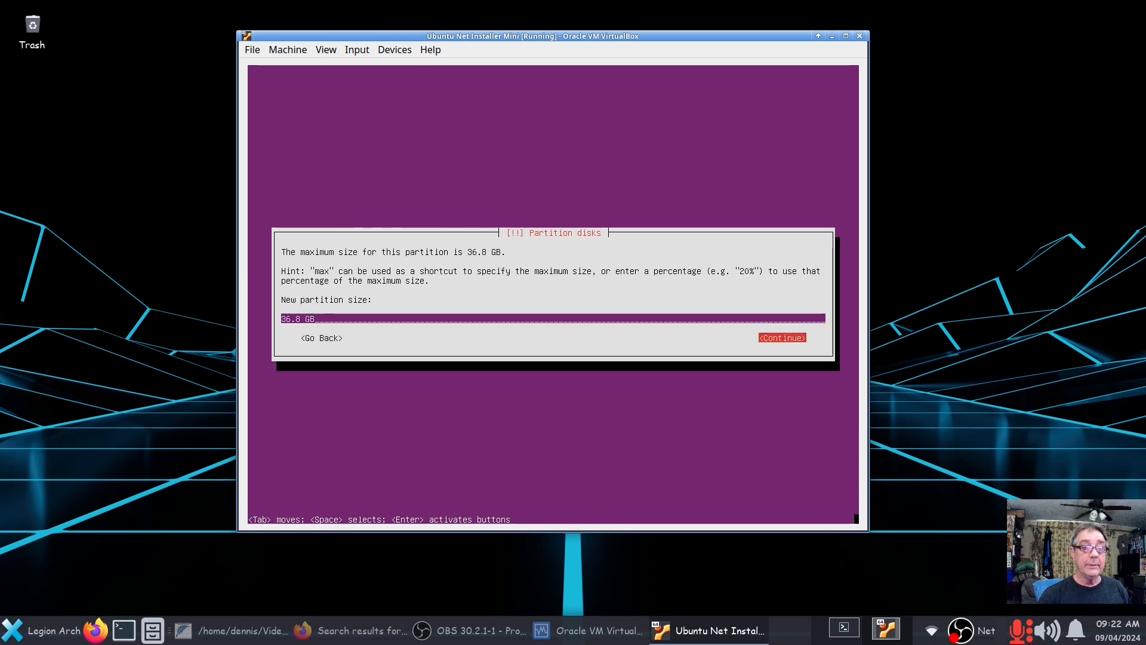
key("Return")
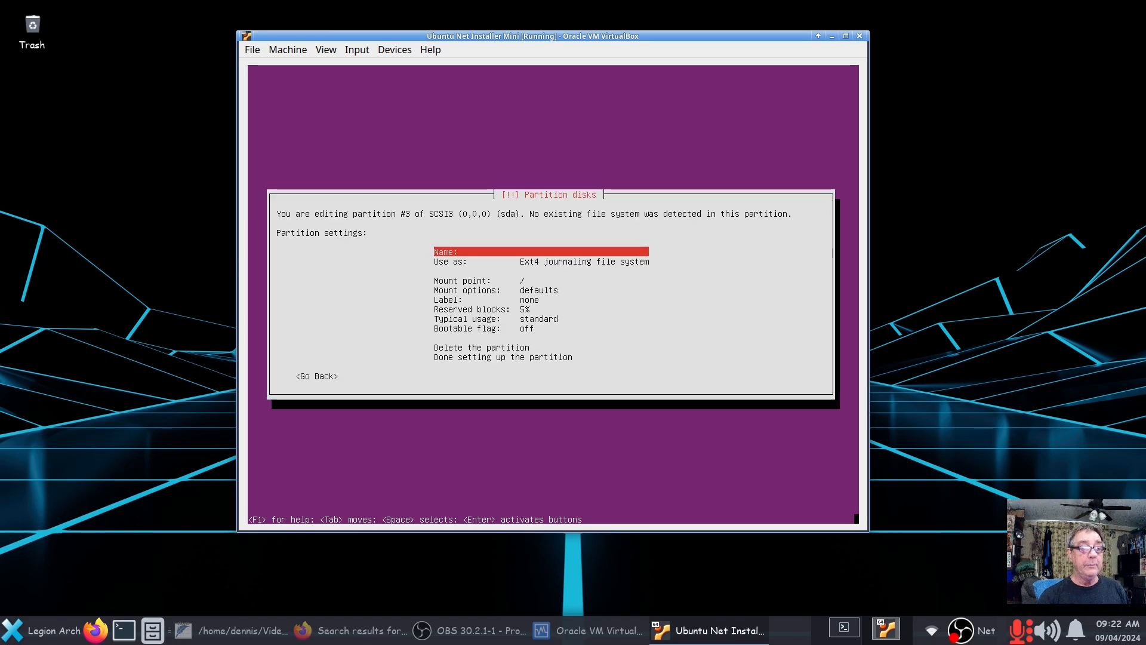
- Set partition #3 to be used as an Ext4 journaling file system
key("Down")
key("Down")
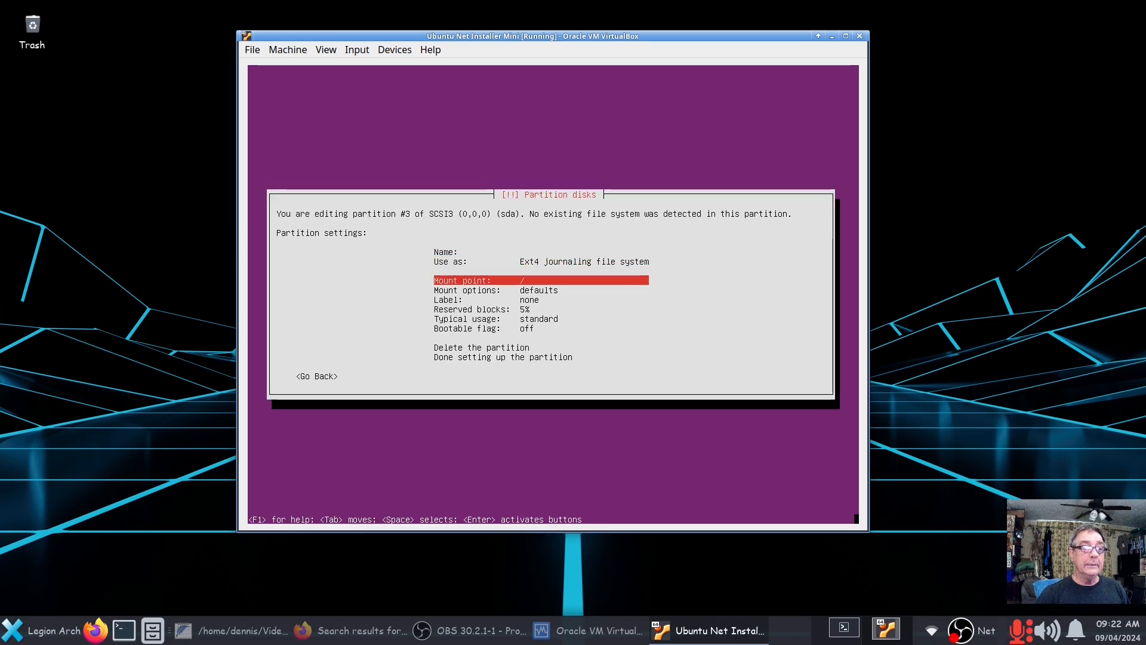
key("Up")
key("Up")
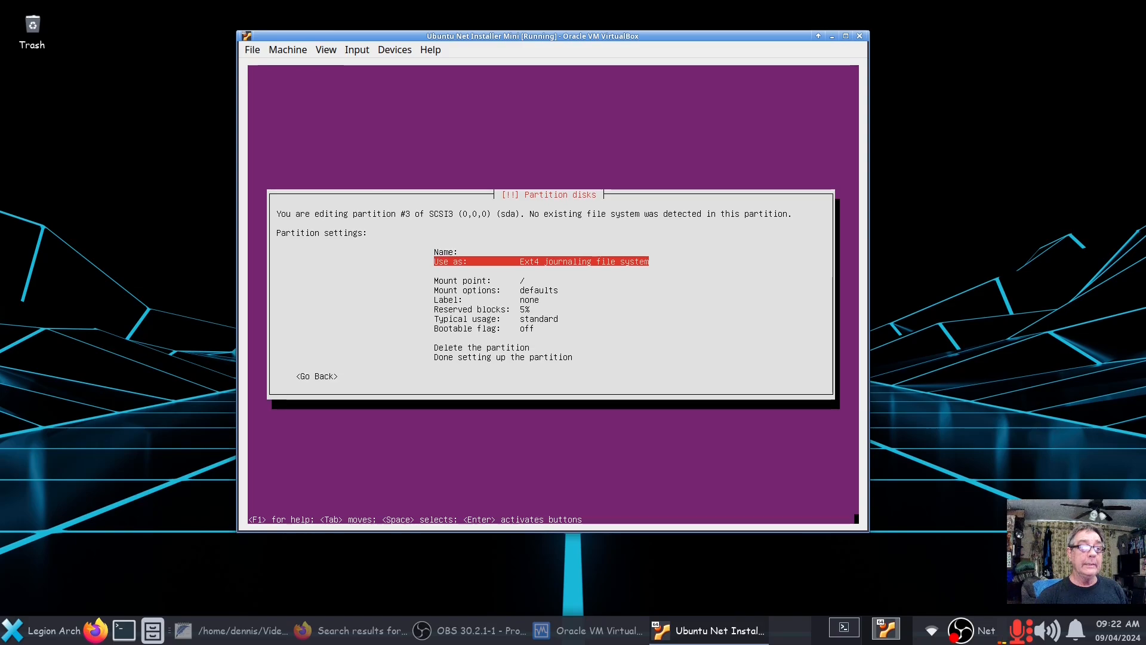
key("Return")
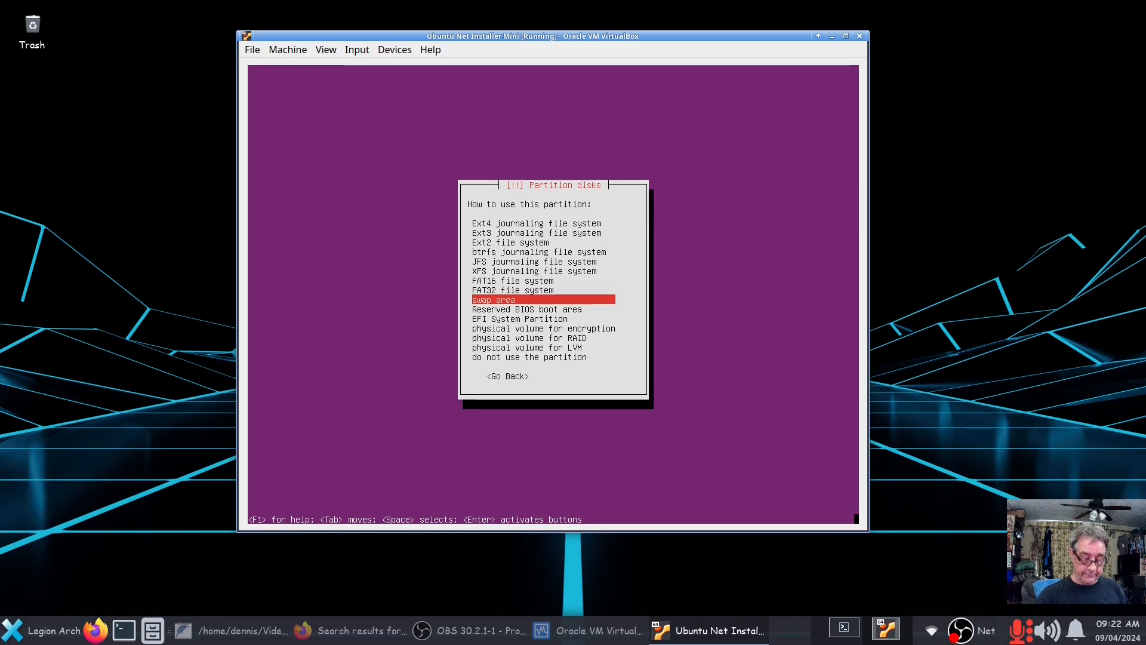
key("Up")
key("Up")
key("Up")
key("Up")
key("Up")
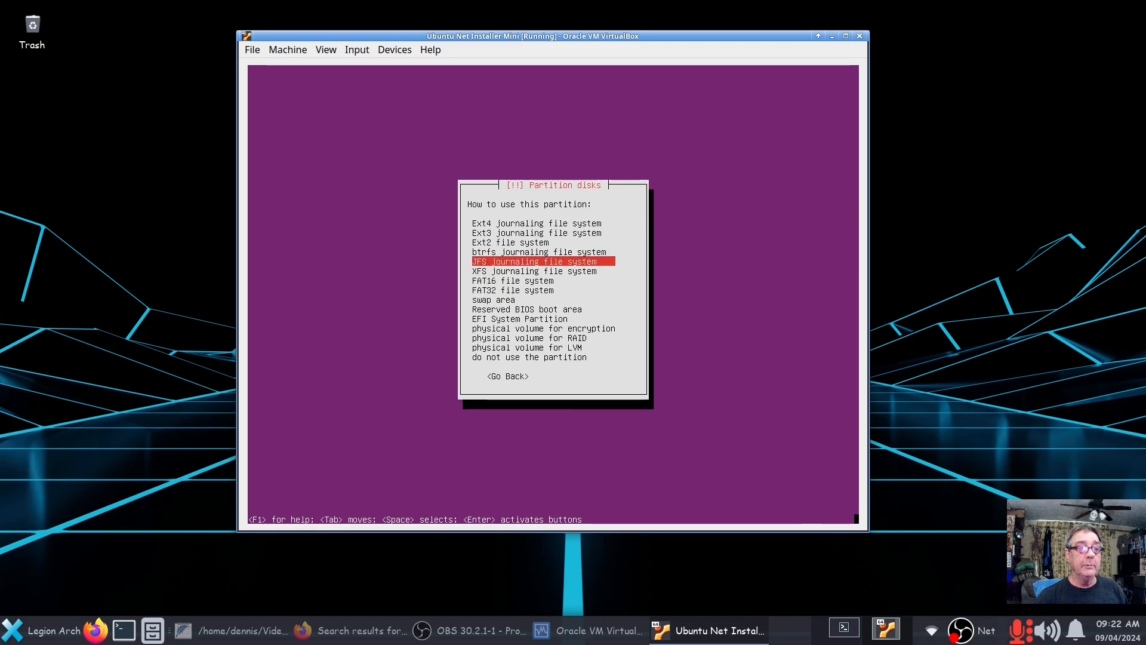
key("Down")
key("Down")
key("Down")
key("Down")
key("Down")
key("Down")
key("Down")
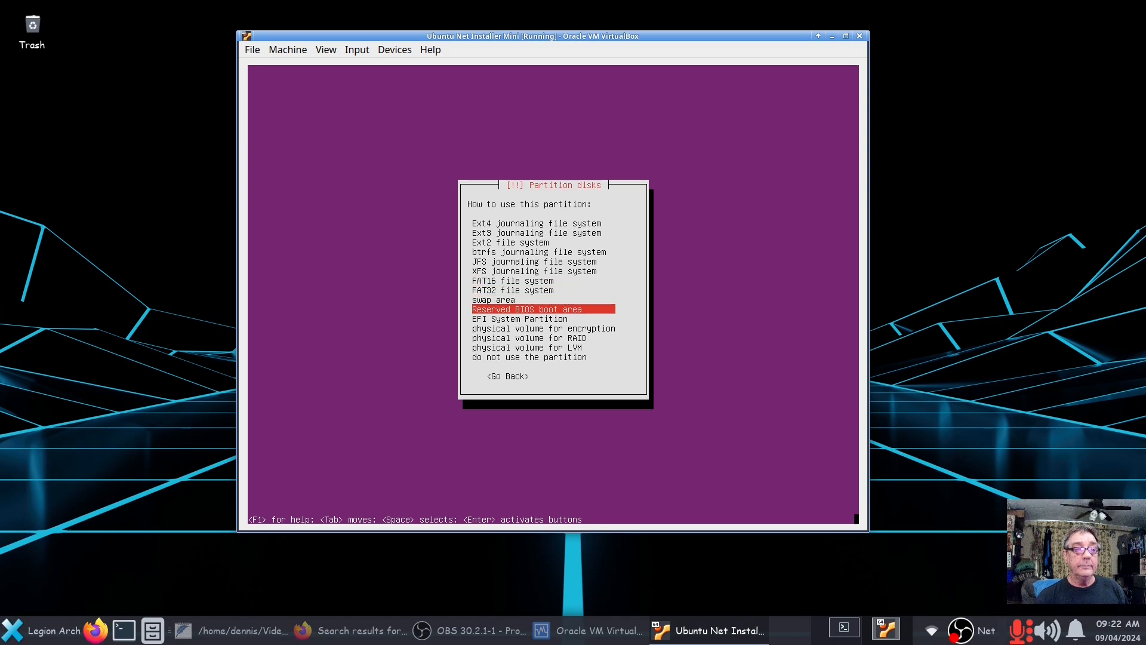
key("Home")
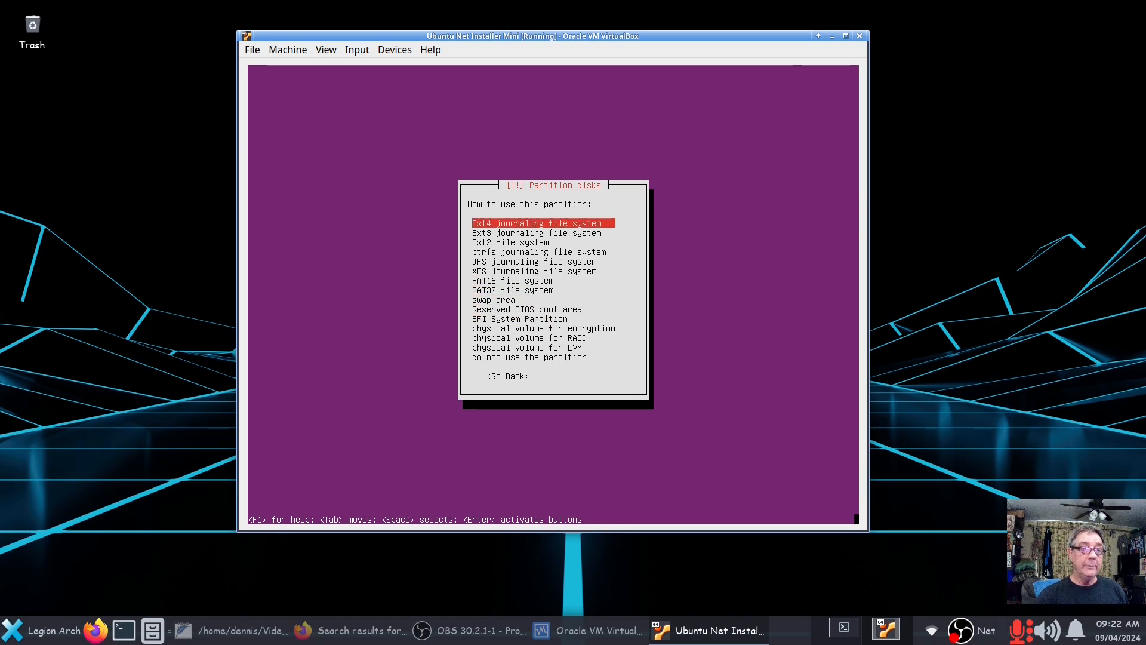
key("Return")
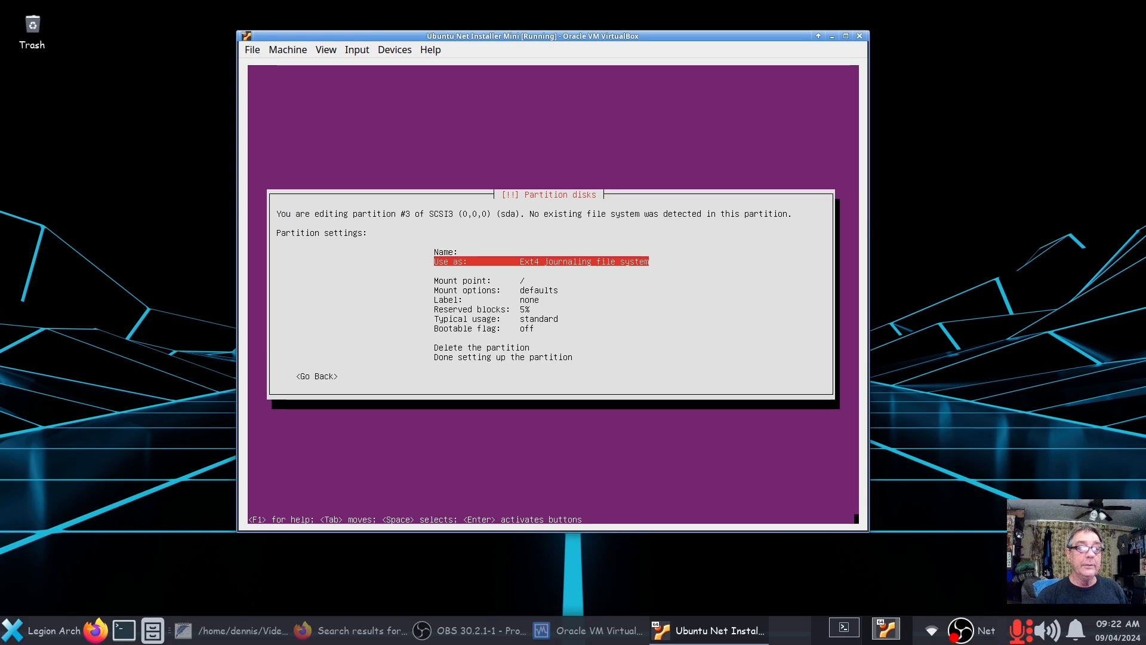
- Finish setting up partition #3, keeping / as its mount point and the default mount options
key("Down")
key("Down")
key("Down")
key("Down")
key("Down")
key("Down")
key("Down")
key("Down")
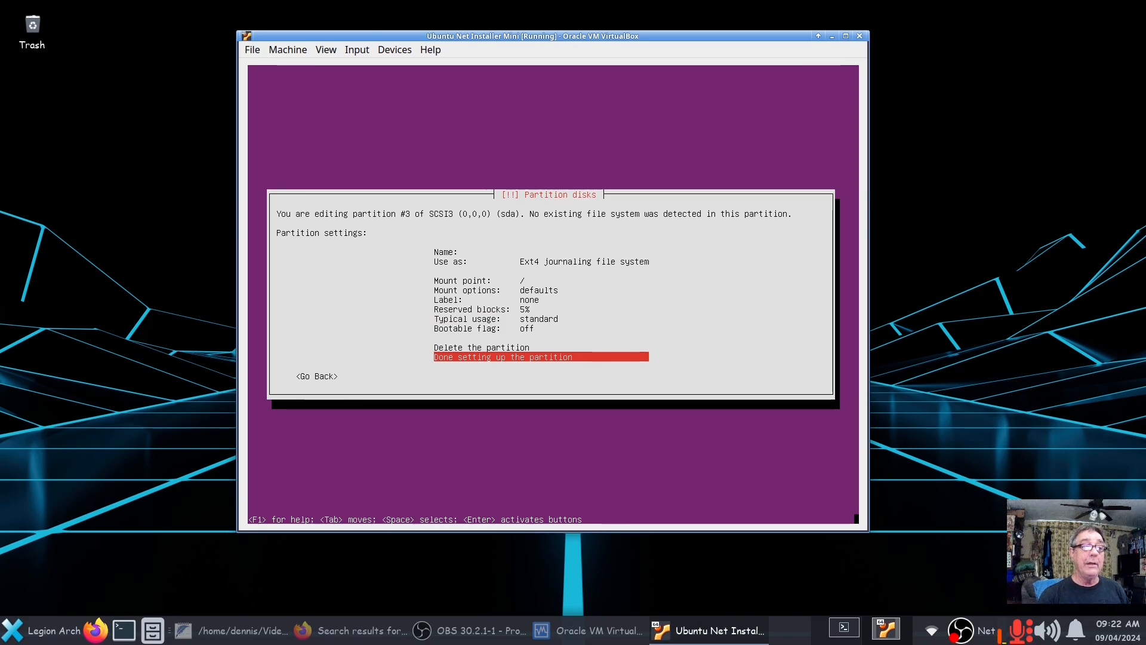
key("Return")
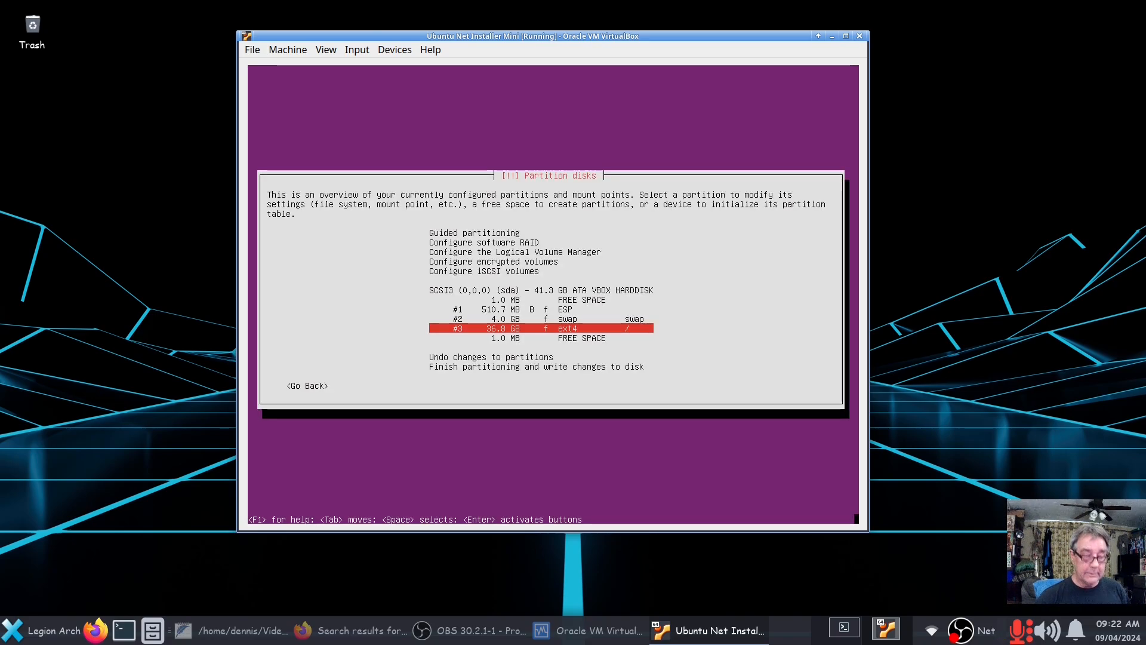
- Finish partitioning and confirm writing the ESP, swap and ext4 changes to the disk
key("Down")
key("Down")
key("Down")
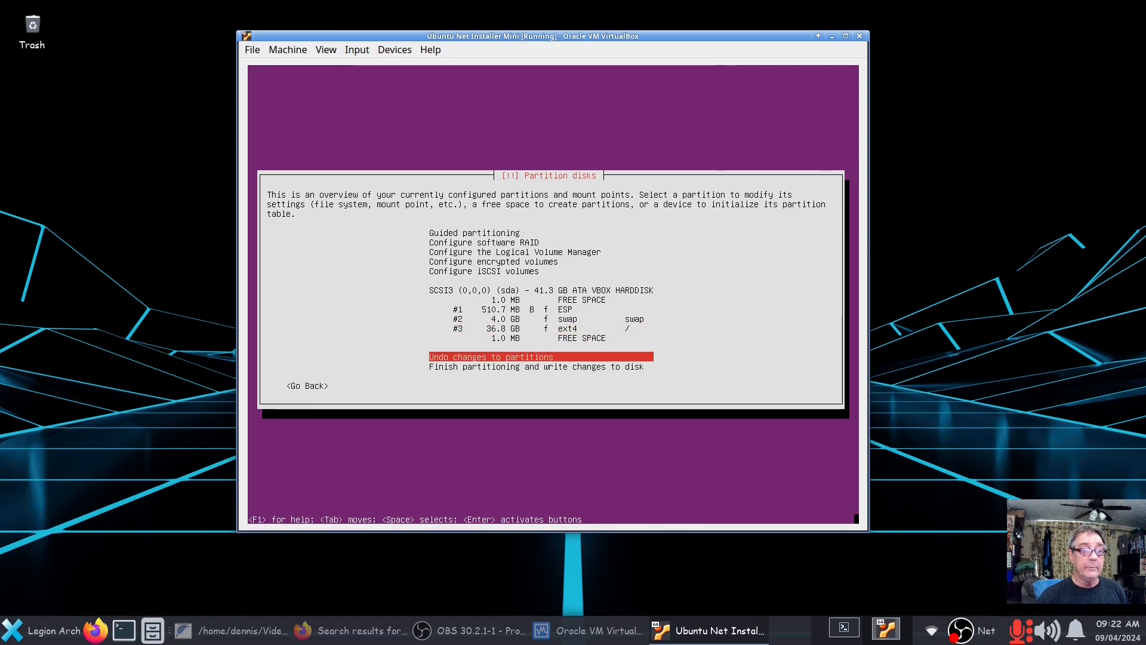
key("Up")
key("Up")
key("Up")
key("Up")
key("Up")
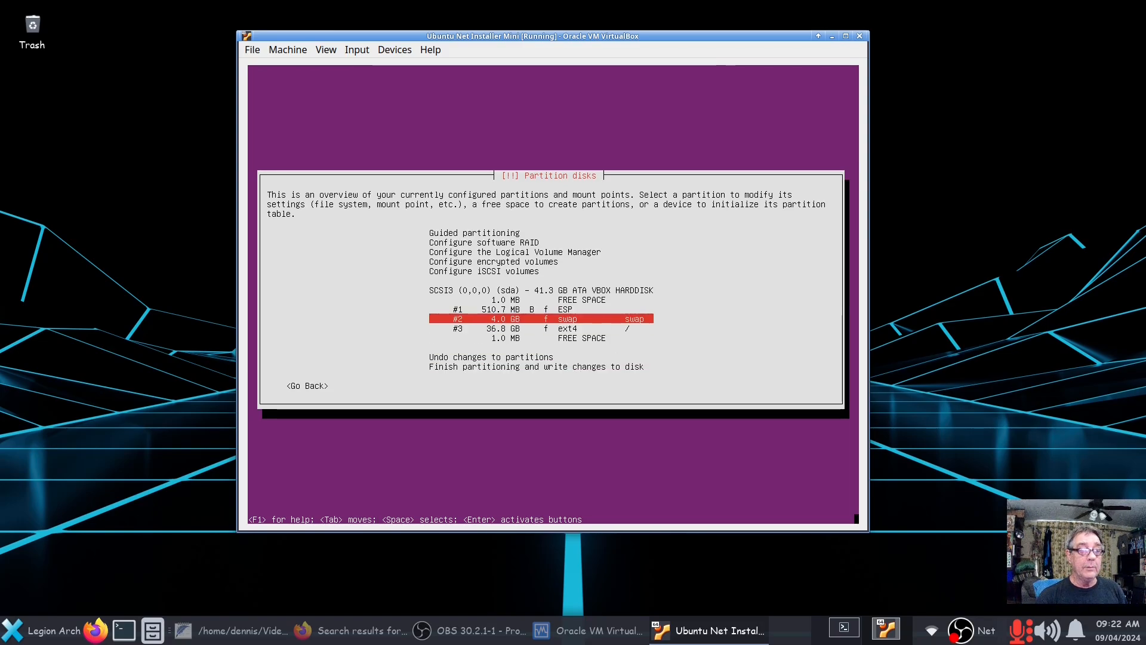
key("Down")
key("Down")
key("Down")
key("Down")
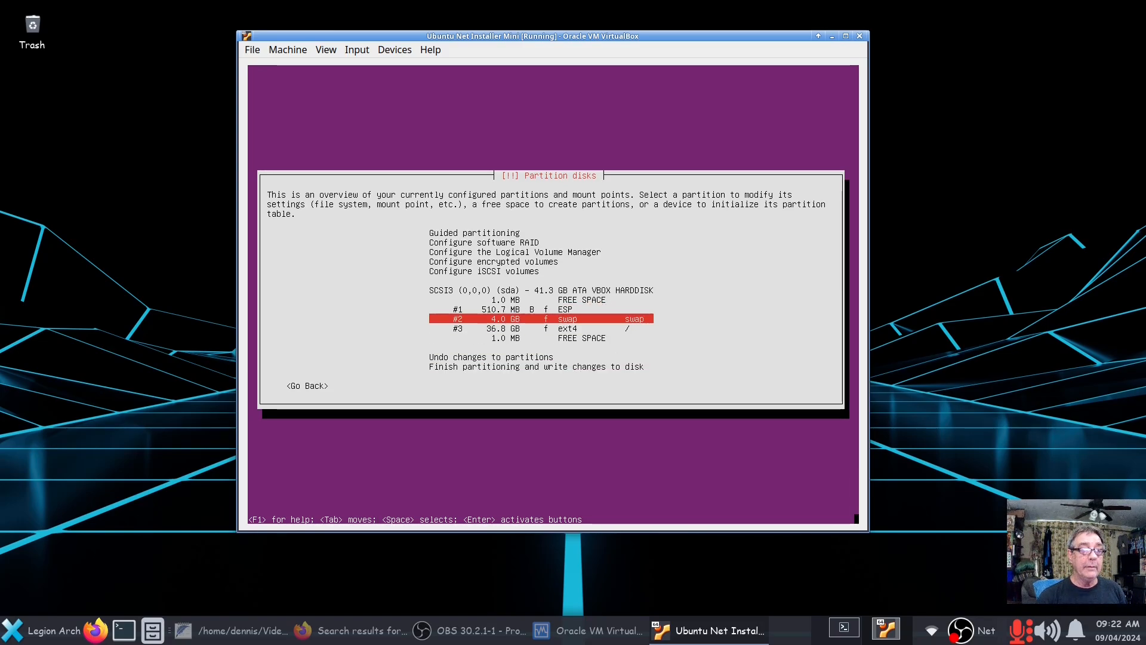
key("Down")
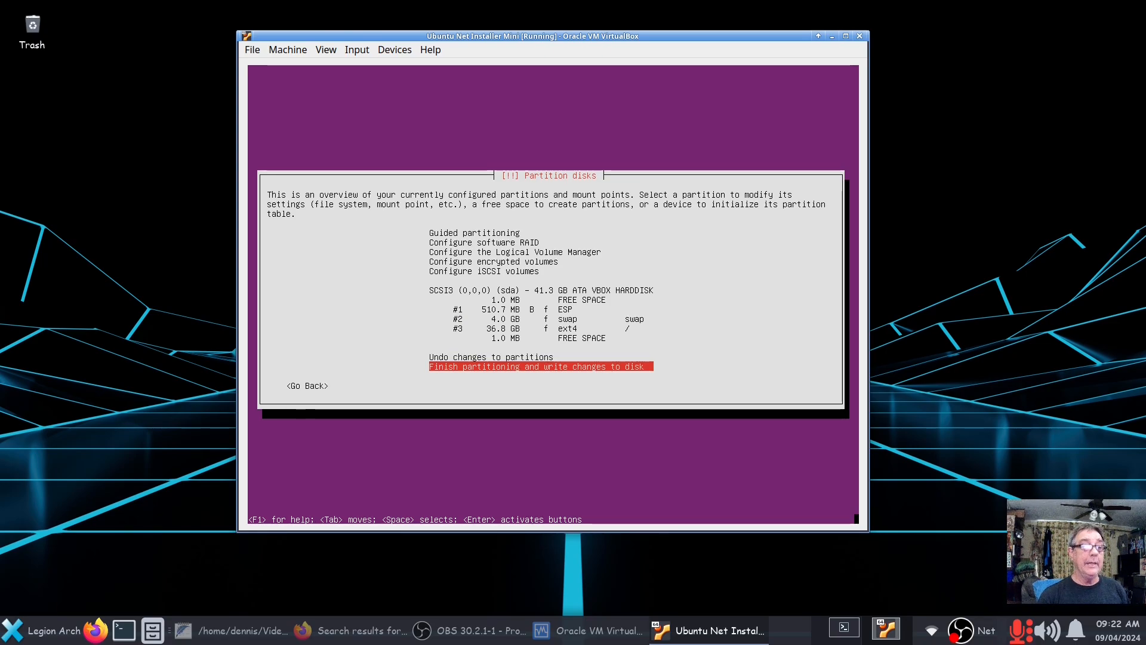
key("Return")
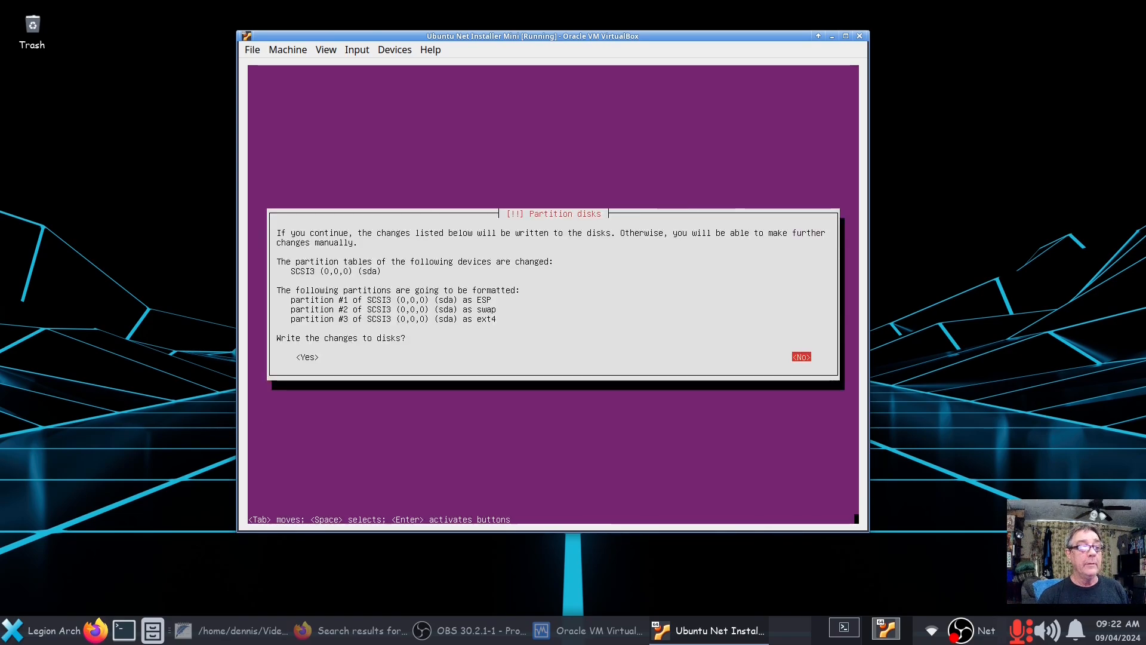
key("Tab")
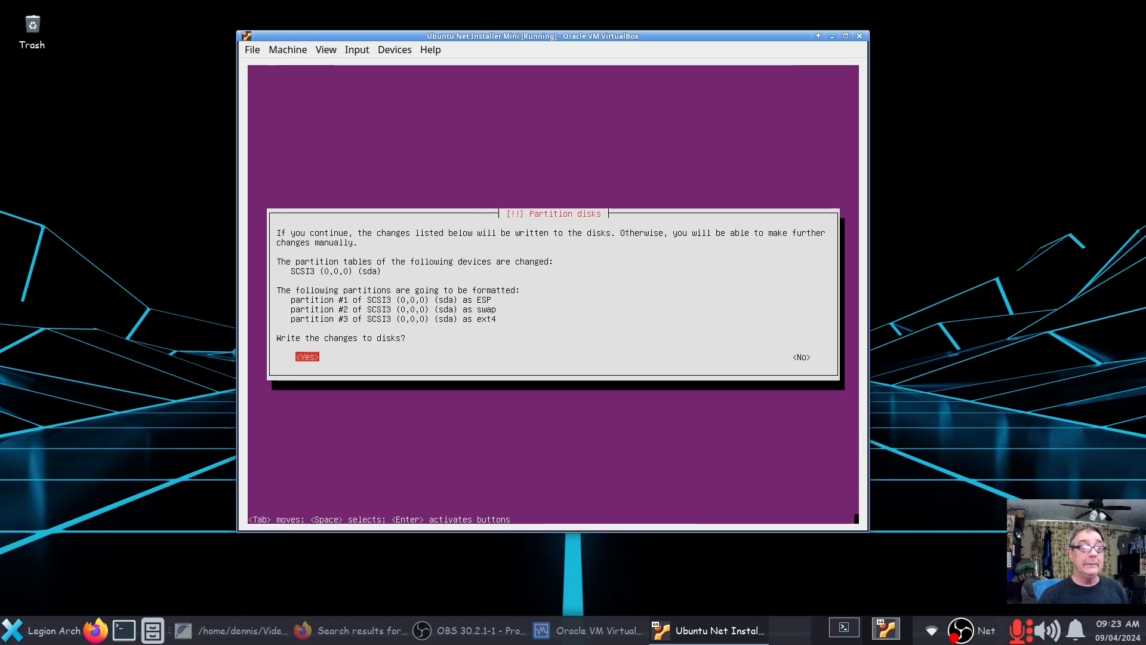
key("Return")
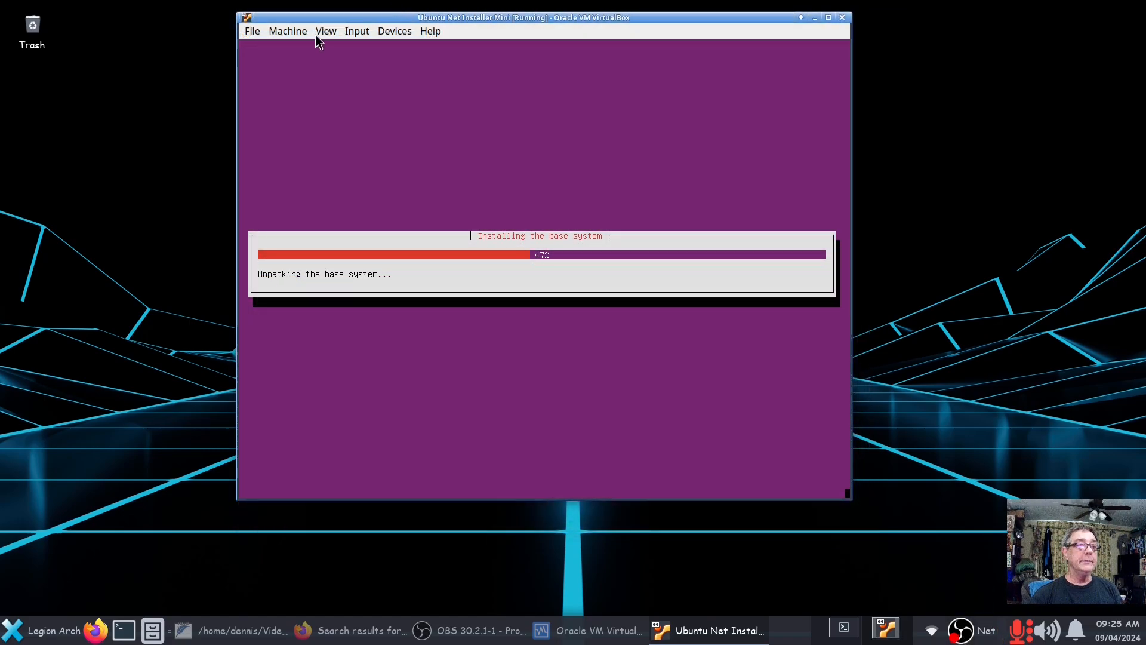
- Scale the virtual machine's Virtual Screen 1 to 125% and reposition its window so the enlarged display fits the desktop
left_click(323, 35)
mouse_move(380, 244)
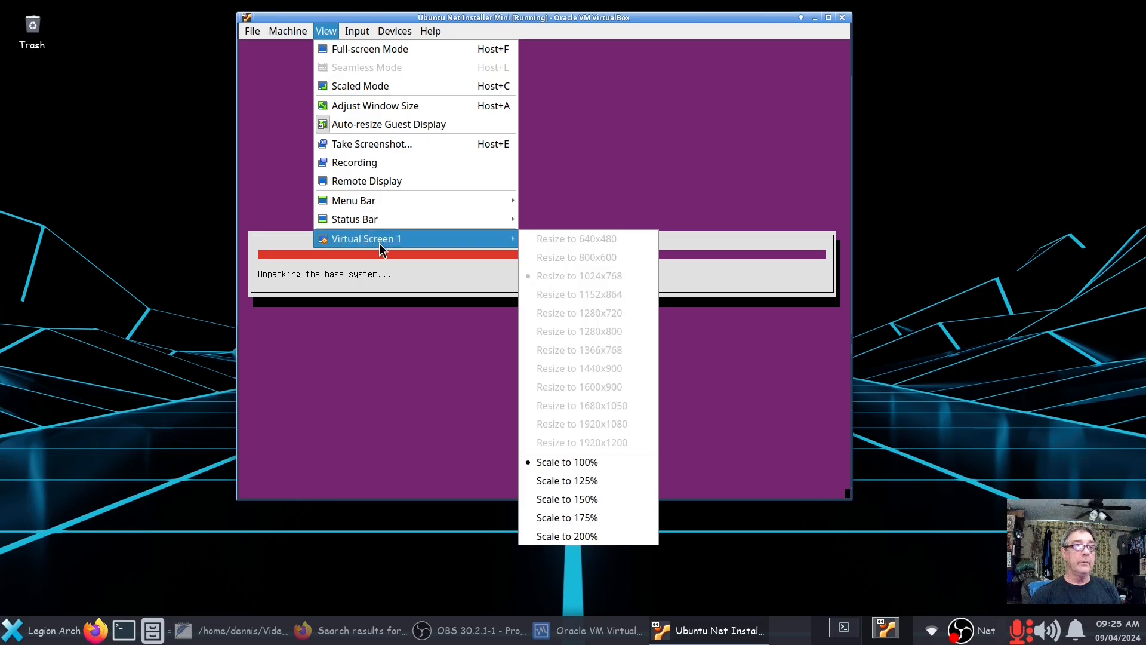
left_click(562, 481)
left_click_drag(635, 10, 573, 5)
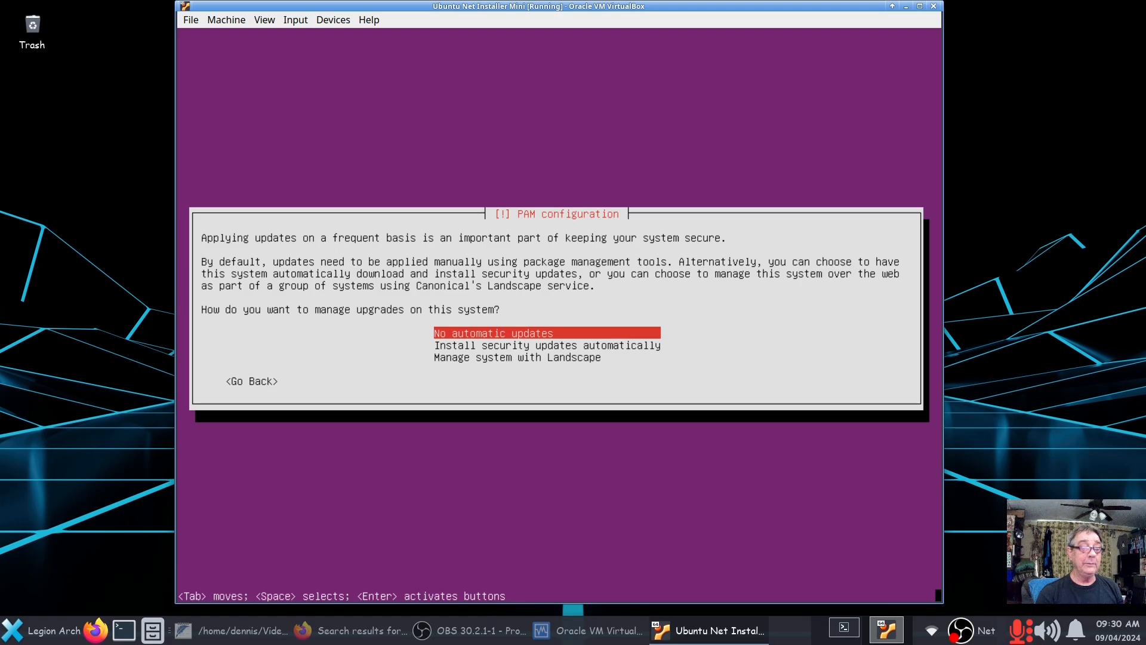
- Choose no automatic updates for managing upgrades on the system
key("Return")
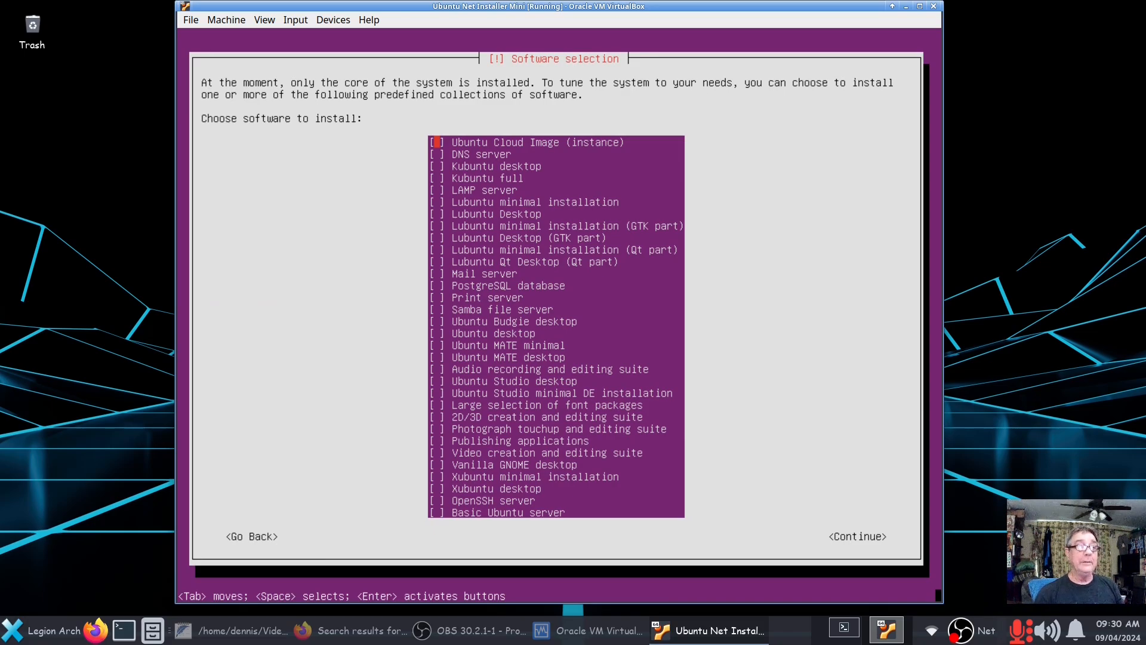
- Look through the predefined software collections, from the Kubuntu and Lubuntu entries to the Ubuntu Studio suites and Vanilla GNOME desktop
key("Down")
key("Down")
key("Down")
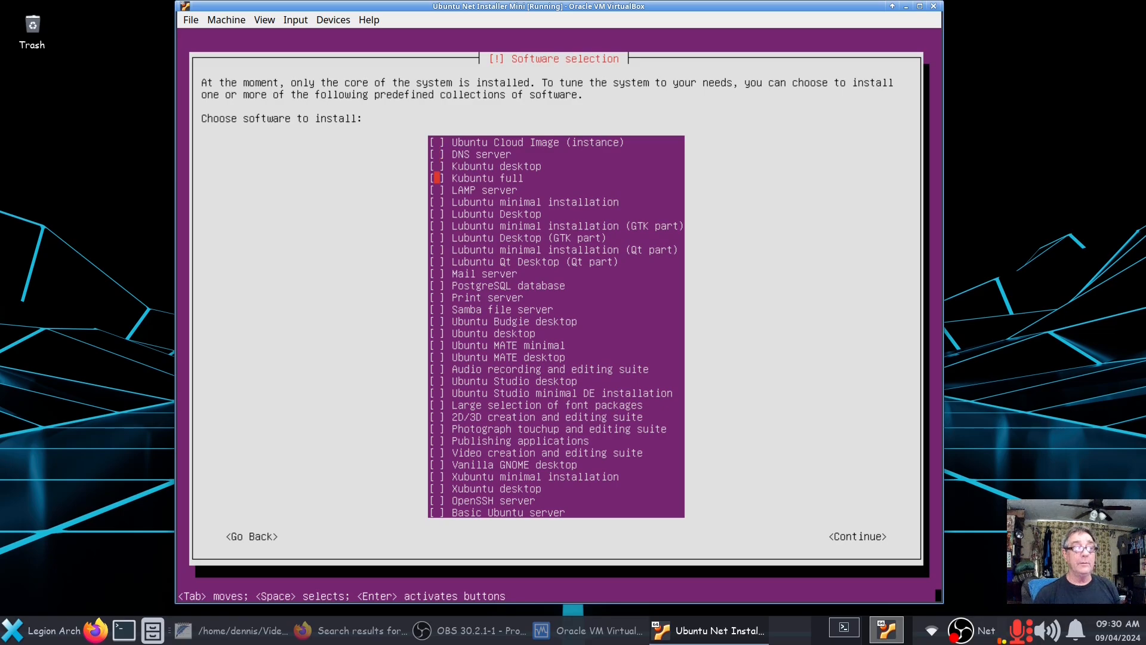
key("Down")
key("Down")
key("Down")
key("Down")
key("Down")
key("Down")
key("Down")
key("Down")
key("Down")
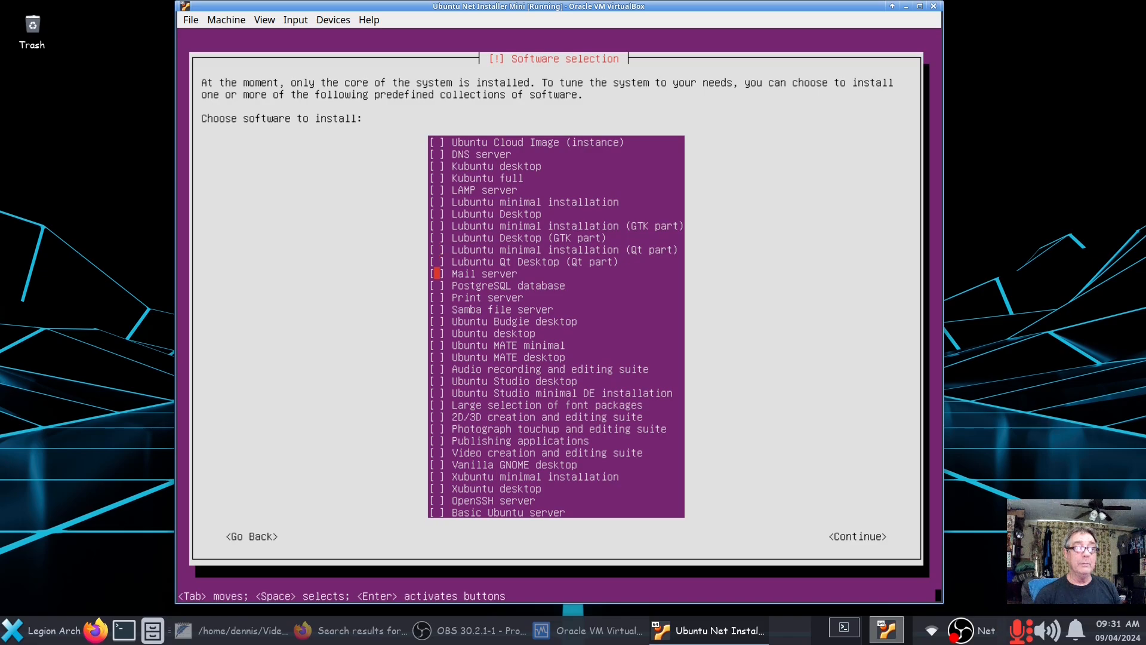
key("Down")
key("Down")
key("Up")
key("Down")
key("Down")
key("Down")
key("Down")
key("Down")
key("Down")
key("Down")
key("Down")
key("Down")
key("Down")
key("Down")
key("Down")
key("Down")
key("Down")
key("Down")
key("Up")
key("Up")
key("Up")
key("Up")
key("Up")
key("Up")
key("Up")
key("Up")
key("Up")
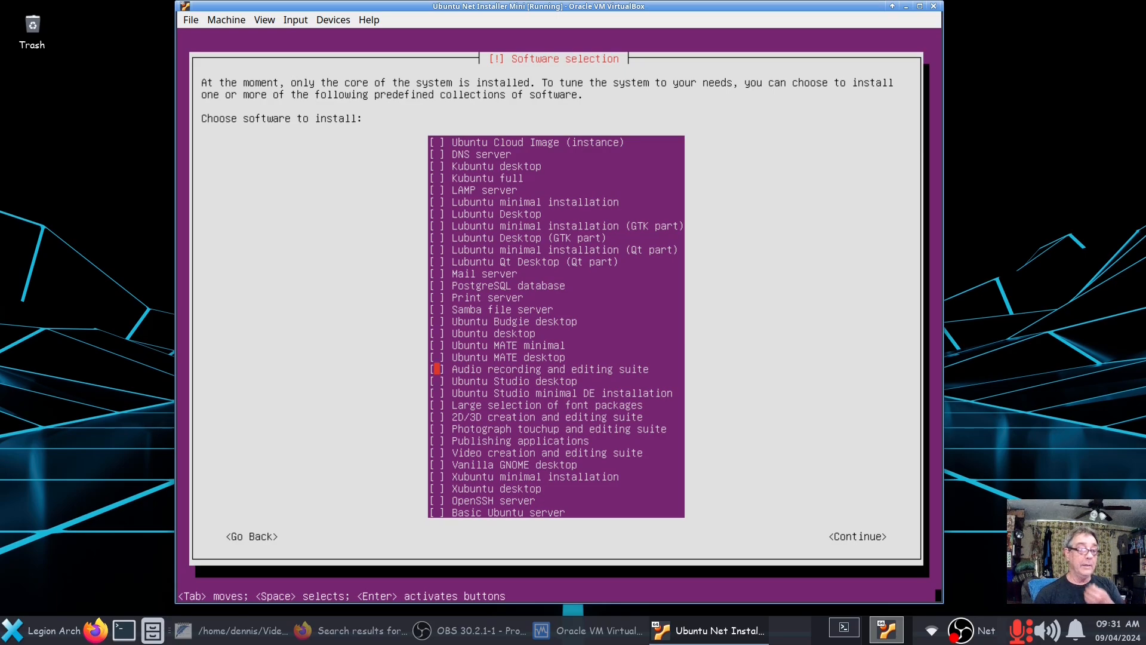
key("Down")
key("Down")
key("Down")
key("Down")
key("Down")
key("Down")
key("Down")
key("Down")
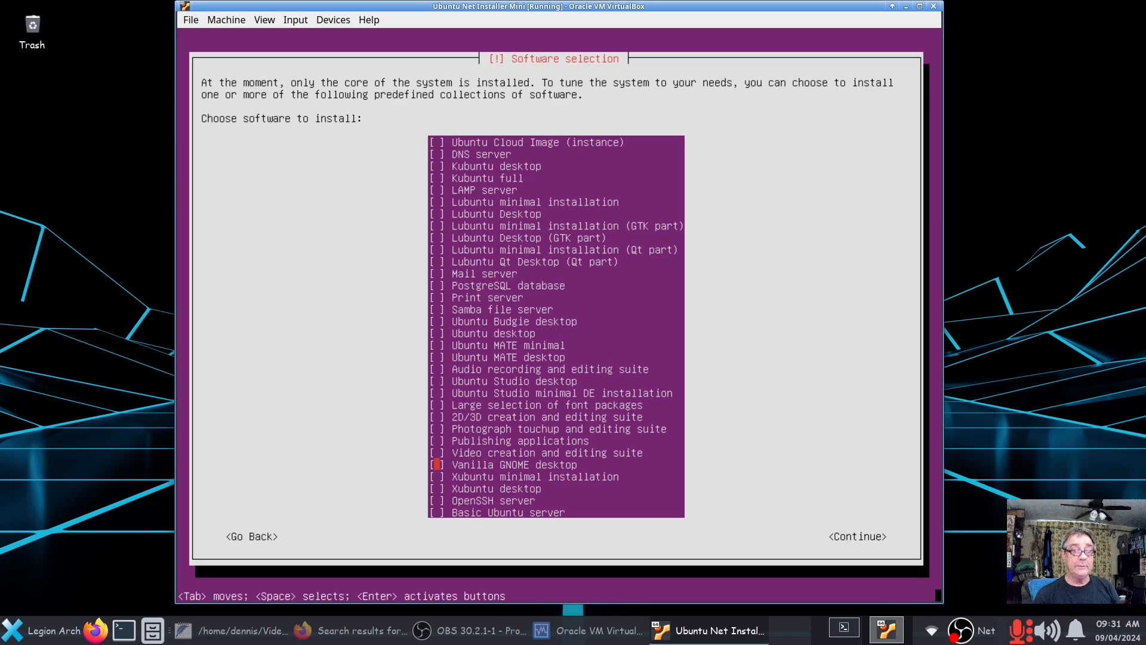
key("Up")
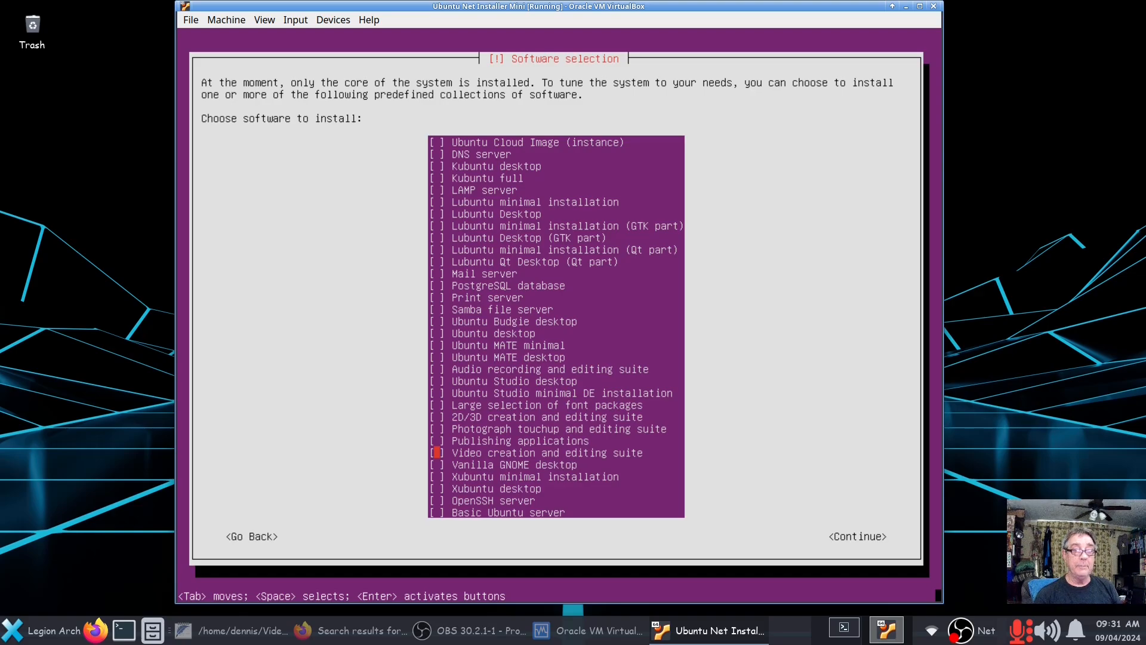
- Select Basic Ubuntu server and OpenSSH server as the software to install and continue the installation
key("Down")
key("Down")
key("Down")
key("Down")
key("Down")
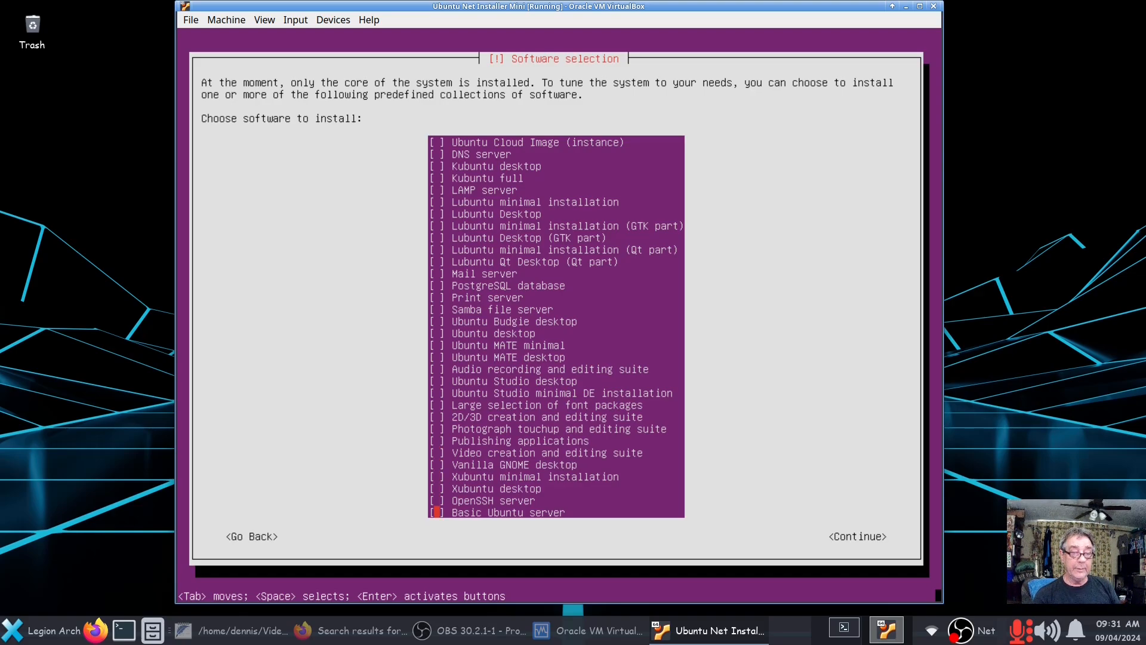
key("Up")
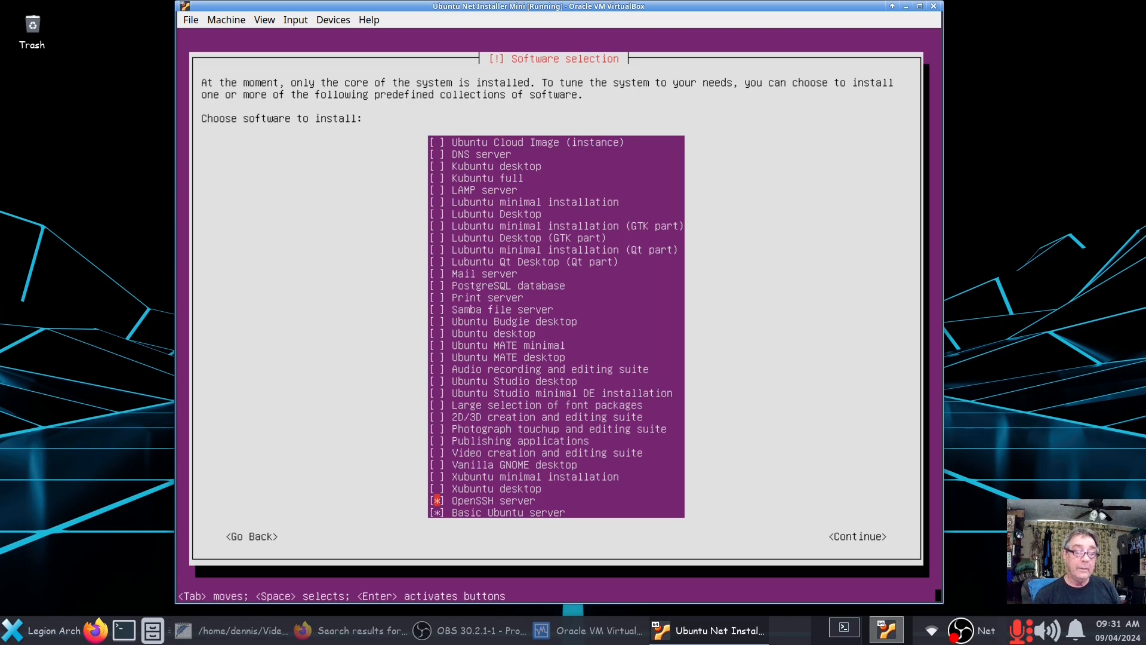
key("Up")
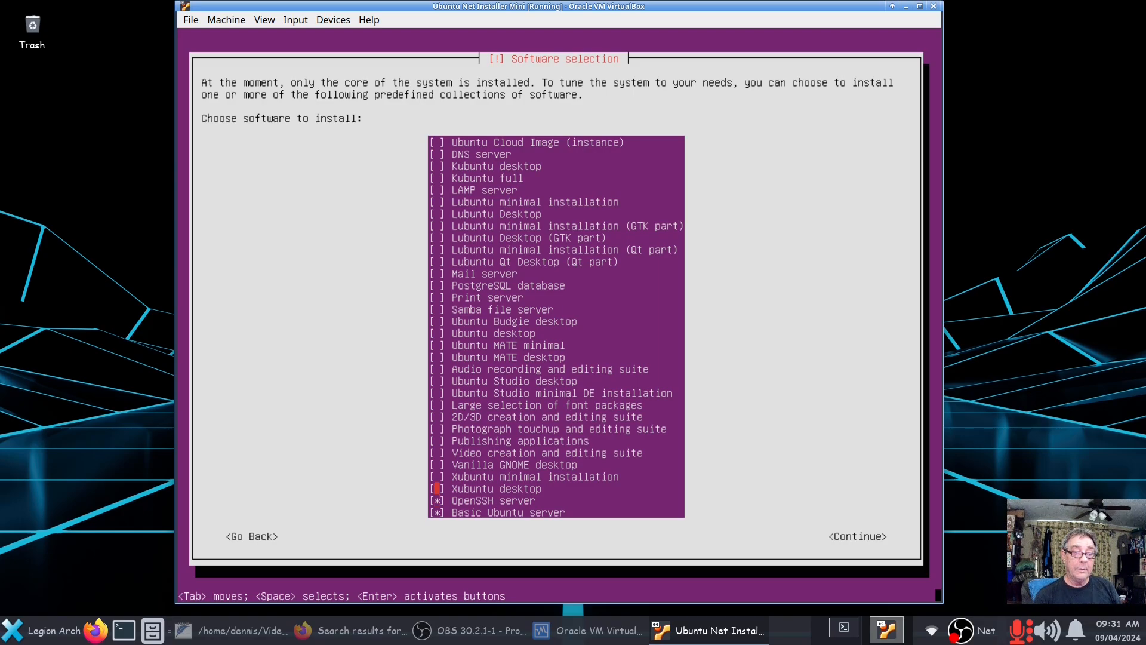
key("Up")
key("Up")
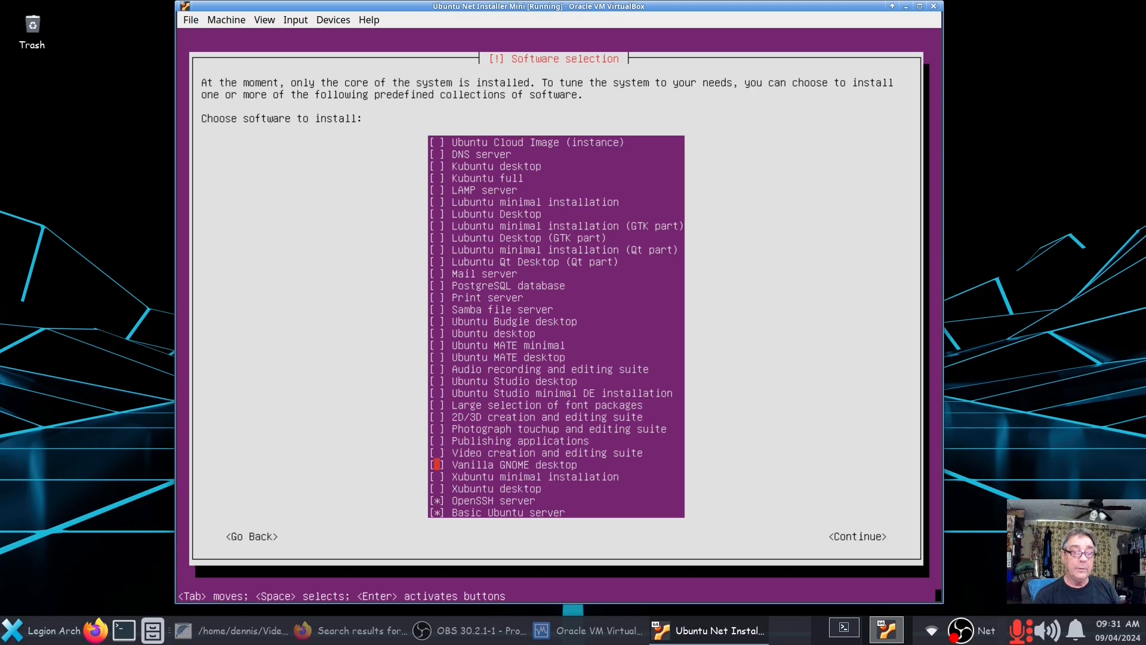
key("Up")
key("Up")
key("Up")
key("Up")
key("Up")
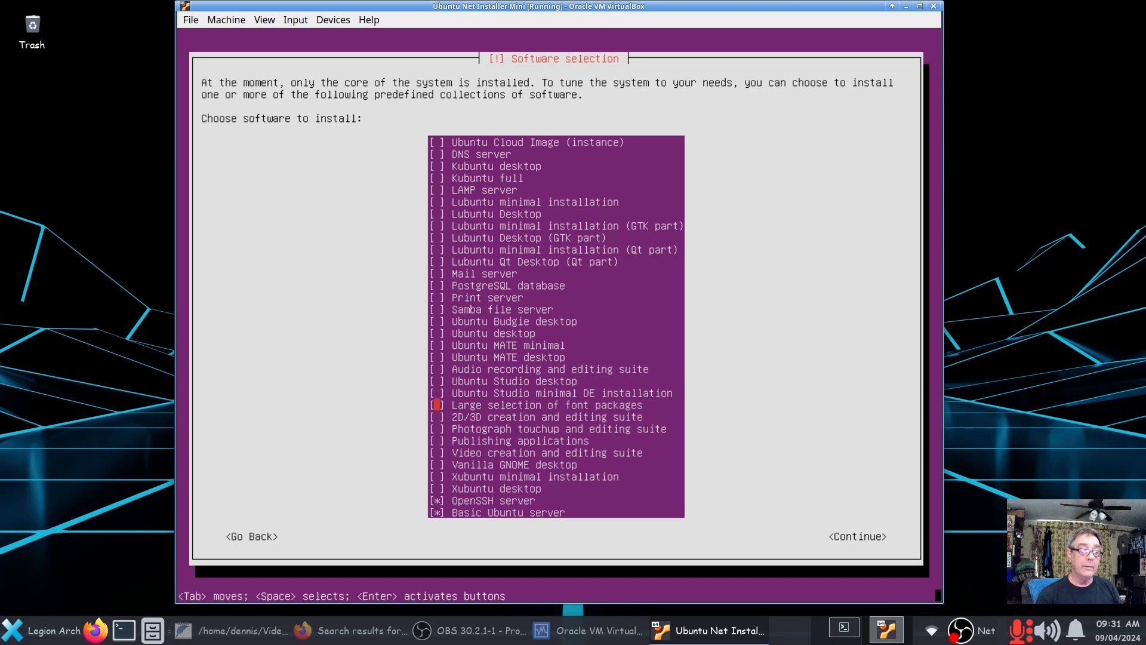
key("Tab")
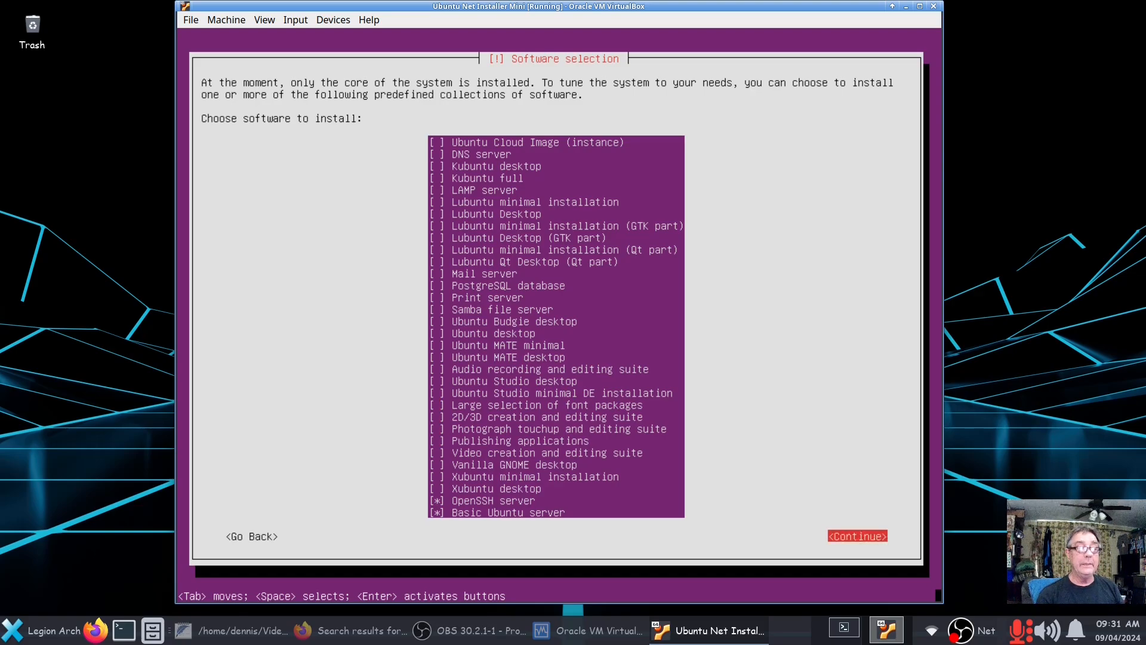
key("Return")
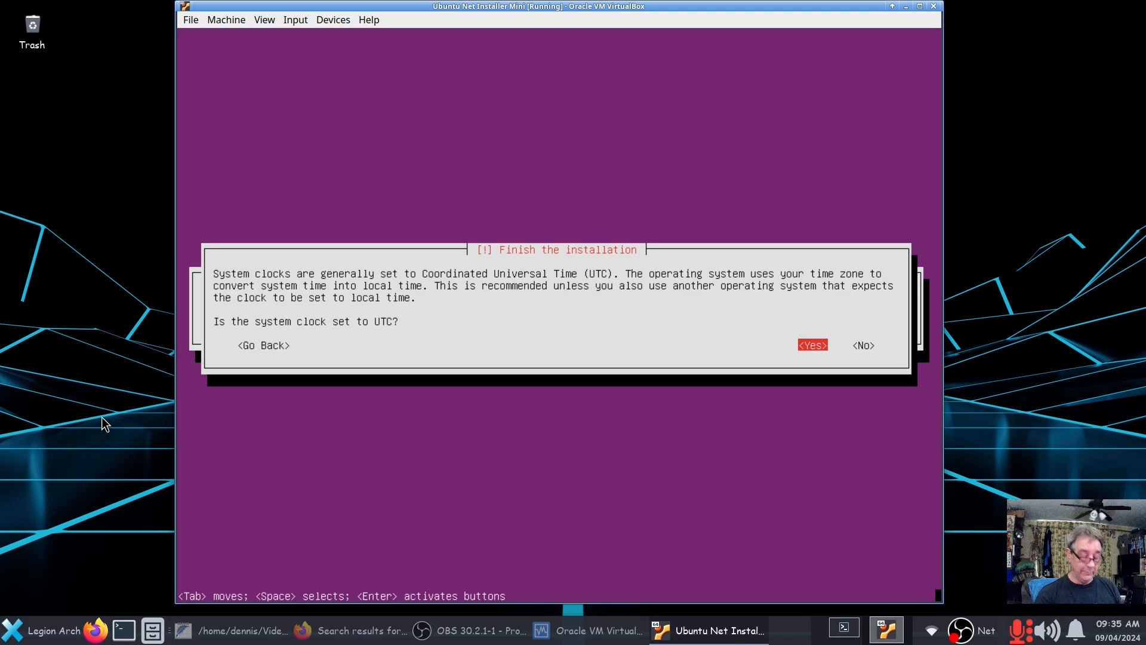
- Accept UTC for the system clock and complete the installation by rebooting into the new system
key("Return")
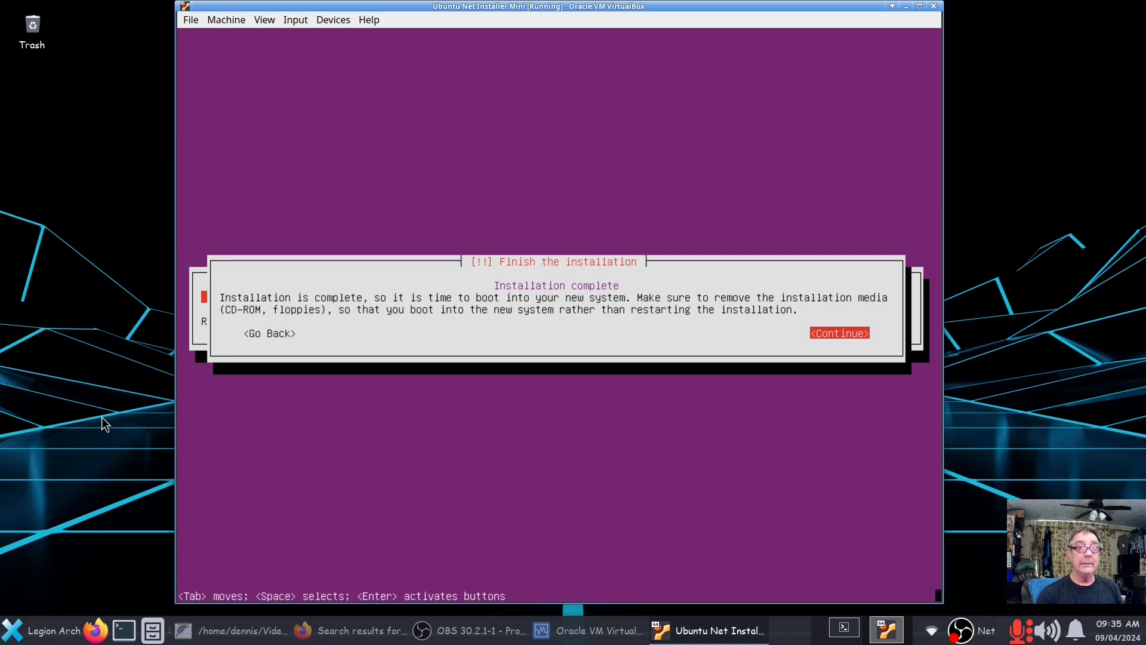
key("Return")
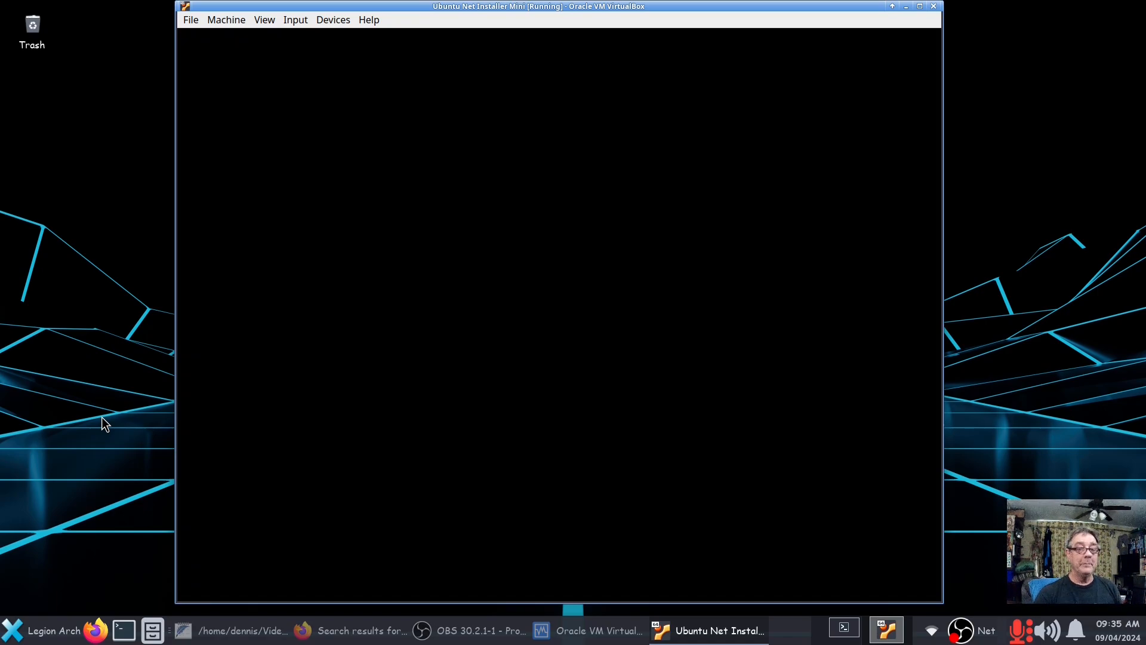
- Check the virtual machine's details in the Oracle VM VirtualBox Manager and minimize that window again
left_click(597, 630)
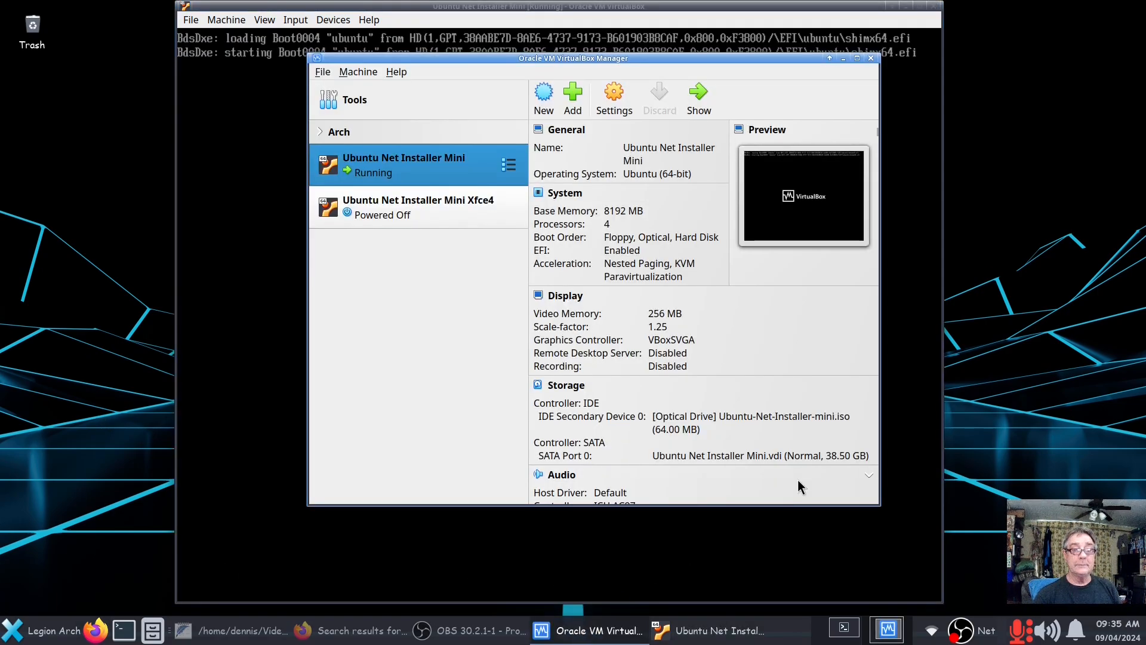
left_click(843, 58)
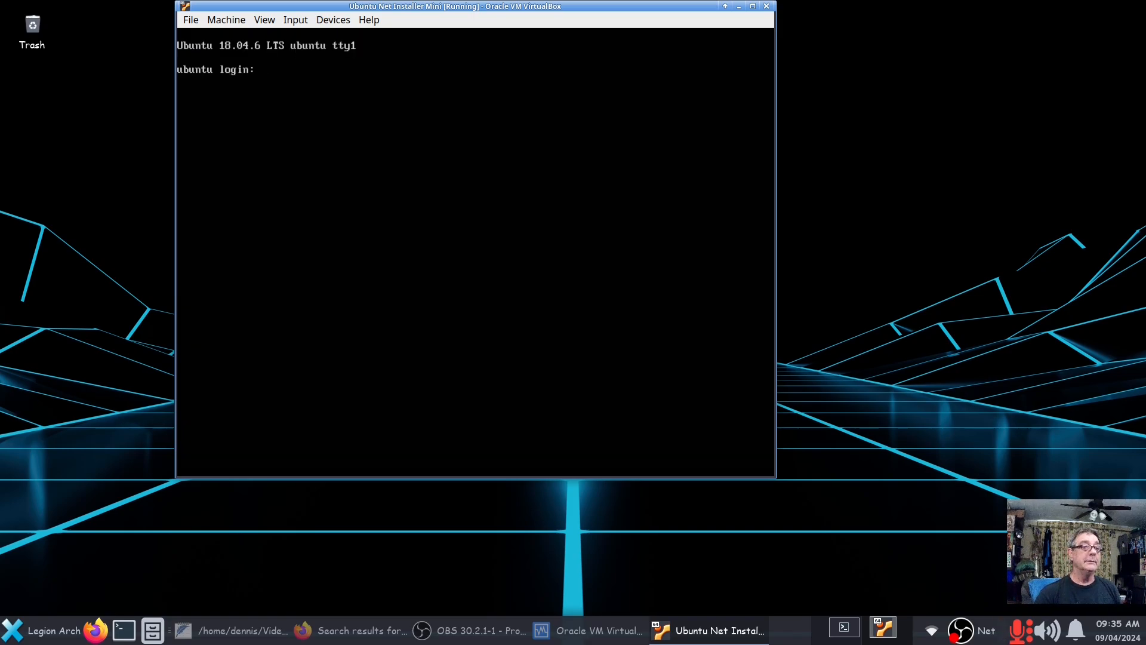
- Move the virtual machine window toward the middle of the desktop and scale its virtual screen to 100%
left_click_drag(664, 5, 706, 59)
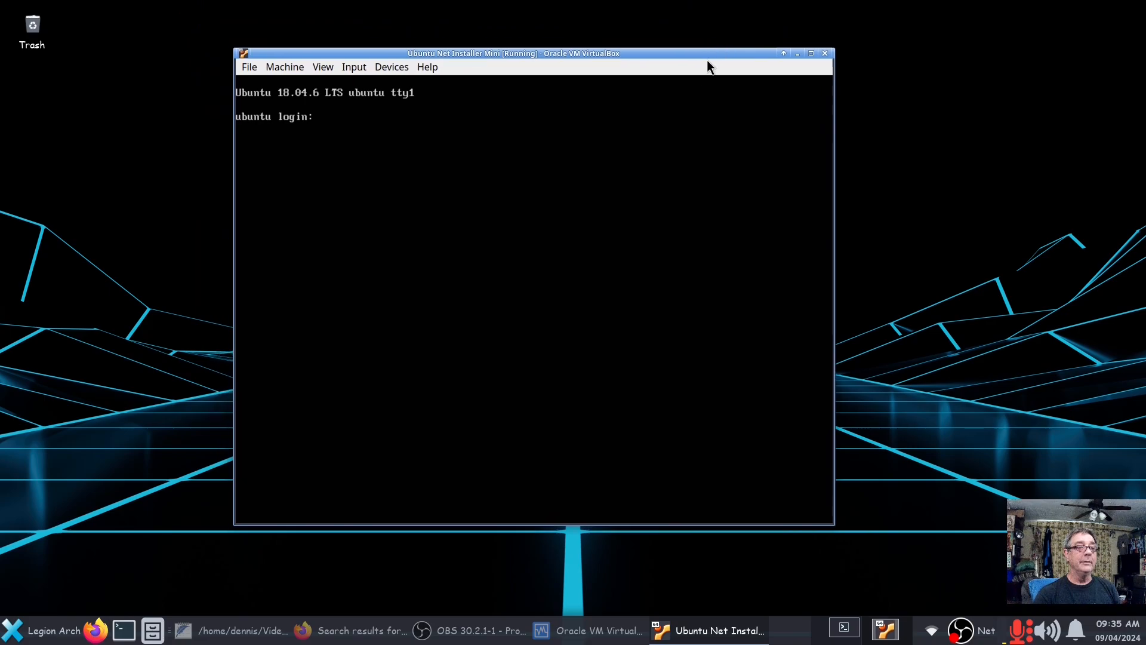
left_click(314, 67)
mouse_move(370, 278)
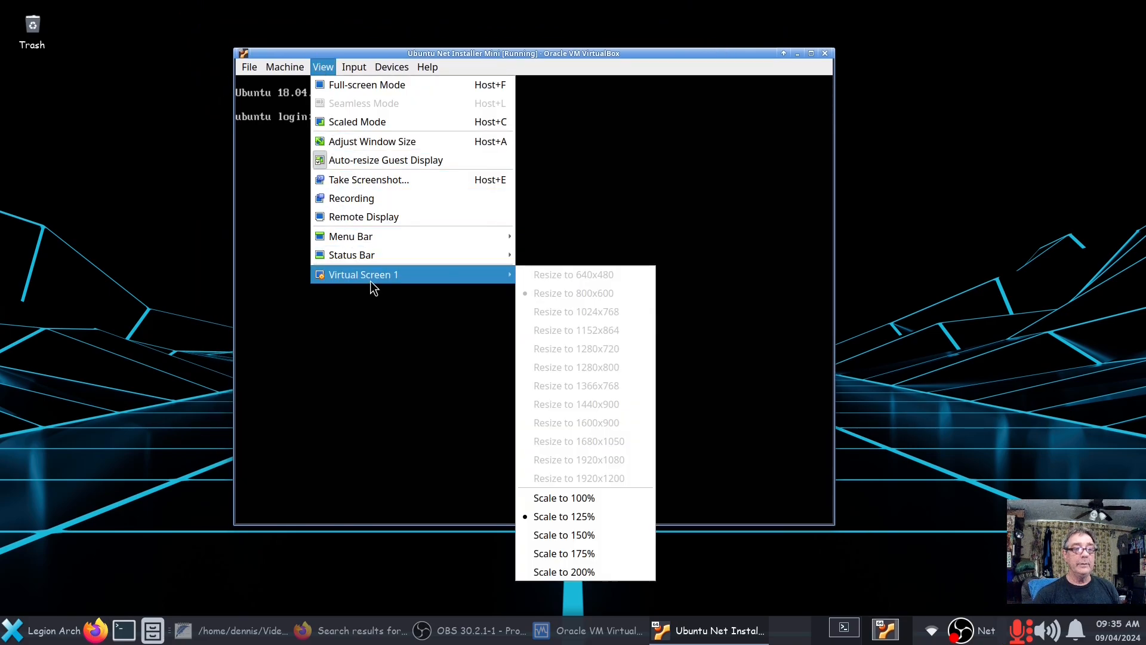
left_click(592, 496)
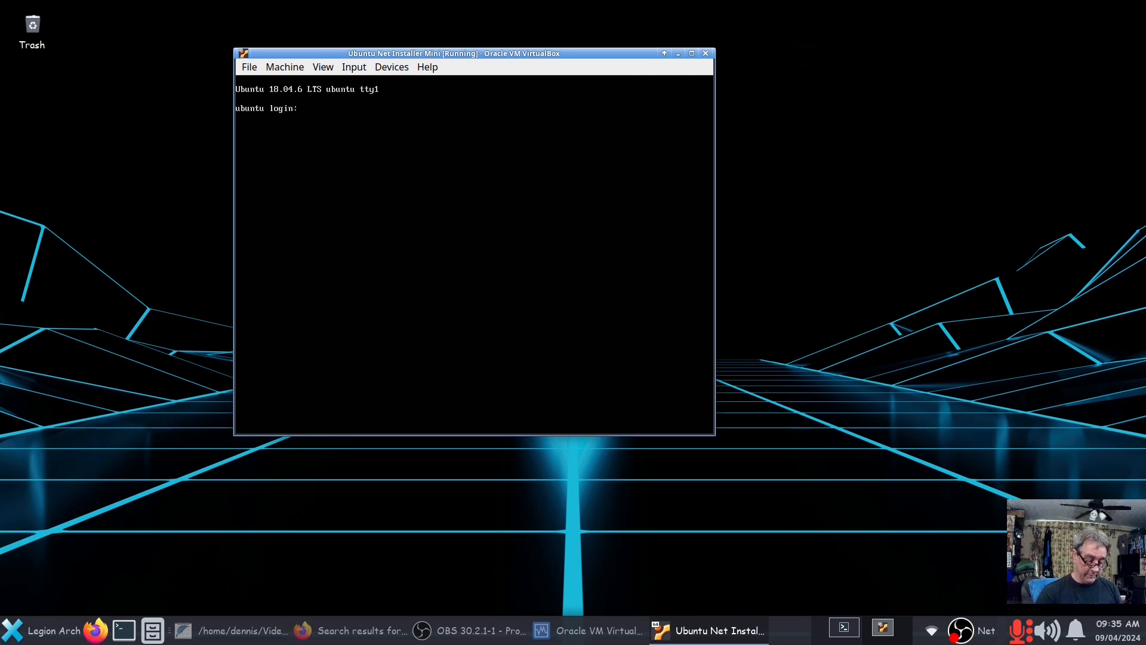
- Log in to the Ubuntu console with the account's username and password, and clear the screen
type("+")
key("BackSpace")
key("BackSpace")
type("dennis")
key("Return")
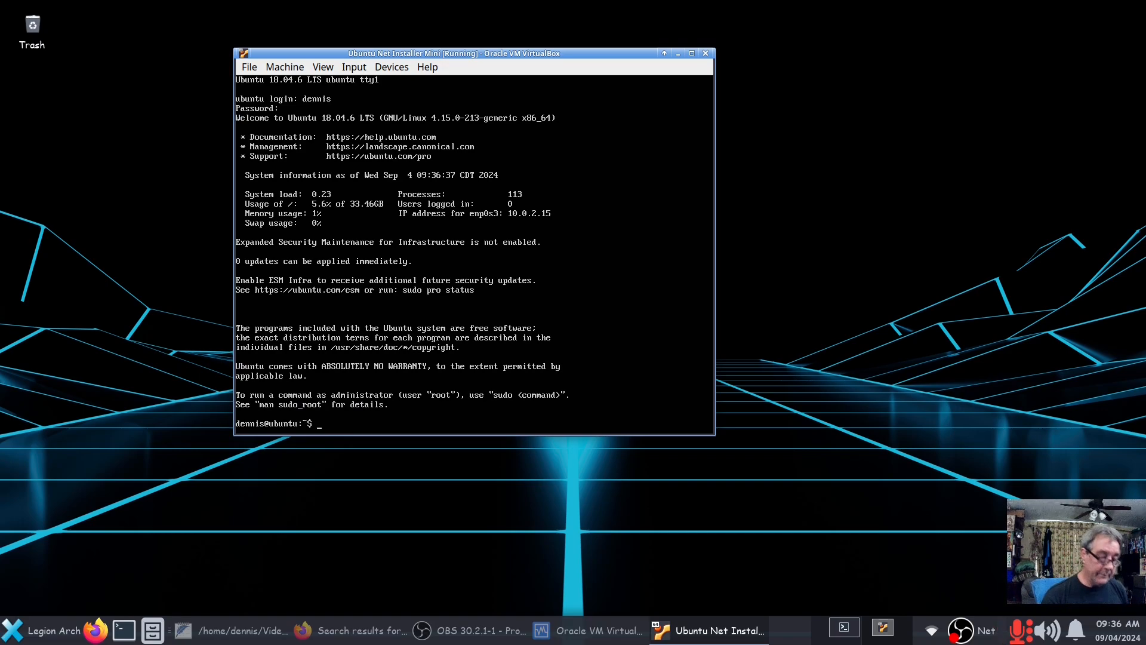
key("ctrl+l")
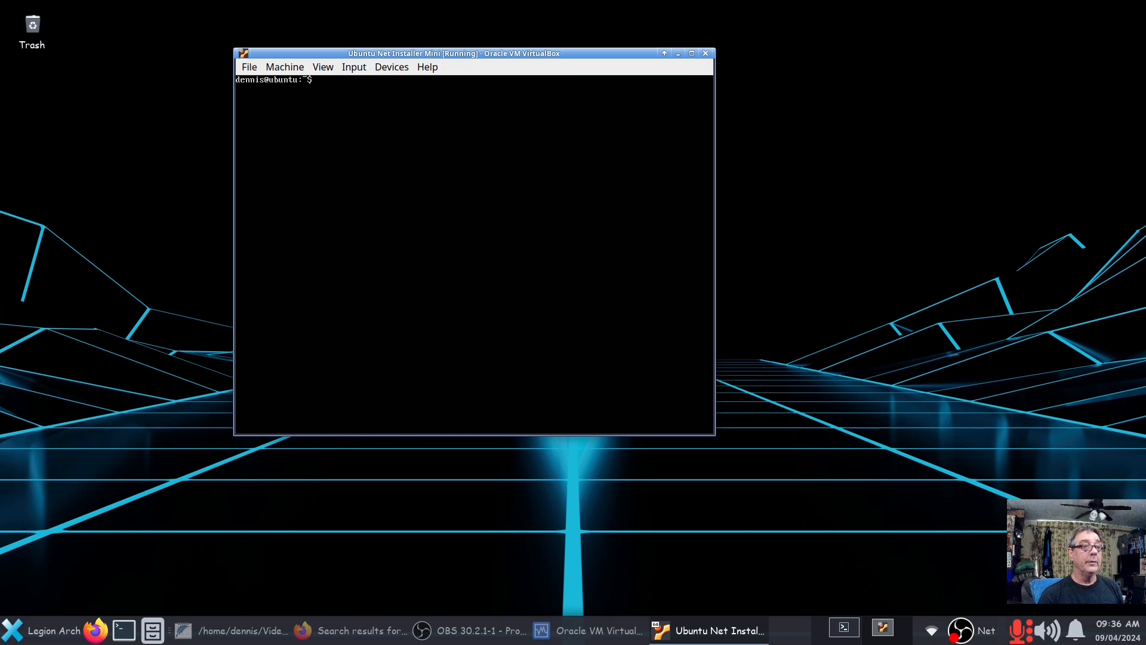
- Update and upgrade the system with "sudo apt update && sudo apt upgrade", entering the sudo password
type("sudo apt update")
type("&")
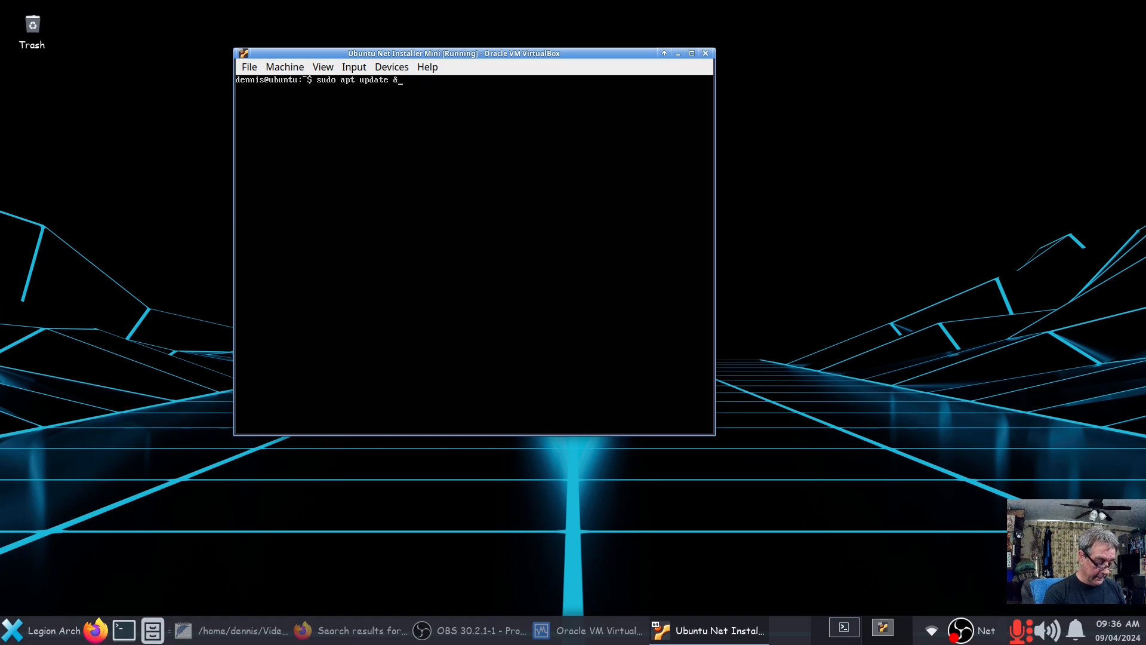
type("& sudo apt upgrade")
key("Return")
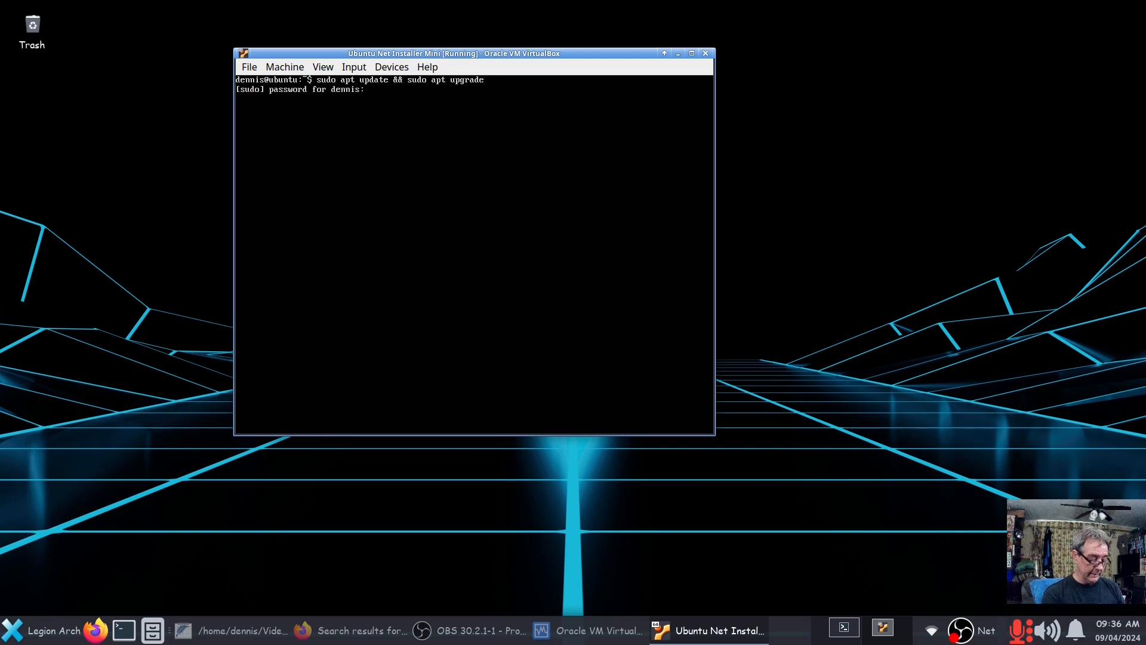
key("Return")
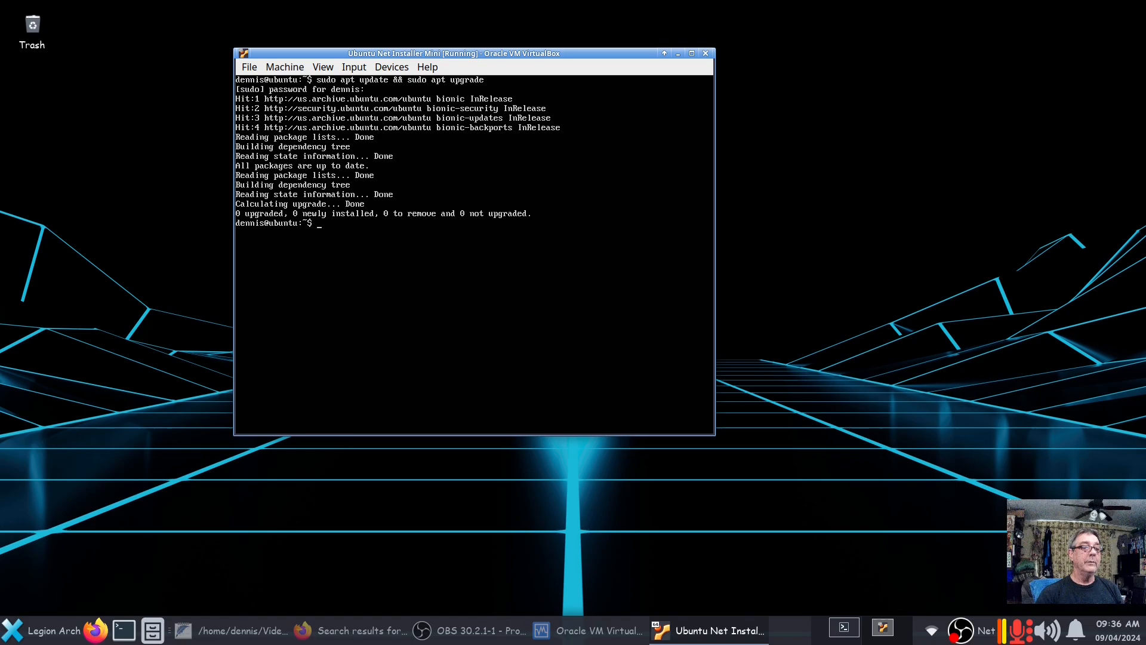
- Scale the virtual screen to 125% and arrange the Ubuntu Mini net-installer notes beside the virtual machine window
left_click(287, 66)
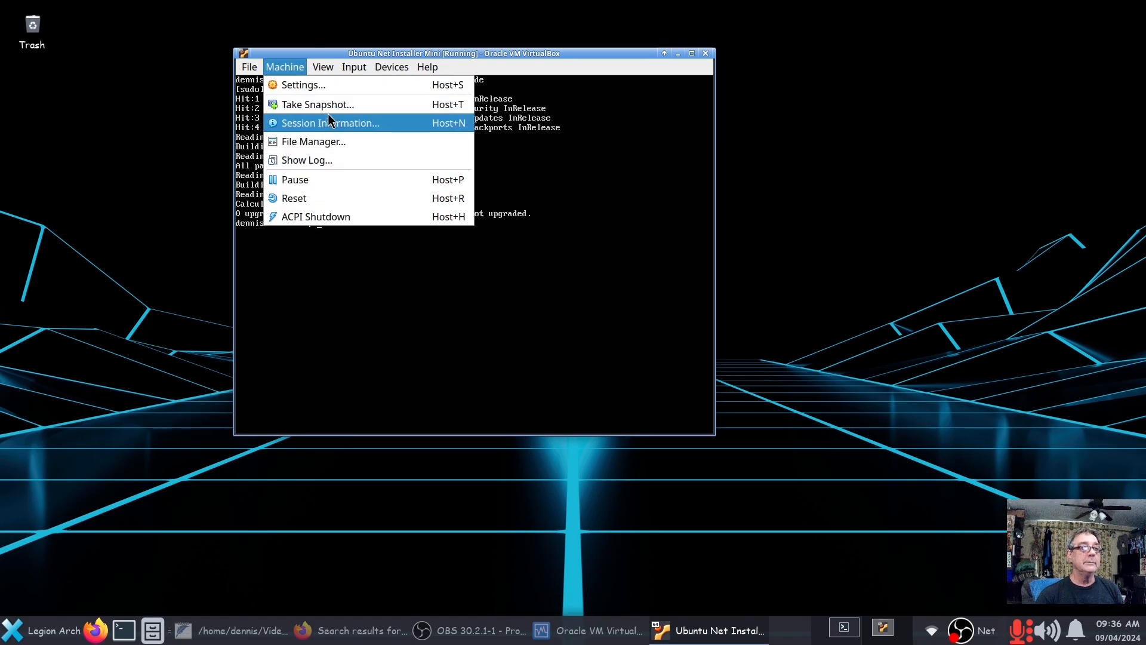
mouse_move(322, 67)
mouse_move(378, 275)
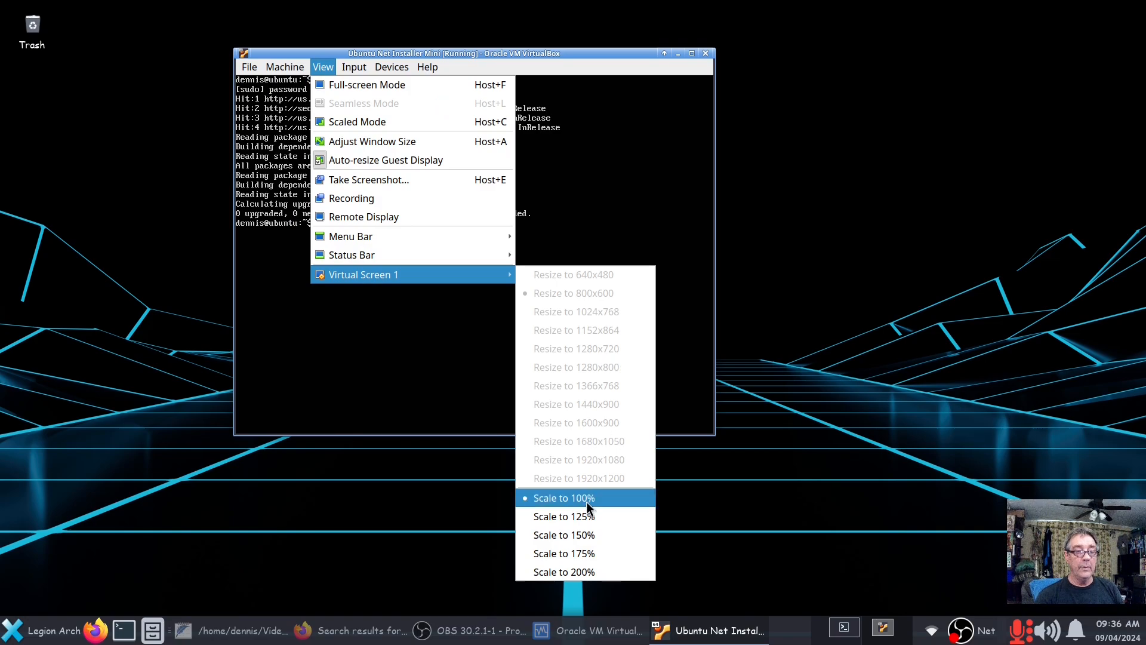
left_click(582, 517)
left_click_drag(657, 58, 895, 30)
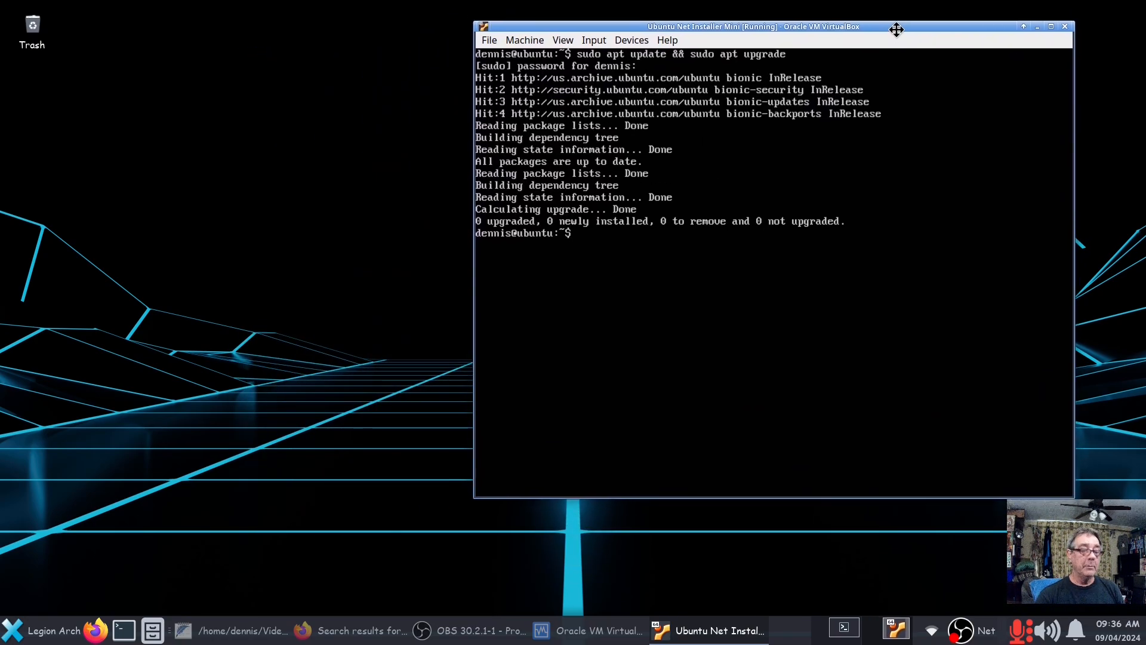
left_click(269, 637)
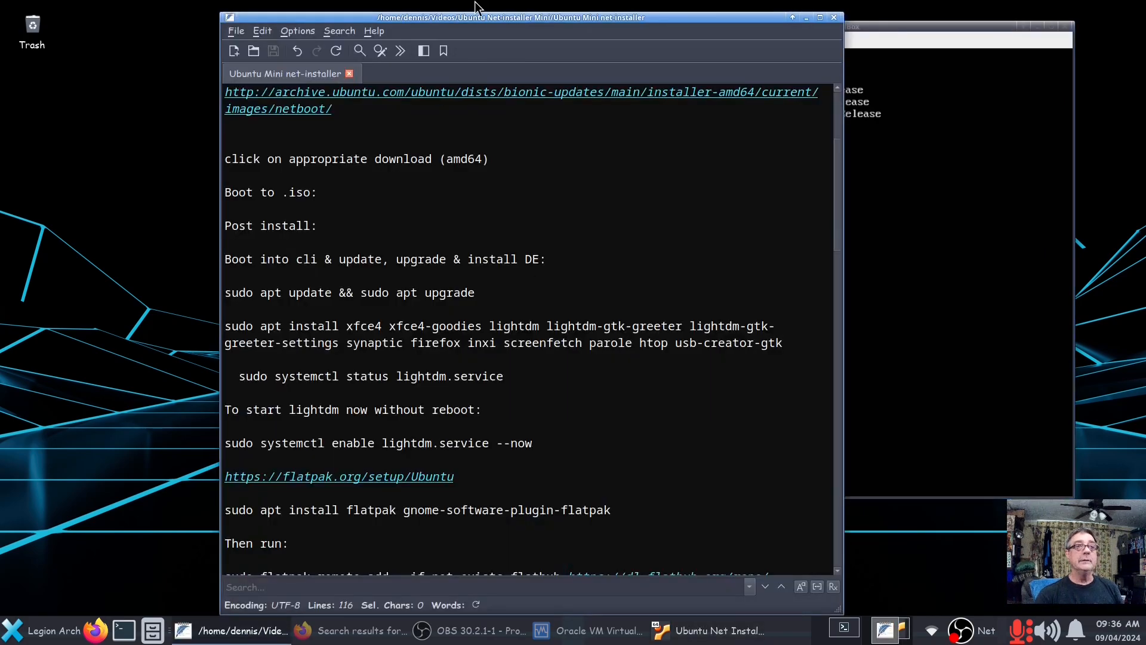
left_click_drag(500, 16, 281, 5)
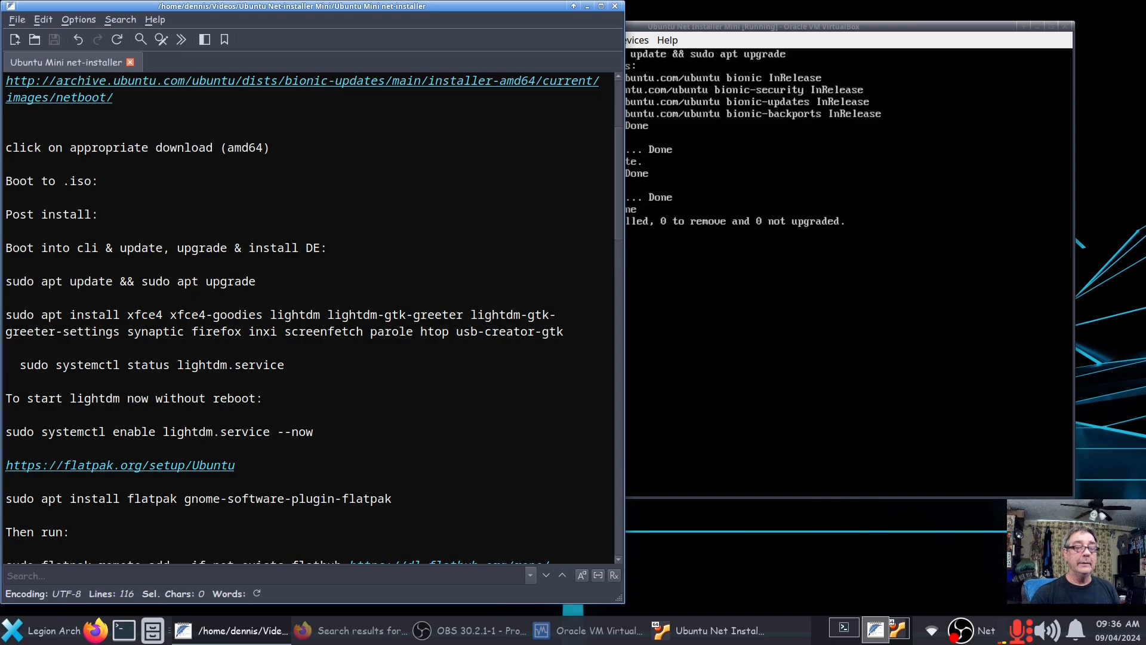
- Install xfce4, xfce4-goodies, lightdm, lightdm-gtk-greeter, lightdm-gtk-greeter-settings, synaptic, firefox, screenfetch, parole, inxi, htop and usb-creator-gtk with sudo apt install, accepting the installation
left_click(746, 310)
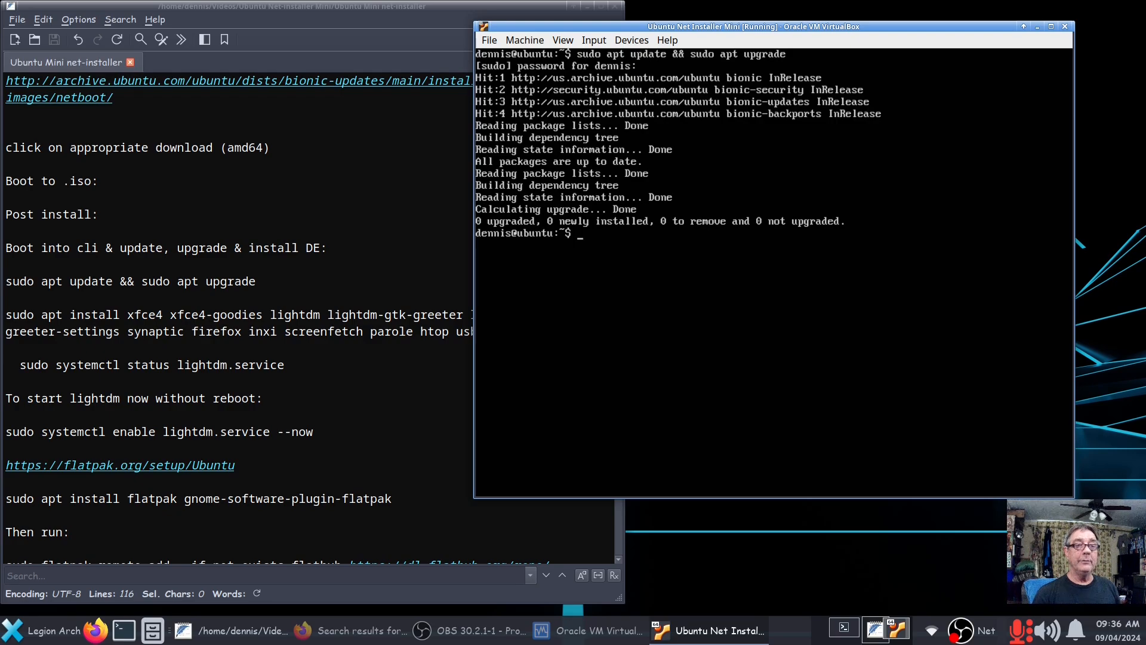
type("sudo apt install xfce4 xfce4-goodie")
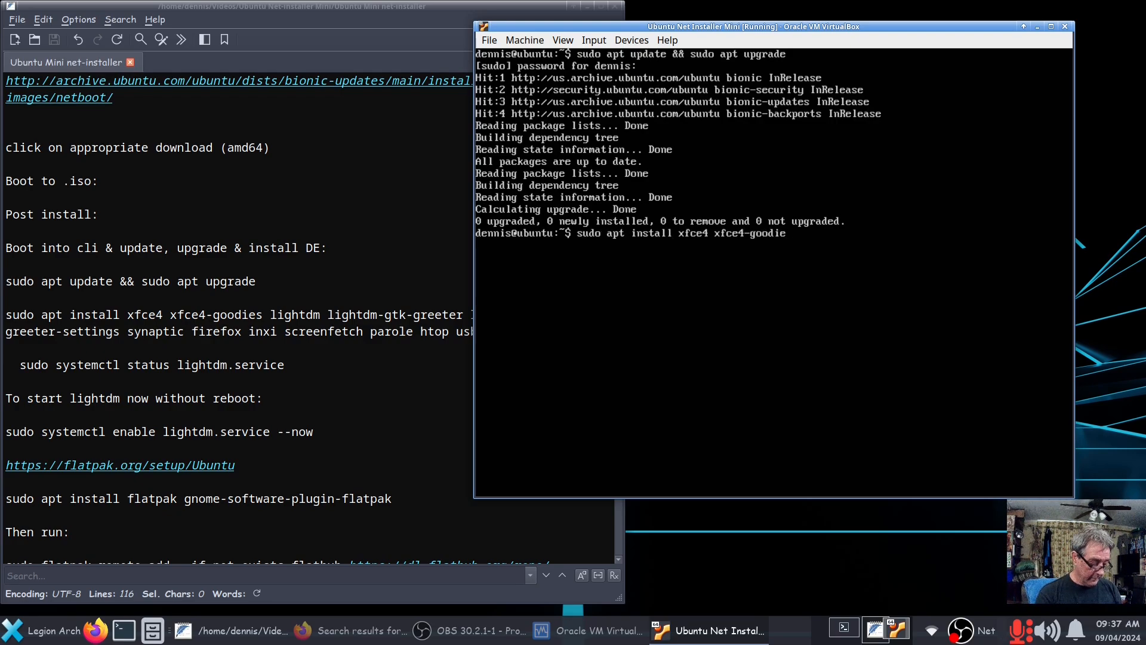
type("s lightdm lightdm-gtk-greeter lightdm-gtk-greeter-se")
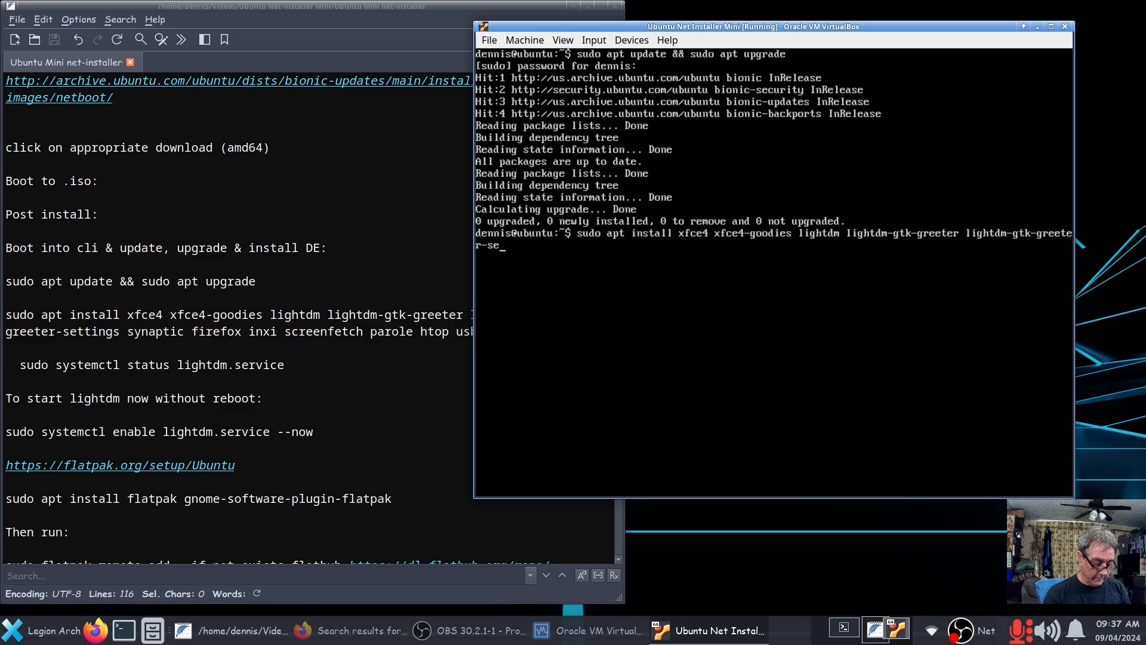
type("ttings synaptic firefox screenfetch parole ")
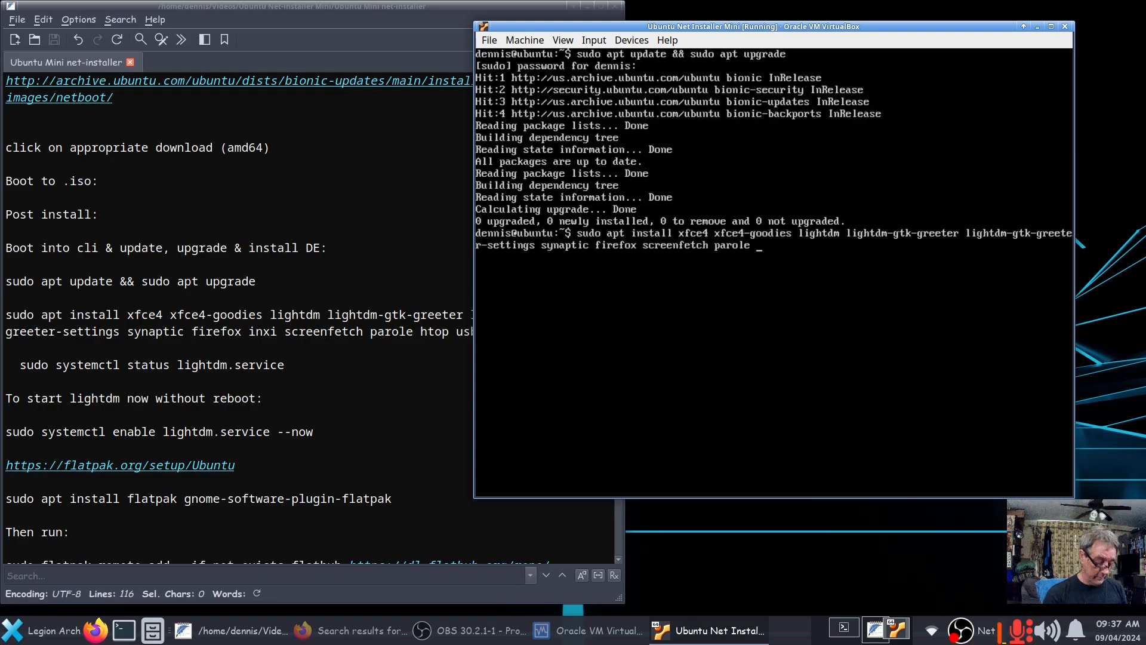
type("inxi htop usb-creator-gtk")
left_click_drag(625, 24, 420, 55)
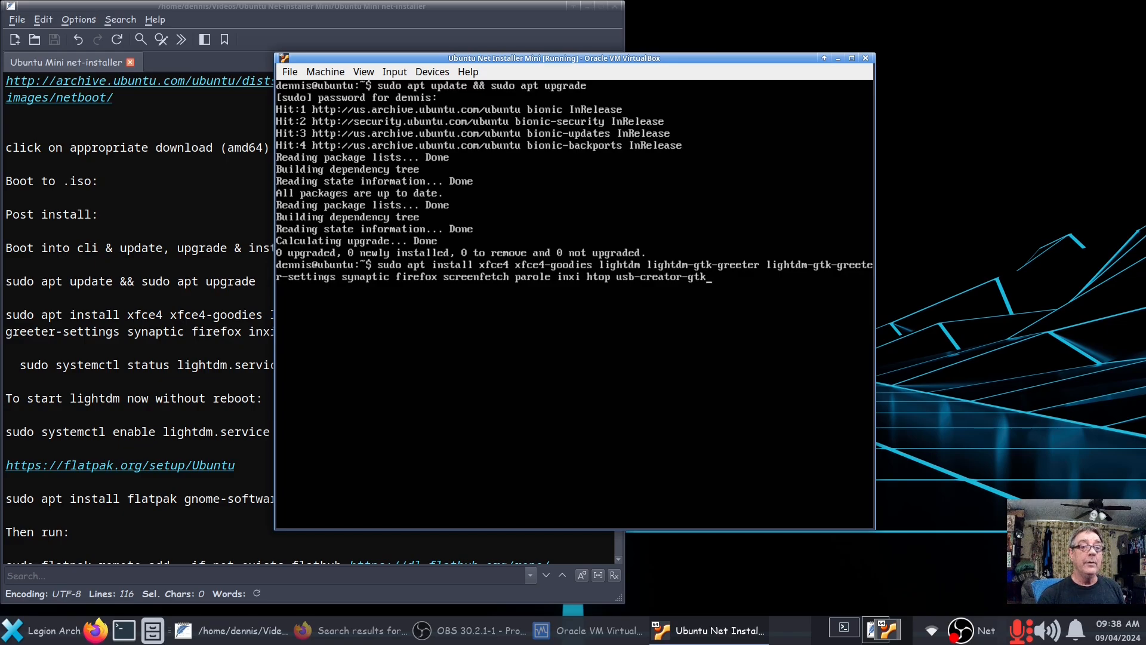
key("Return")
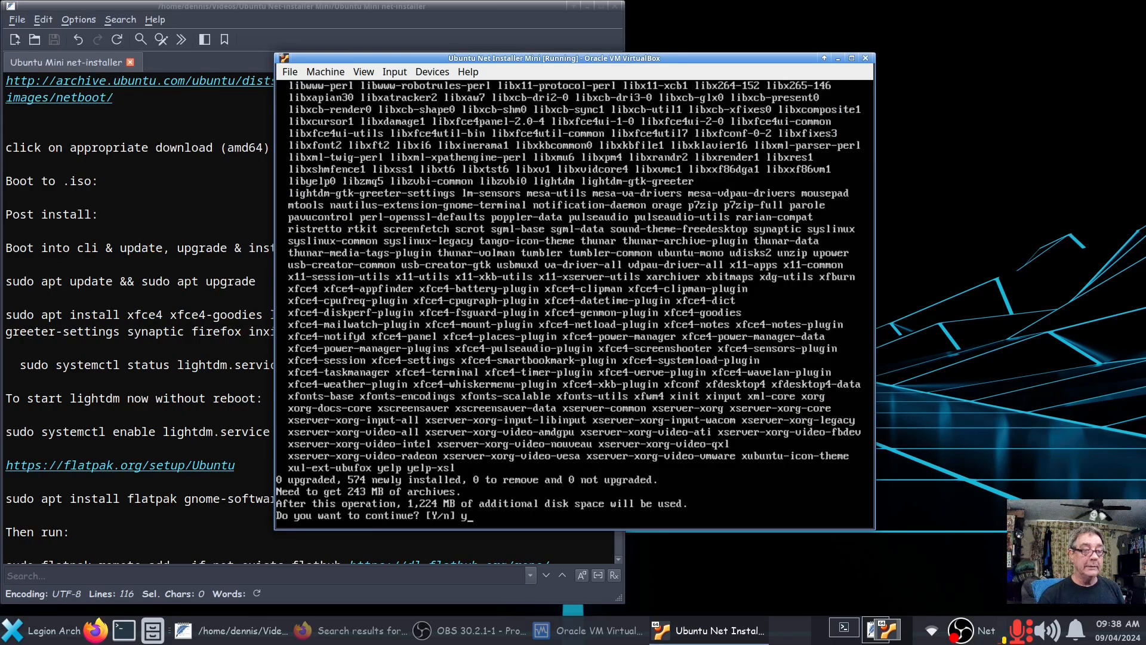
type("y")
key("Return")
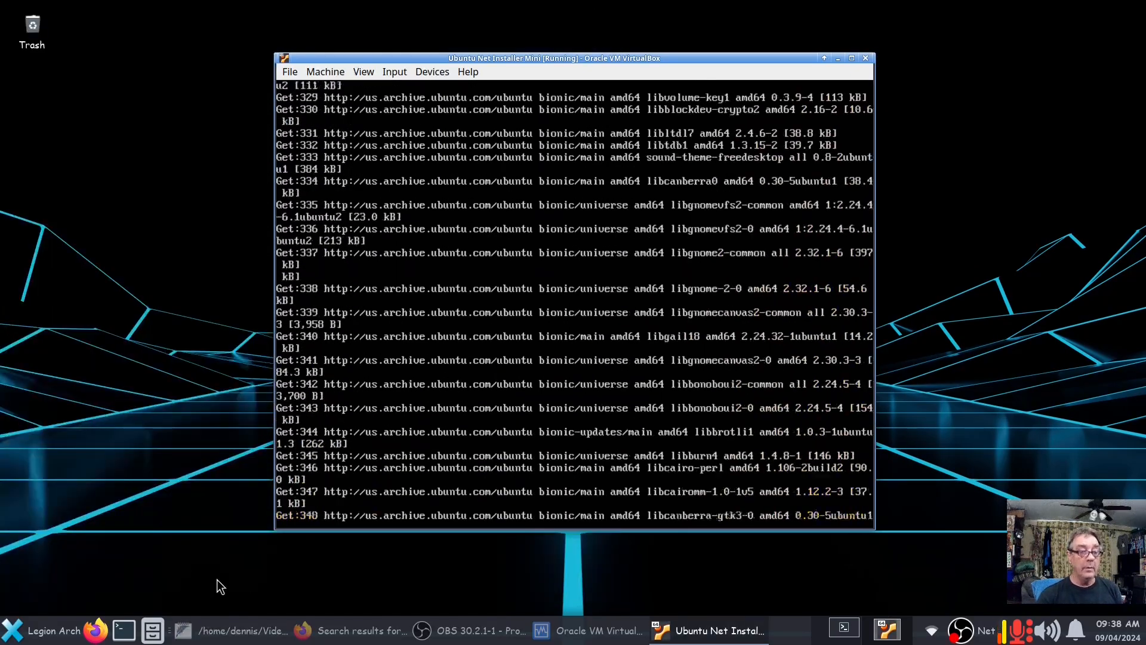
left_click_drag(756, 61, 682, 26)
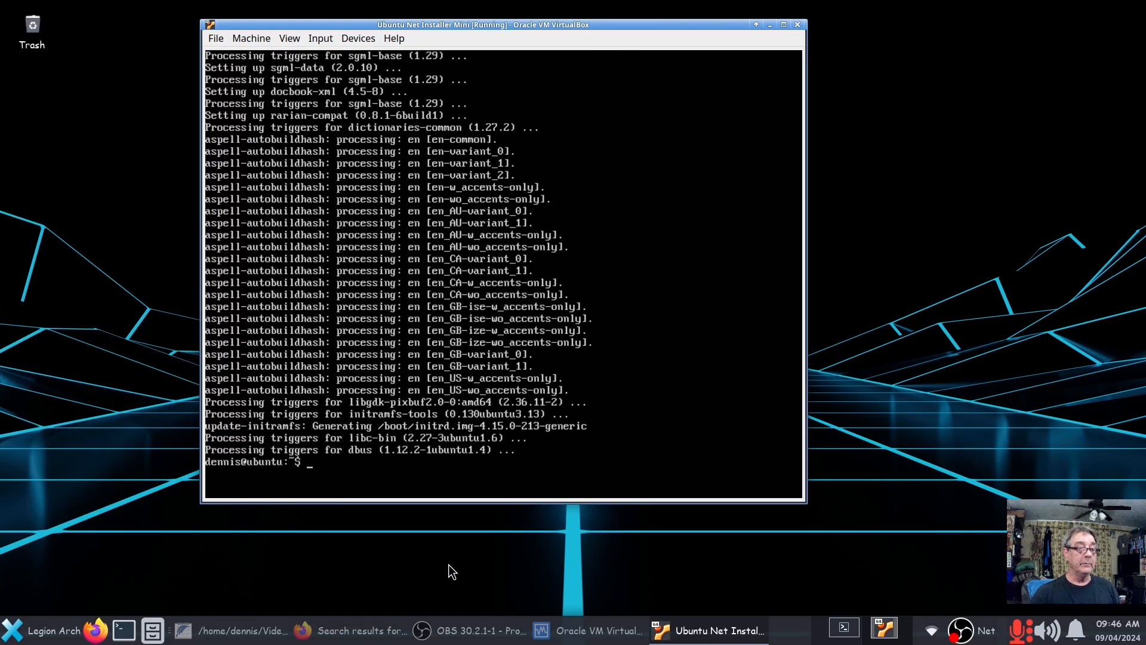
- Clear the console, consult the notes and check the display manager with "sudo systemctl status lightdm.service"
key("ctrl+l")
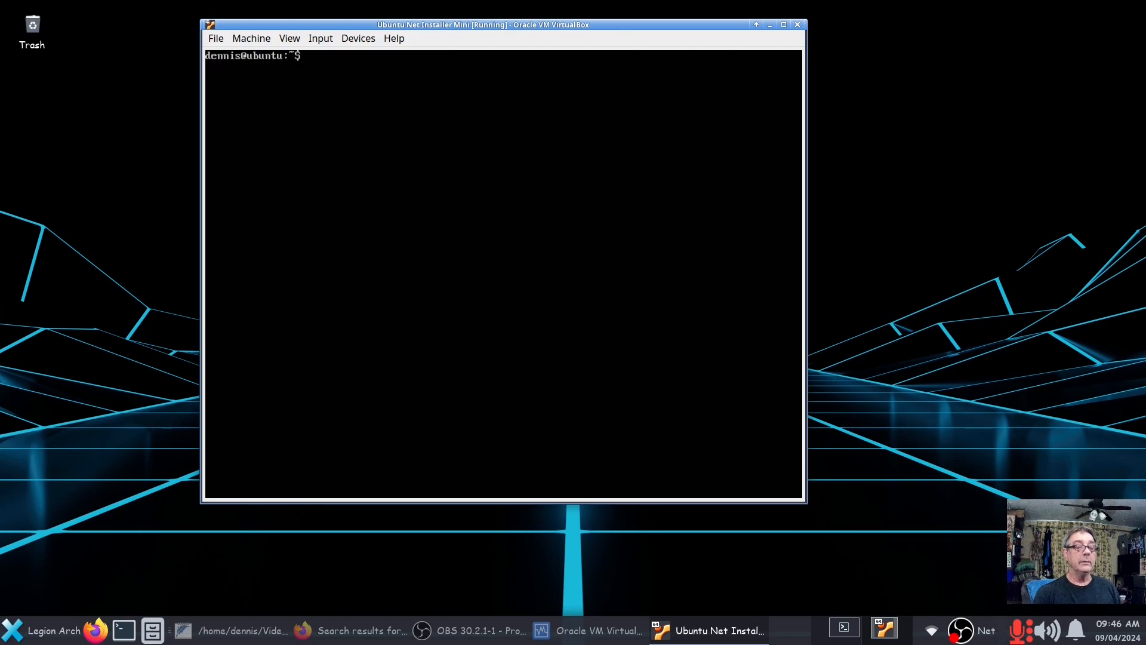
left_click(242, 630)
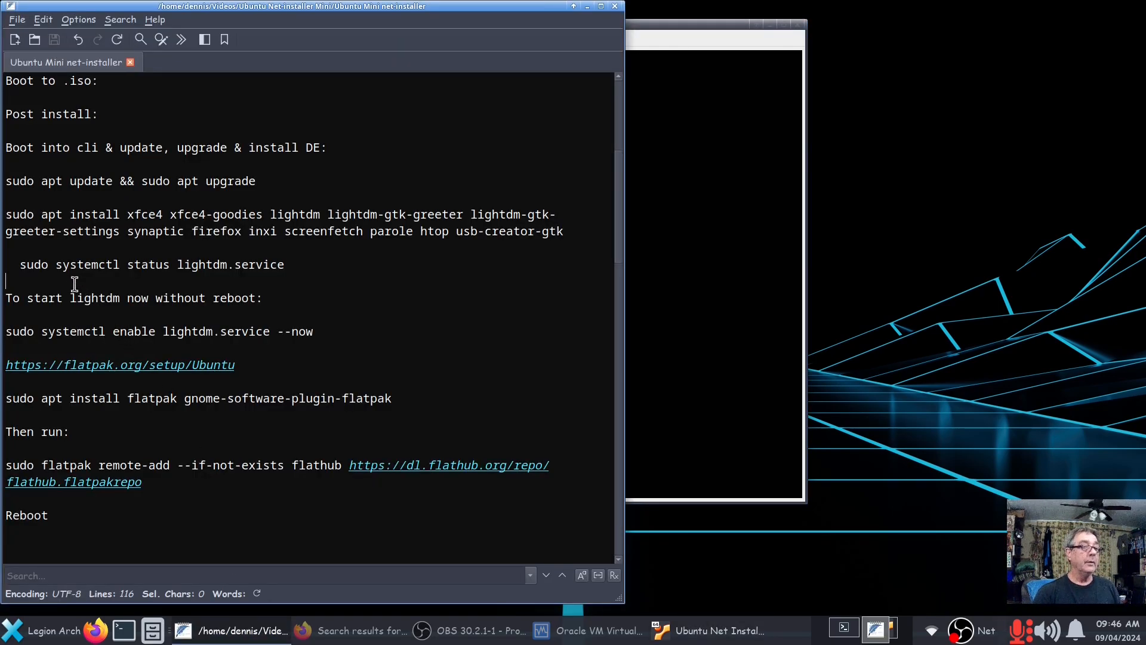
key("alt+Tab")
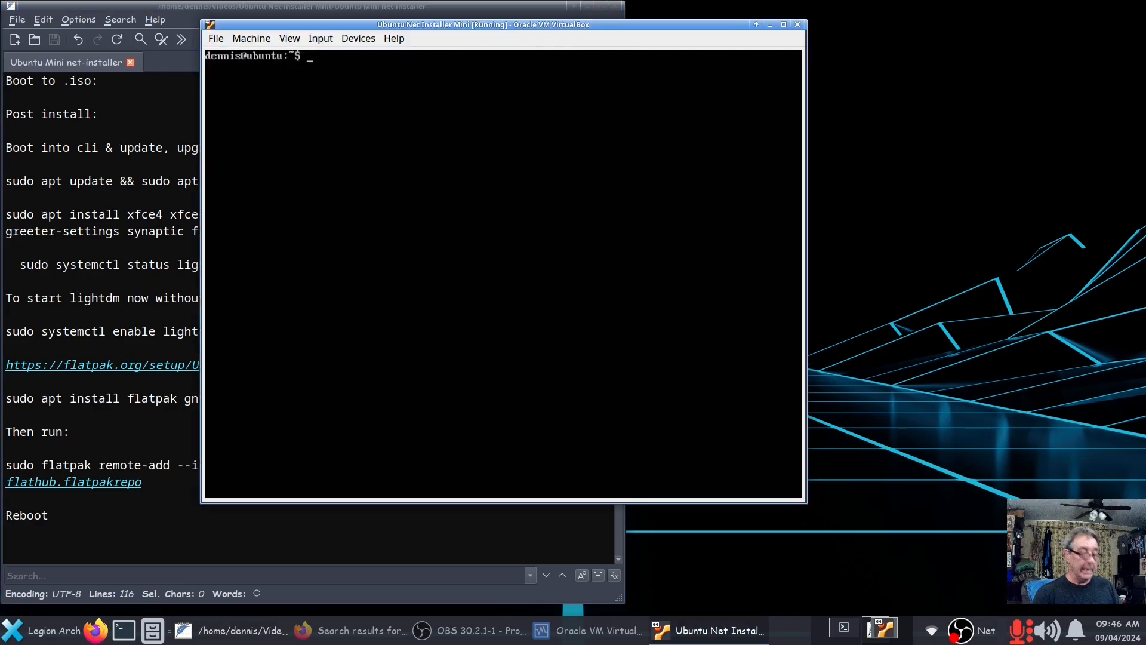
type("sudo")
key("BackSpace")
key("BackSpace")
key("BackSpace")
key("BackSpace")
type("sud")
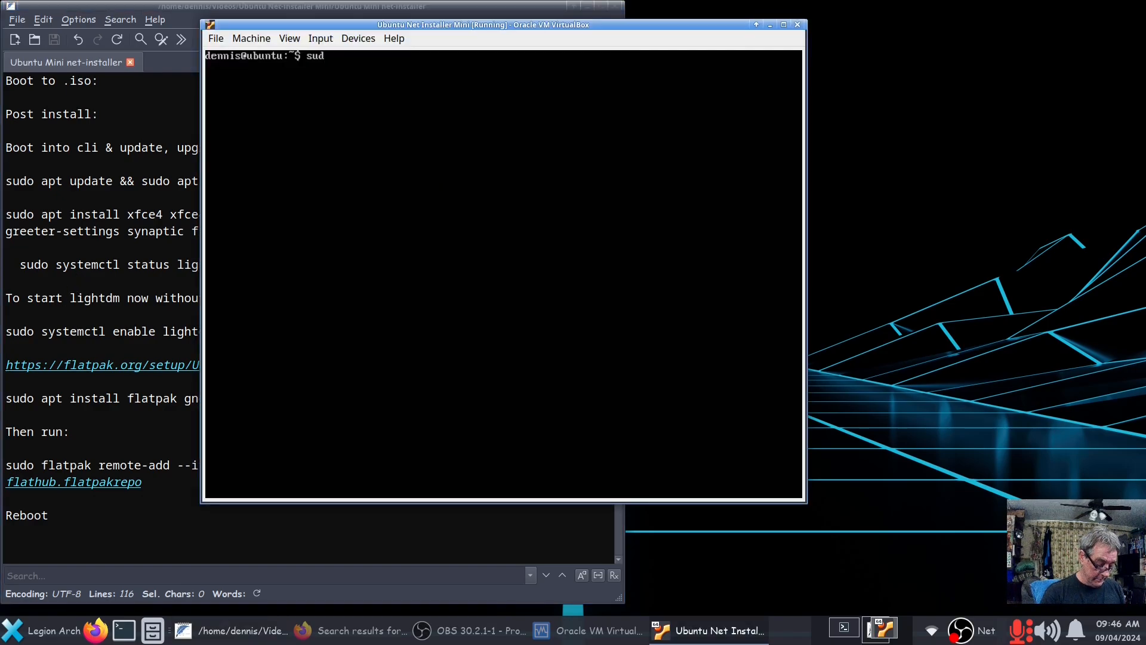
type("o system")
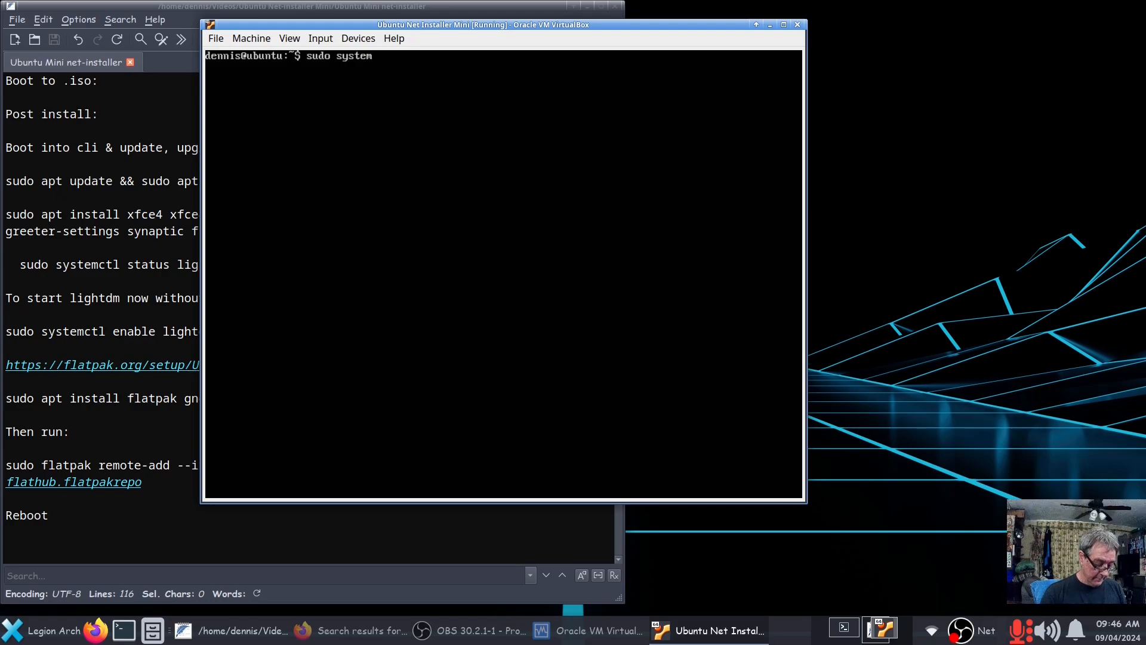
type("ctl stat")
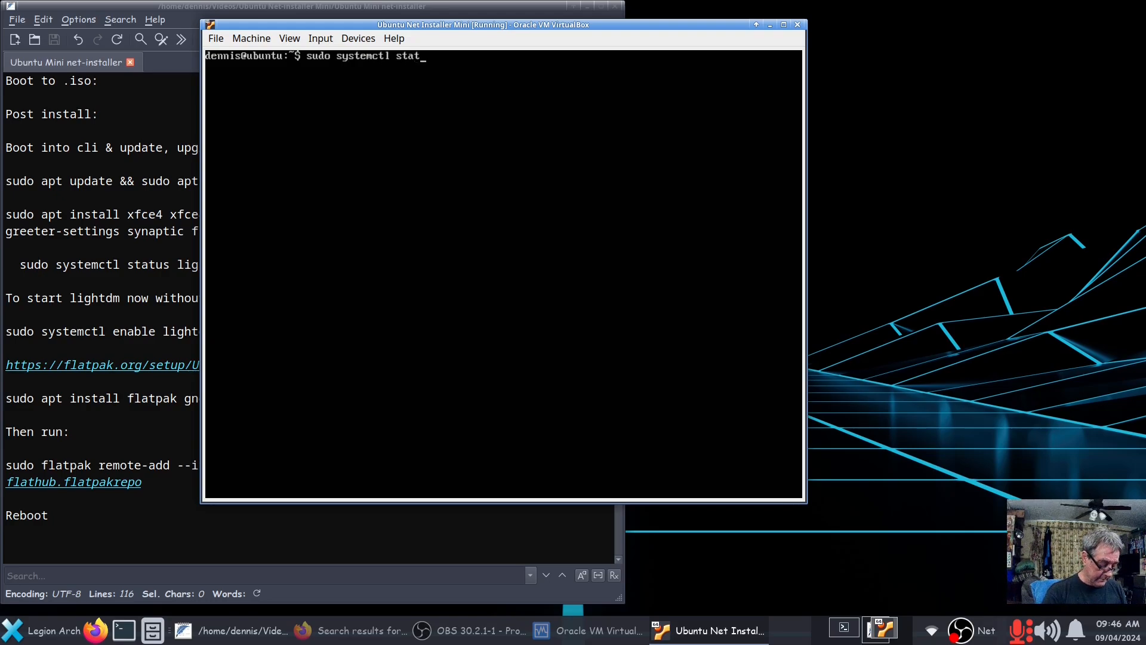
type("us li")
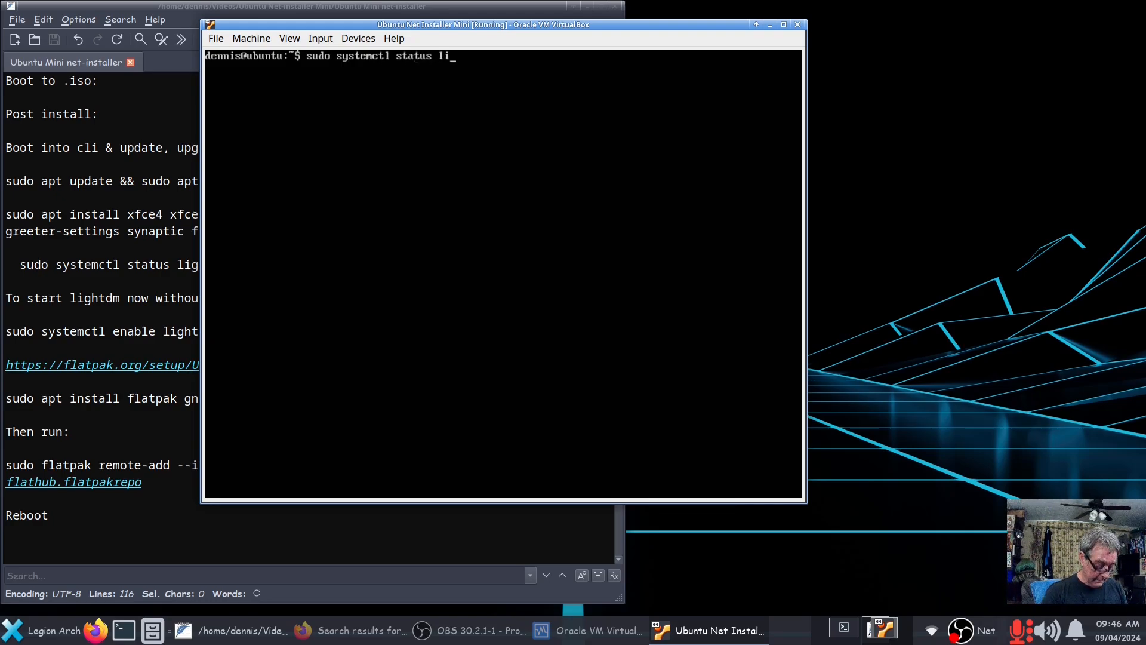
type("ghtdm.service")
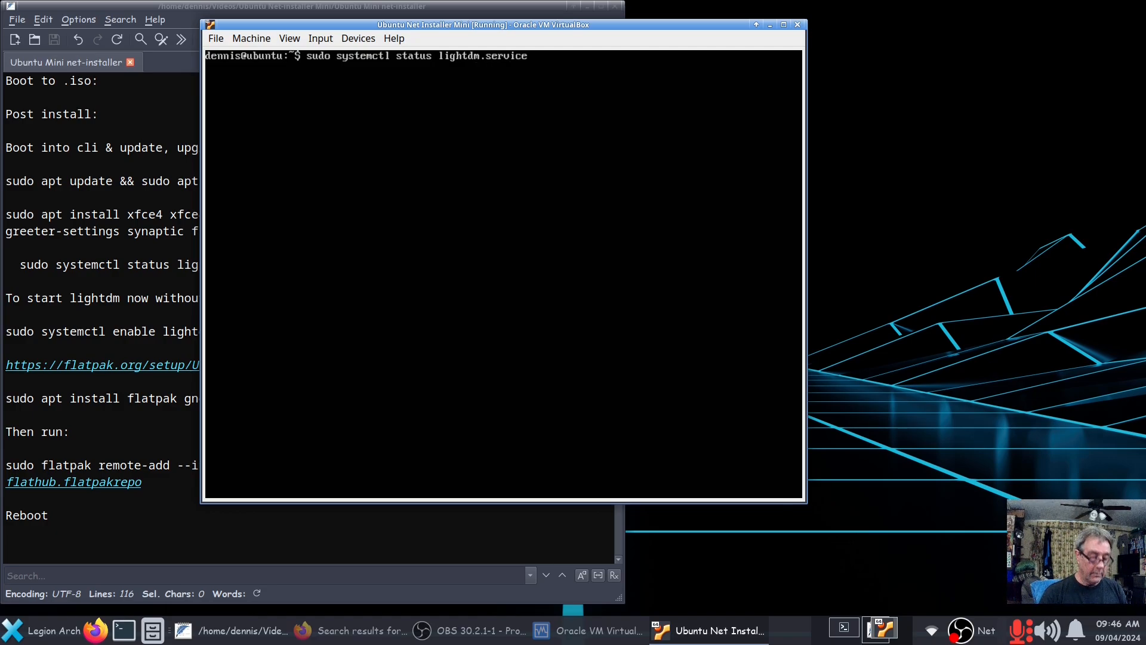
key("Return")
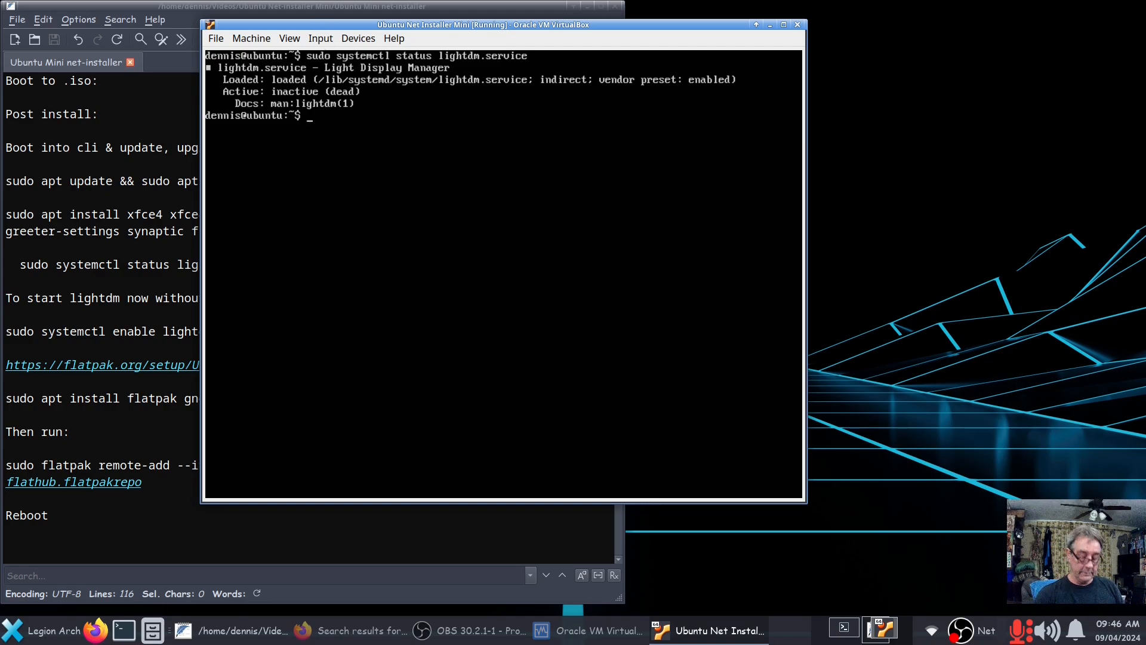
- Change the recalled status command to "sudo systemctl enable lightdm.service" and run it
key("Up")
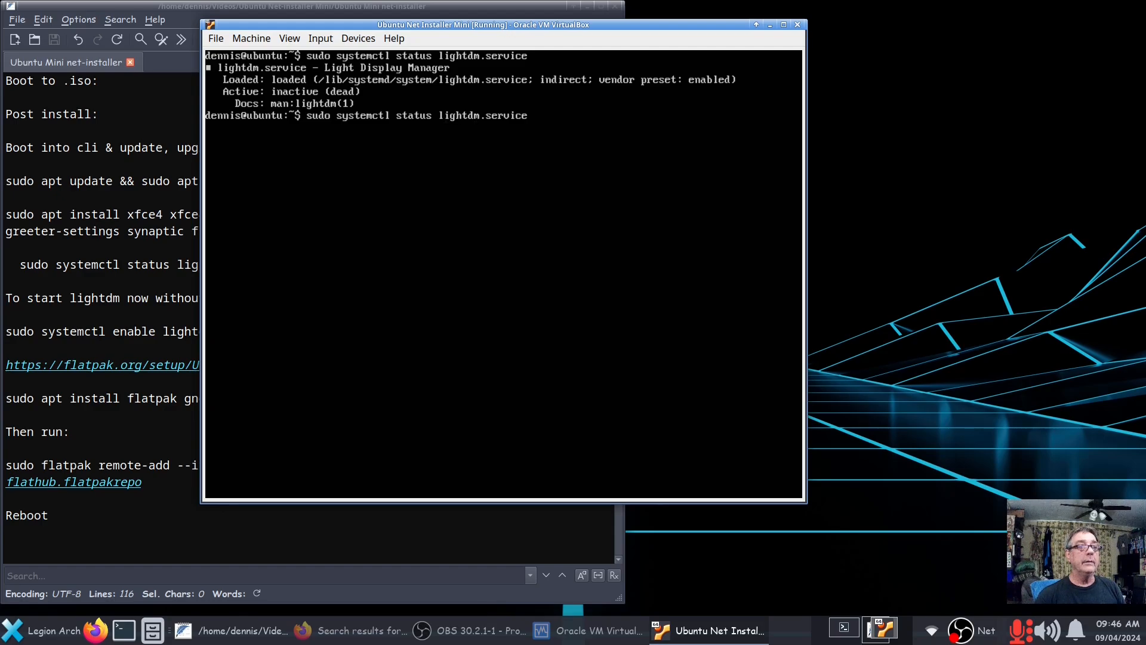
key("BackSpace")
key("BackSpace")
key("BackSpace")
key("BackSpace")
key("BackSpace")
key("BackSpace")
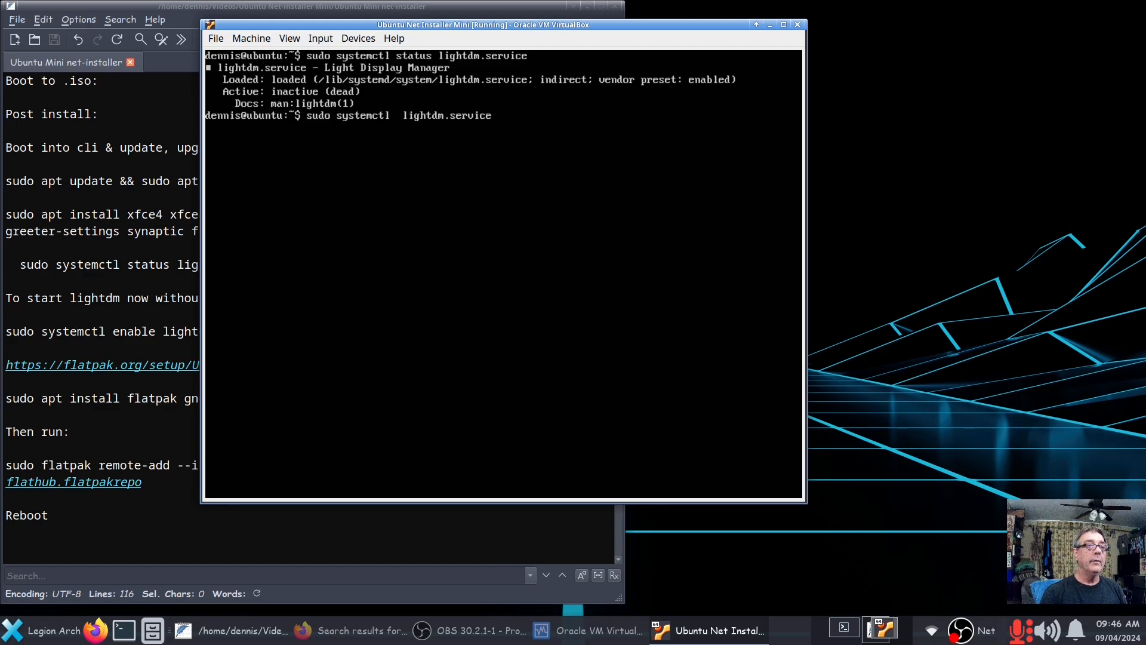
type("enable")
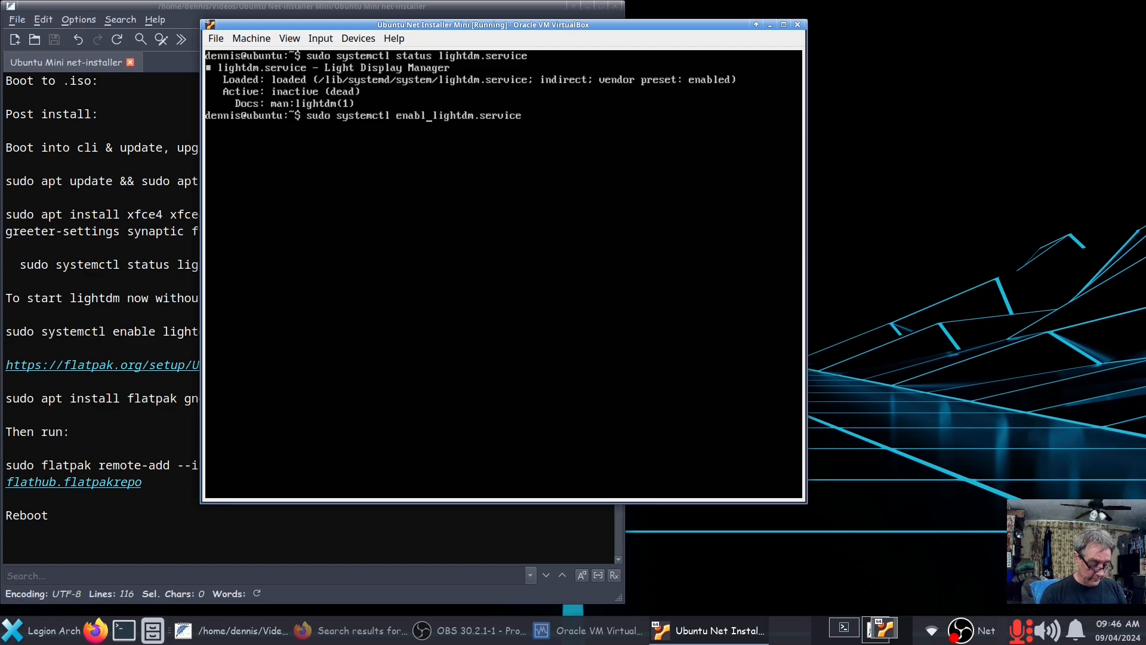
key("Return")
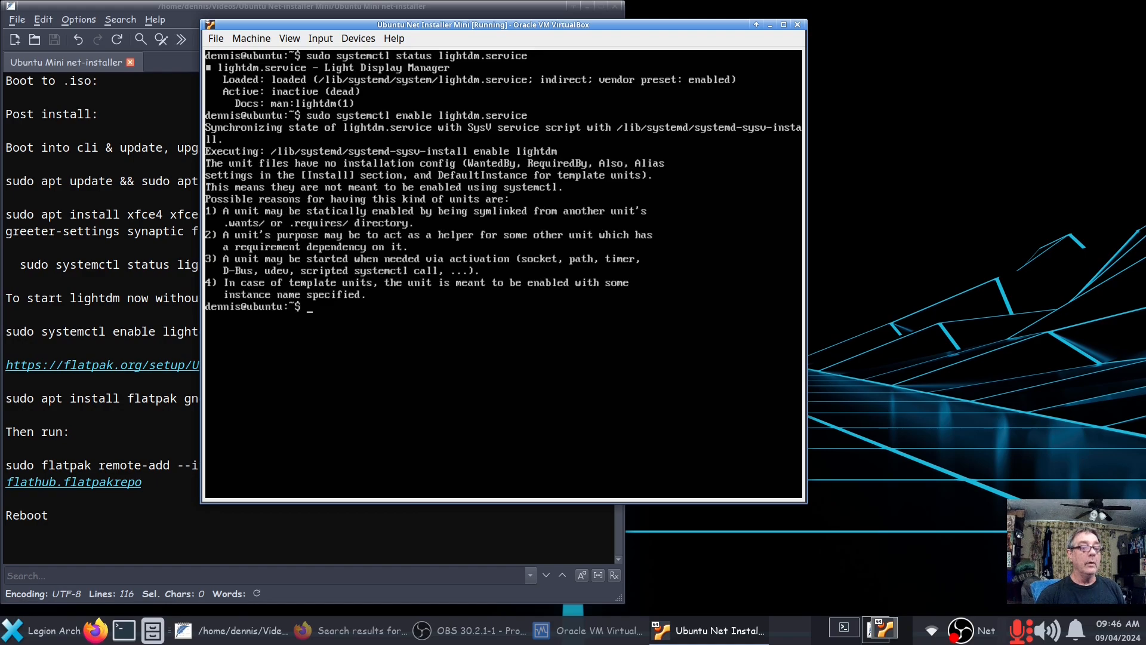
- Extend the recalled command to "sudo systemctl enable lightdm.service --now" and run it to start the graphical login
key("Up")
type("--now")
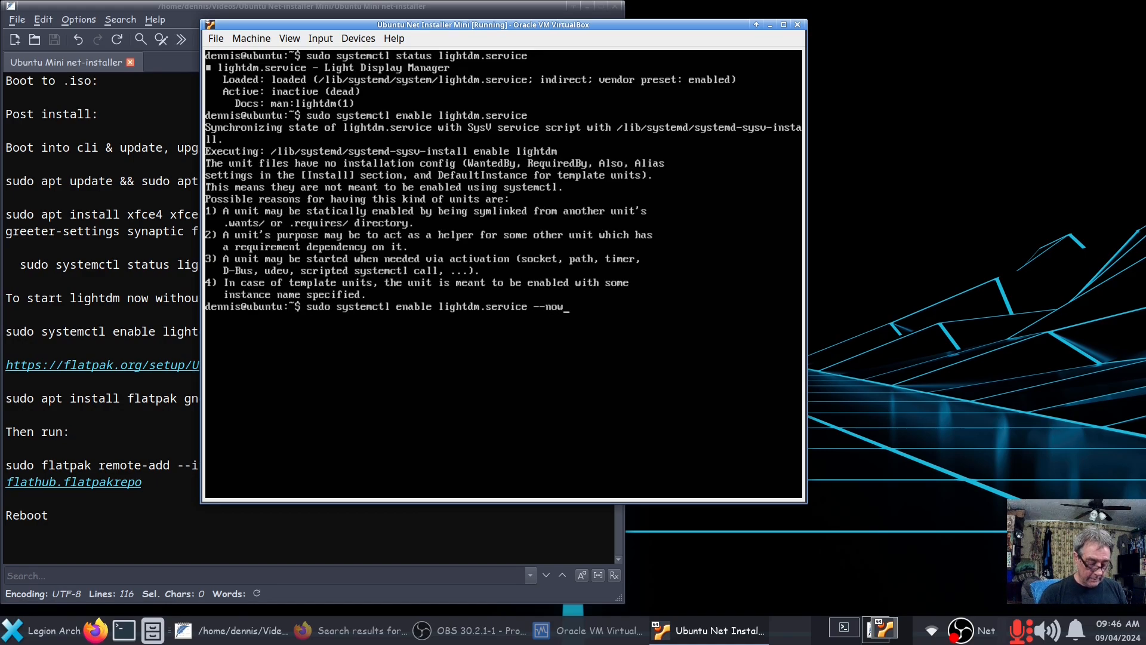
key("Return")
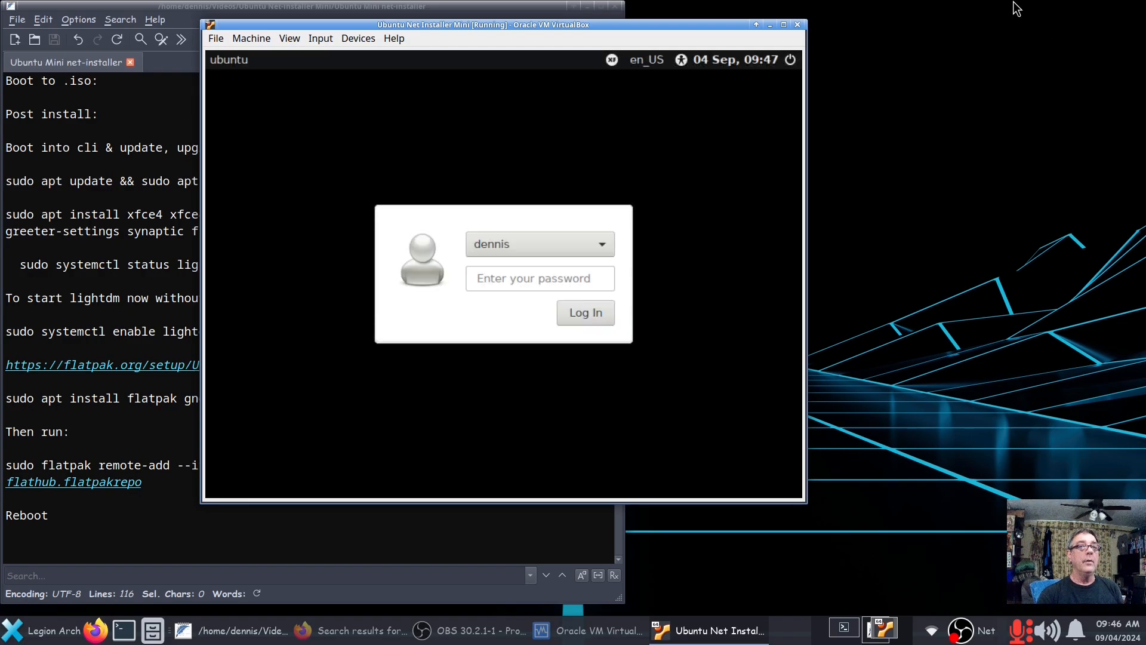
- Reduce the scale factor of Virtual Screen 1 so the login screen is displayed smaller
left_click(282, 39)
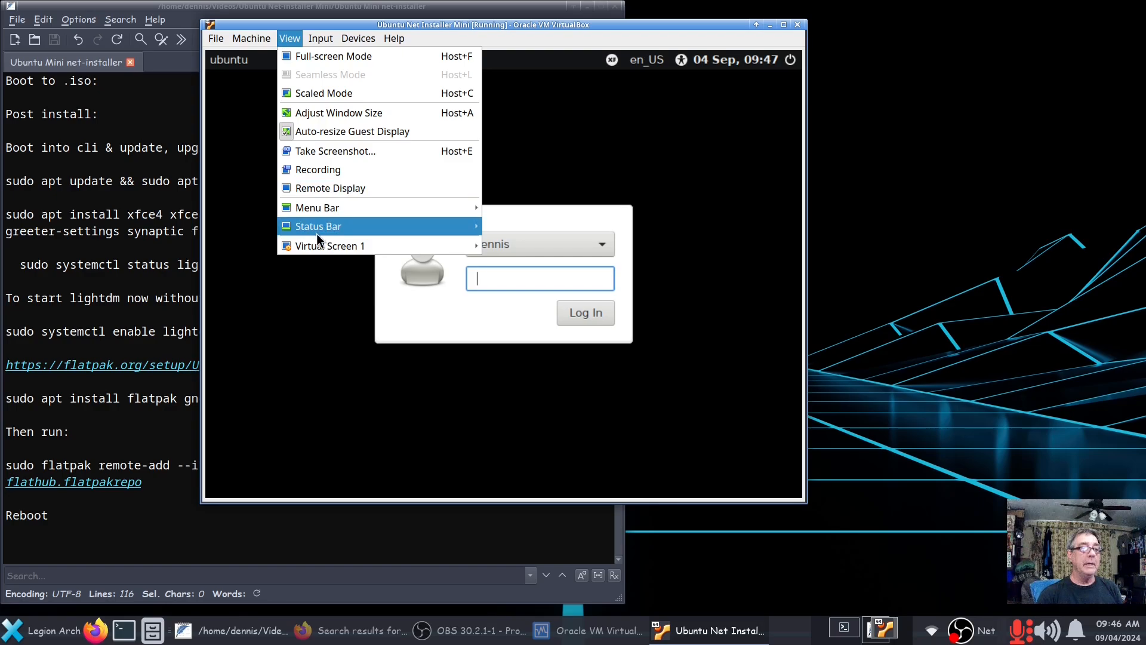
mouse_move(319, 246)
left_click(540, 469)
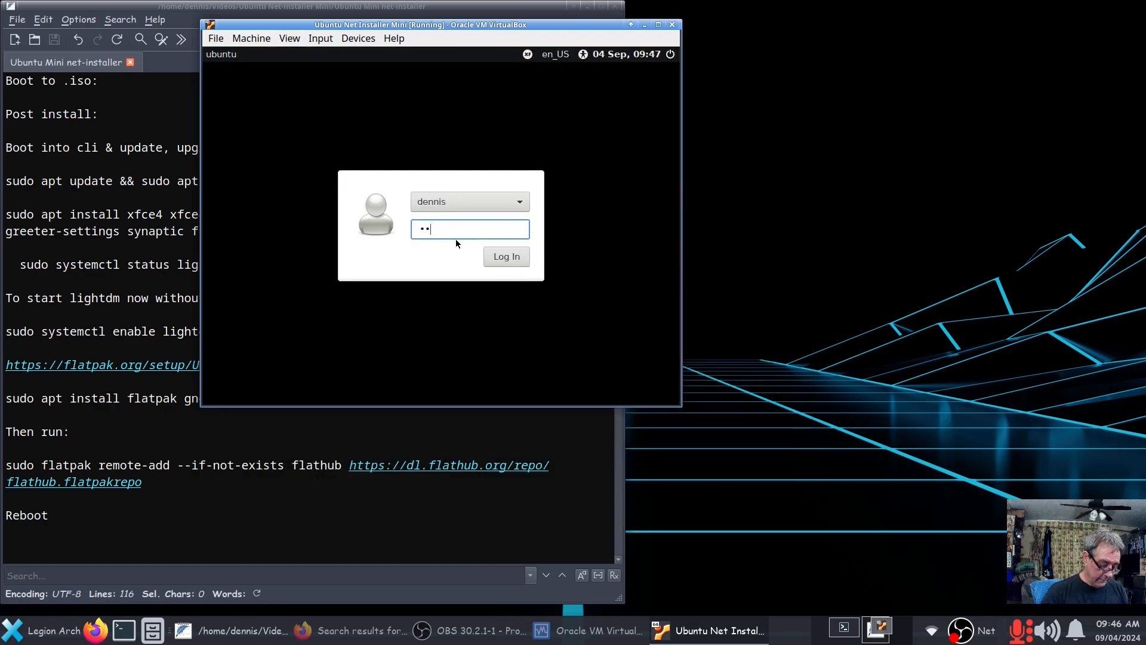
- Enter the account password, check the available session type, log in and use the default panel config
type("•")
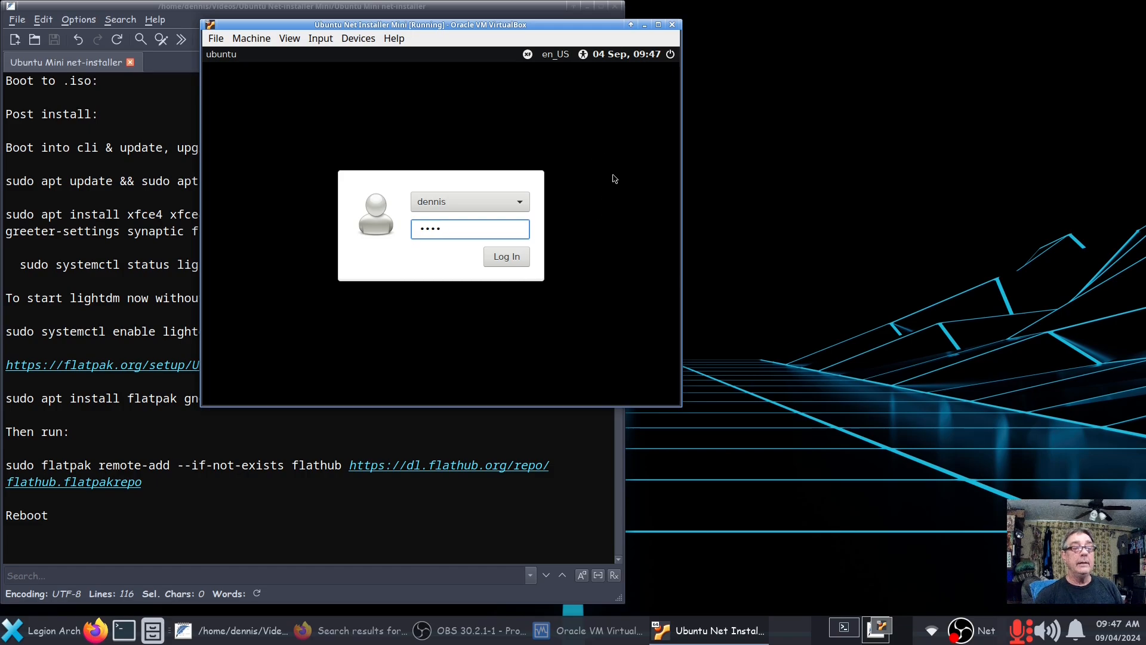
left_click(528, 54)
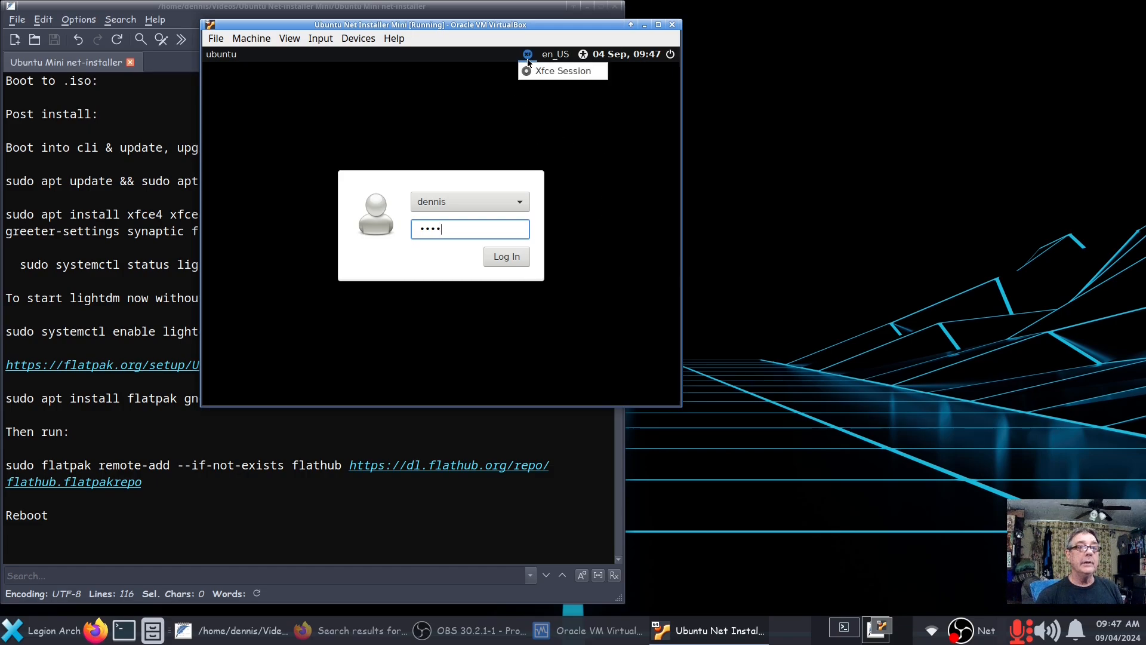
left_click(599, 154)
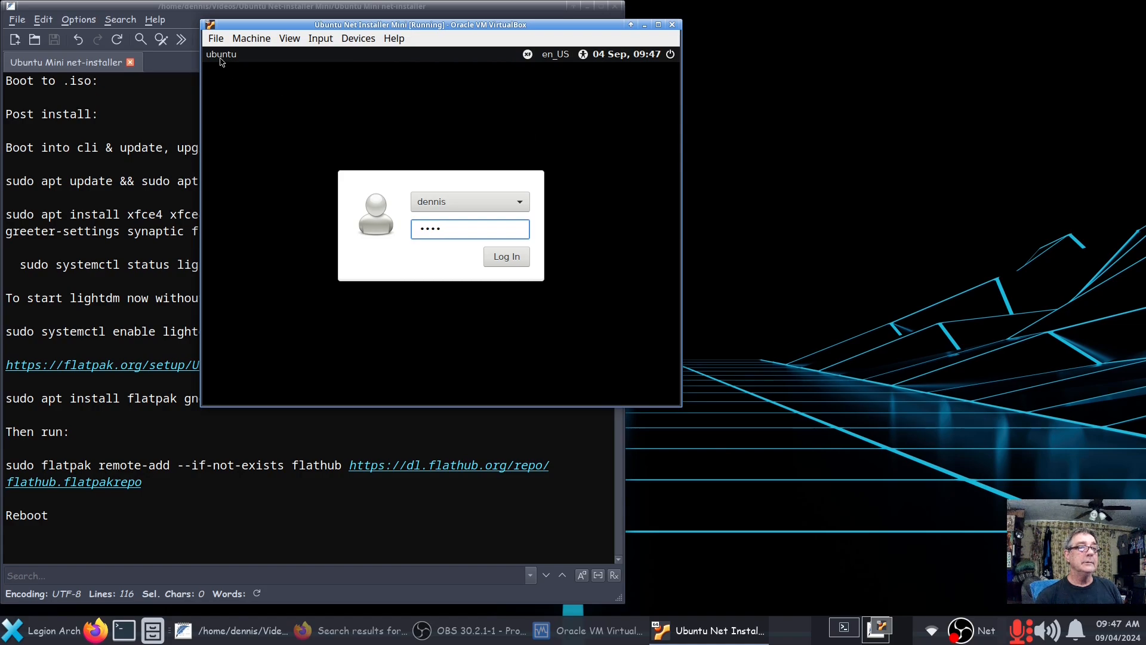
left_click(515, 254)
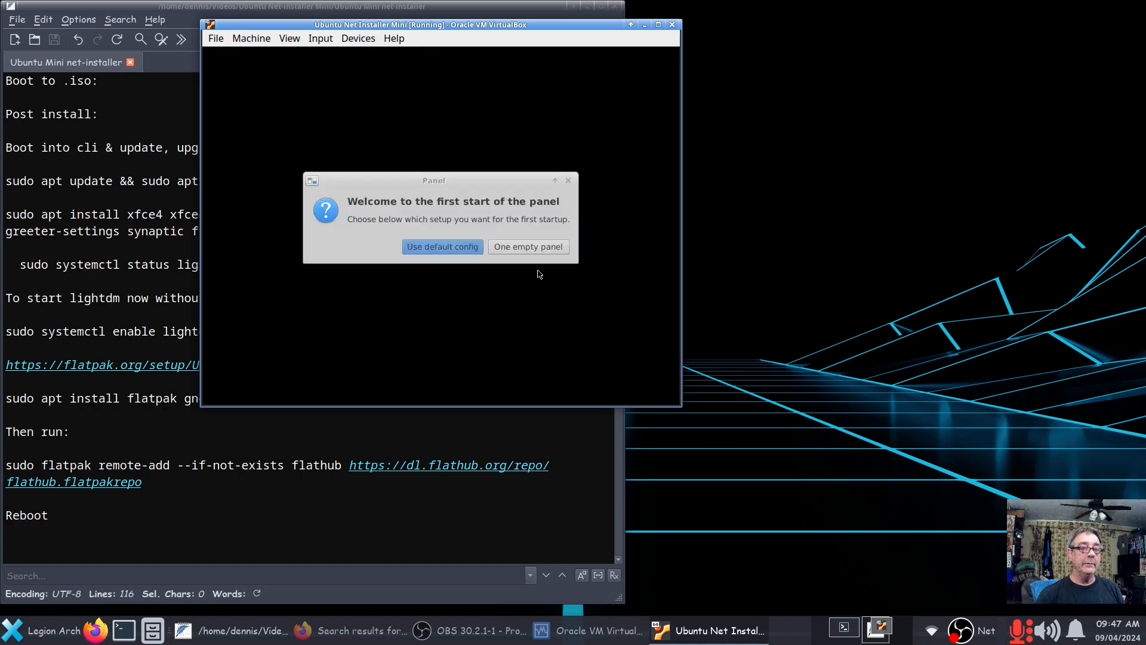
left_click(452, 250)
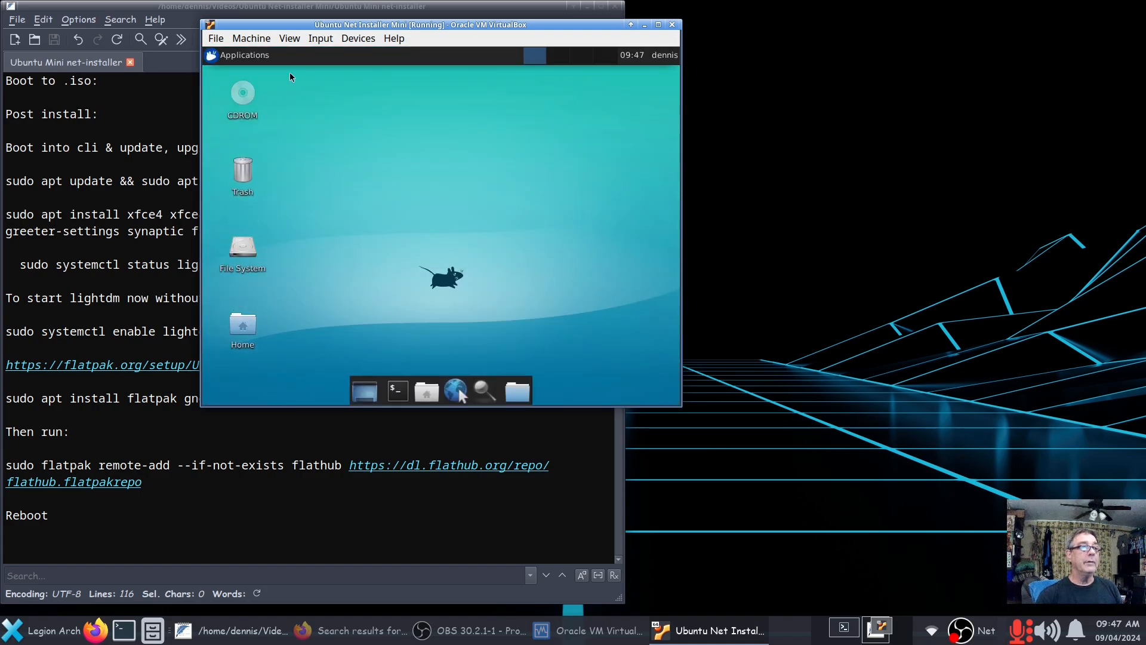
- Set the guest display resolution to 1600x900, apply it, close the Display settings and reposition the virtual machine window
left_click(225, 56)
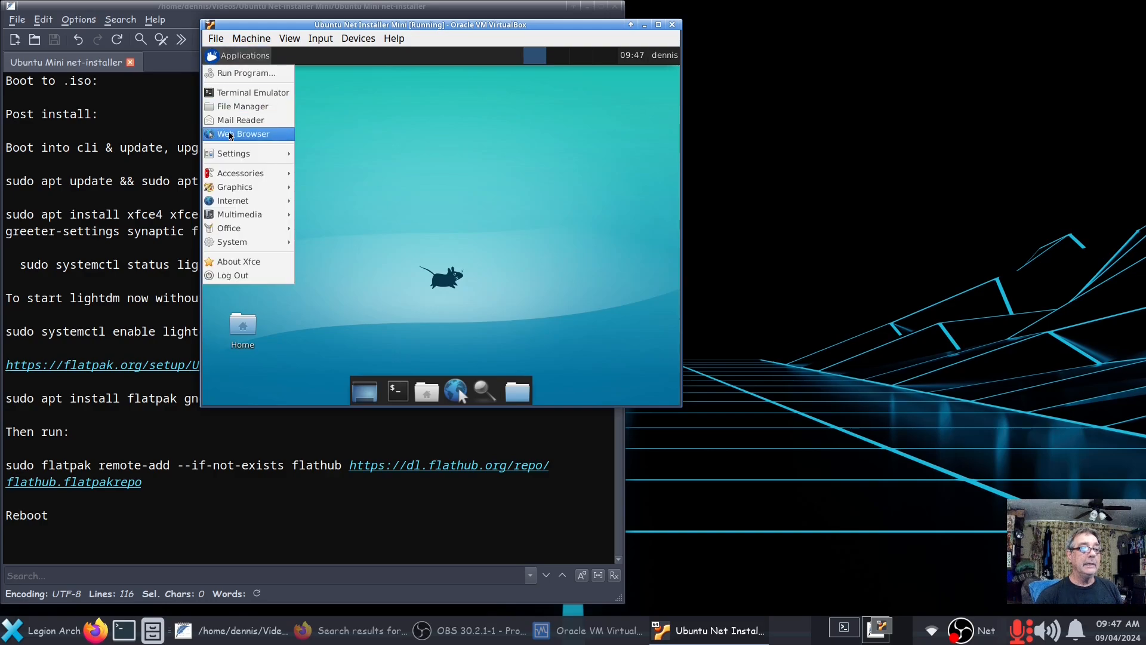
mouse_move(250, 154)
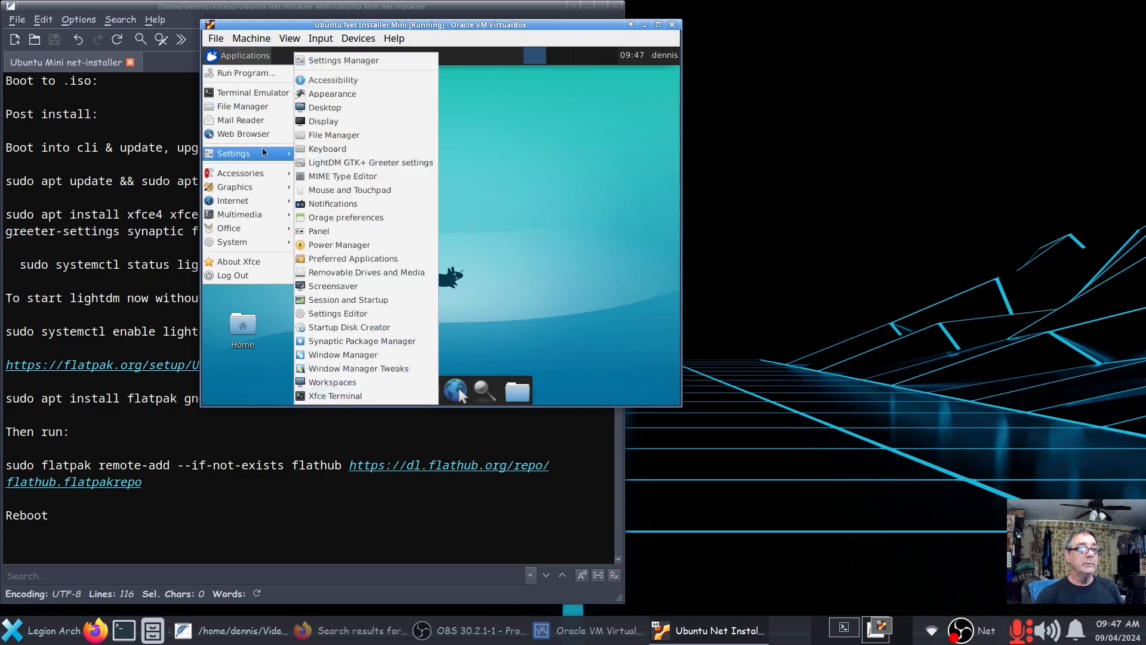
left_click(325, 121)
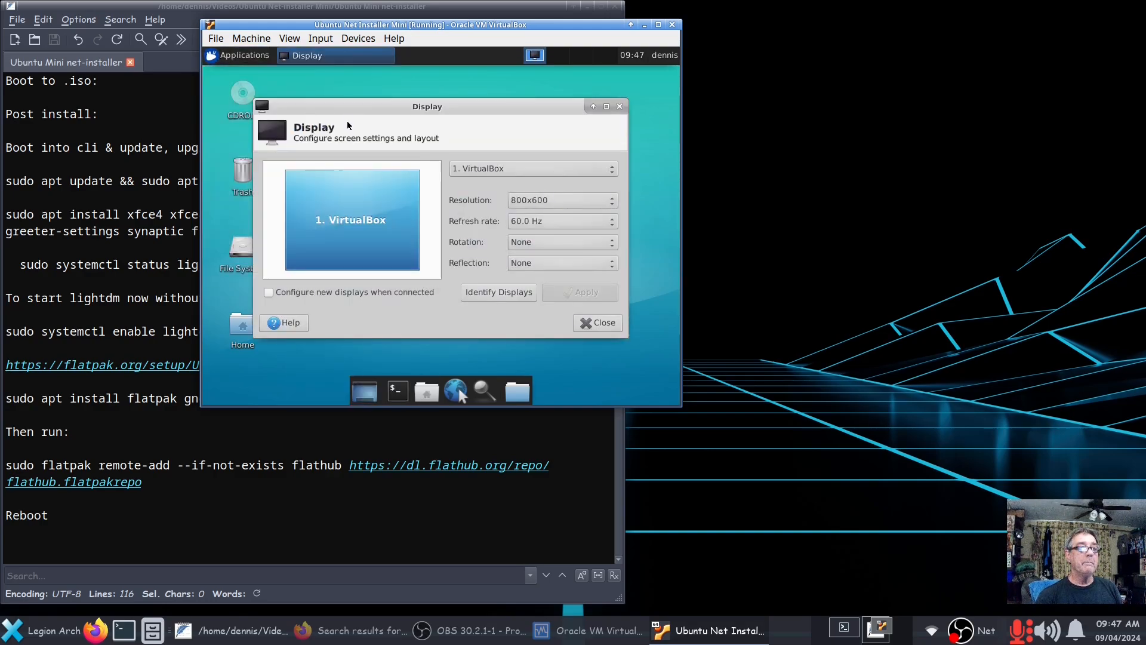
left_click(539, 202)
scroll(552, 342, "down", 2)
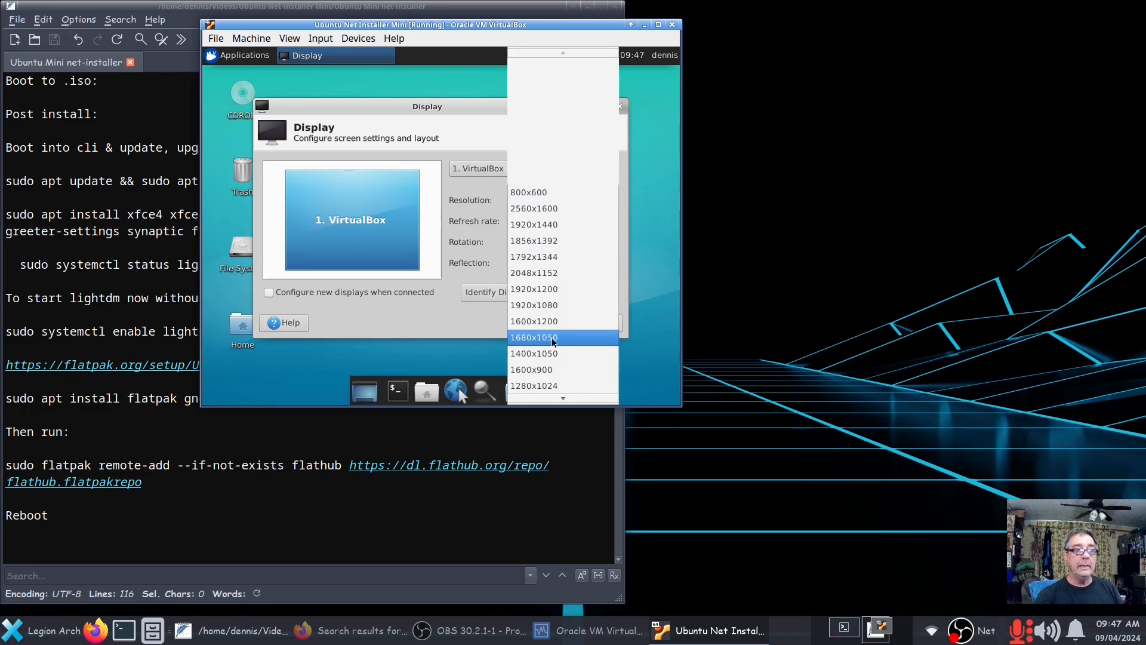
left_click(548, 374)
left_click(583, 293)
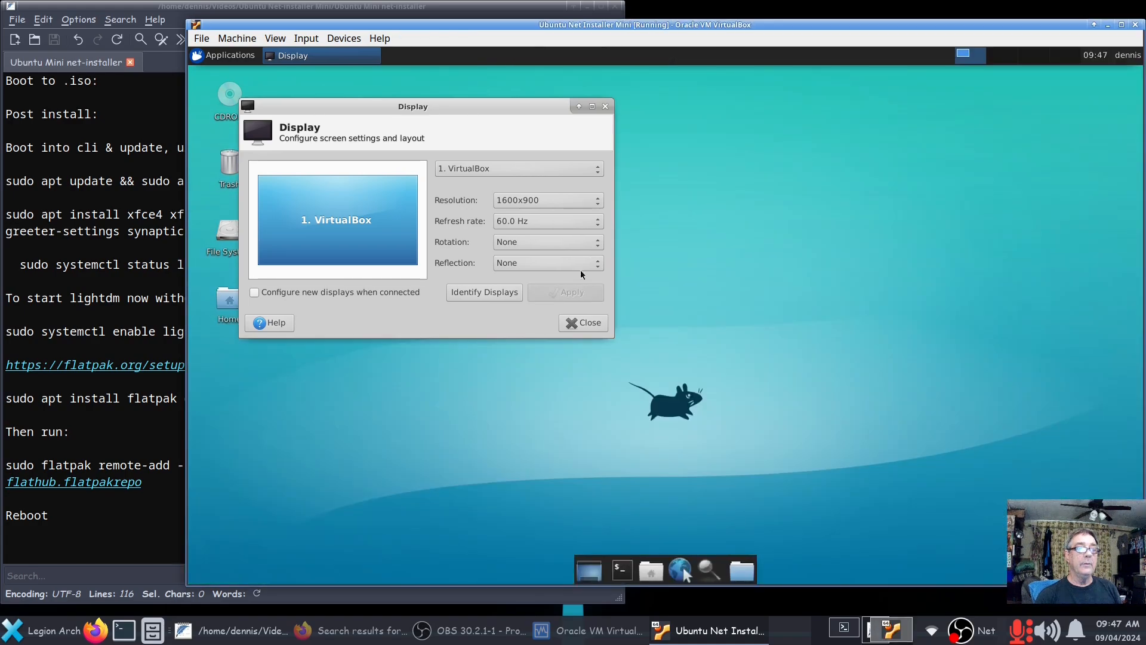
left_click(576, 323)
left_click_drag(710, 26, 550, 12)
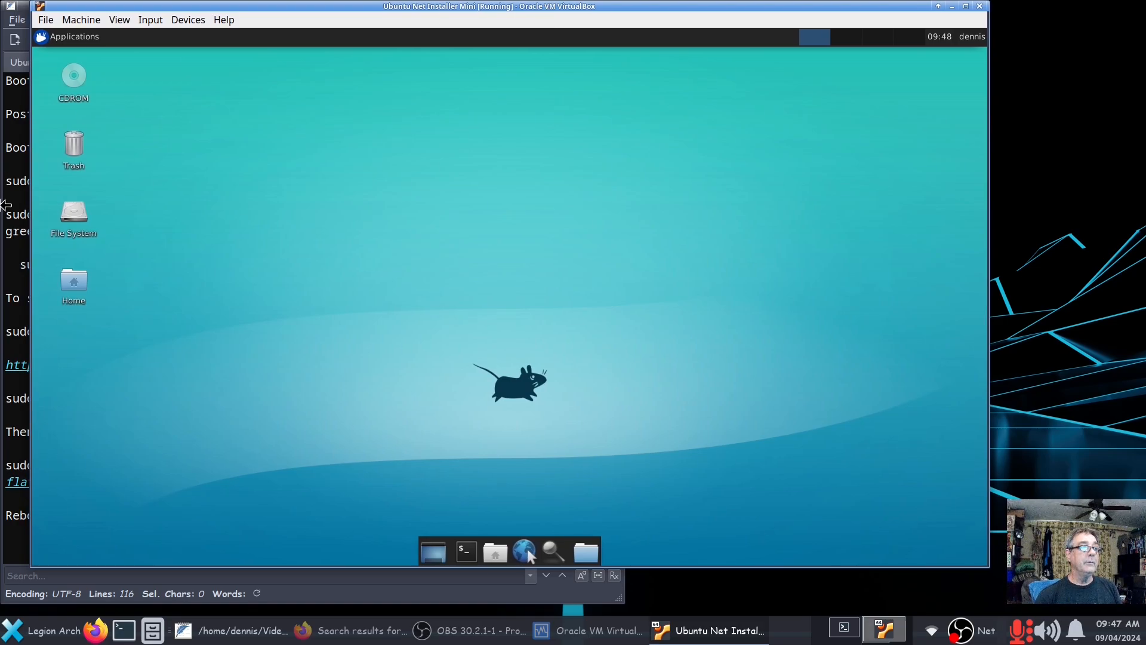
- Run "sudo apt update && sudo apt upgrade" in a terminal, entering the sudo password, and enlarge the terminal window
left_click(466, 552)
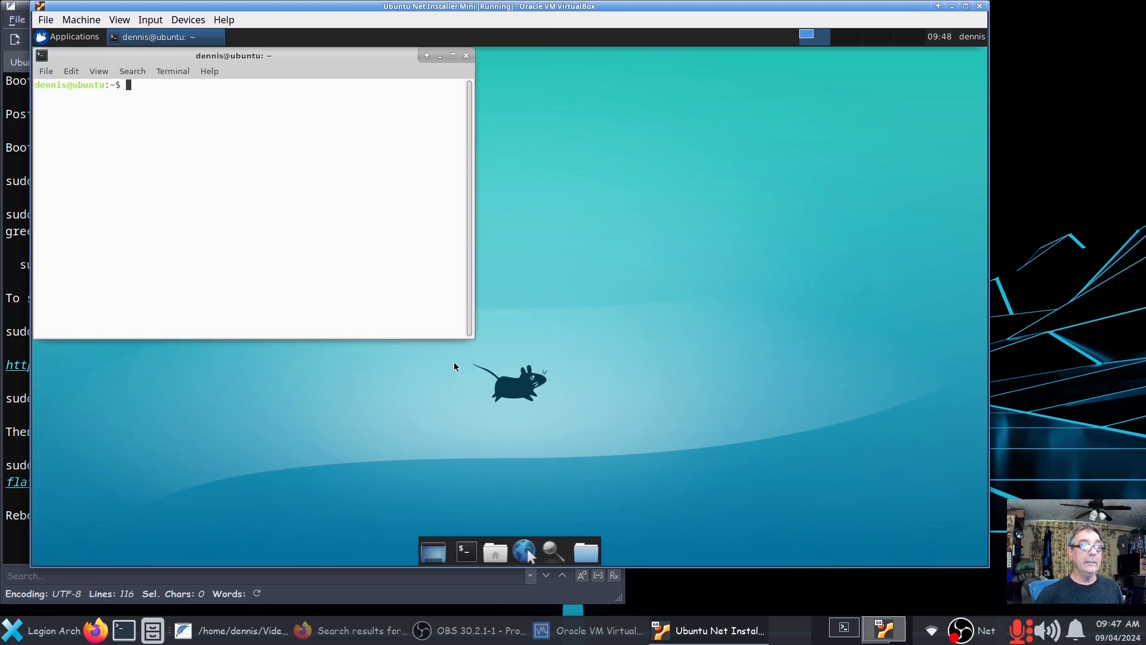
type("sud")
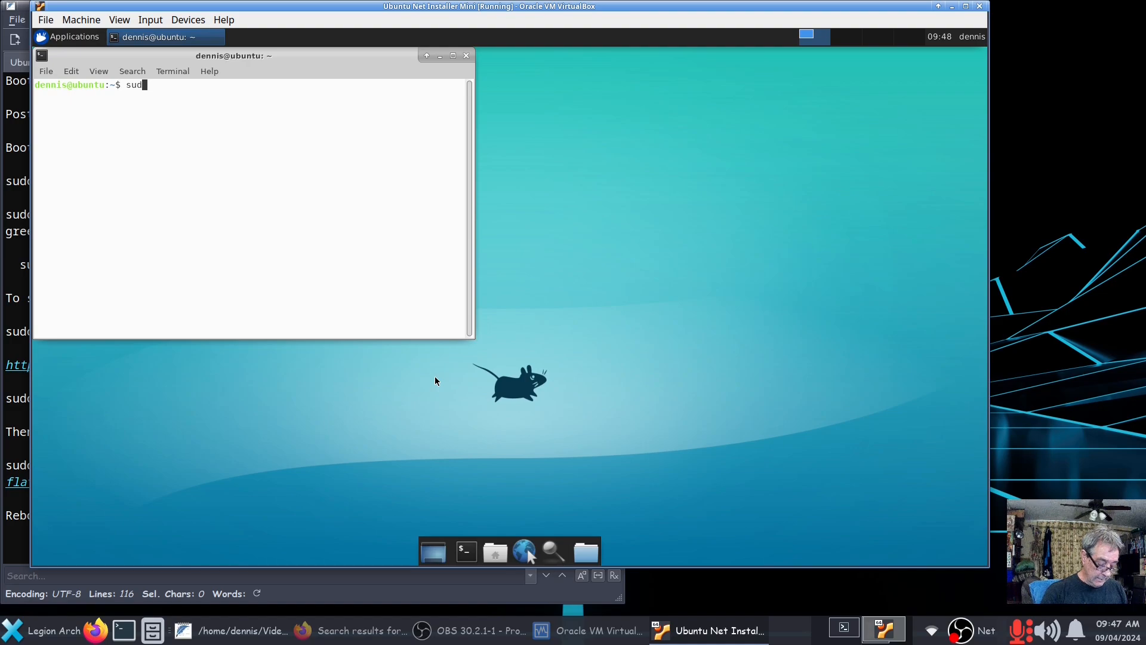
type("o apt up")
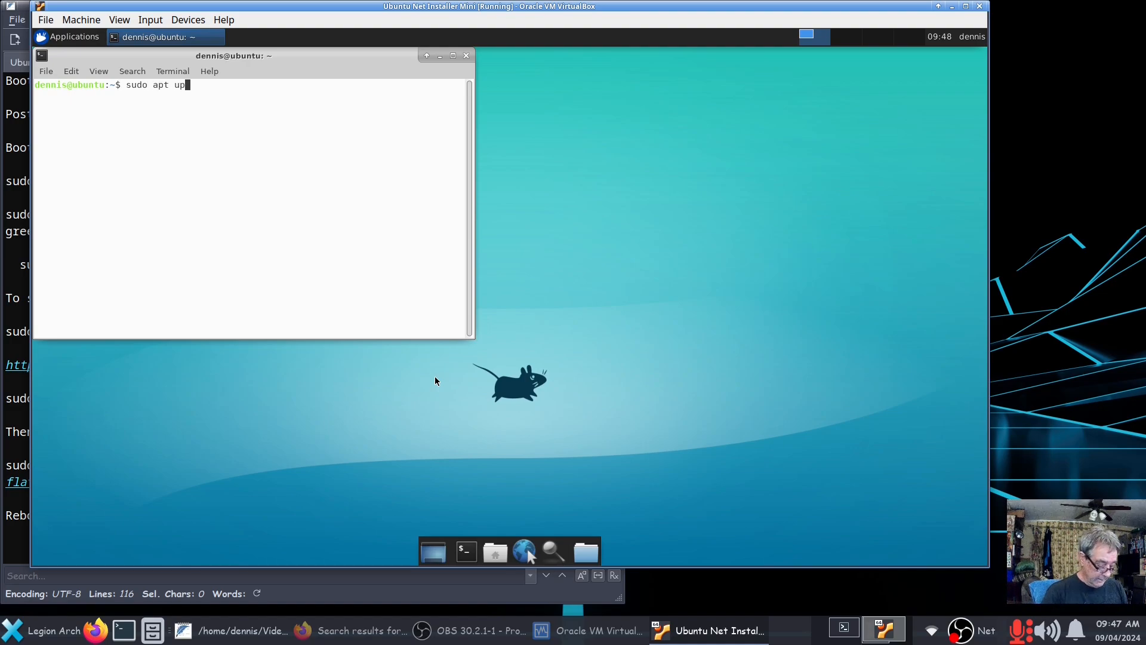
type("date &&")
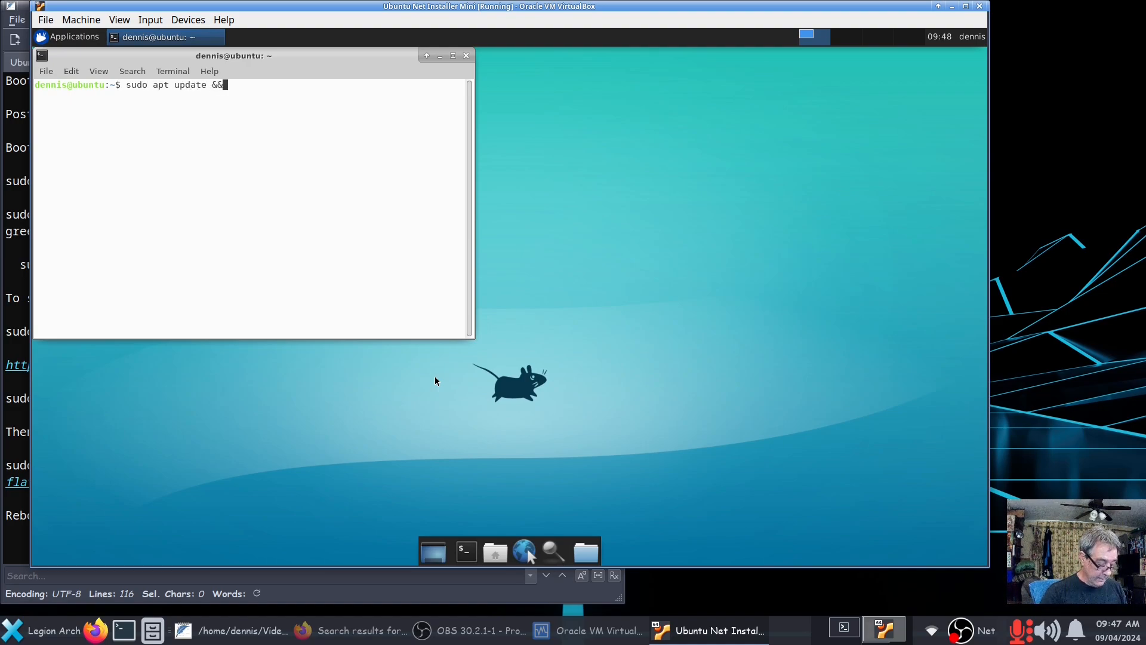
type(" sudo ap")
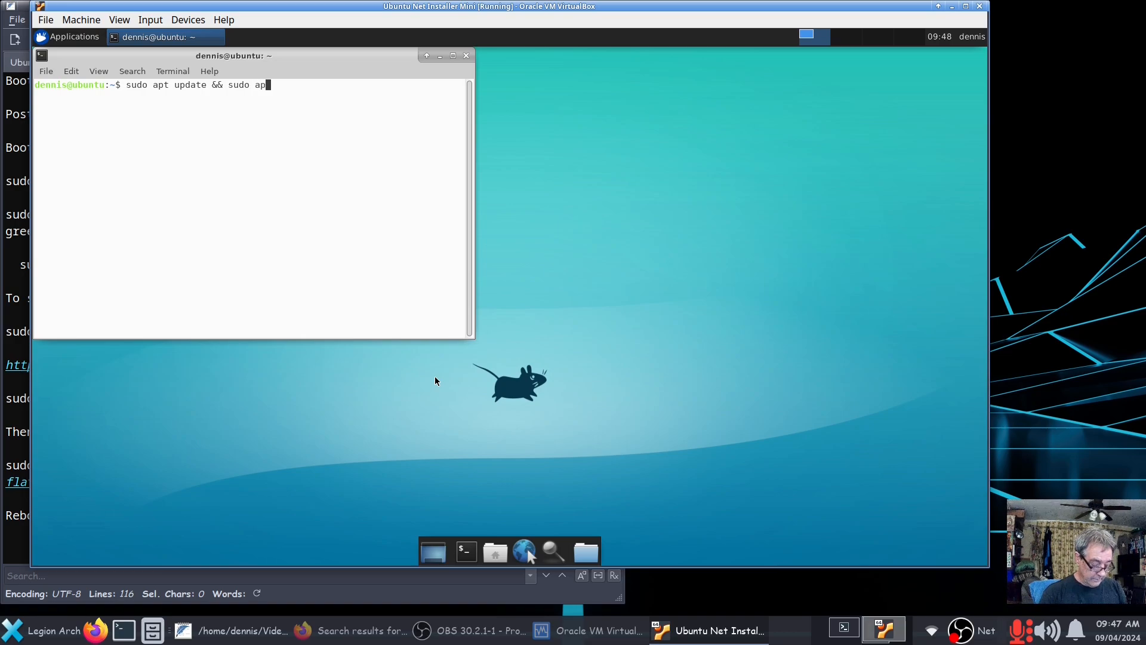
type("t upgrade")
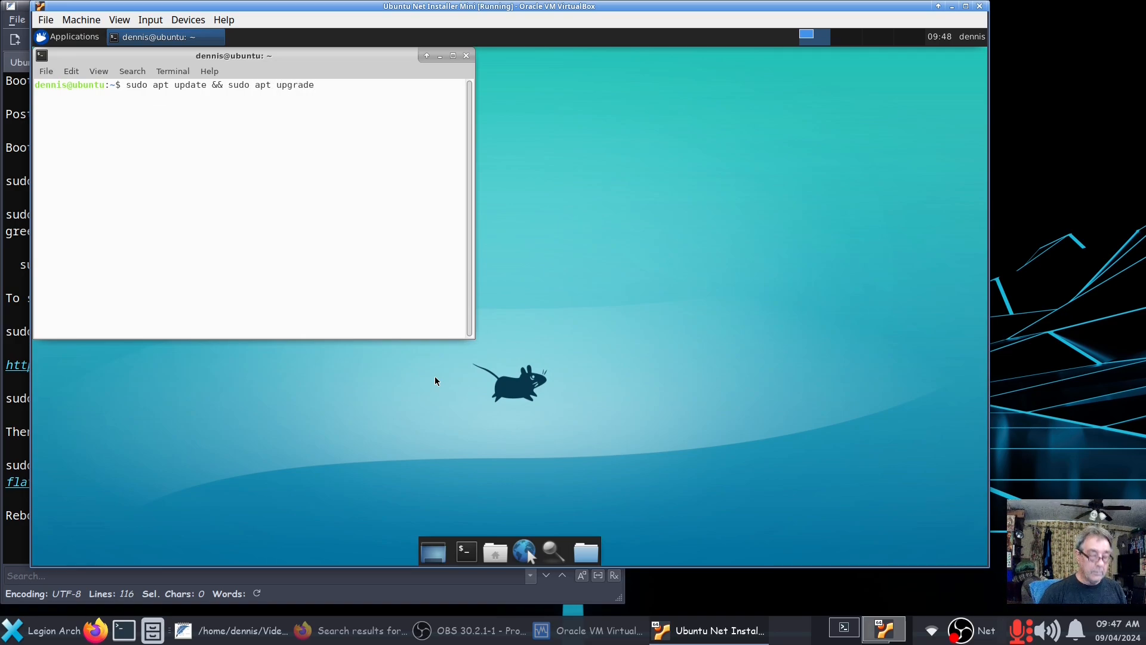
key("Return")
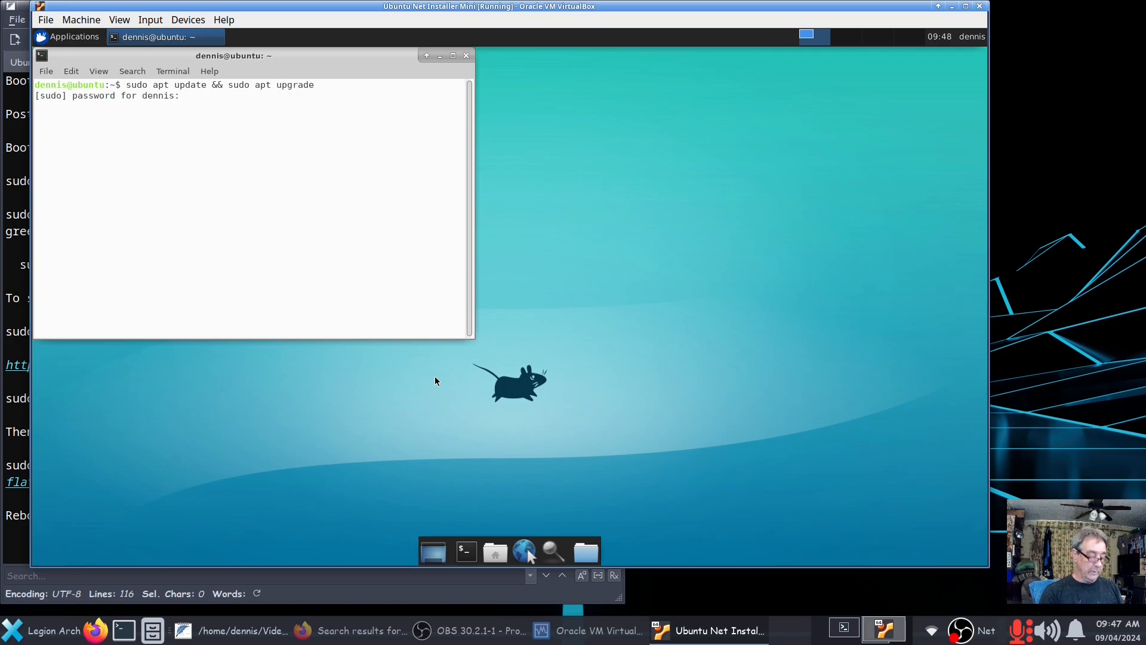
key("Return")
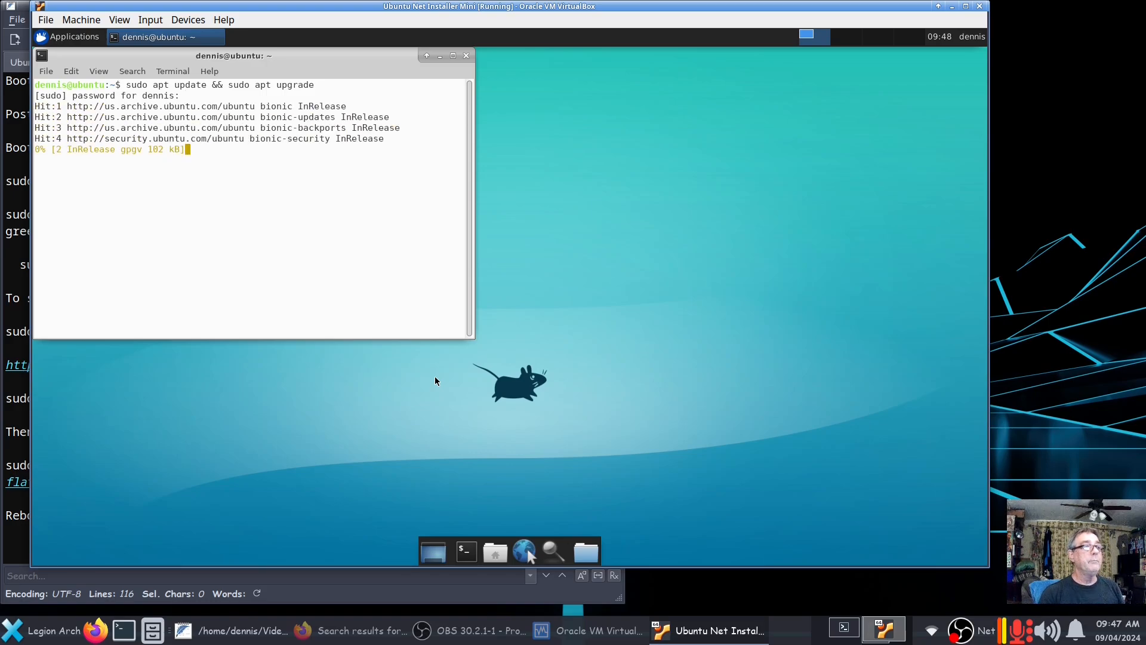
left_click_drag(472, 345, 663, 414)
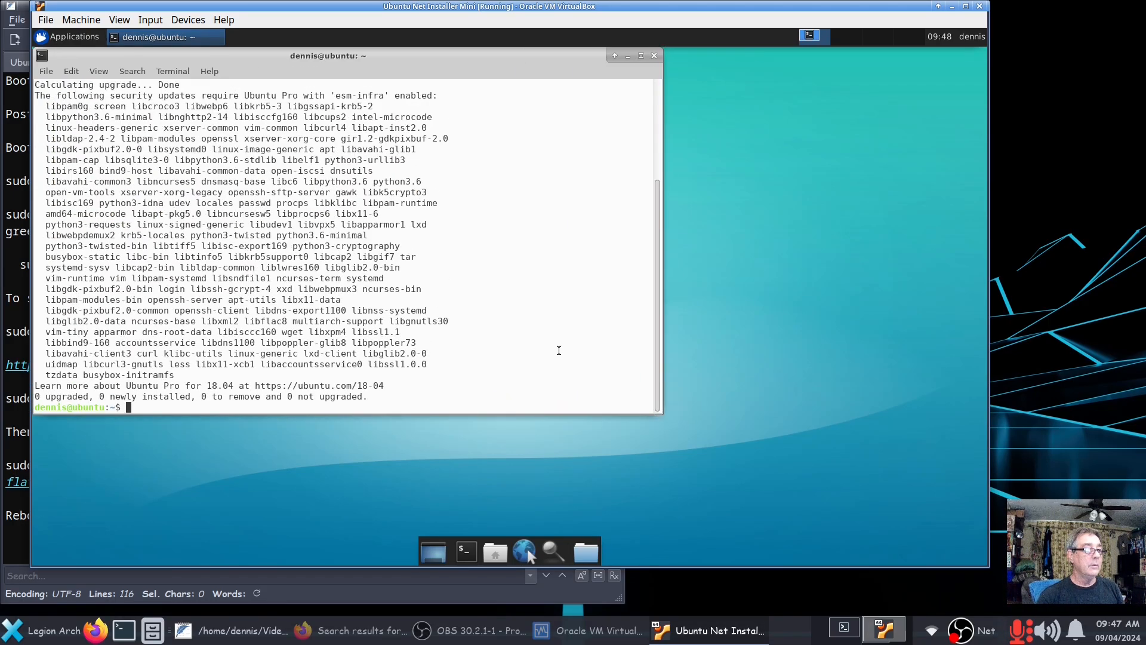
- Clear the terminal, run htop to check the memory and CPU usage, and quit it
key("ctrl+l")
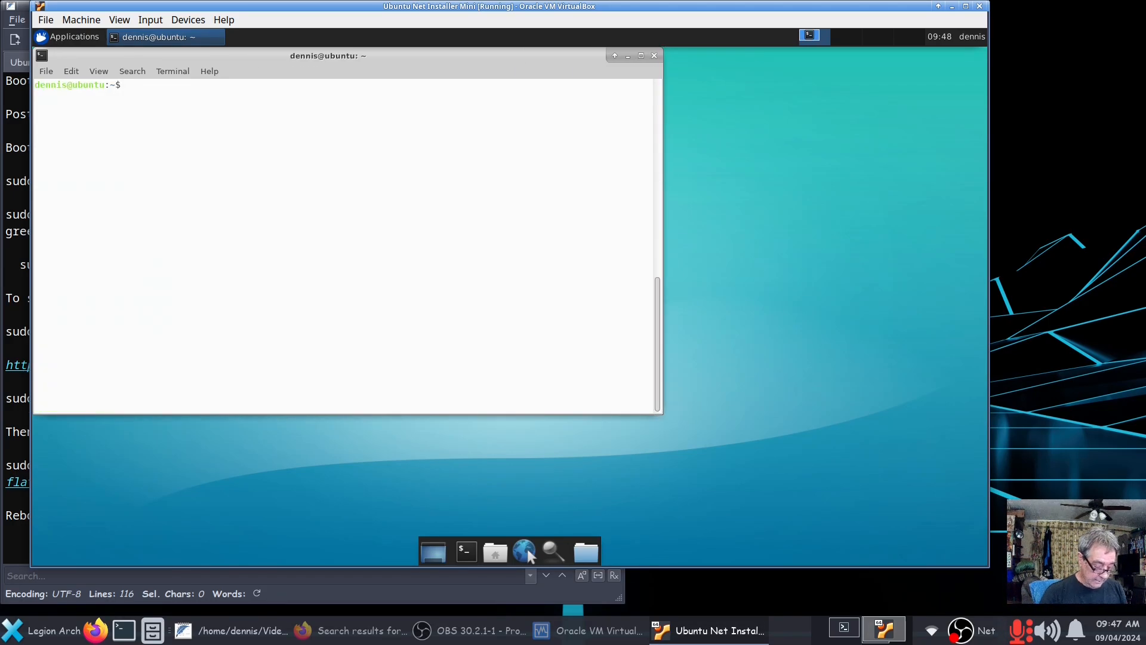
type("htop")
key("Return")
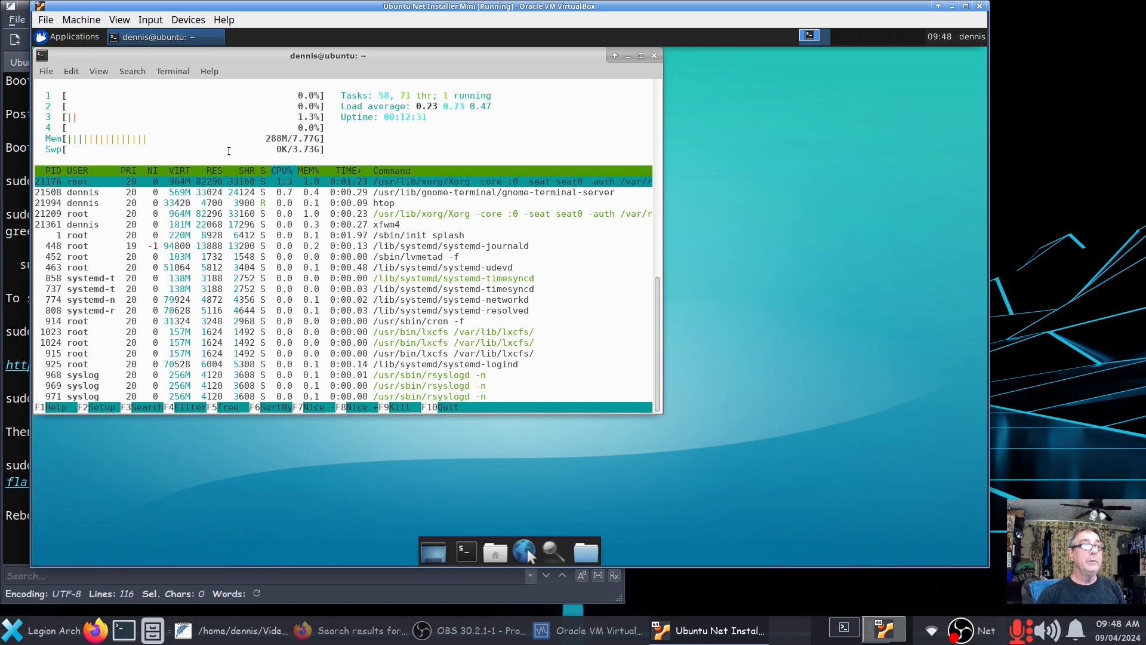
key("q")
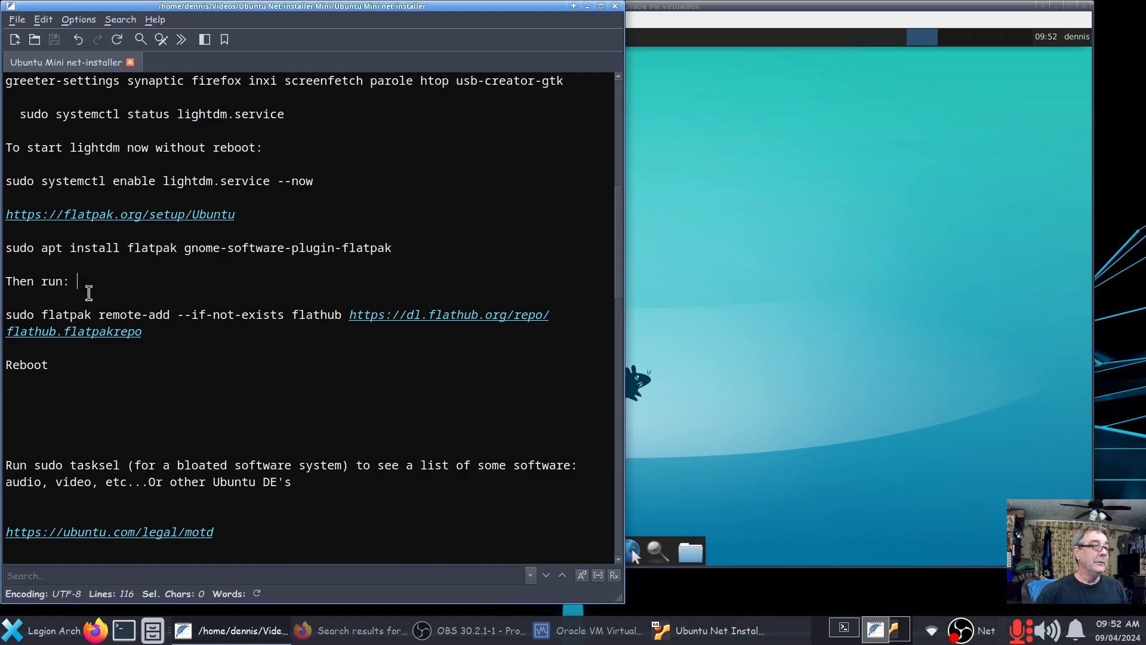
- Consult the flatpak notes, run lsblk in a guest terminal to examine the disk partitions, and close the terminal
scroll(104, 313, "up", 1)
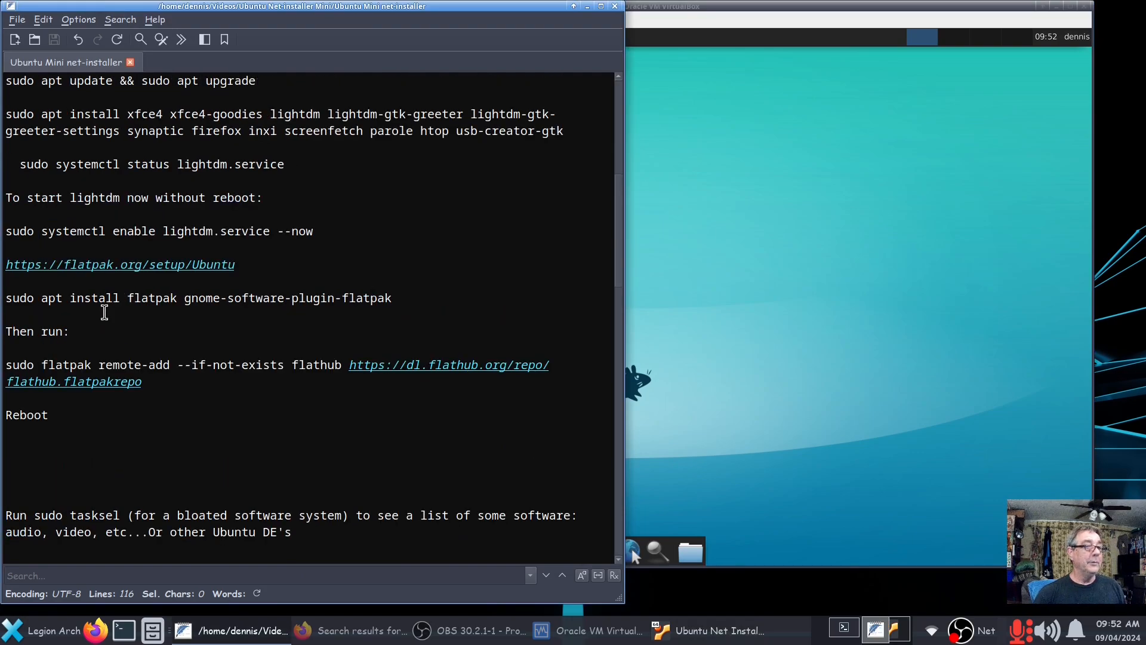
left_click(789, 226)
left_click(570, 552)
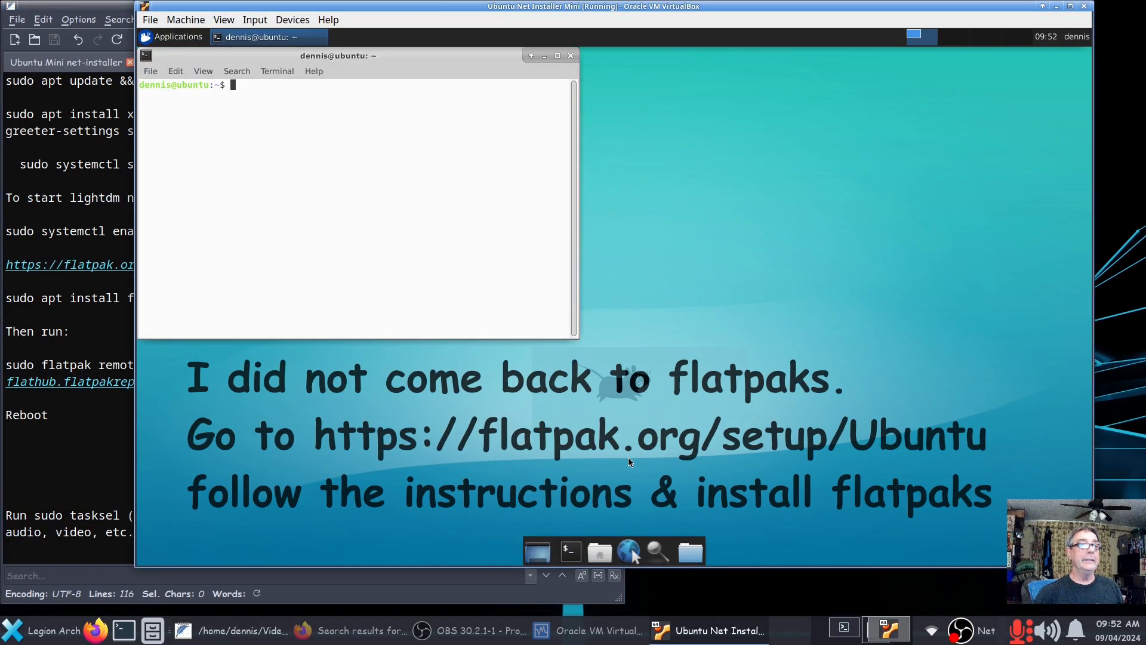
type("lsblk")
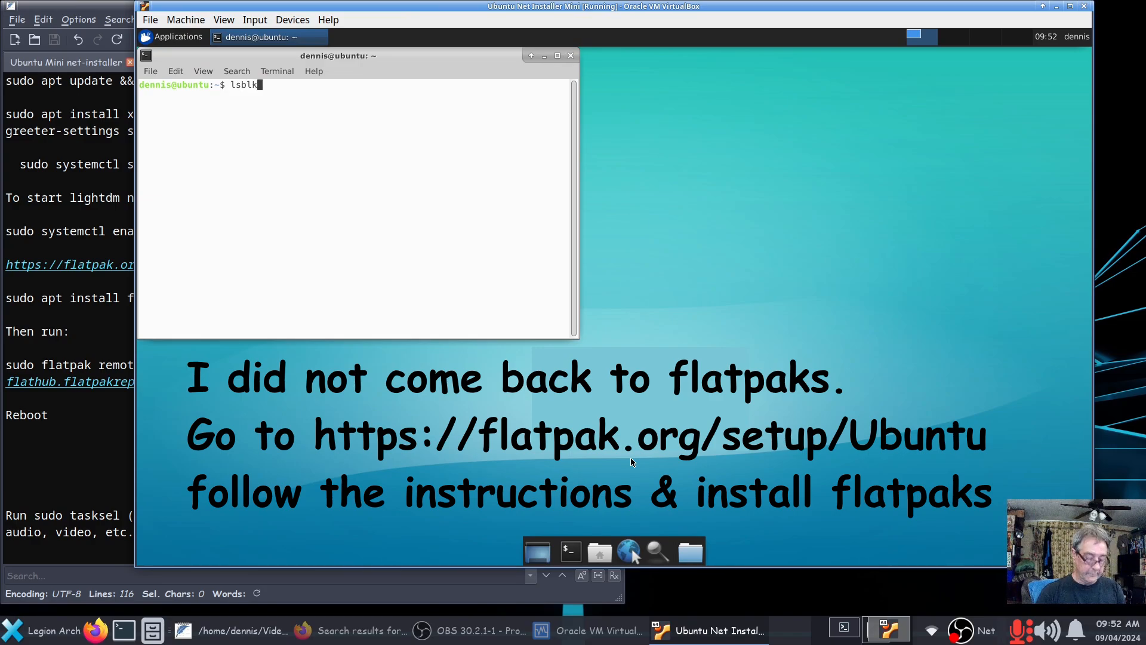
key("Return")
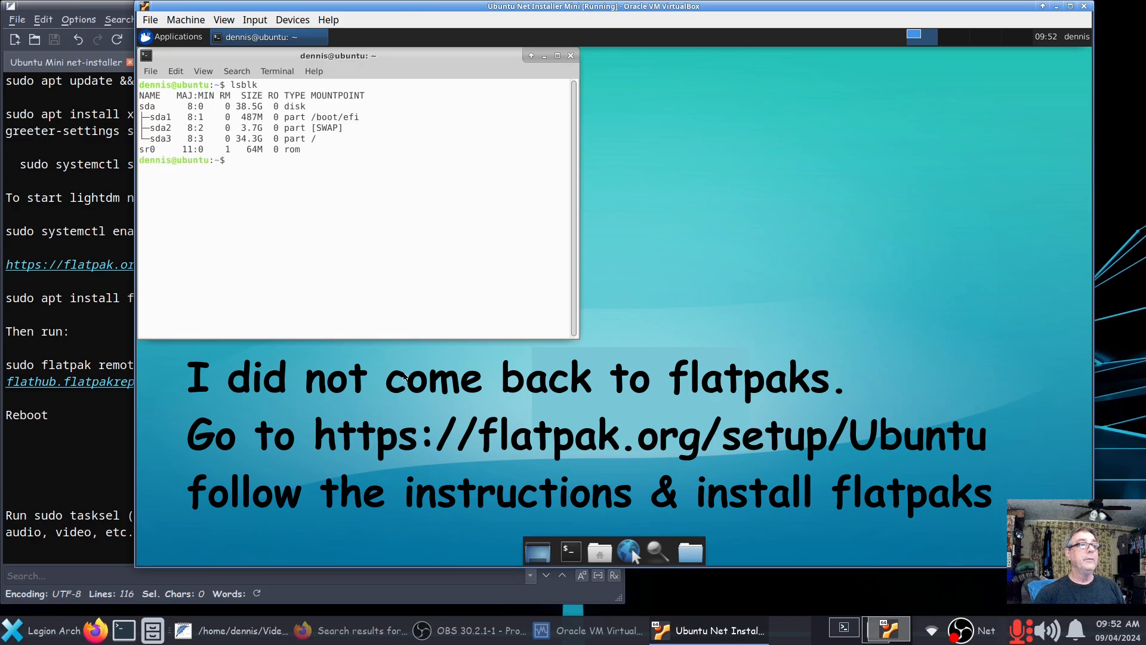
left_click_drag(336, 115, 408, 219)
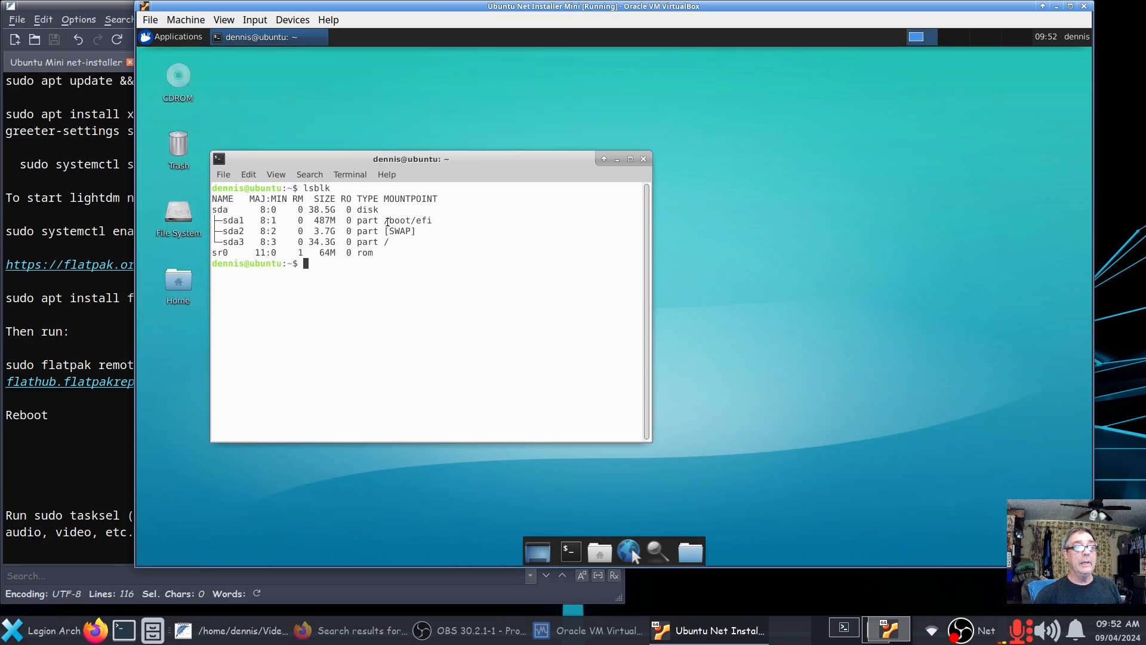
left_click_drag(220, 222, 441, 408)
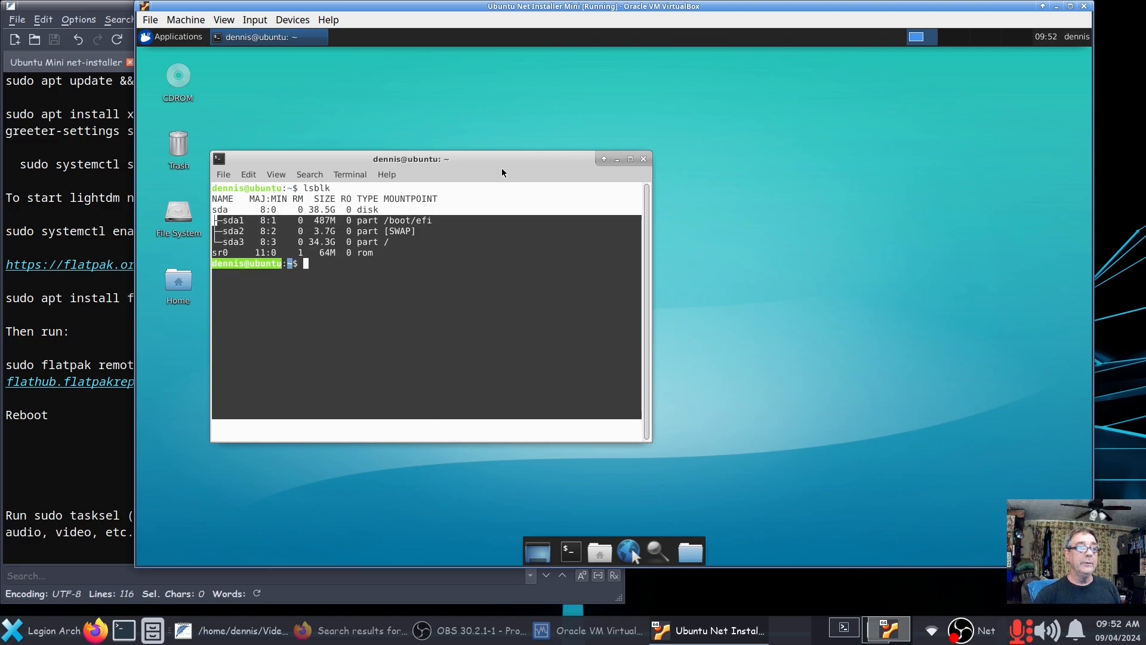
left_click(418, 257)
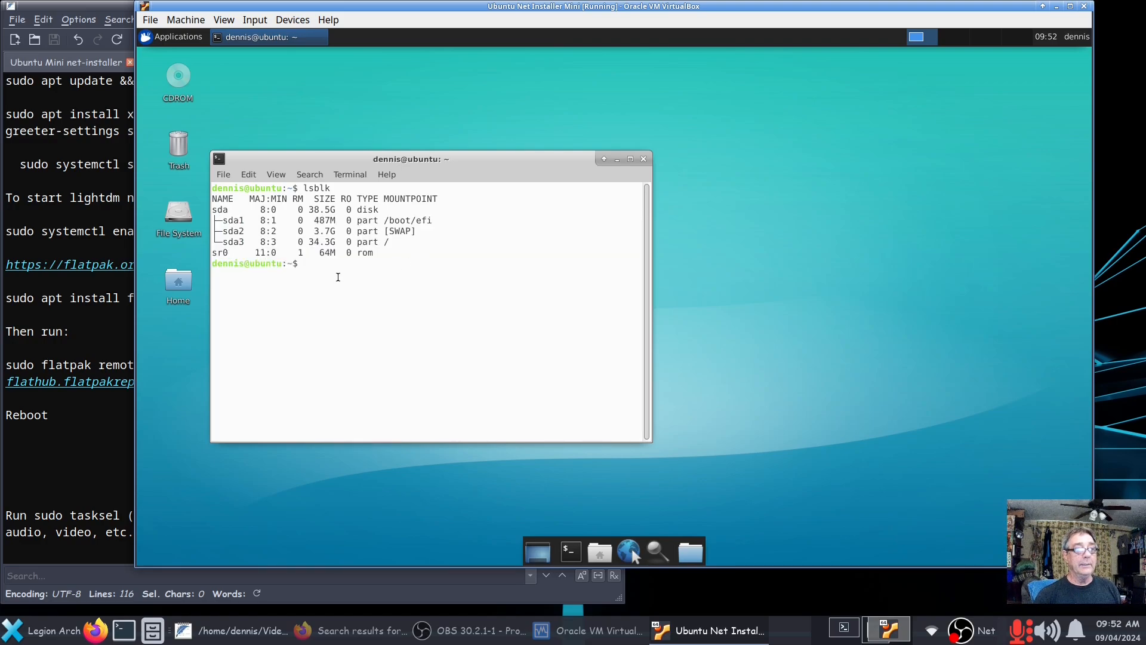
left_click(641, 159)
- Run "inxi -SAGM" in a new guest terminal to examine the system, machine, graphics and audio details
left_click(570, 549)
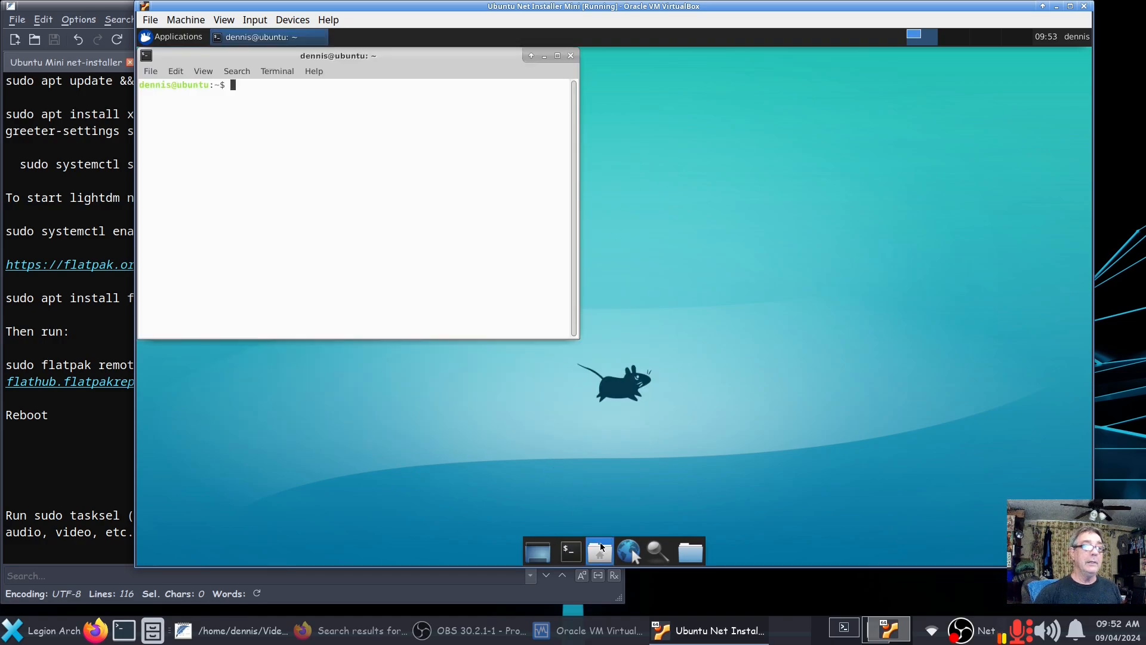
type("inxi ")
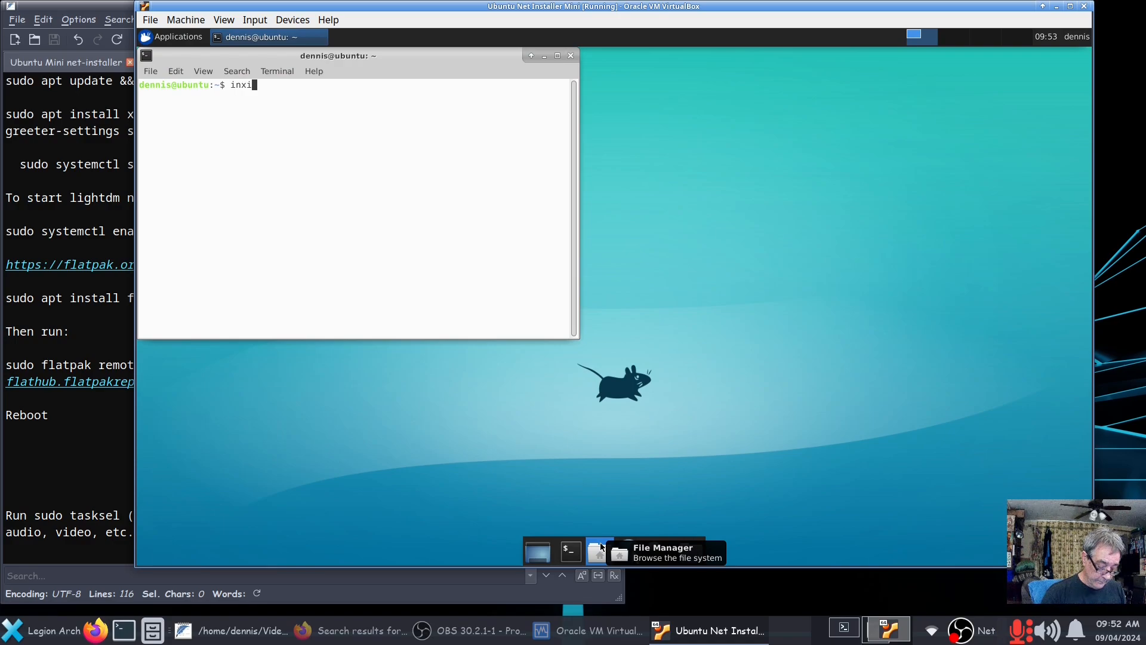
type("-SAGM")
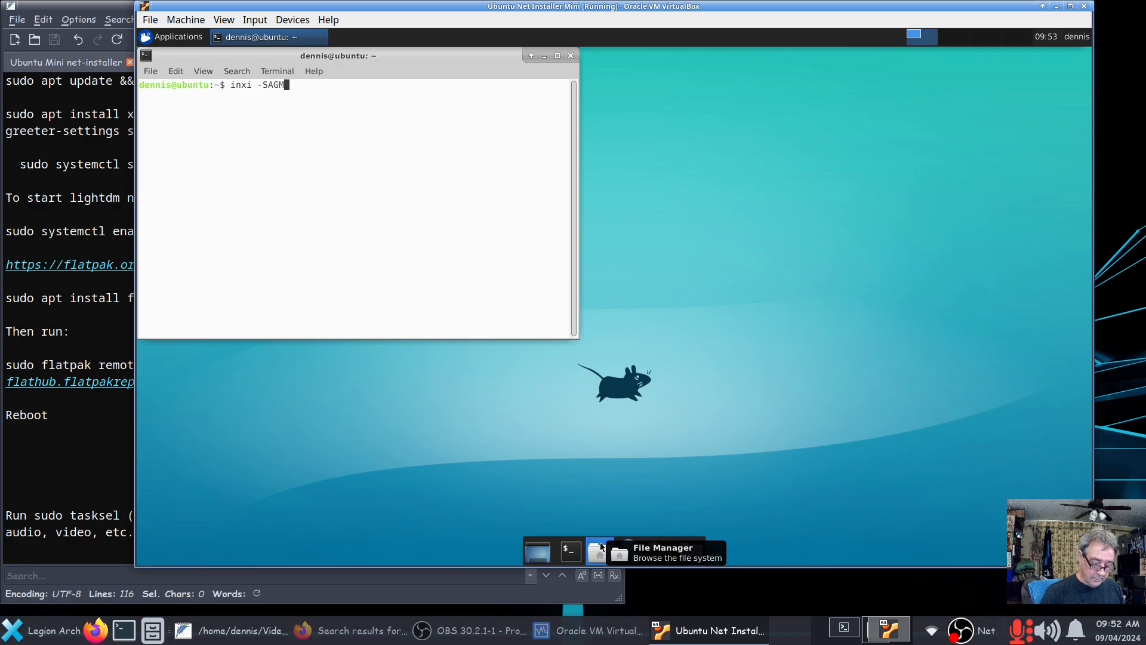
key("Return")
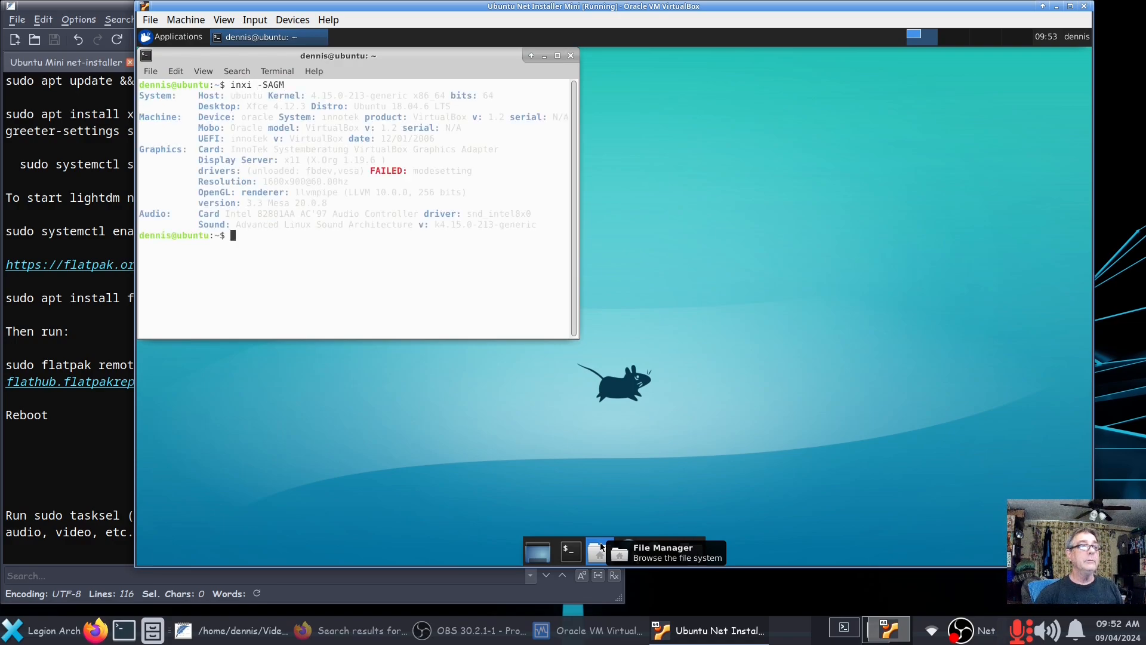
- Switch the terminal's preferences to a black background with larger text, highlight the display server entry, and close the terminal
left_click(178, 72)
left_click(186, 151)
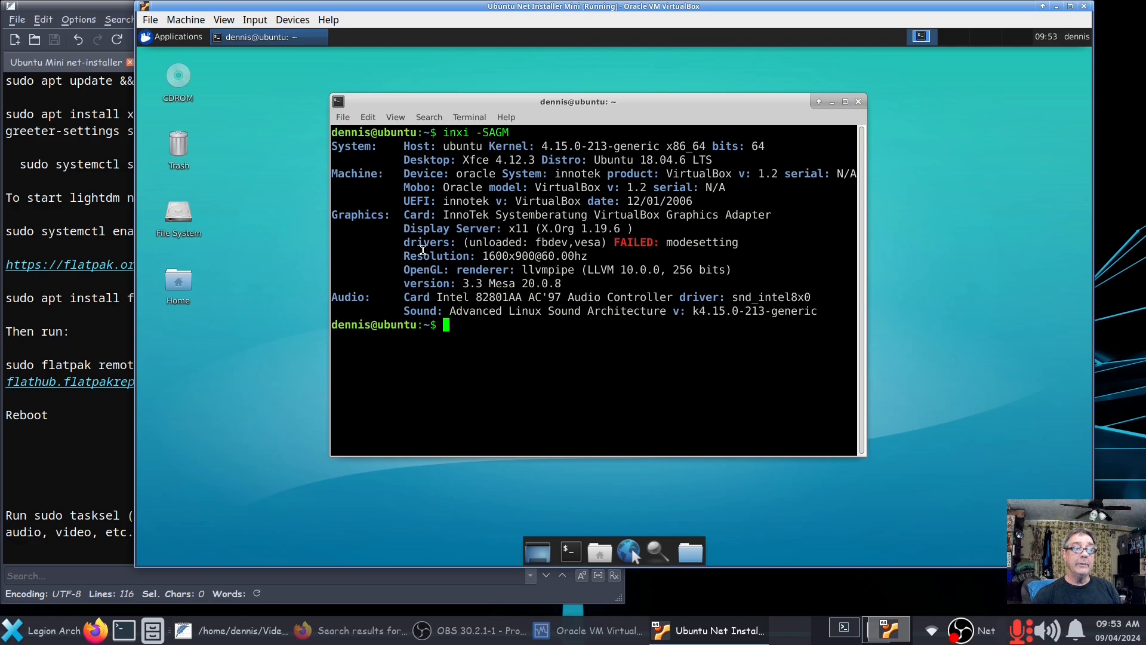
left_click_drag(503, 228, 648, 231)
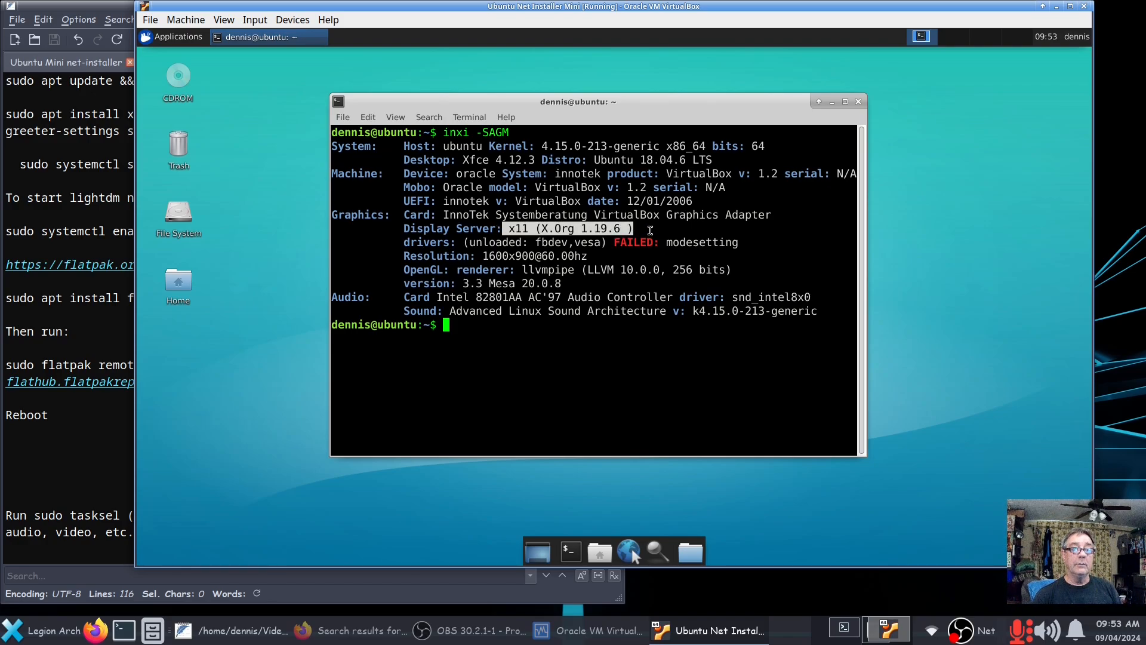
left_click(648, 231)
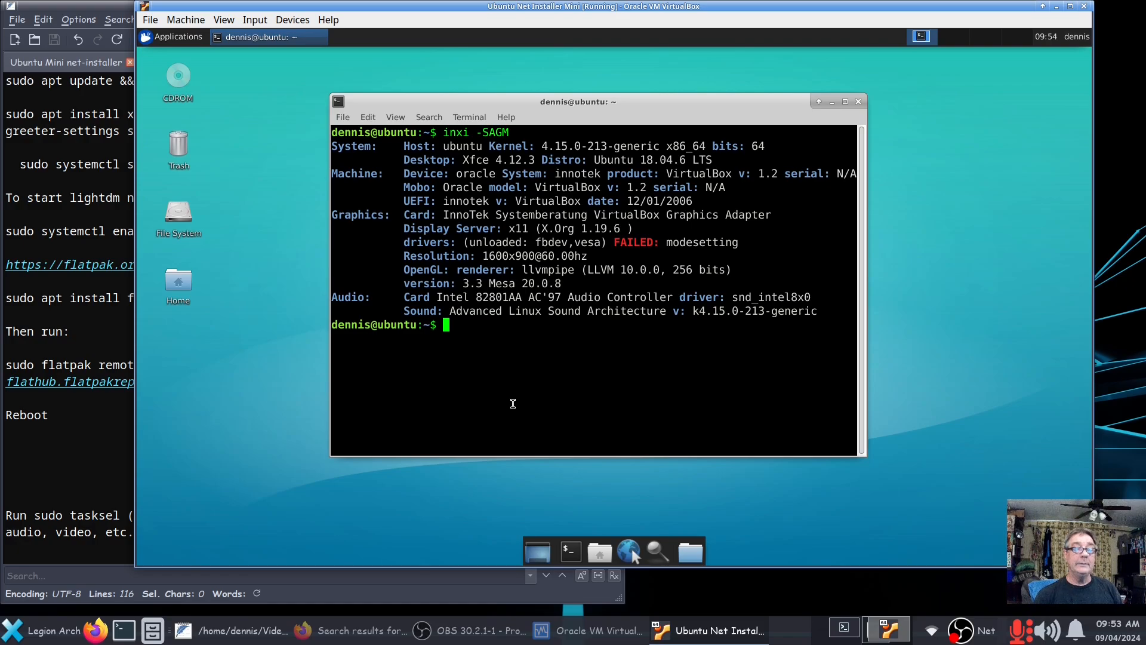
key("ctrl+d")
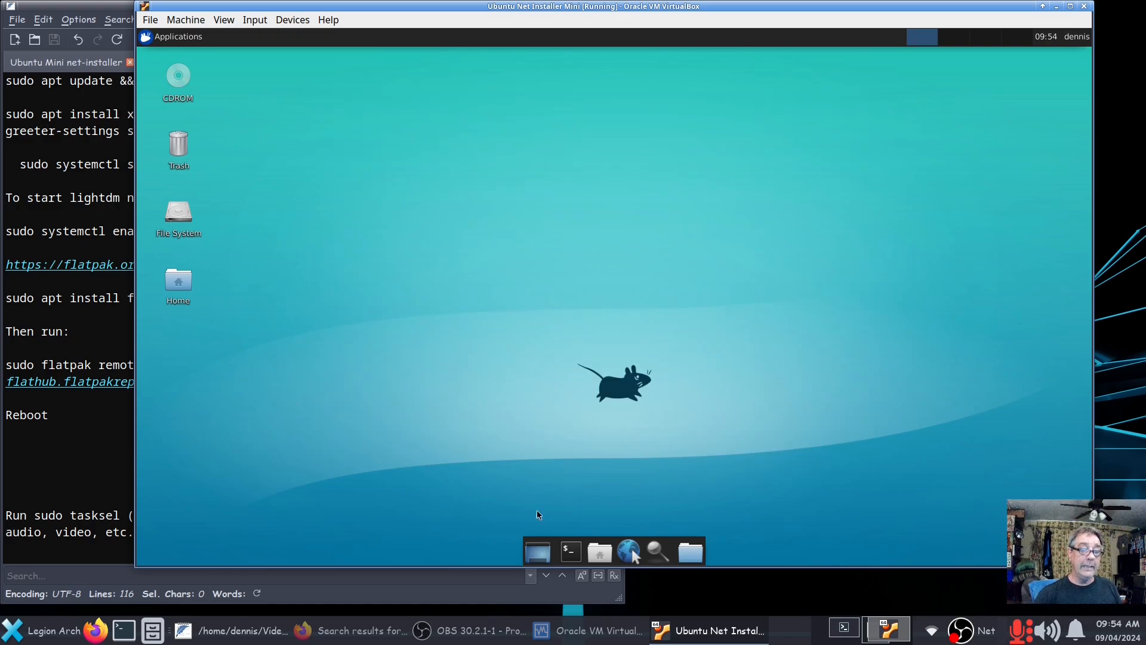
- Run "sudo apt search pavucontrol" in a terminal, entering the sudo password, check the pavucontrol entry and close the terminal
left_click(571, 553)
type("sudo ap")
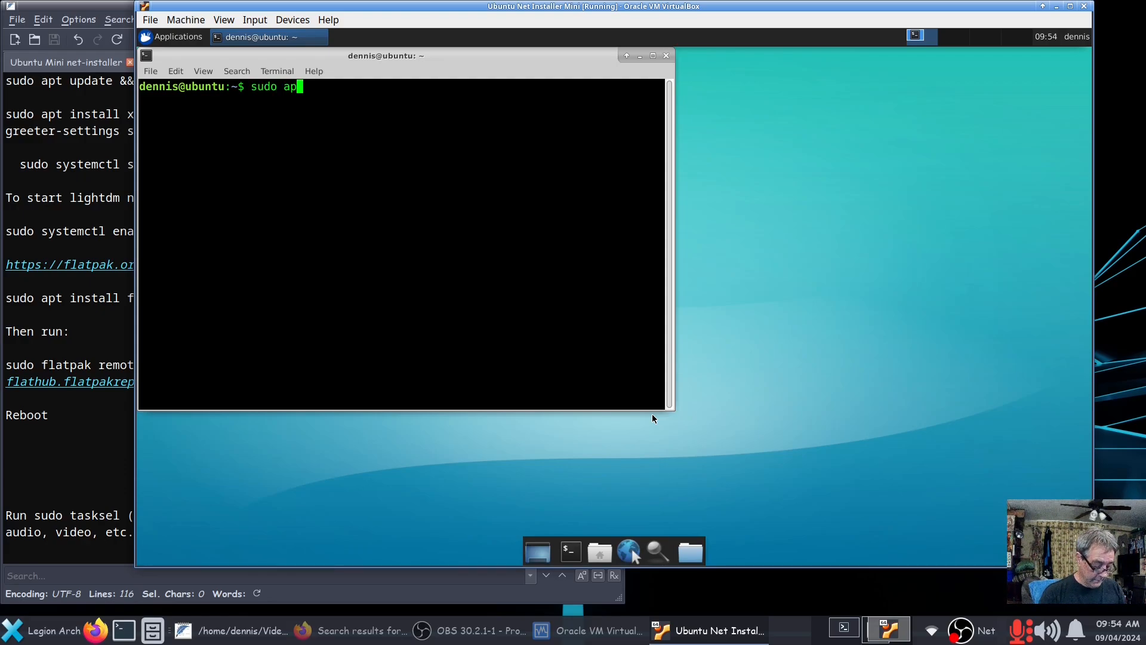
type("t search")
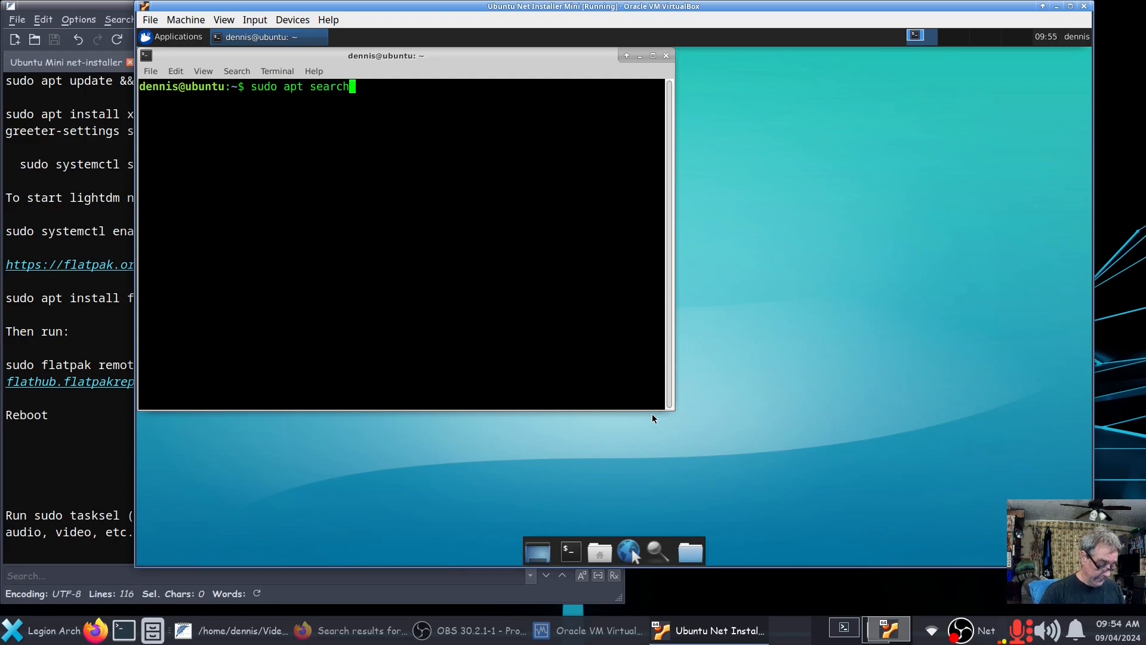
type(" pavucontrol")
key("Return")
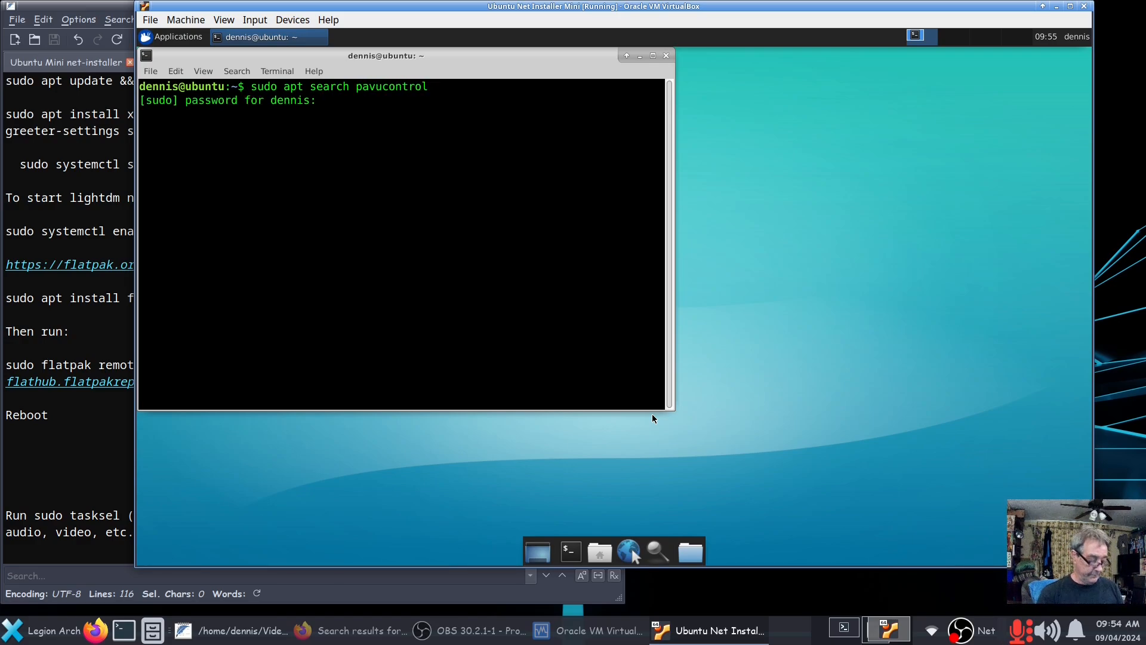
key("Return")
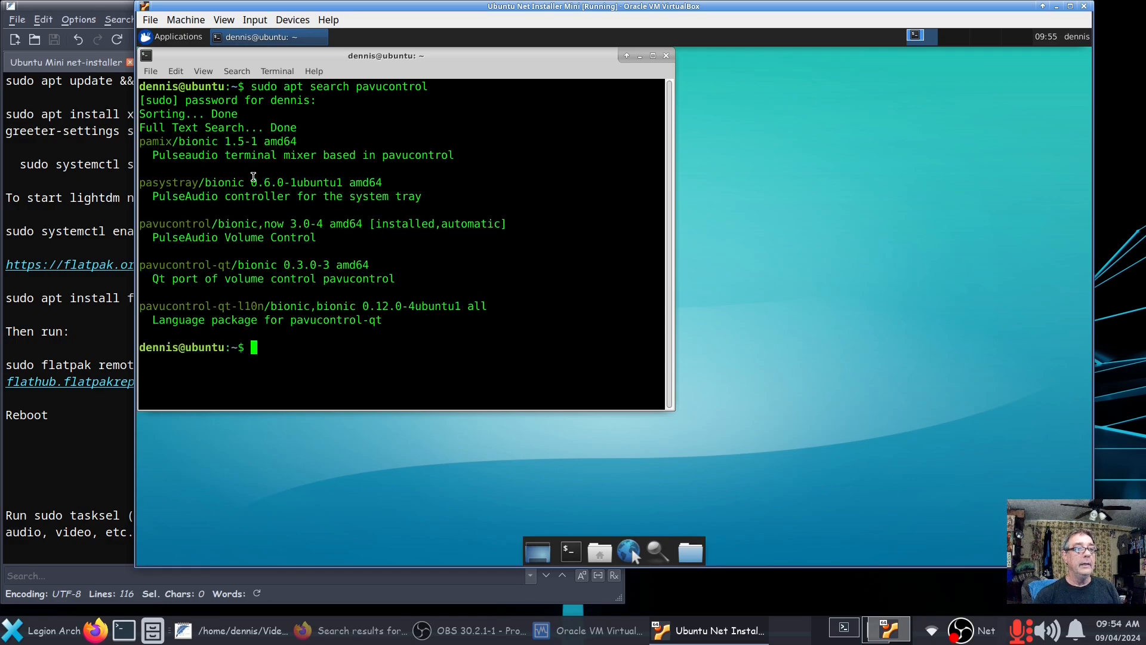
left_click_drag(356, 227, 159, 228)
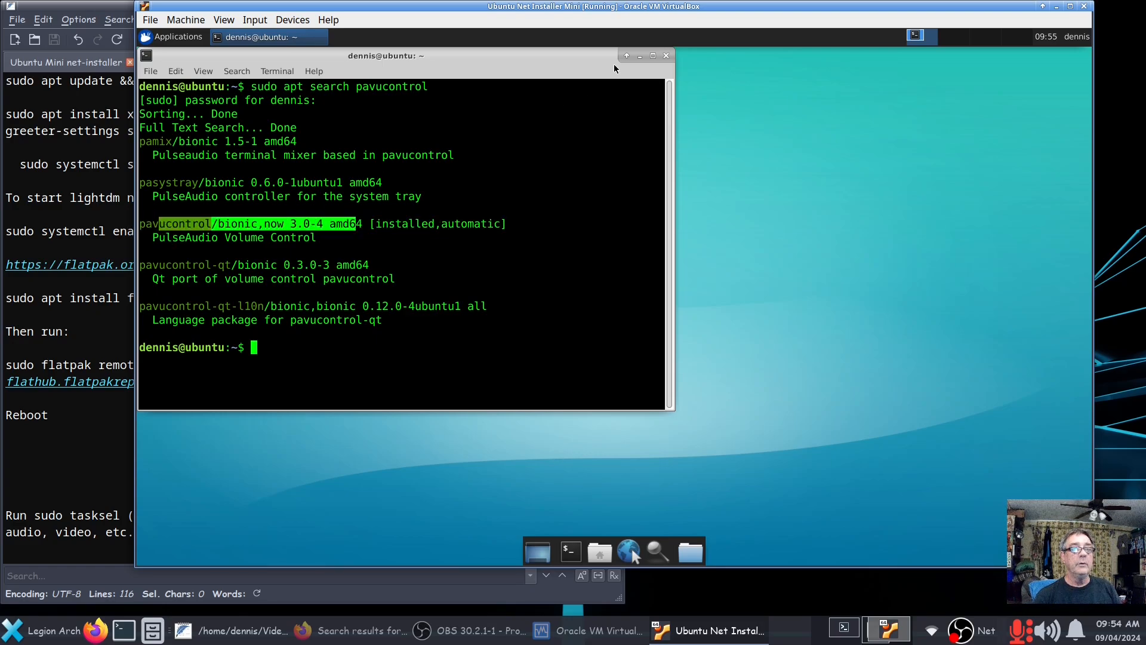
left_click(666, 56)
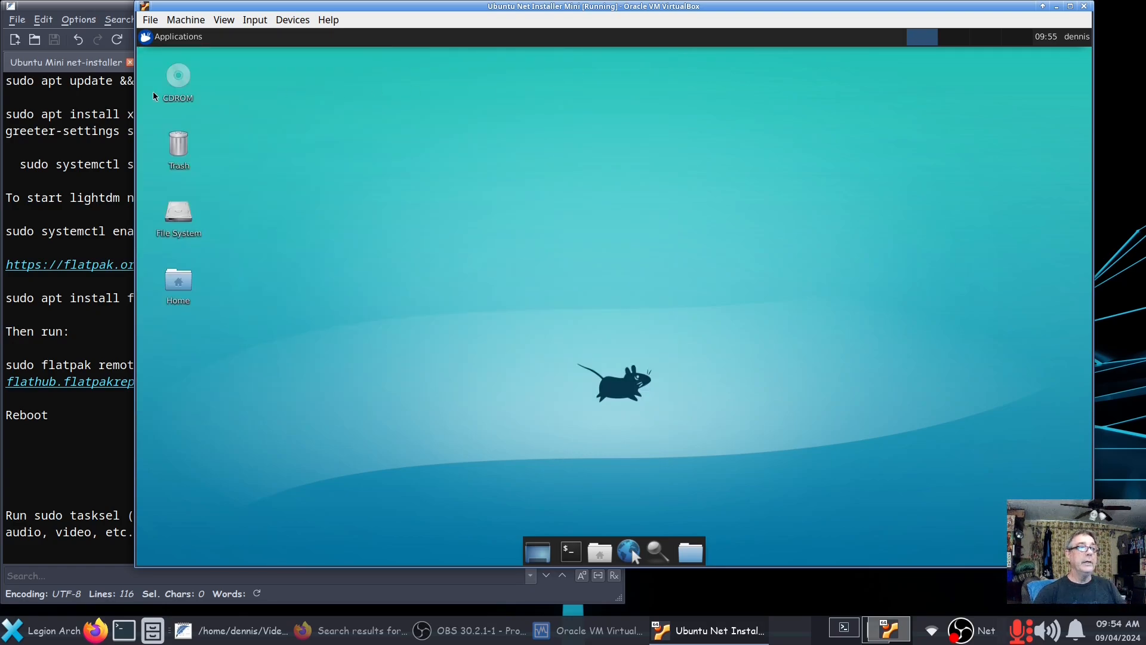
- Shut down the Ubuntu Net Installer Mini guest from its Xfce session
left_click(163, 38)
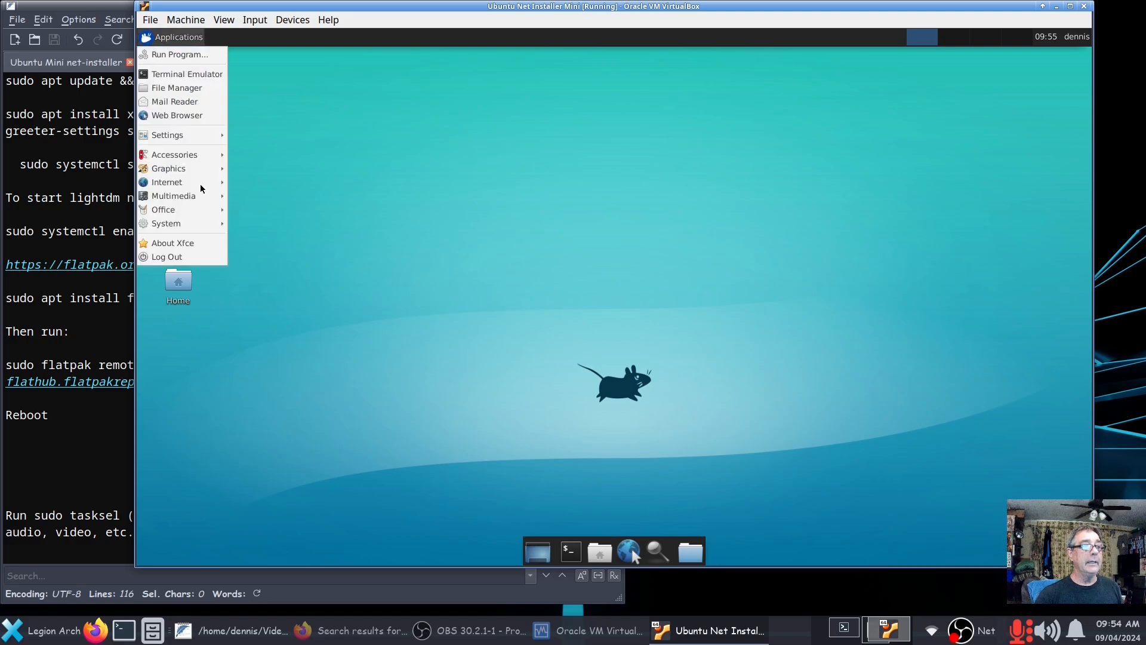
left_click(203, 253)
left_click(672, 261)
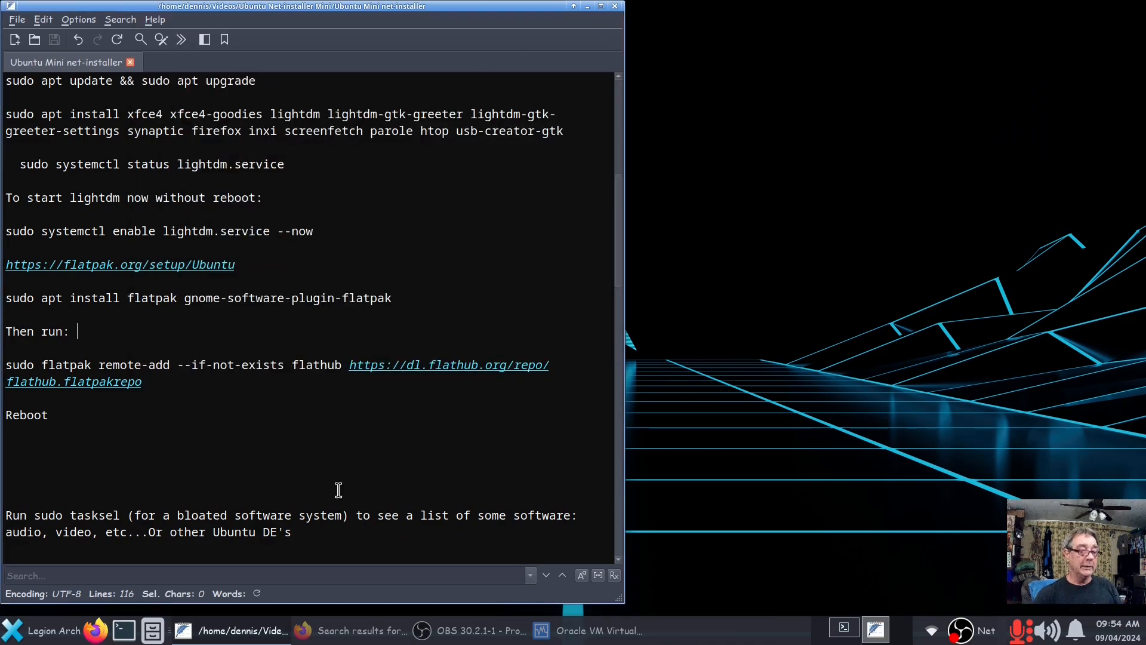
- Start the "Ubuntu Net Installer Mini Xfce4" virtual machine from VirtualBox Manager
left_click(576, 640)
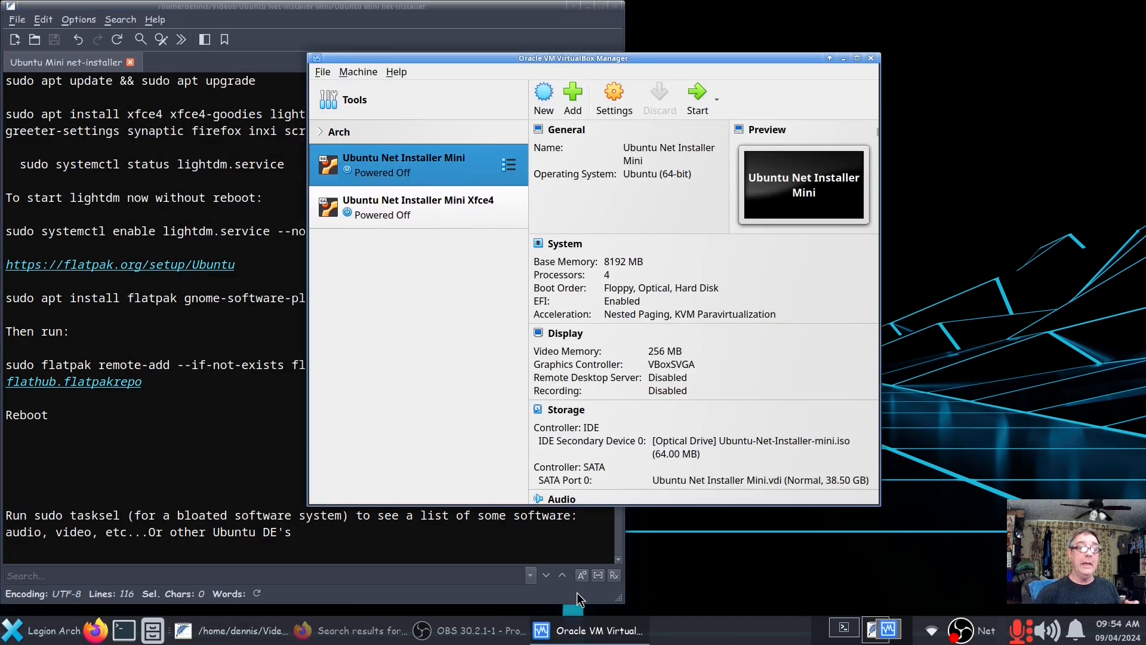
left_click(395, 215)
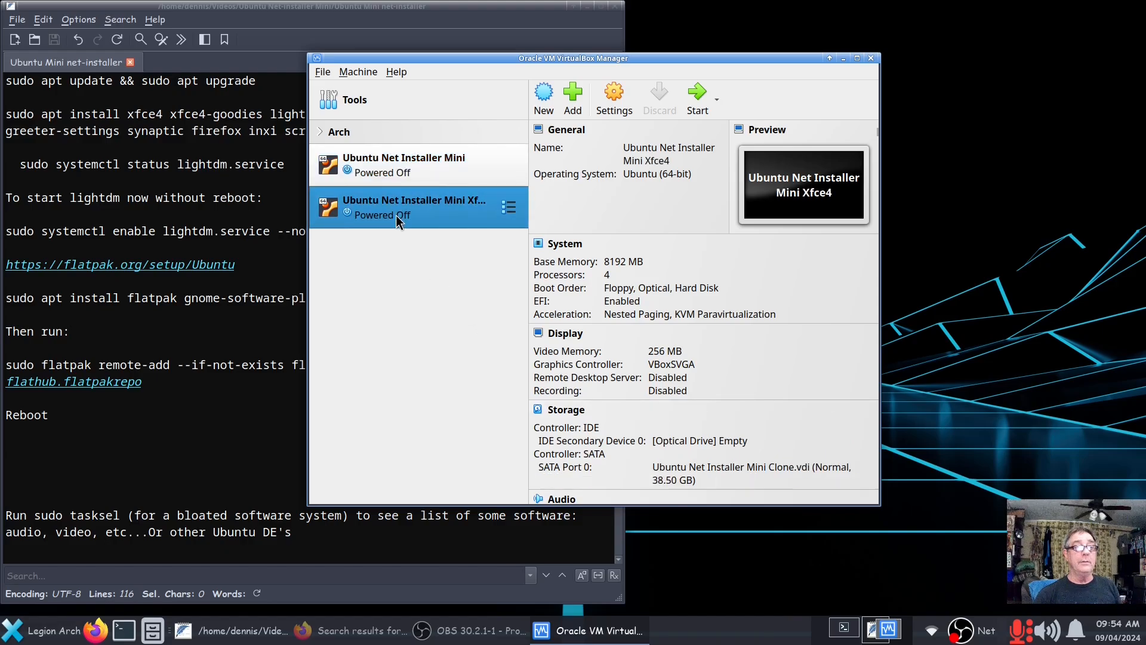
left_click(703, 108)
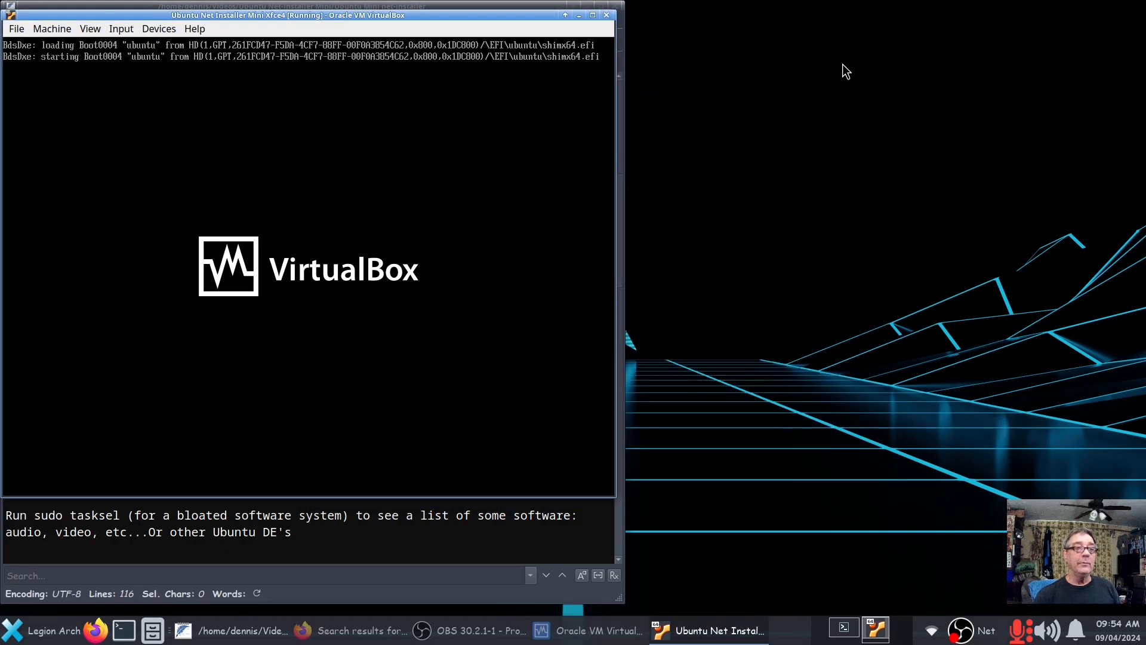
- Minimize the notes window and log in to the Xfce4 guest with the account password
left_click(500, 561)
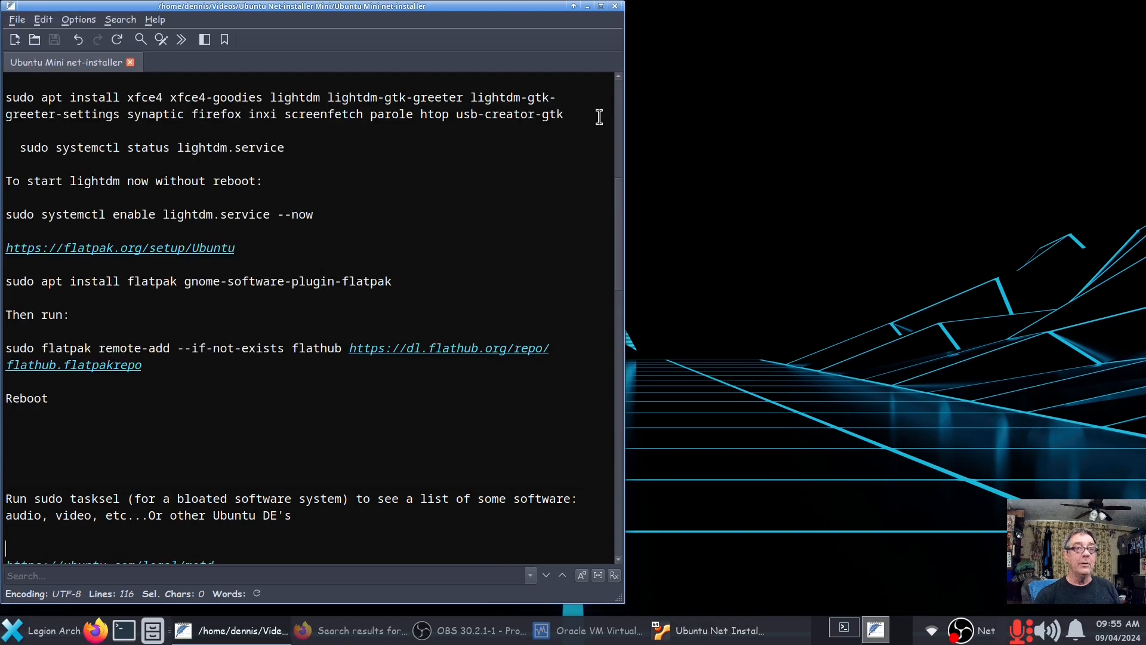
left_click(587, 7)
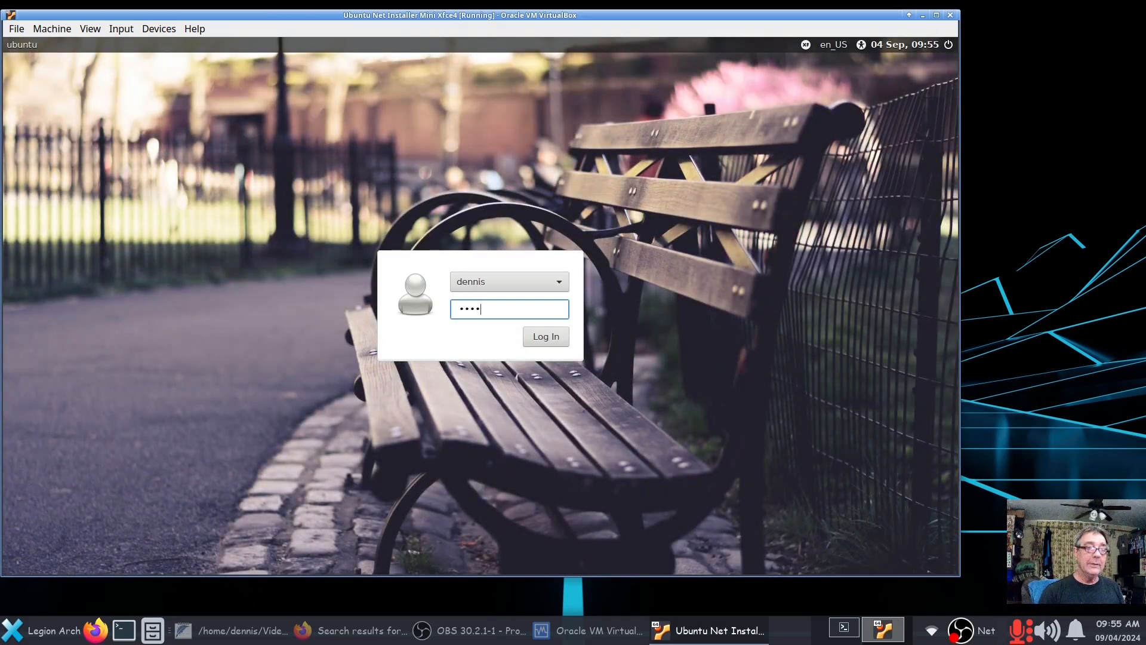
key("Return")
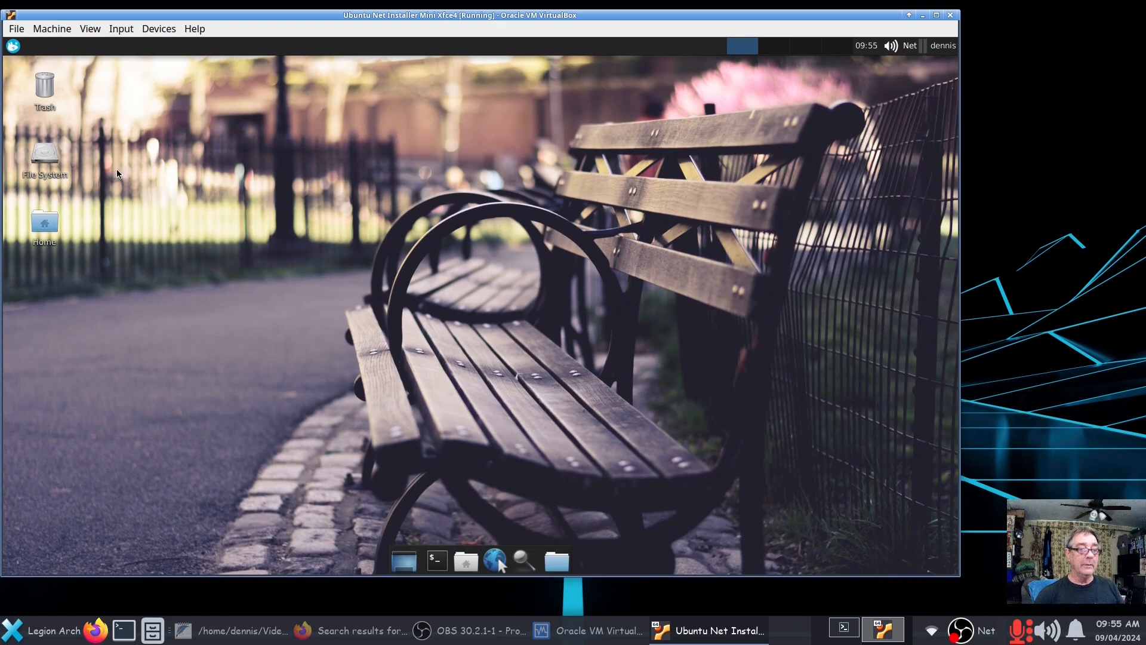
- Examine the Internet and Multimedia applications installed in the Xfce4 guest, and close the applications menu
left_click(13, 46)
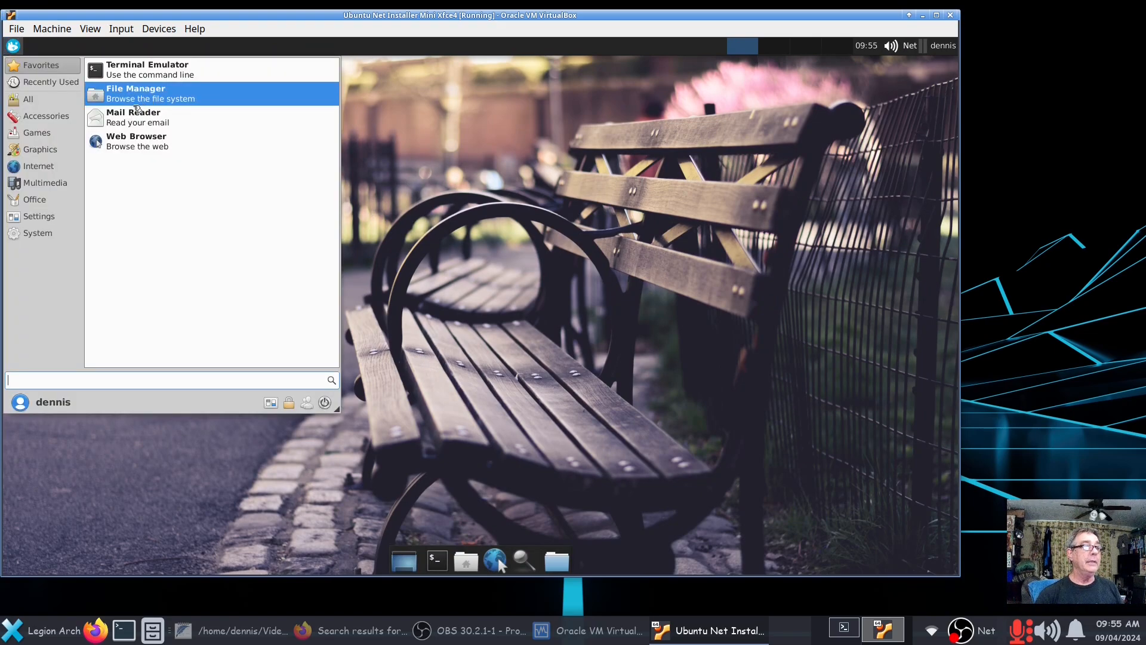
left_click(45, 167)
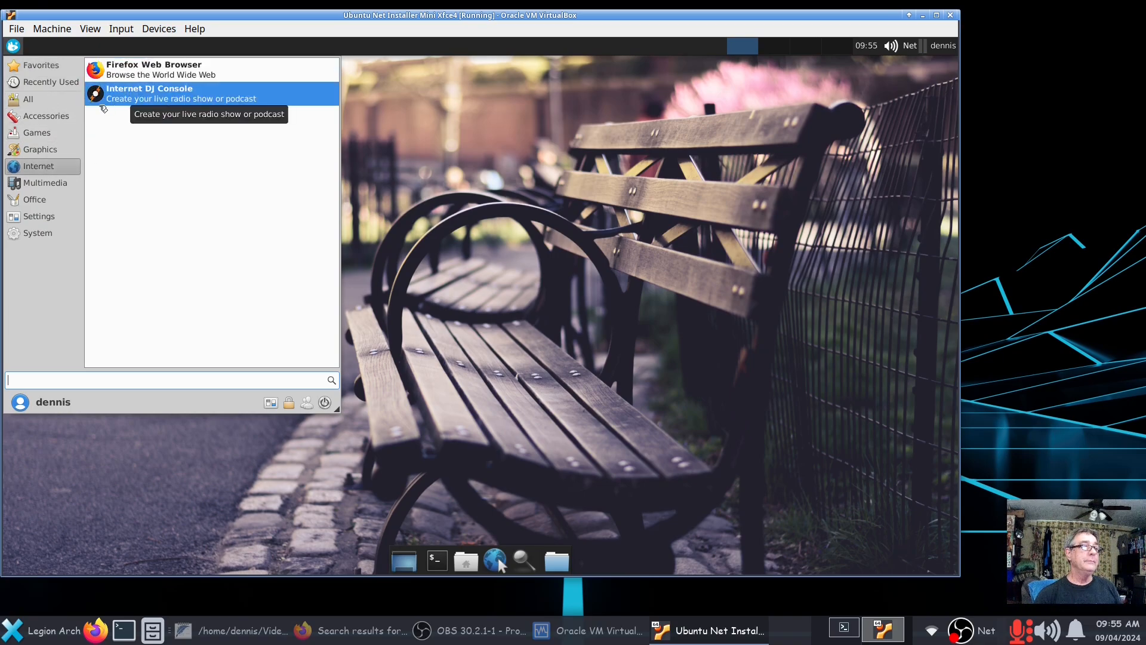
left_click(27, 186)
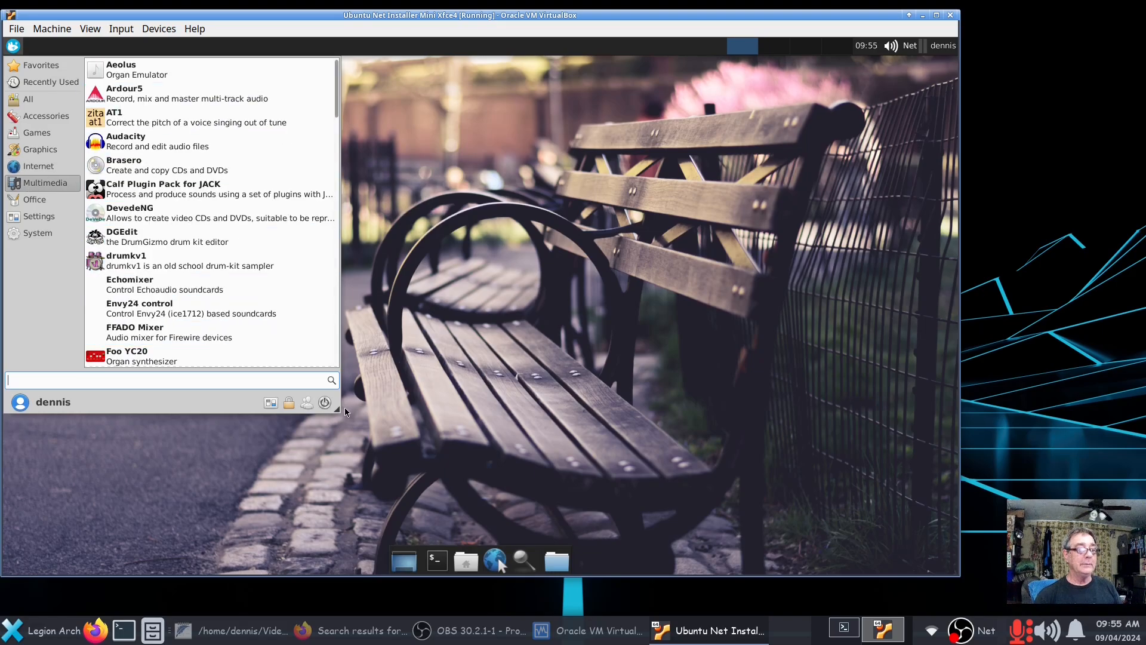
left_click(352, 445)
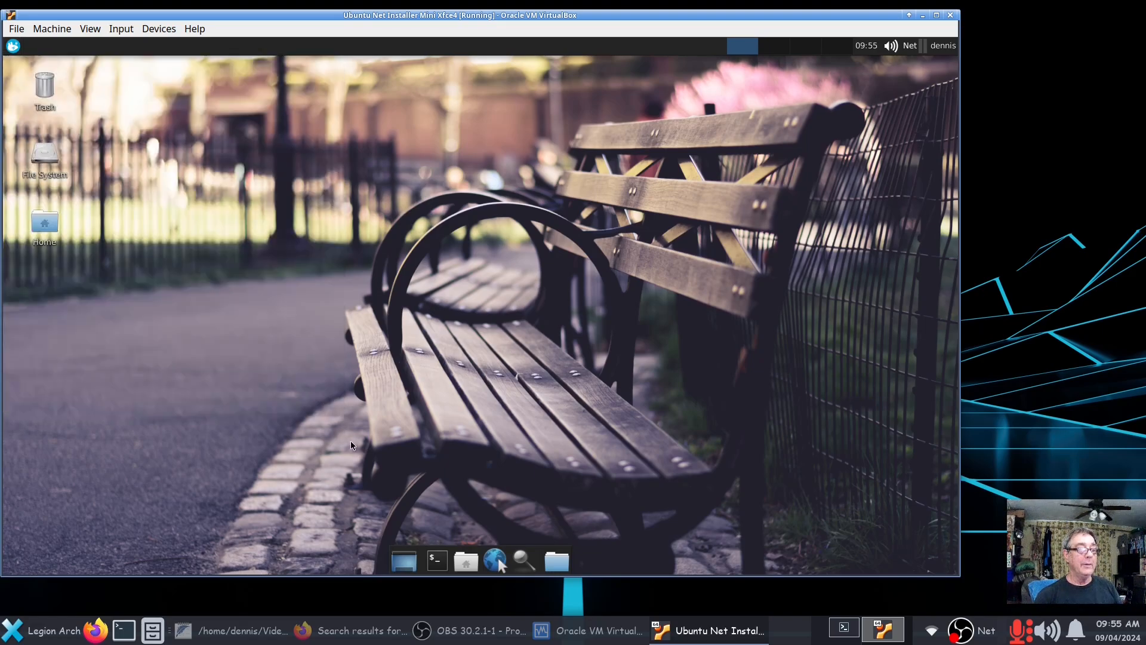
- Enlarge the guest's applications menu and look through its Graphics and Multimedia categories
left_click(13, 46)
left_click_drag(333, 406, 349, 532)
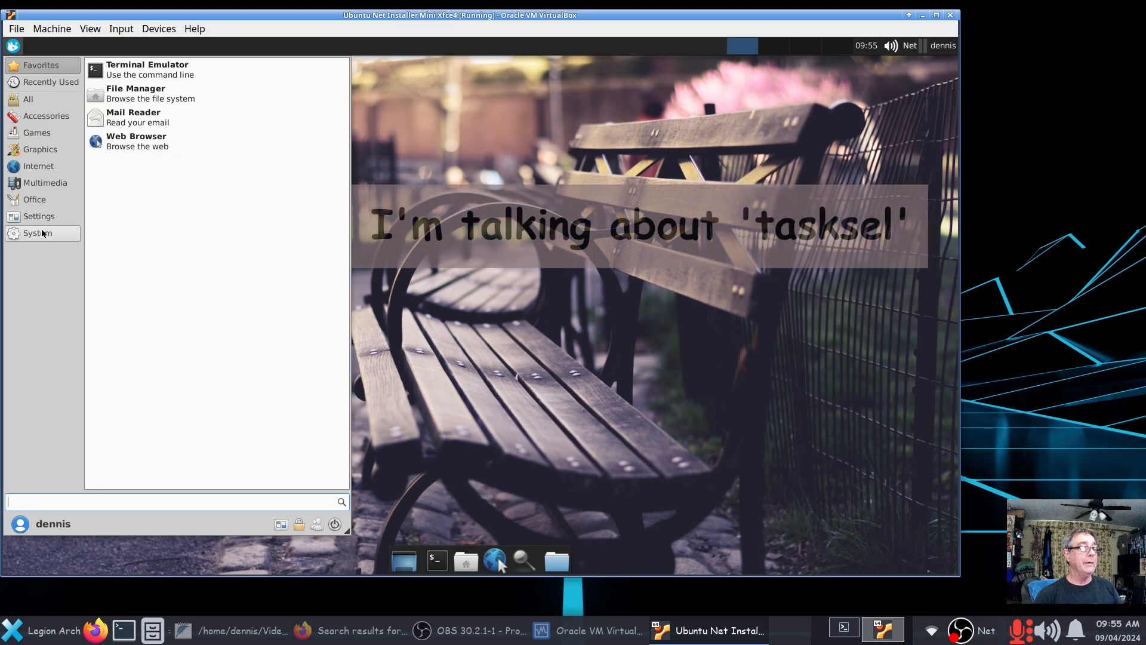
left_click(38, 153)
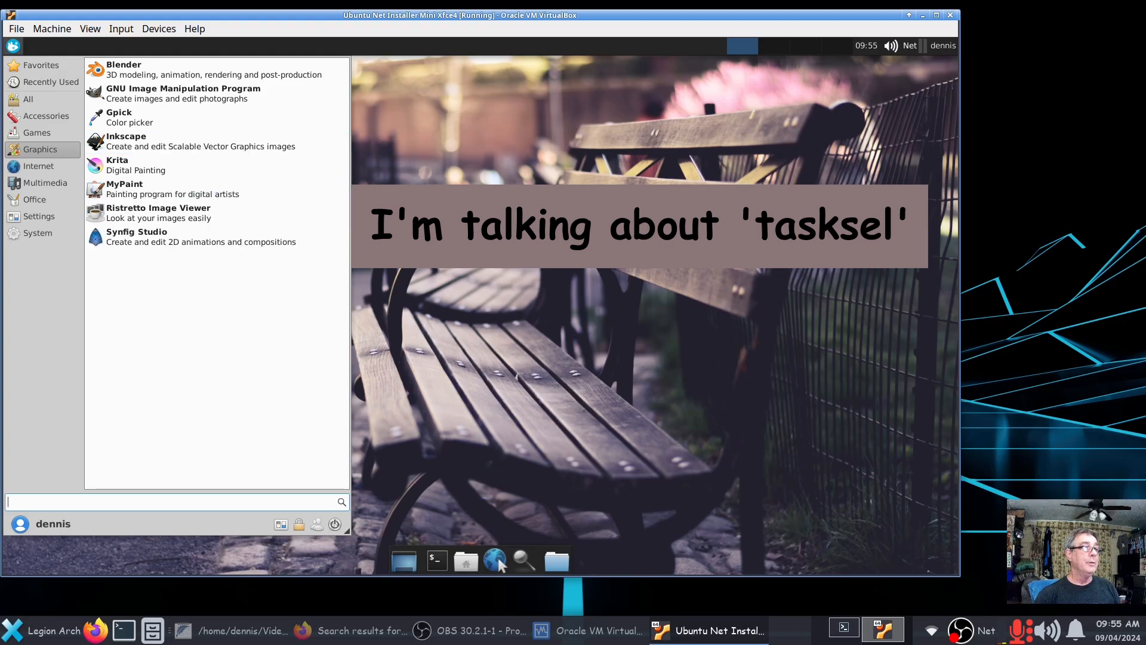
left_click(44, 183)
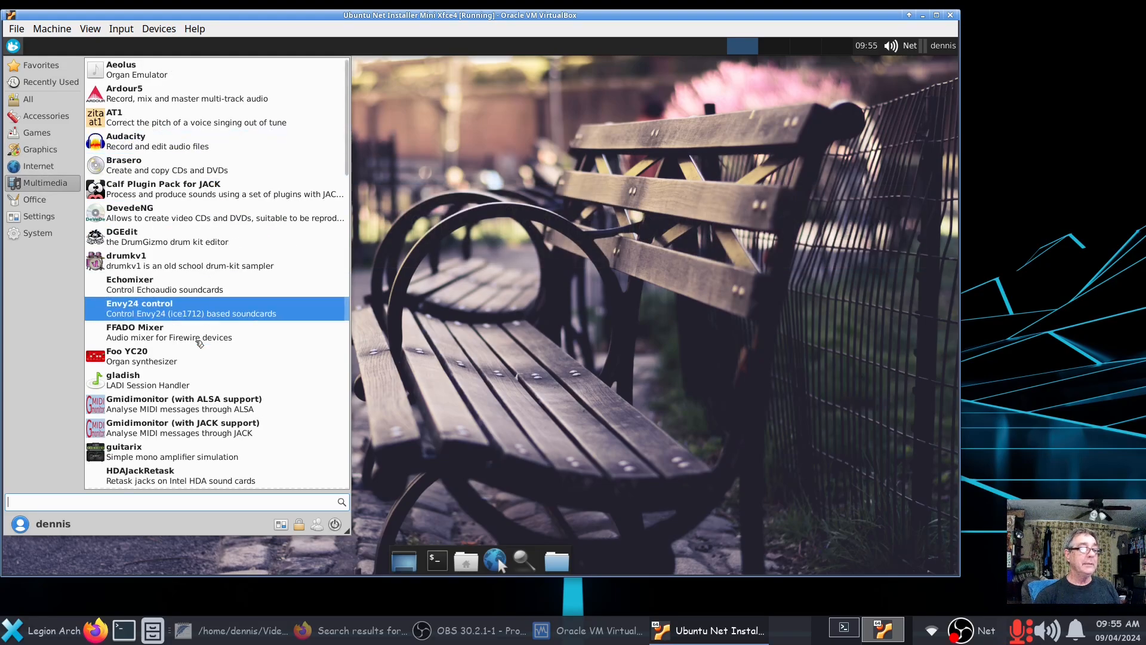
left_click(512, 329)
- Run "sudo tasksel" in a guest terminal, entering the sudo password, and enlarge and reposition the terminal window
left_click(436, 561)
type("sudo tasksel")
key("Return")
key("Return")
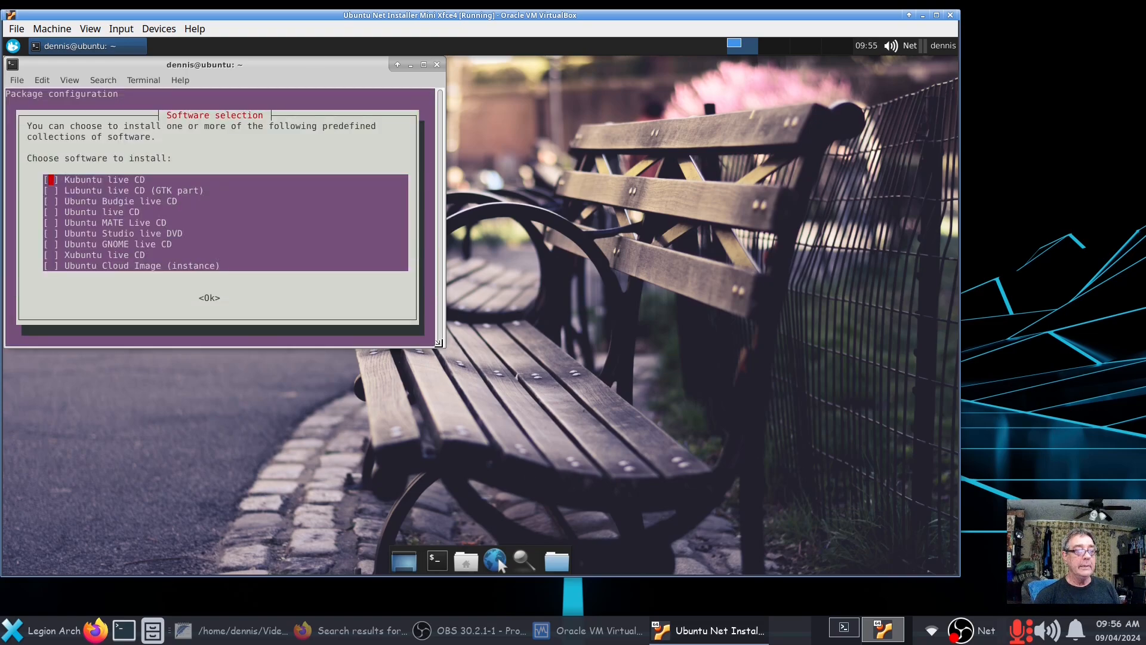
left_click_drag(440, 344, 775, 533)
left_click_drag(621, 71, 736, 85)
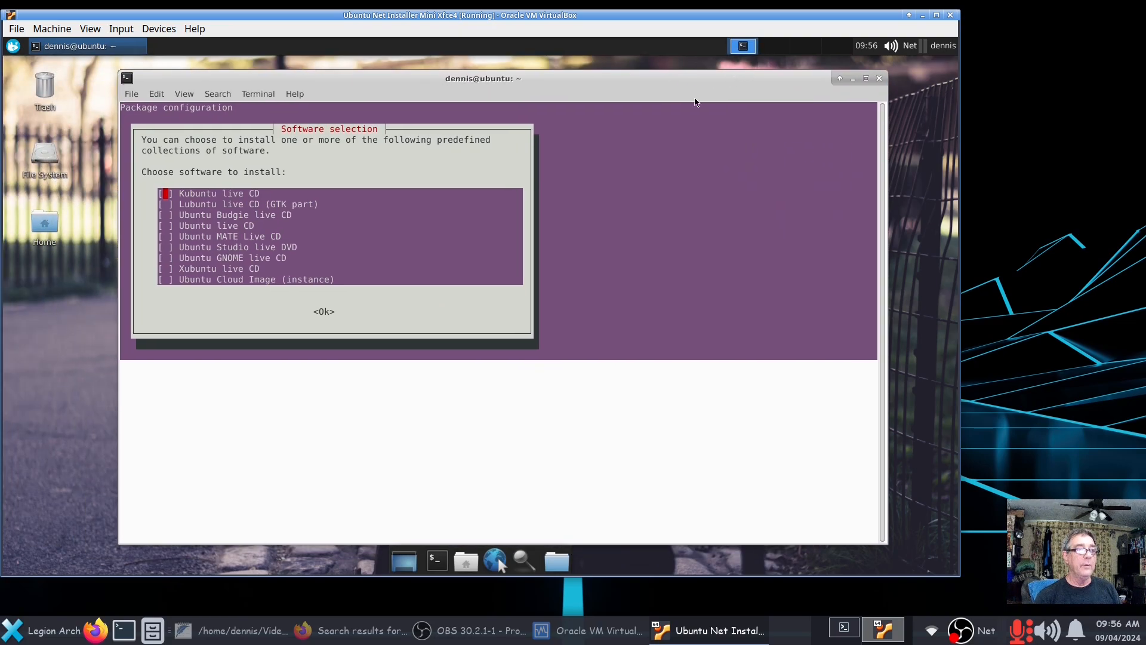
- Exit tasksel and run "sudo tasksel" again so its software selection uses the enlarged terminal
key("Escape")
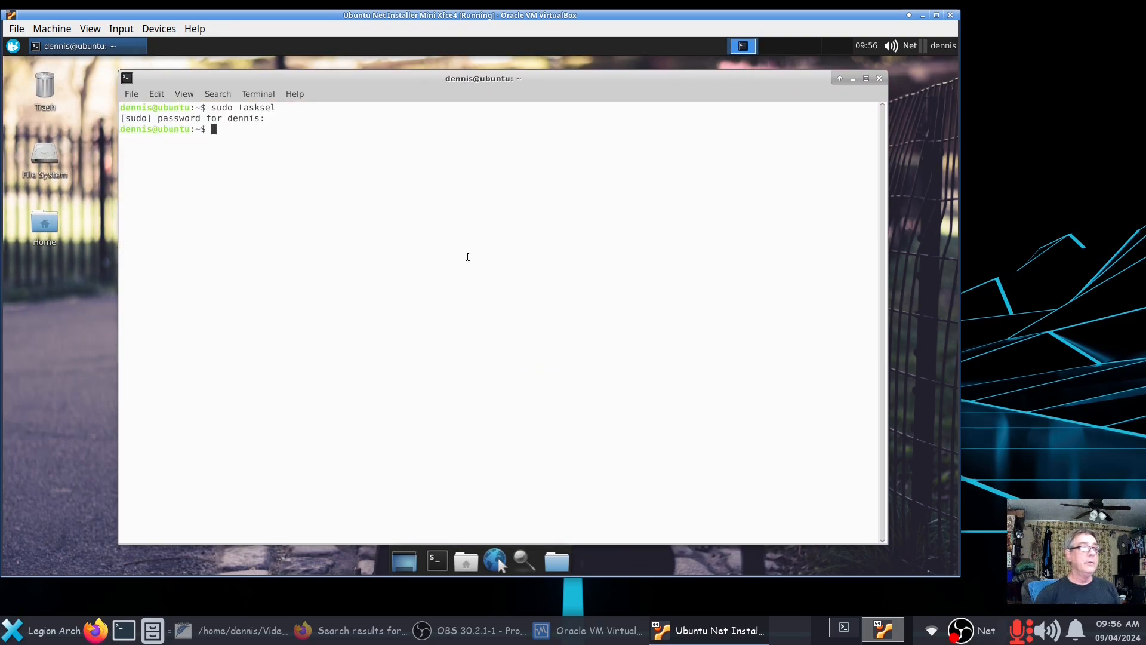
key("Up")
key("Return")
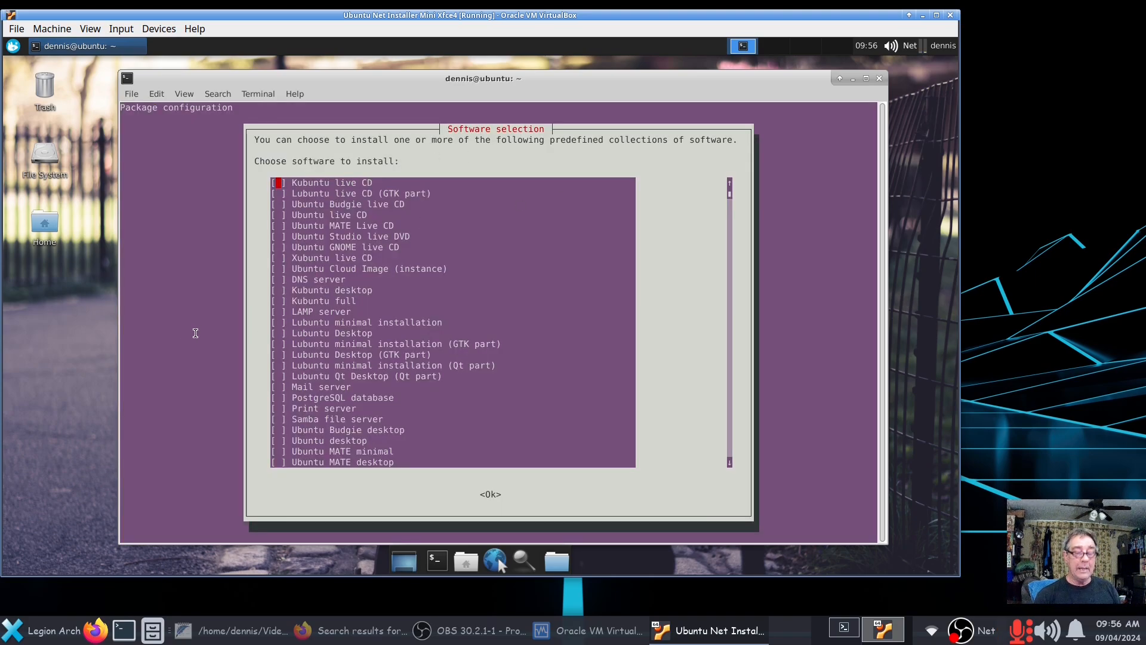
- Look through tasksel's whole software list, from the live CD images to the OpenSSH and Basic Ubuntu server entries
key("Down")
key("Down")
key("Down")
key("Down")
key("Down")
key("Down")
key("Down")
key("Down")
key("Down")
key("Down")
key("Down")
key("Down")
key("Down")
key("Down")
key("Down")
key("Down")
key("Down")
key("Down")
key("Down")
key("Down")
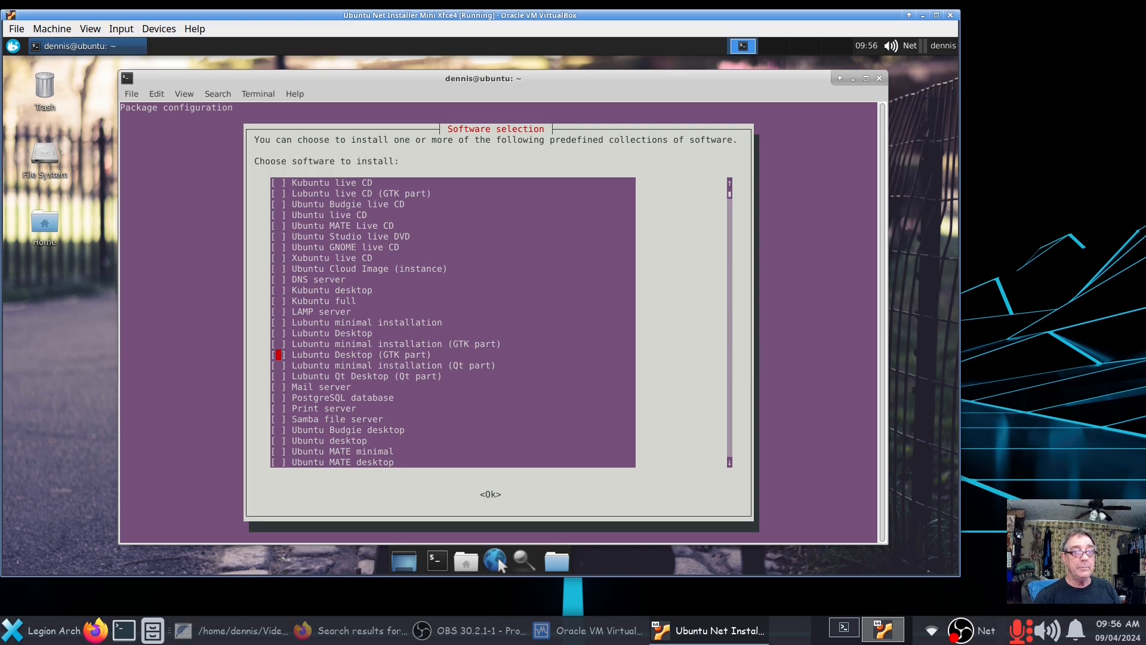
key("Down")
key("Down")
key("Down")
key("Down")
key("Down")
key("Down")
key("Down")
key("Down")
key("Down")
key("Down")
key("Down")
key("Down")
key("Down")
key("Down")
key("Down")
key("Down")
key("Down")
key("Down")
key("Down")
key("Down")
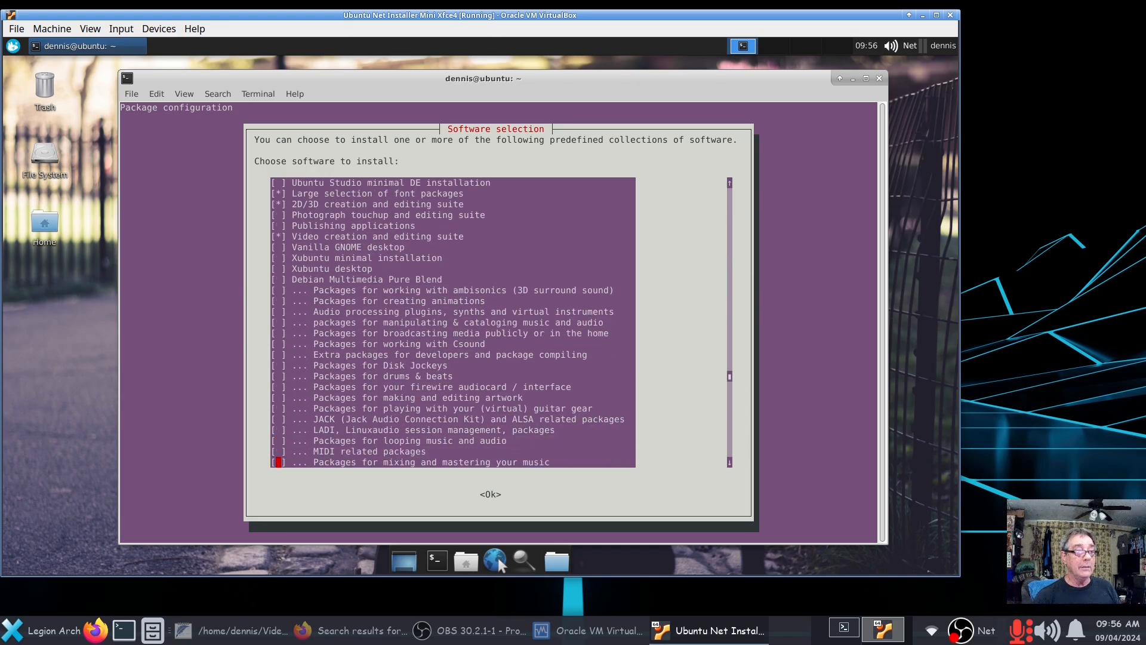
key("Down")
key("Down")
key("Down")
- Return to Publishing applications and examine the entries from there through the Debian Multimedia packages to Basic Ubuntu server
key("Up")
key("Up")
key("Up")
key("Up")
key("Up")
key("Up")
key("Up")
key("Up")
key("Up")
key("Up")
key("Up")
key("Up")
key("Up")
key("Up")
key("Up")
key("Up")
key("Up")
key("Up")
key("Up")
key("Up")
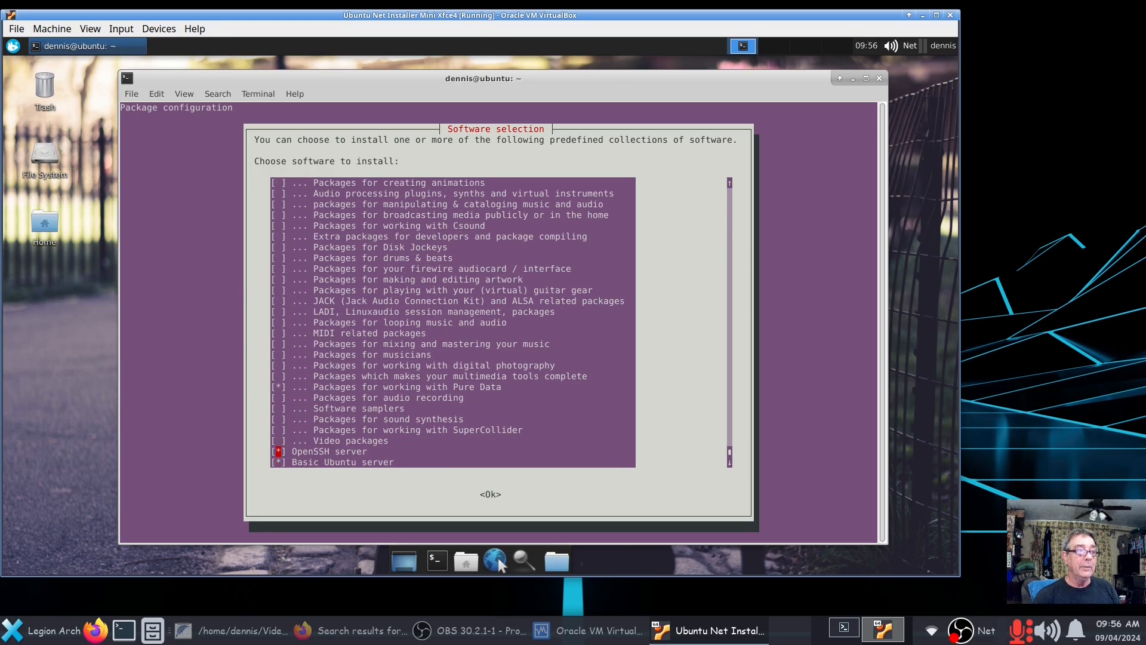
key("Up")
key("Up")
key("Up")
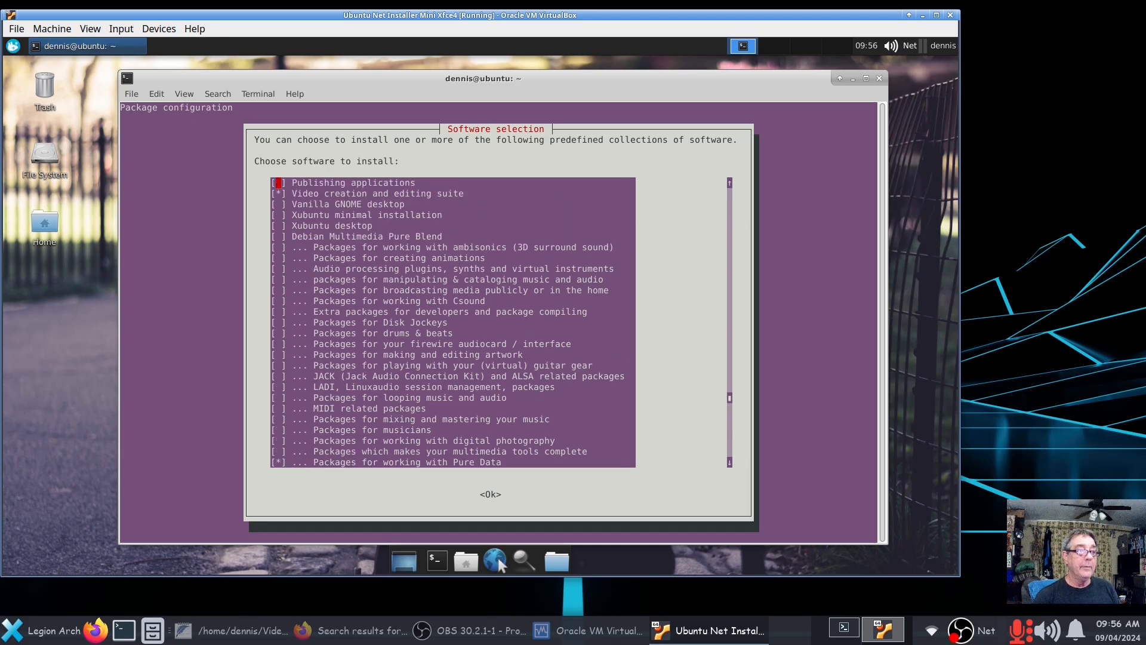
key("Down")
key("Down")
key("Down")
key("Down")
key("Down")
key("Down")
key("Down")
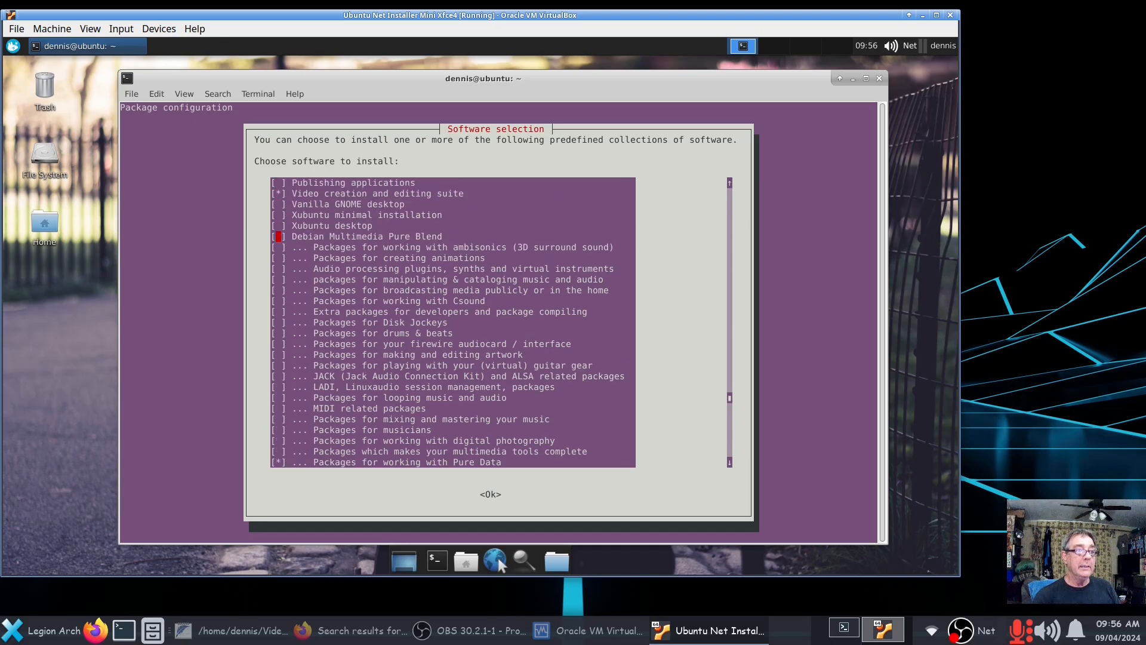
key("Down")
key("Down")
key("Down")
key("Down")
key("Down")
key("Down")
key("Down")
key("Down")
key("Down")
key("Down")
key("Down")
key("Down")
key("Down")
key("Down")
key("Down")
key("Down")
key("Down")
key("Down")
key("Down")
key("Down")
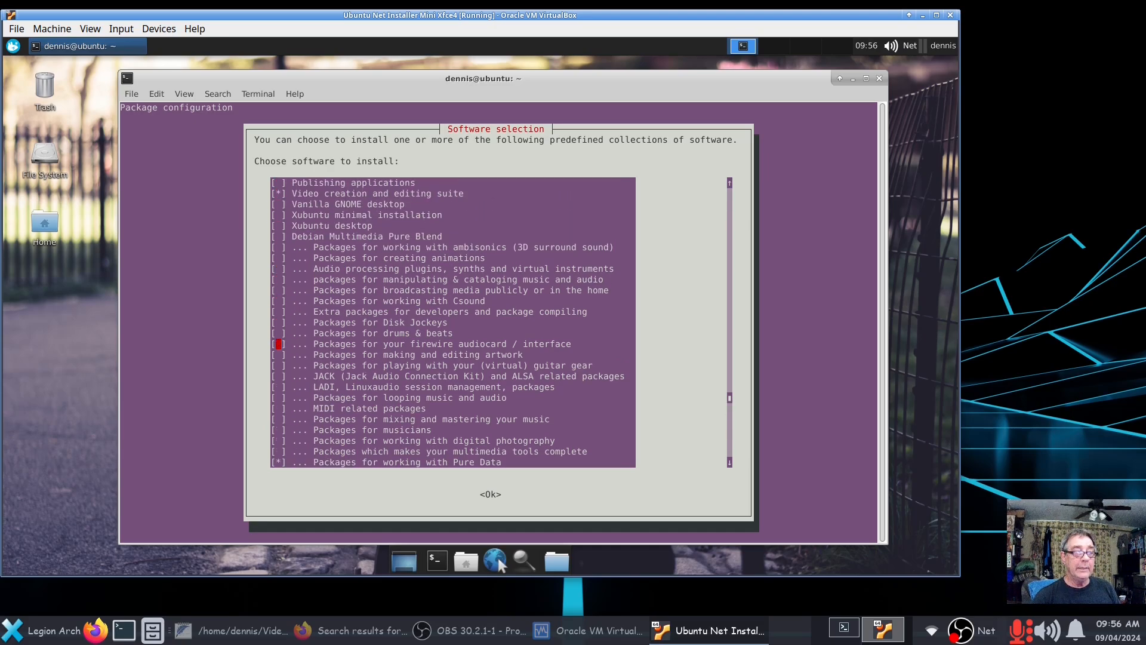
key("Down")
key("Down")
key("Down")
key("Down")
key("Down")
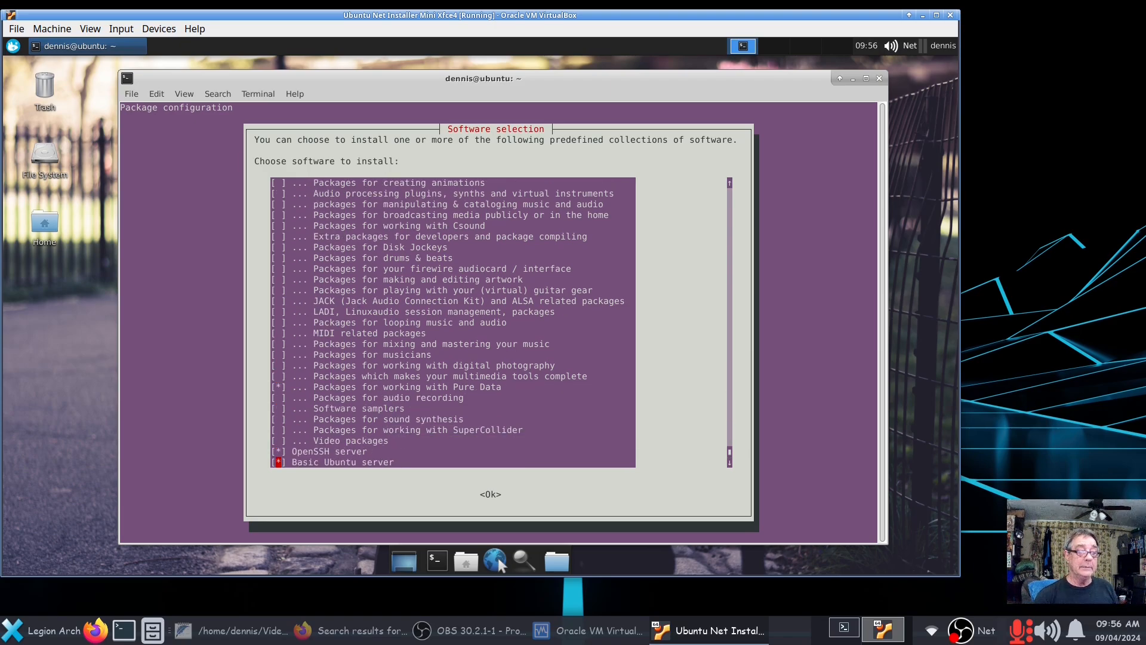
- Go back to the Ubuntu desktop entries and examine the audio, font and 2D/3D creation collections listed below them
key("Up")
key("Up")
key("Up")
key("Up")
key("Up")
key("Up")
key("Up")
key("Up")
key("Up")
key("Up")
key("Up")
key("Up")
key("Up")
key("Up")
key("Up")
key("Up")
key("Up")
key("Up")
key("Up")
key("Up")
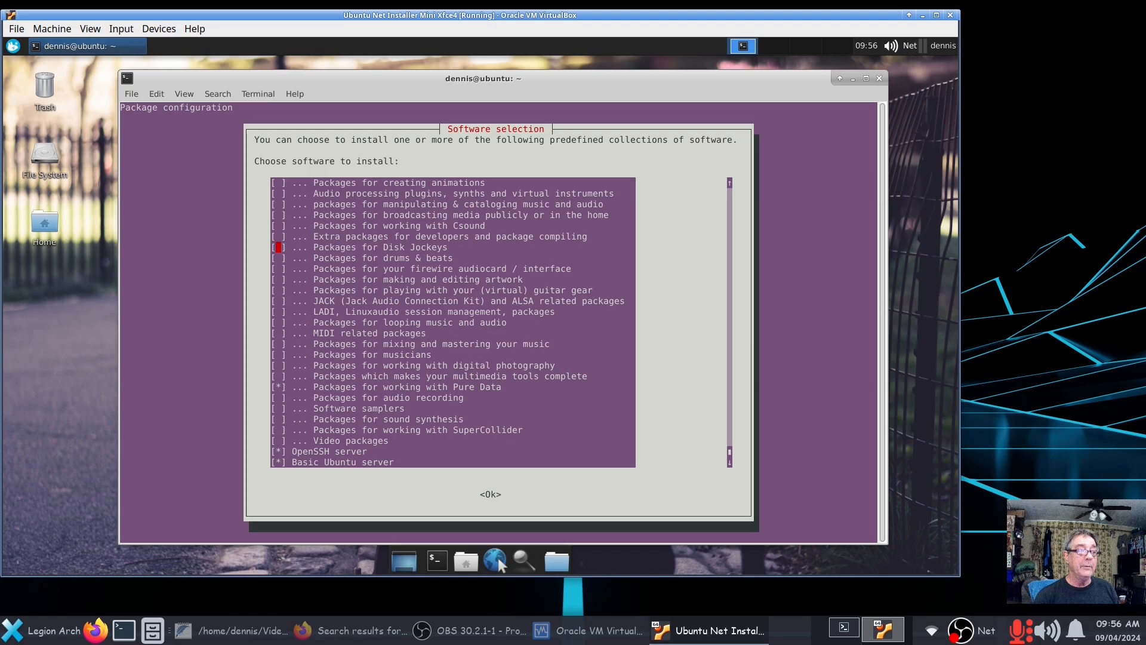
key("Up")
key("Up")
key("Up")
key("Up")
key("Up")
key("Up")
key("Up")
key("Up")
key("Up")
key("Up")
key("Up")
key("Up")
key("Down")
key("Down")
key("Down")
key("Down")
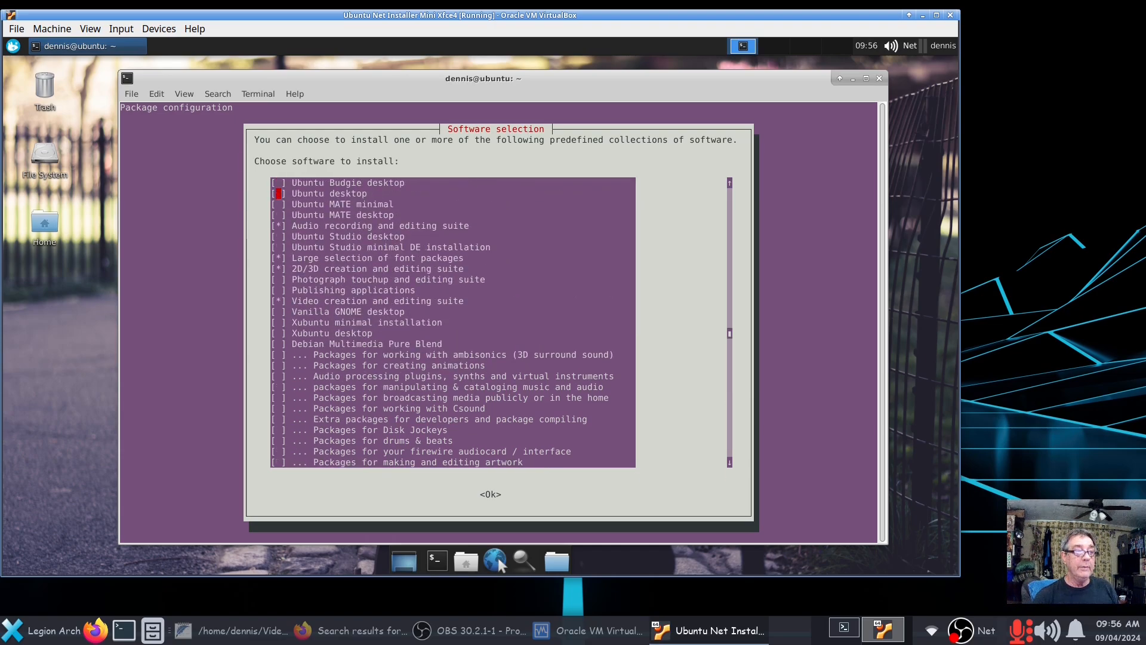
key("Down")
key("Down")
key("Down")
key("Down")
key("Down")
key("Down")
key("Down")
key("Up")
key("Up")
key("Up")
key("Up")
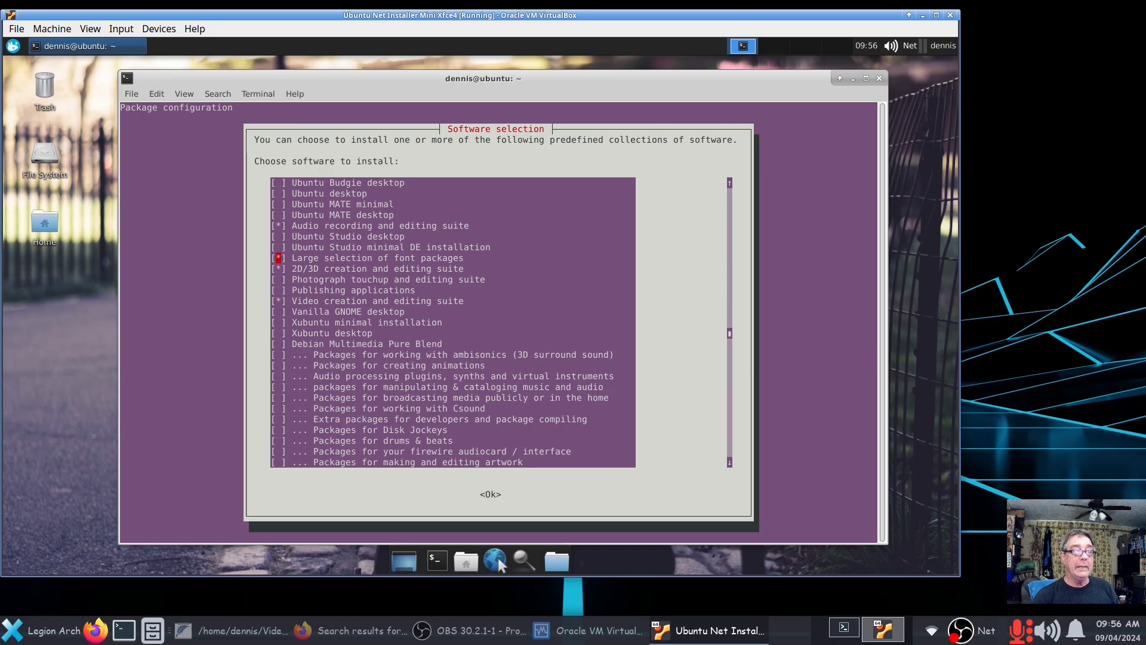
key("Down")
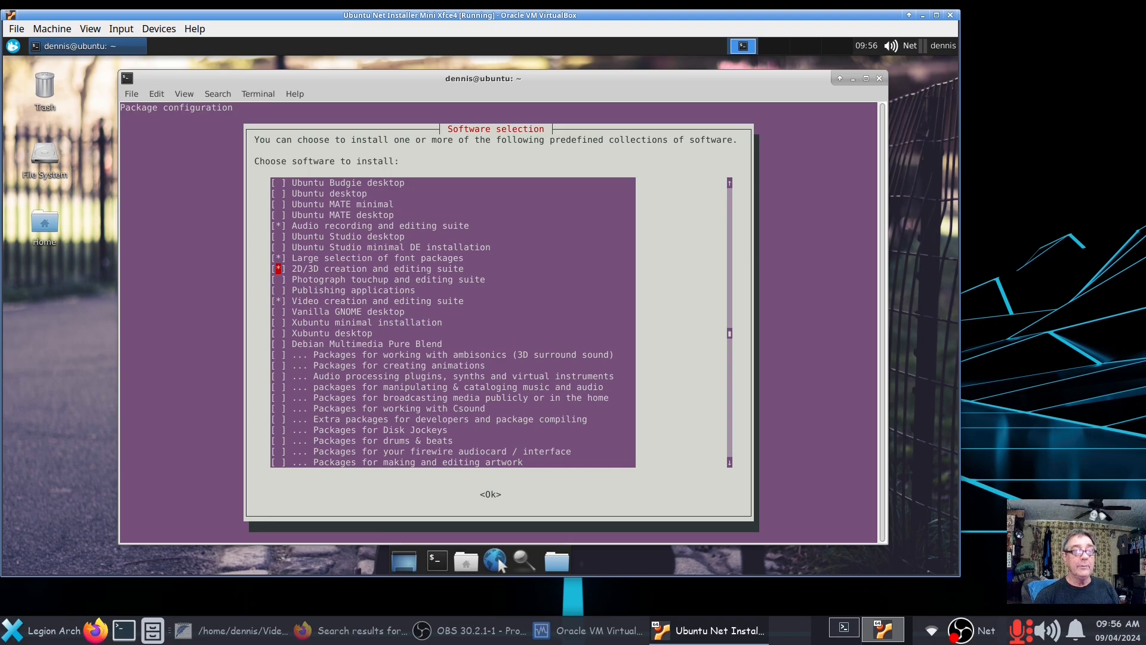
- Go back up through tasksel's software list from the 2D/3D creation suite to the Kubuntu live CD entry
key("Up")
key("Up")
key("Up")
key("Up")
key("Up")
key("Up")
key("Up")
key("Up")
key("Up")
key("Up")
key("Up")
key("Up")
key("Up")
key("Up")
key("Up")
key("Up")
key("Up")
key("Up")
key("Up")
key("Up")
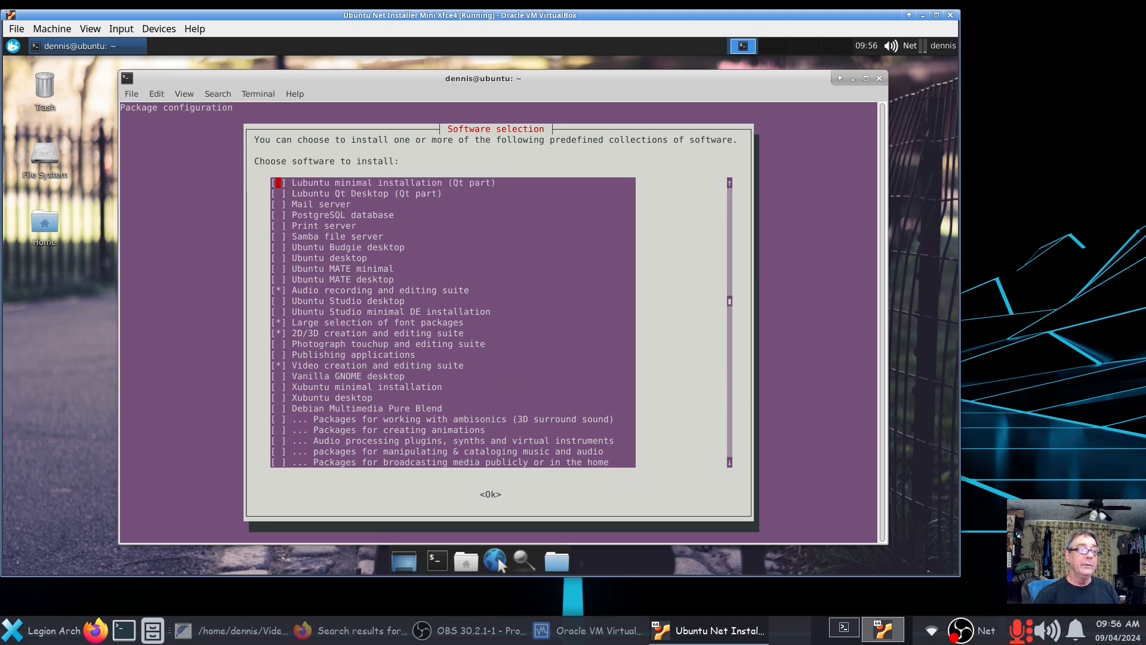
key("Up")
key("Up")
key("Up")
key("Up")
key("Up")
key("Up")
key("Up")
key("Up")
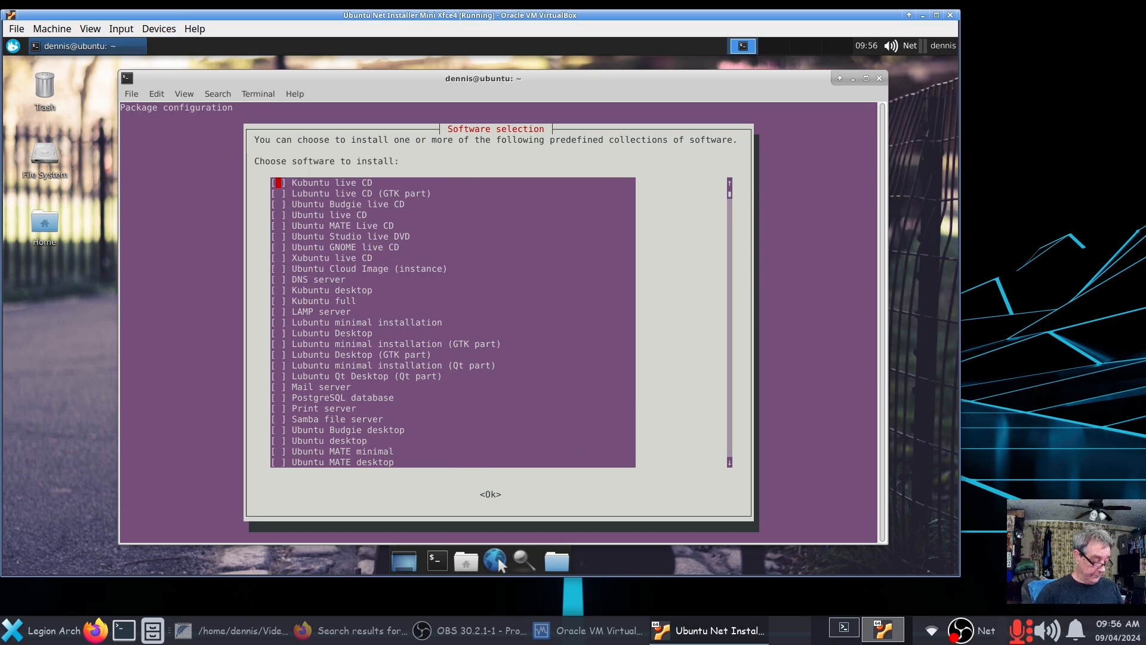
- Leave tasksel, launch the package manager with "sudo synaptic", and reposition its window over the terminal
key("Tab")
key("Return")
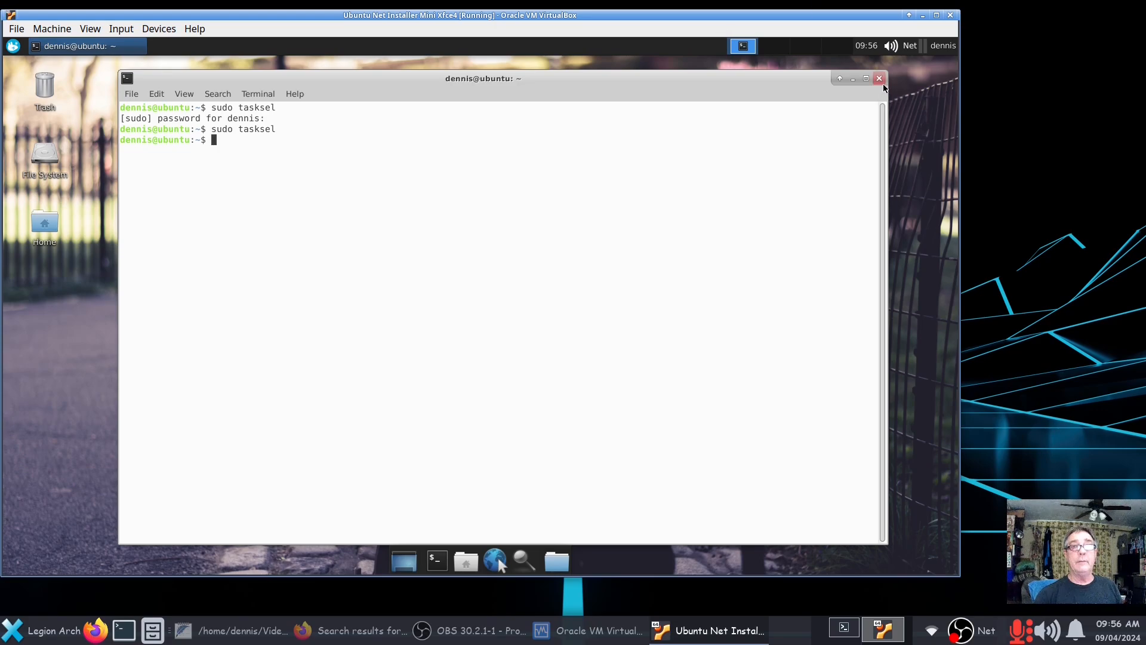
type("sudo syn")
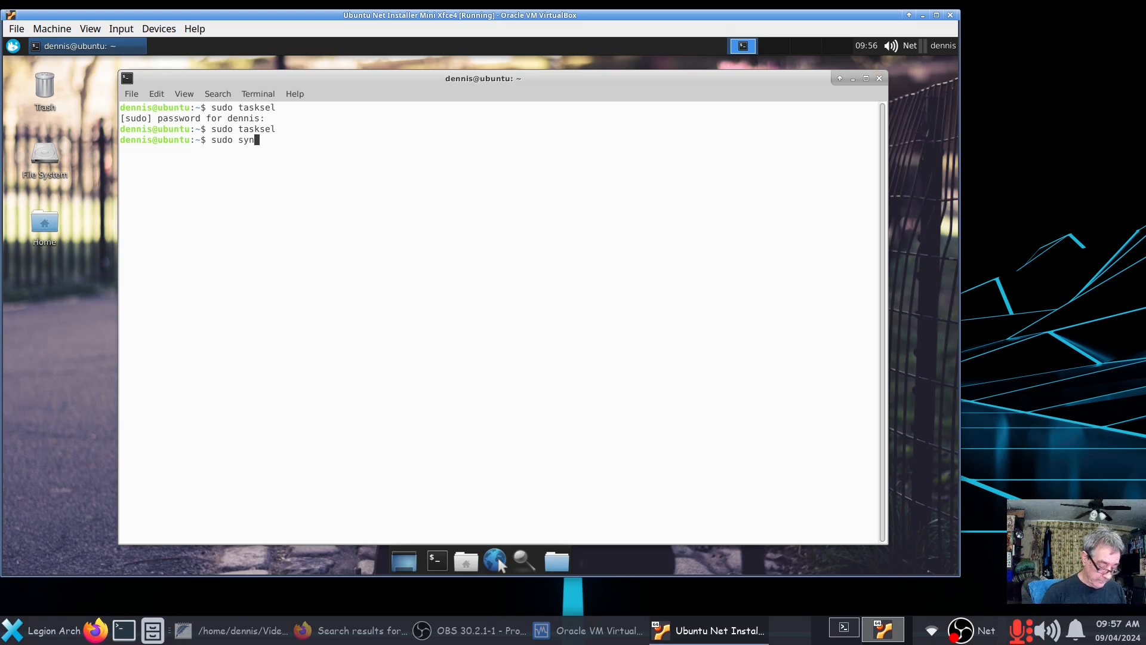
type("aptic")
key("Return")
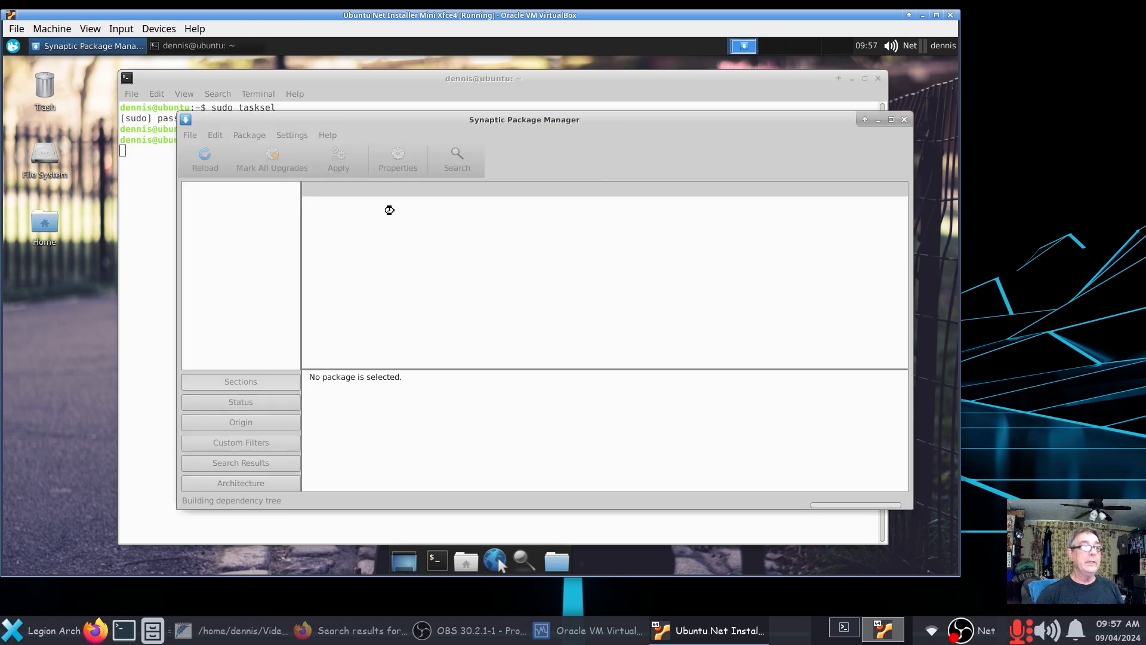
left_click_drag(577, 120, 507, 107)
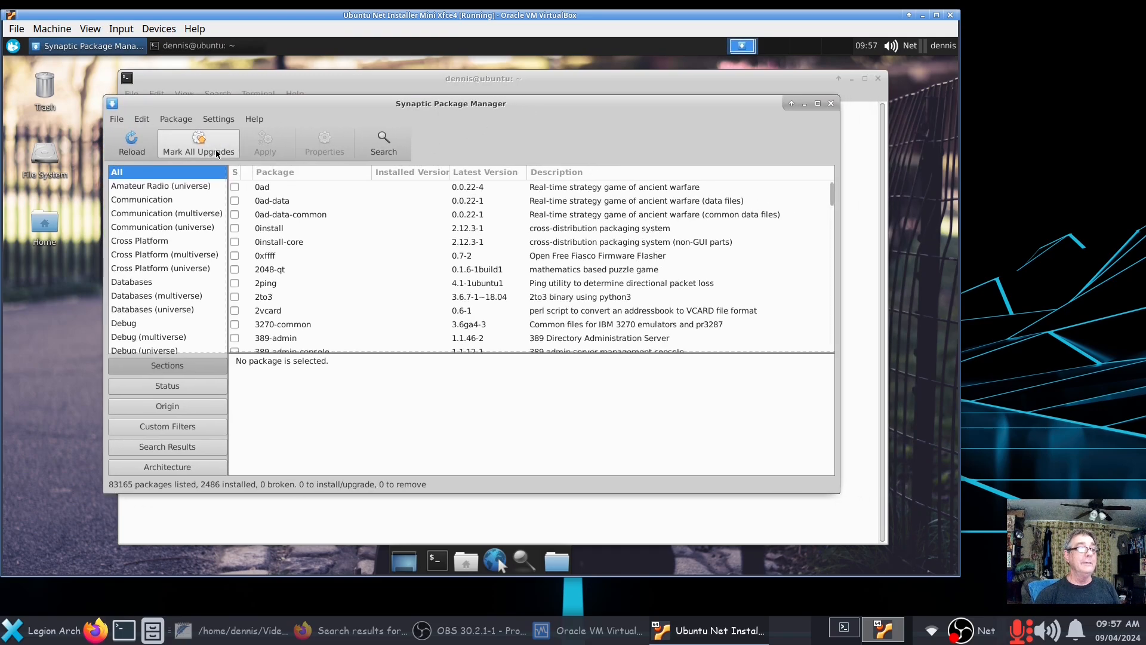
- Check Synaptic's version in its About information and close it
left_click(252, 119)
left_click(265, 180)
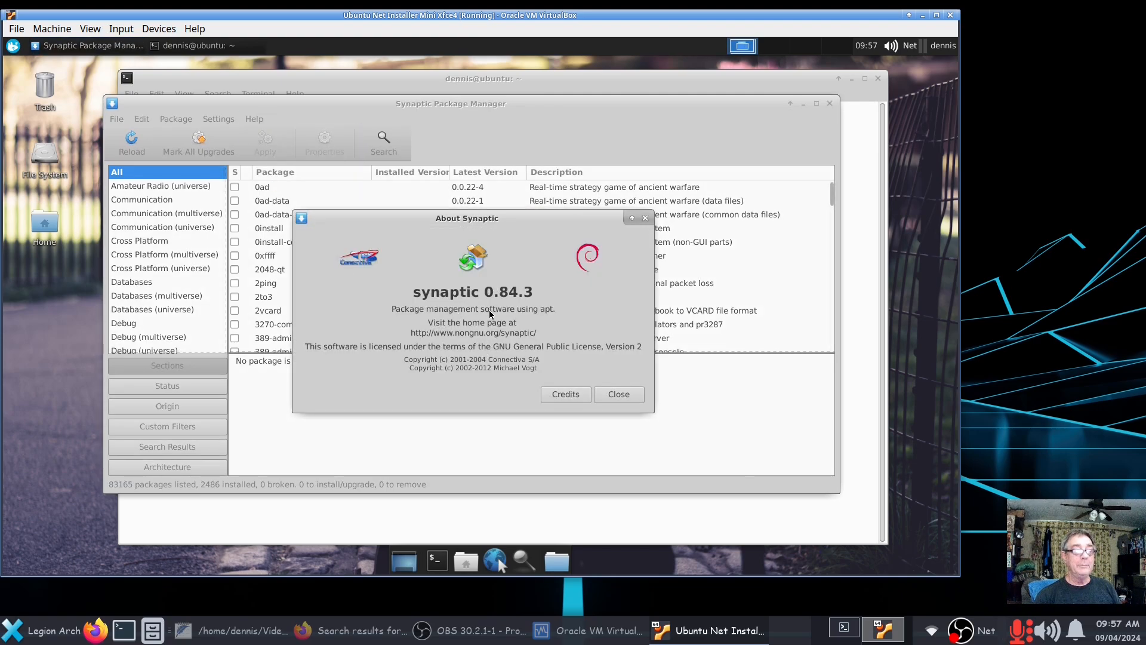
left_click(619, 394)
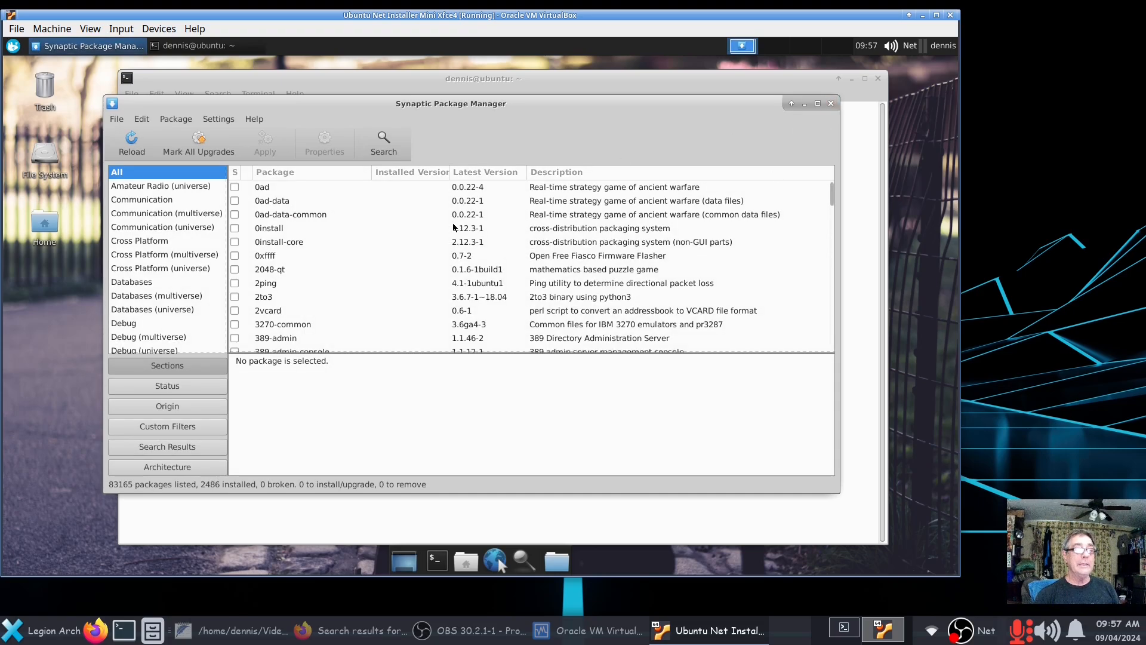
- Search Synaptic for "wallpaper", look through the matching packages, and close both Synaptic and the terminal
left_click(382, 146)
type("wallpaper")
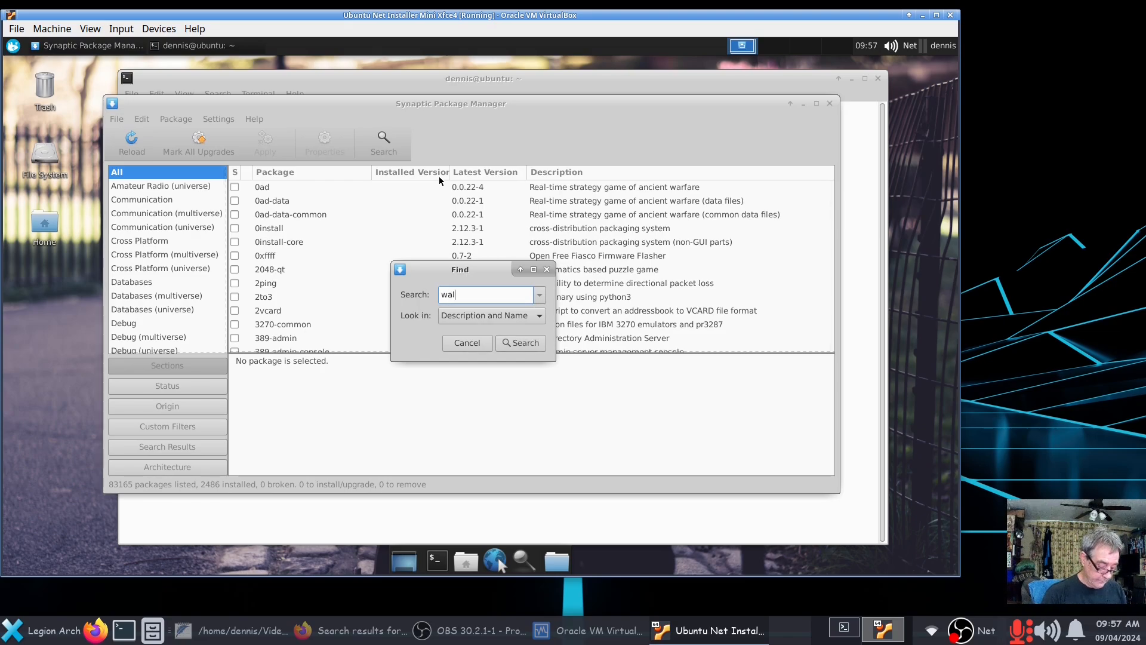
key("Return")
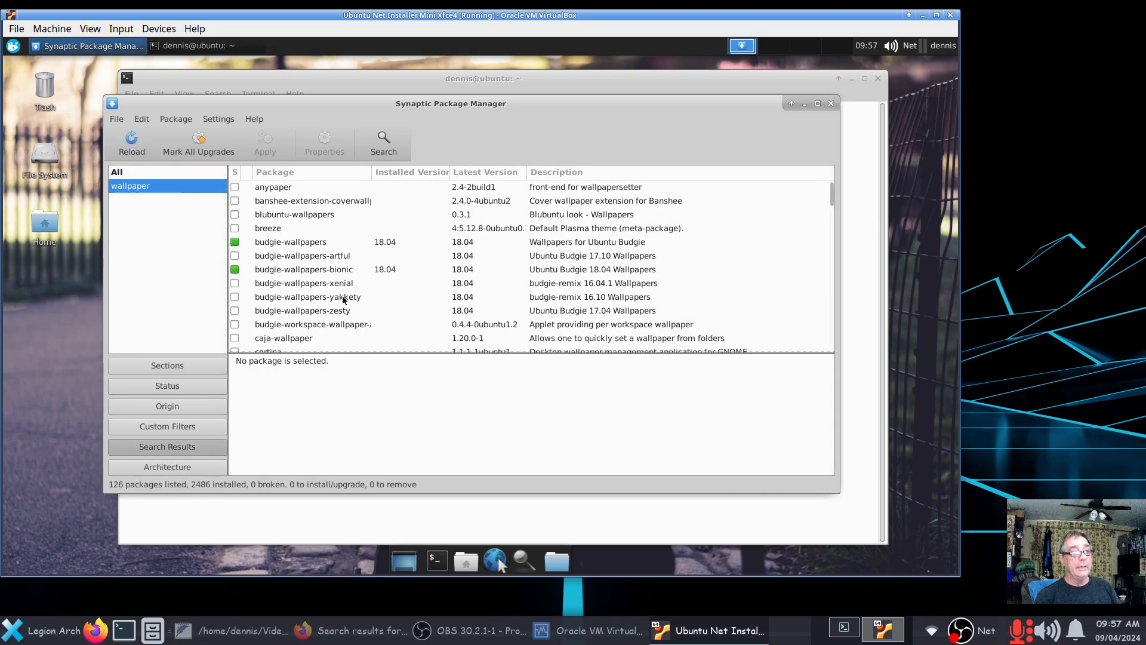
scroll(344, 301, "down", 2)
scroll(342, 298, "down", 3)
scroll(341, 295, "up", 5)
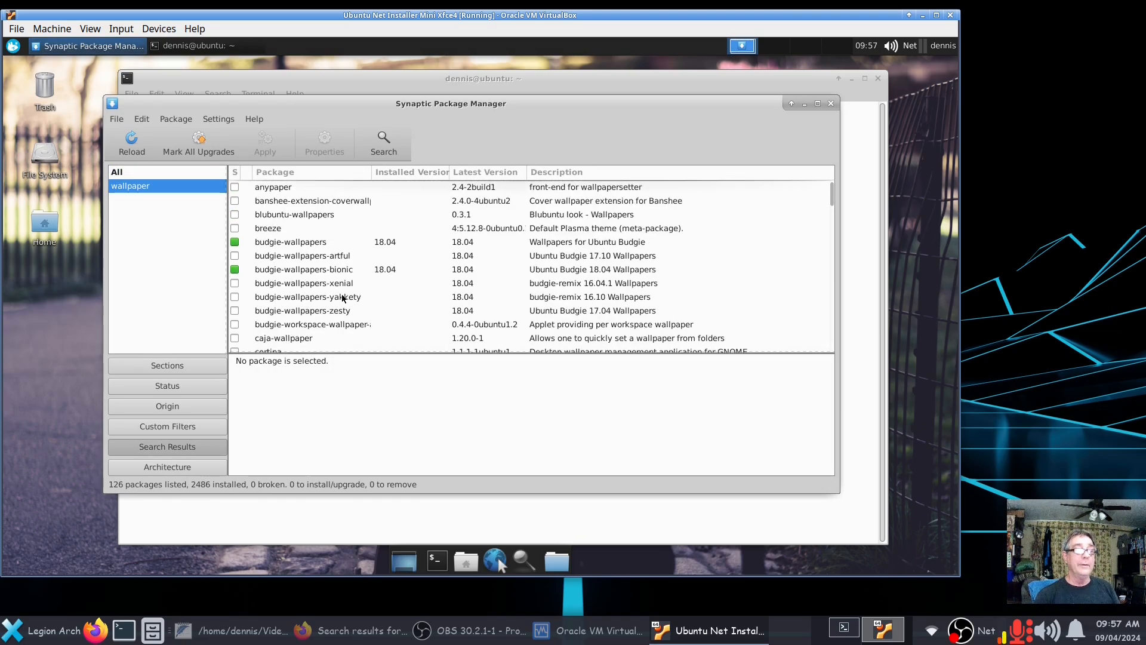
left_click(831, 105)
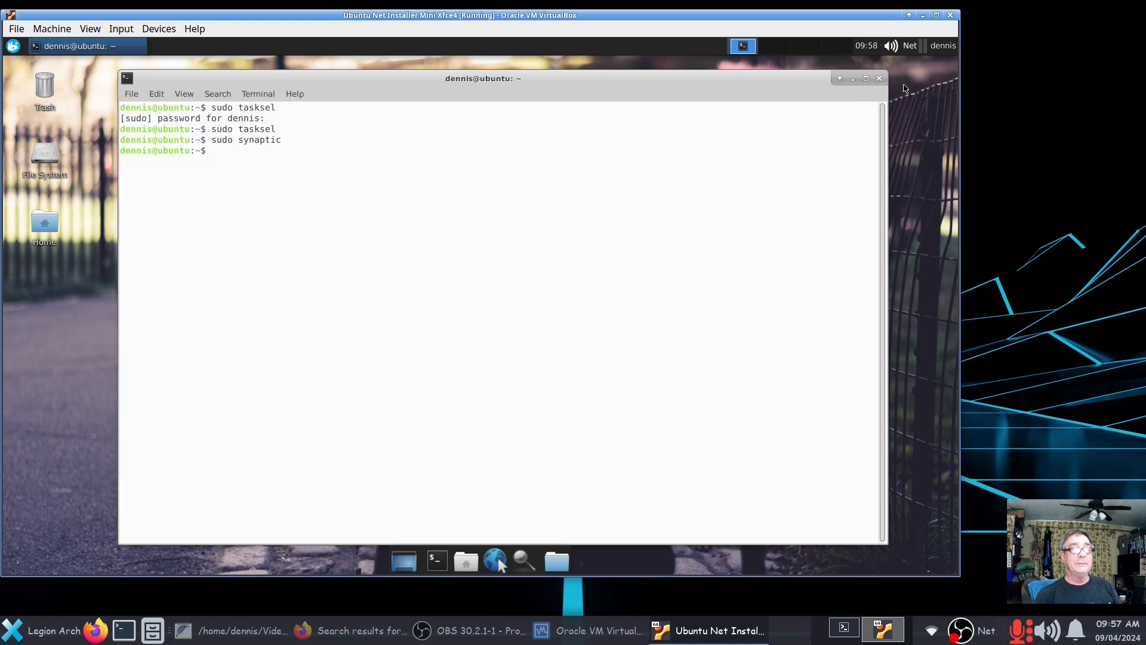
left_click(882, 82)
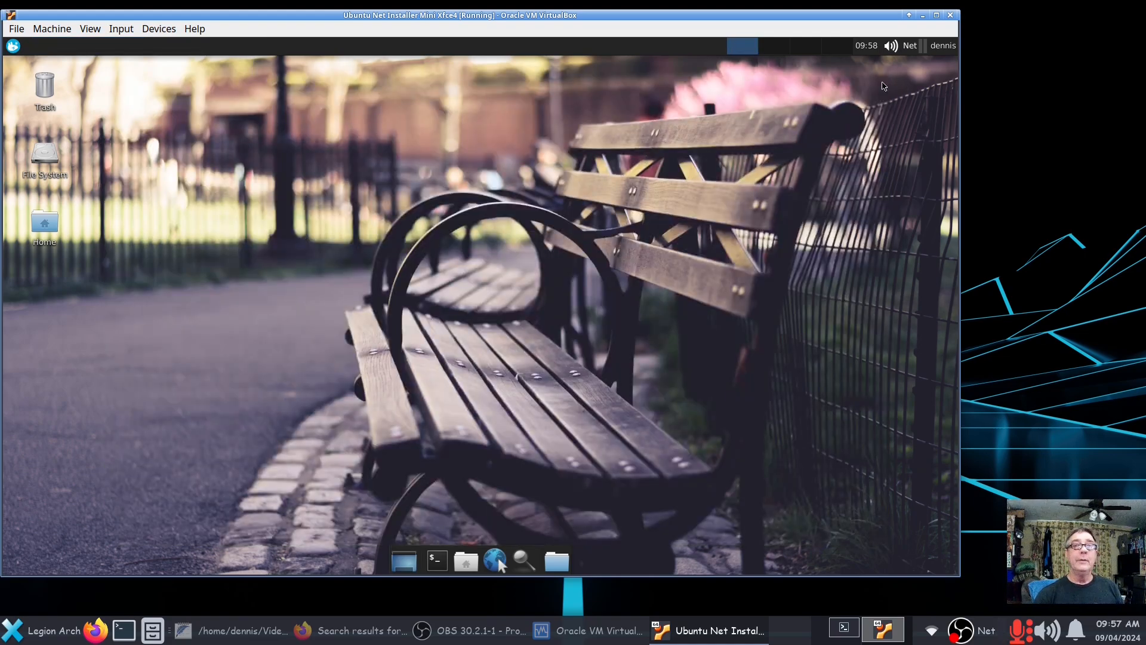
- Examine the output devices in the audio mixer and close it
left_click(890, 46)
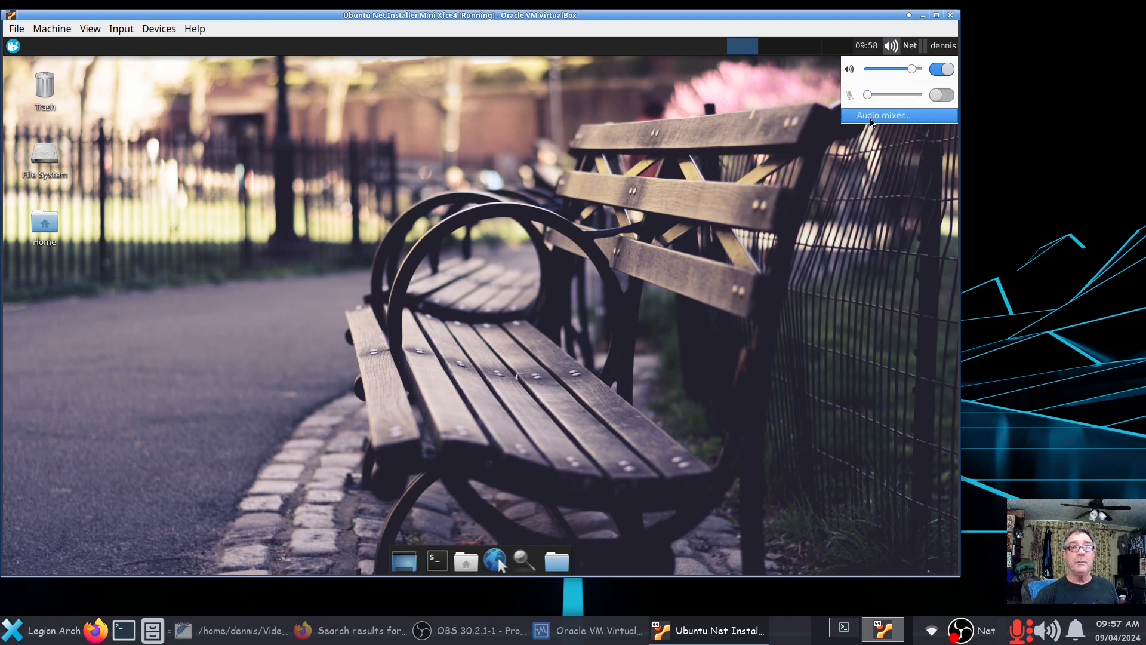
left_click(907, 113)
left_click_drag(550, 183, 460, 149)
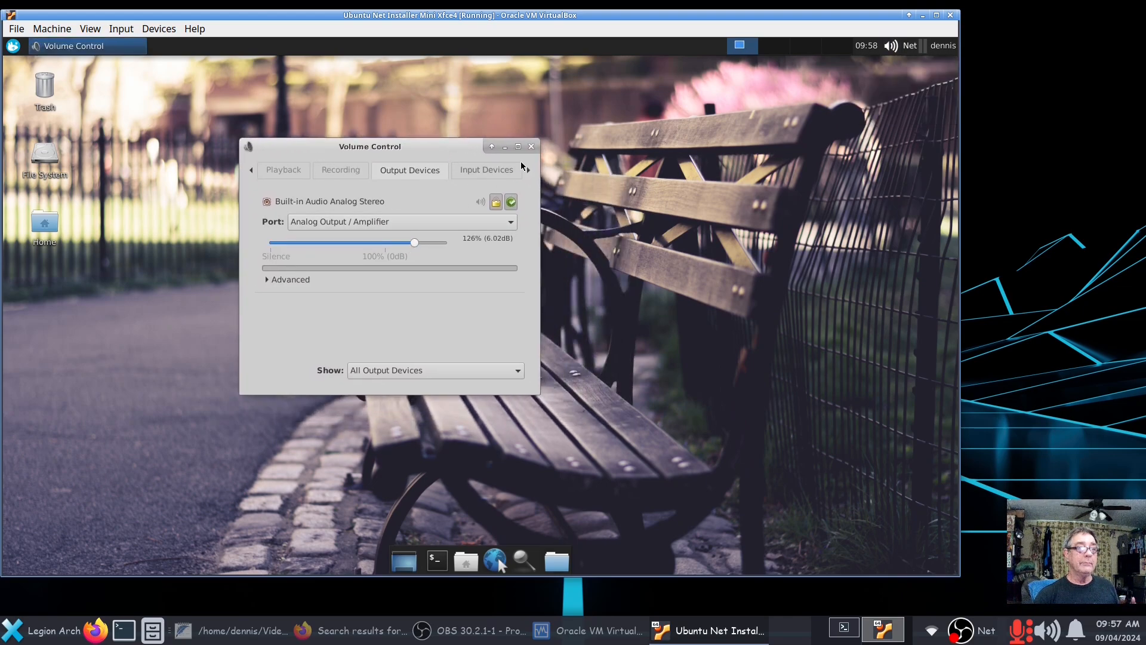
left_click(531, 147)
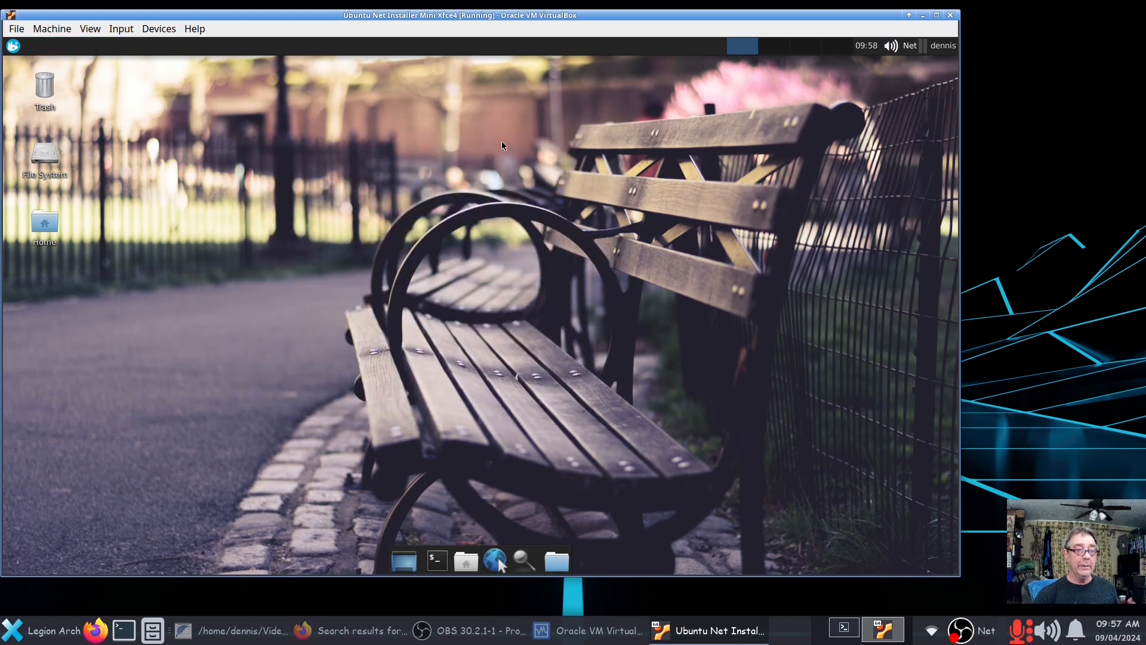
- Open the home folder in the file manager, check the Music folder's contents, and return to the home folder
left_click(466, 562)
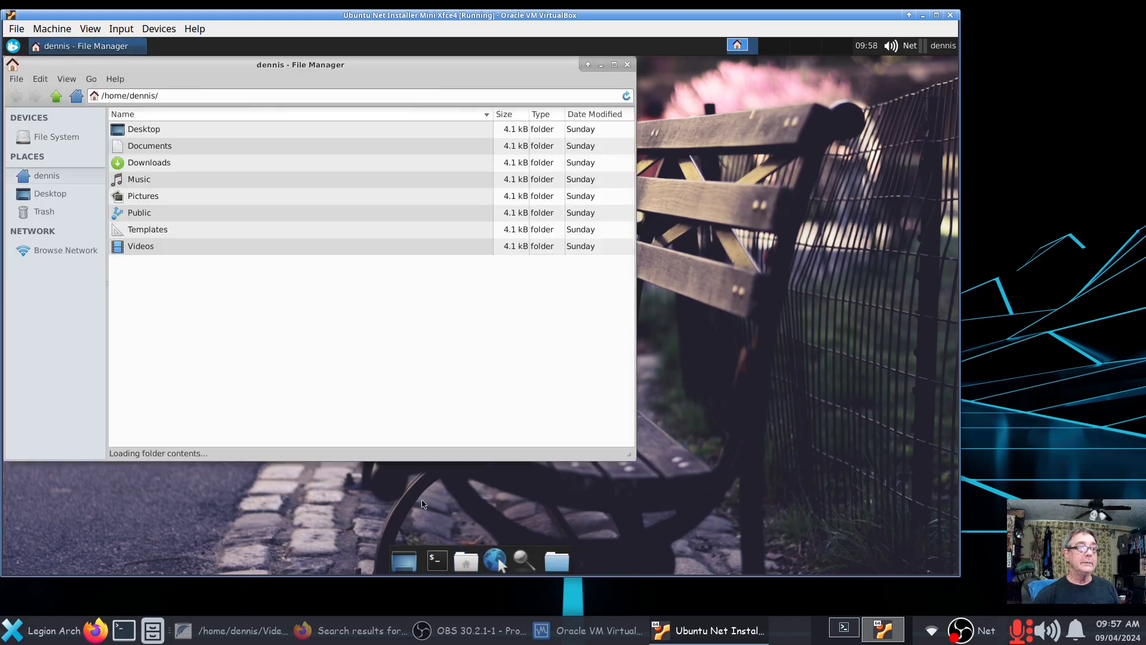
double_click(141, 180)
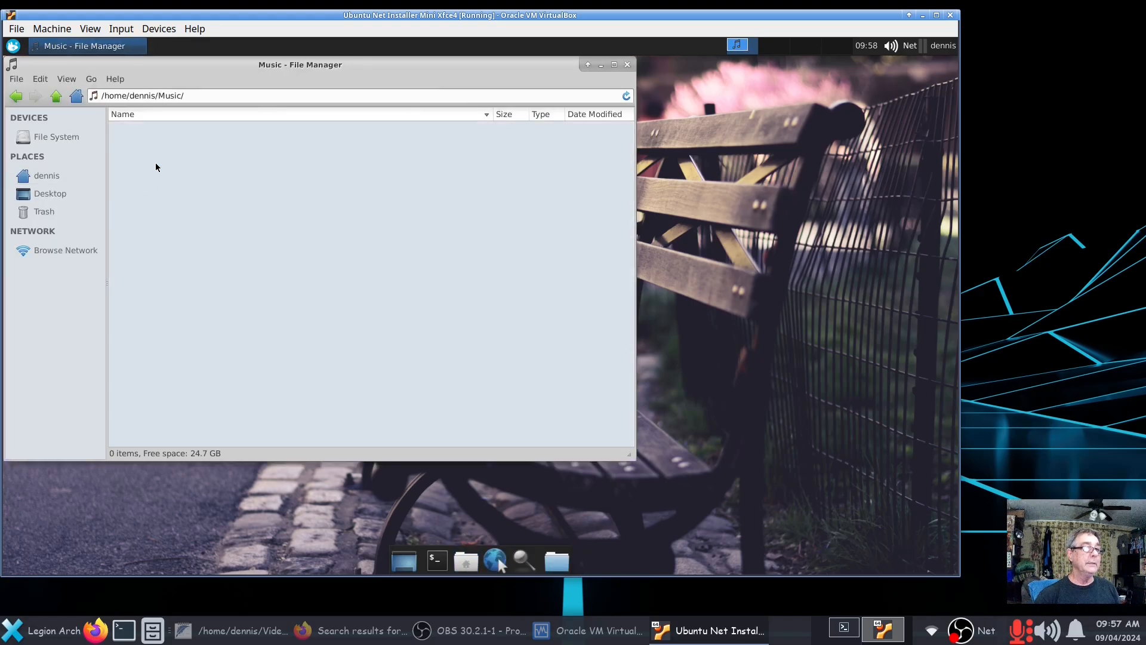
left_click(16, 96)
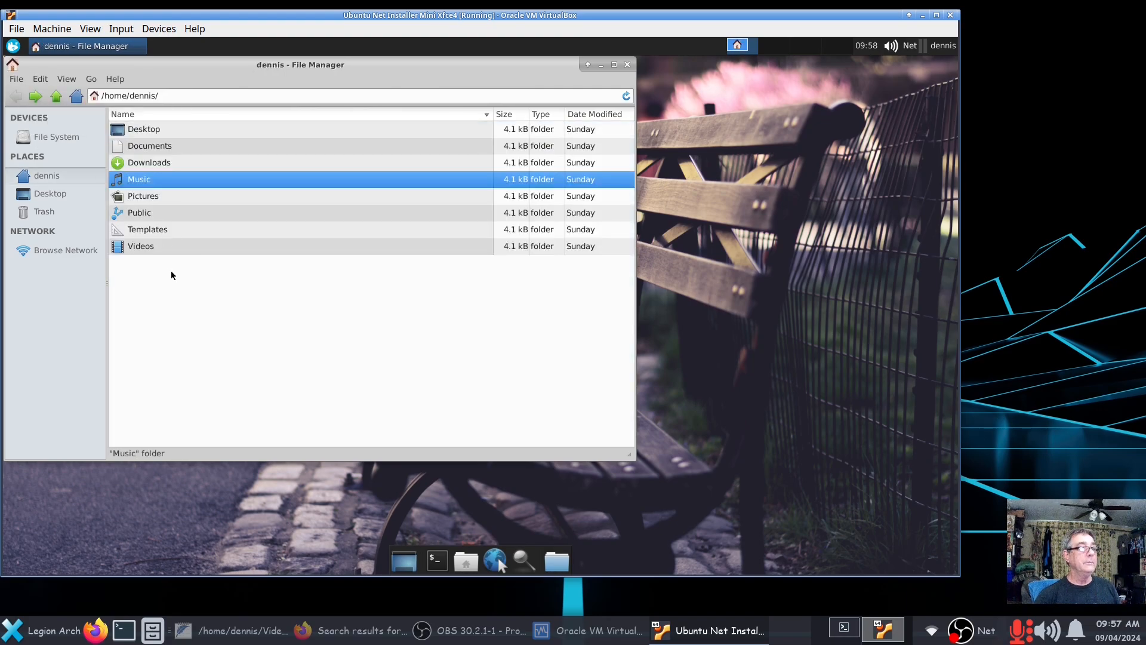
- Browse from the file system root to the /usr/share/sounds folder
left_click(40, 138)
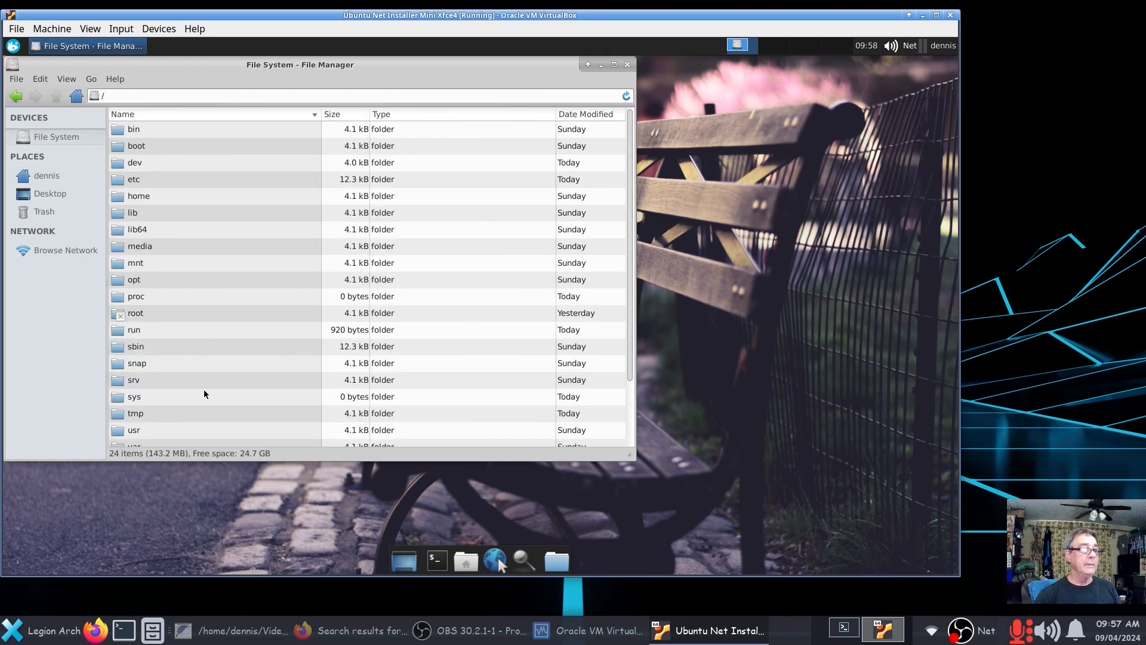
scroll(203, 388, "down", 3)
double_click(142, 351)
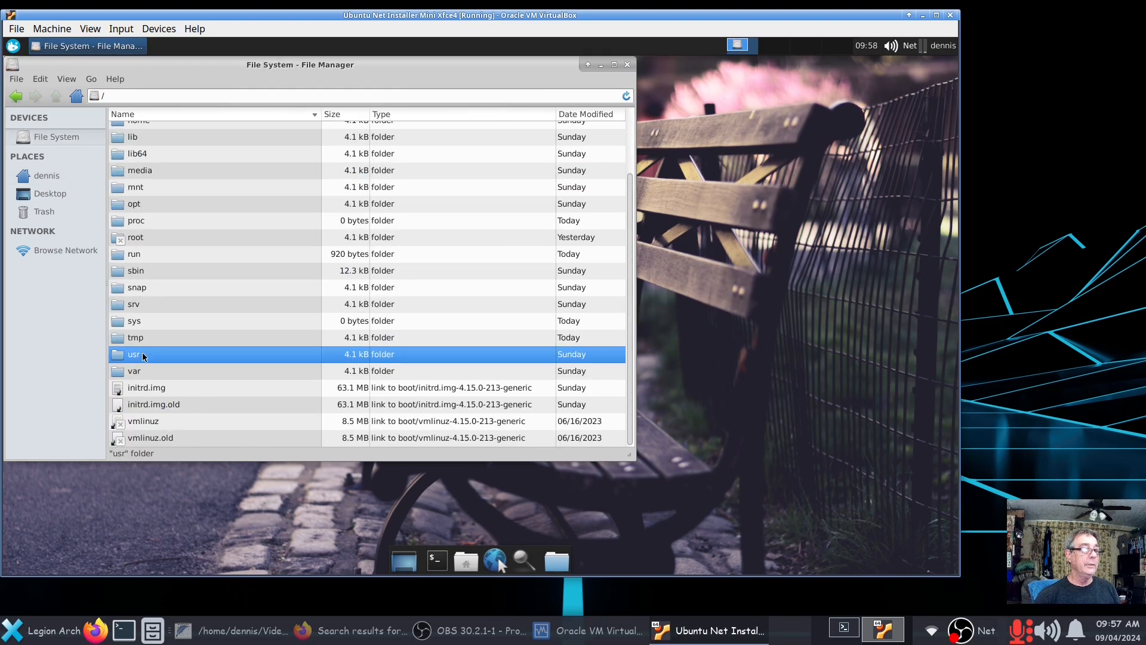
double_click(138, 247)
left_click_drag(632, 132, 596, 334)
scroll(173, 320, "down", 12)
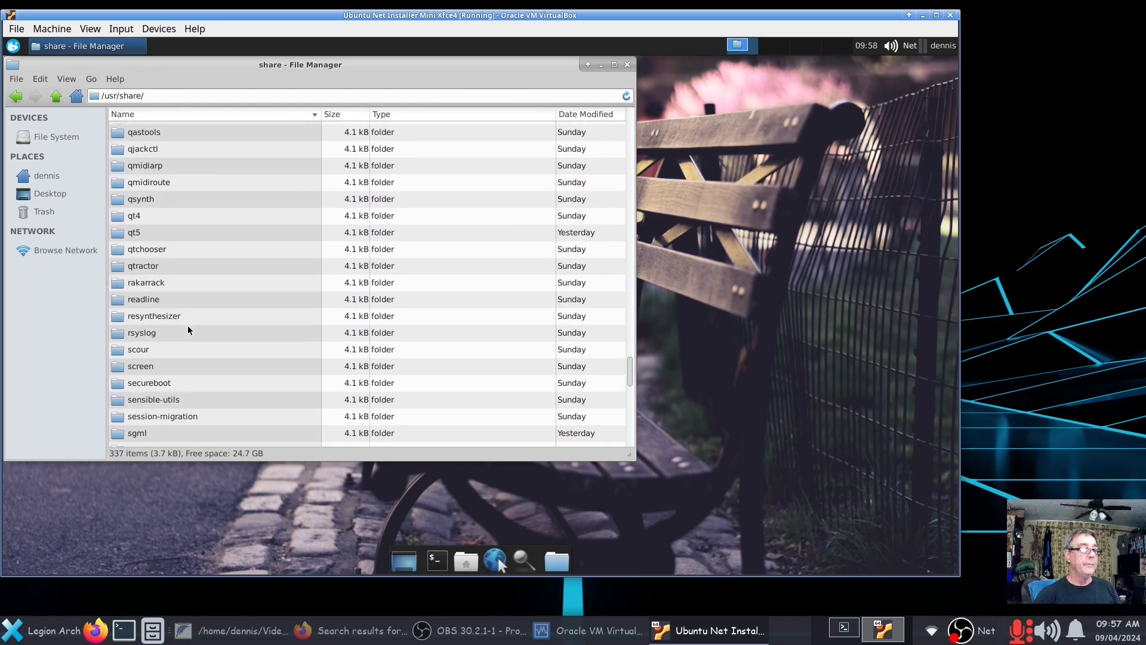
scroll(188, 328, "down", 5)
double_click(162, 282)
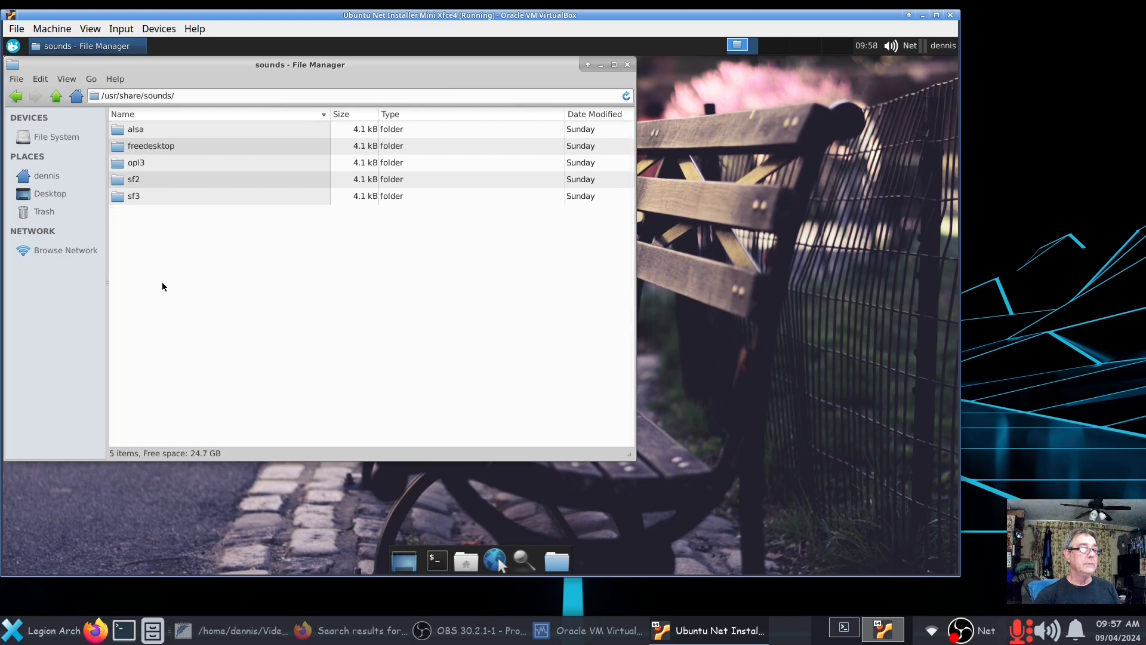
- Copy audio-test-signal.oga from the freedesktop sounds into the home Music folder
double_click(167, 149)
double_click(162, 130)
double_click(162, 130)
left_click(949, 64)
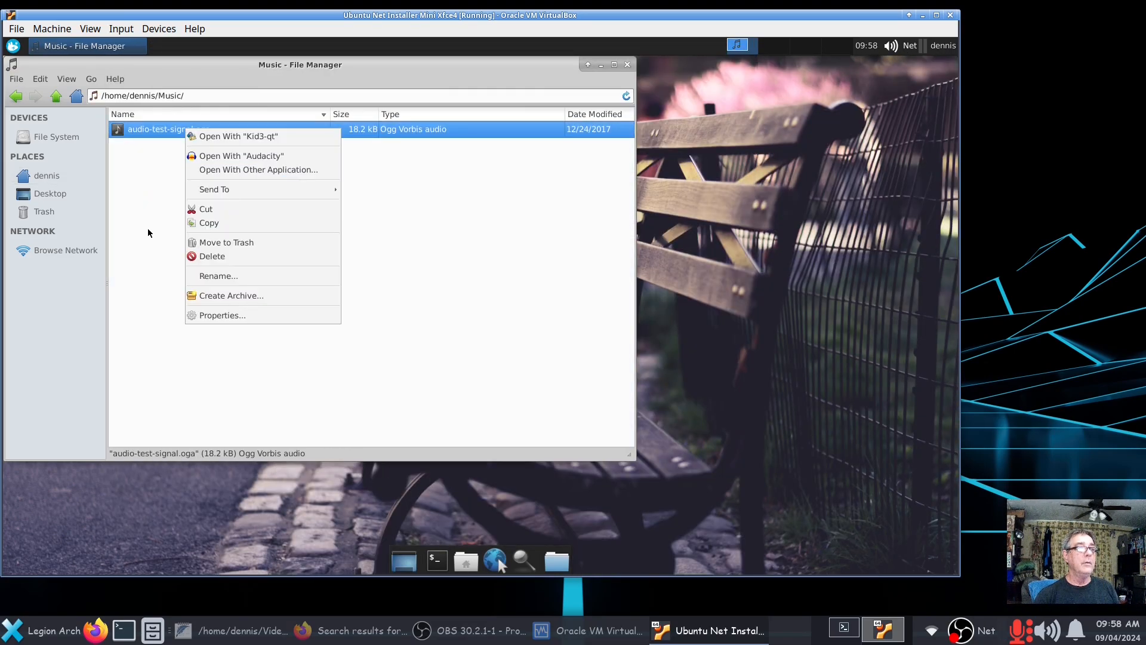
key("Escape")
- Look through the installed Multimedia applications for a media player
left_click(13, 46)
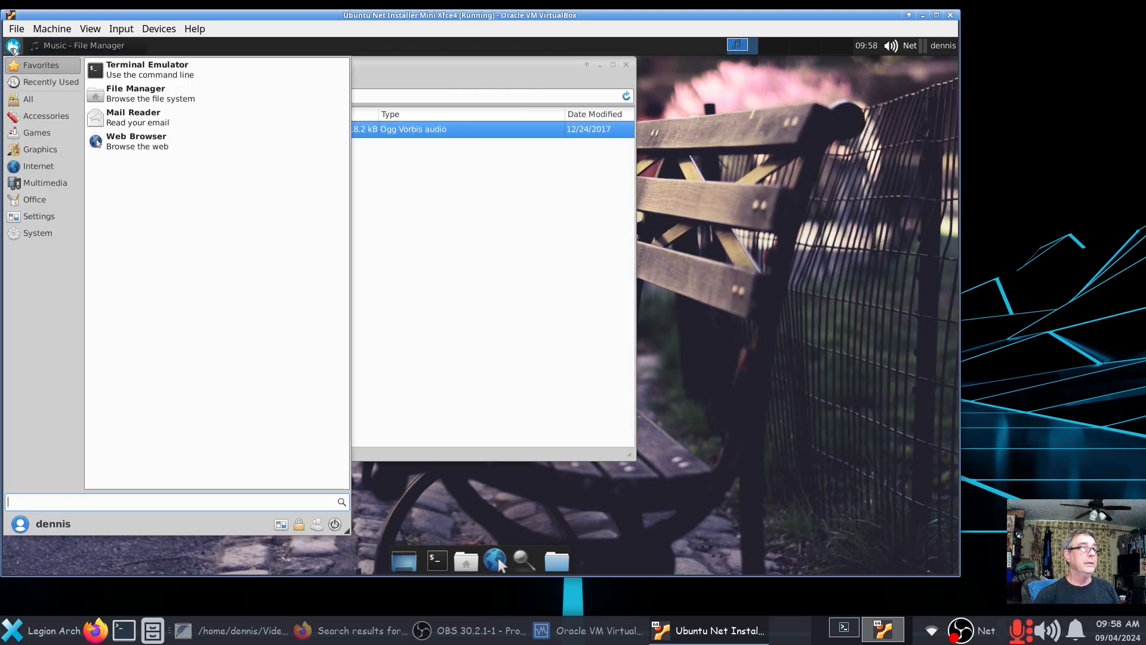
left_click(38, 183)
scroll(199, 280, "down", 5)
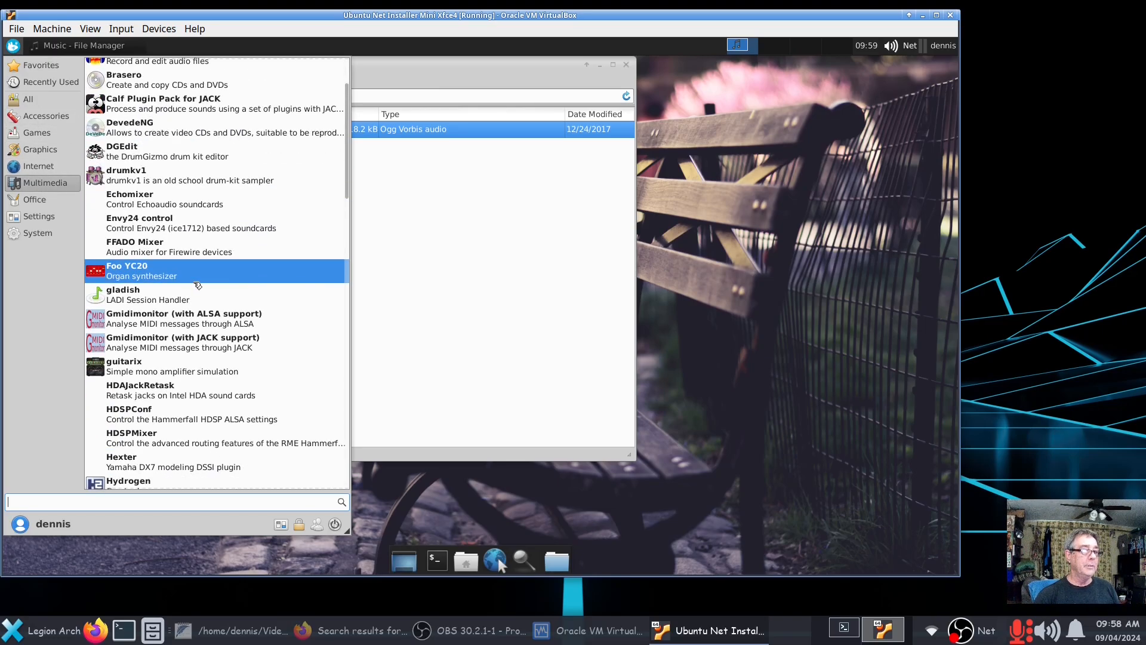
scroll(207, 294, "down", 10)
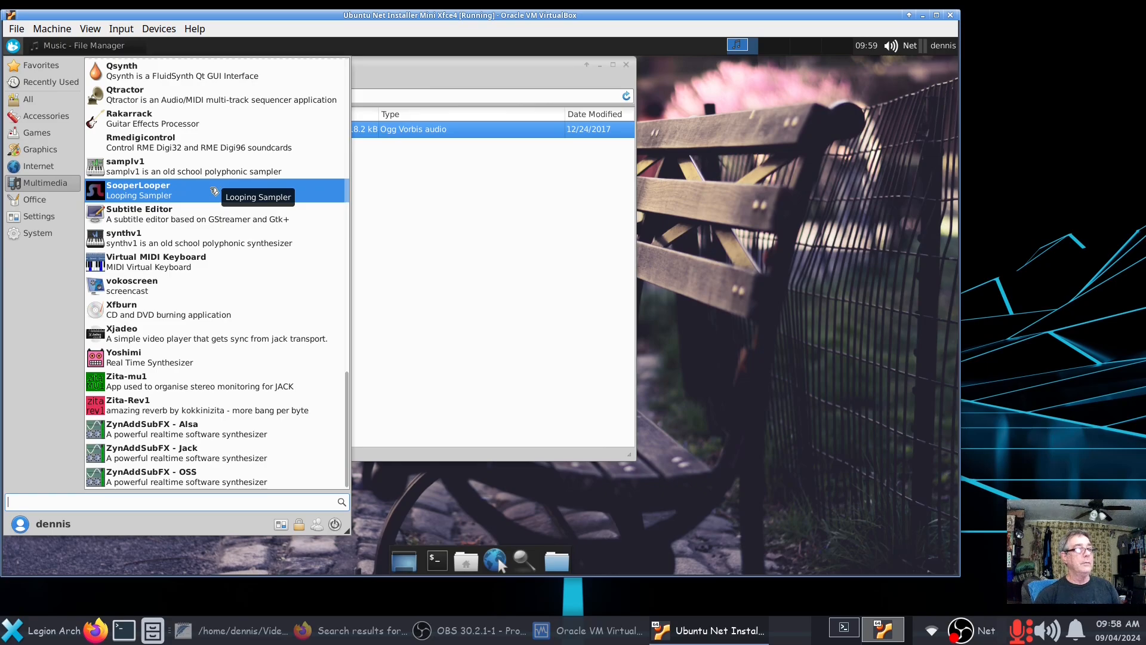
scroll(214, 196, "up", 2)
scroll(214, 195, "up", 3)
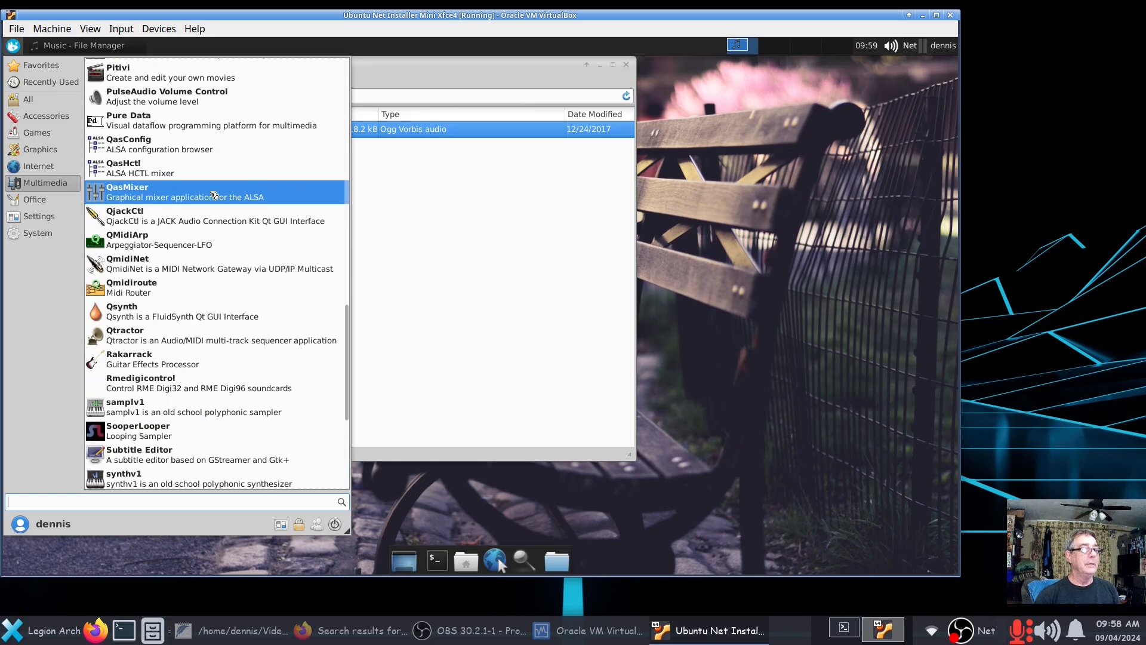
scroll(213, 195, "up", 2)
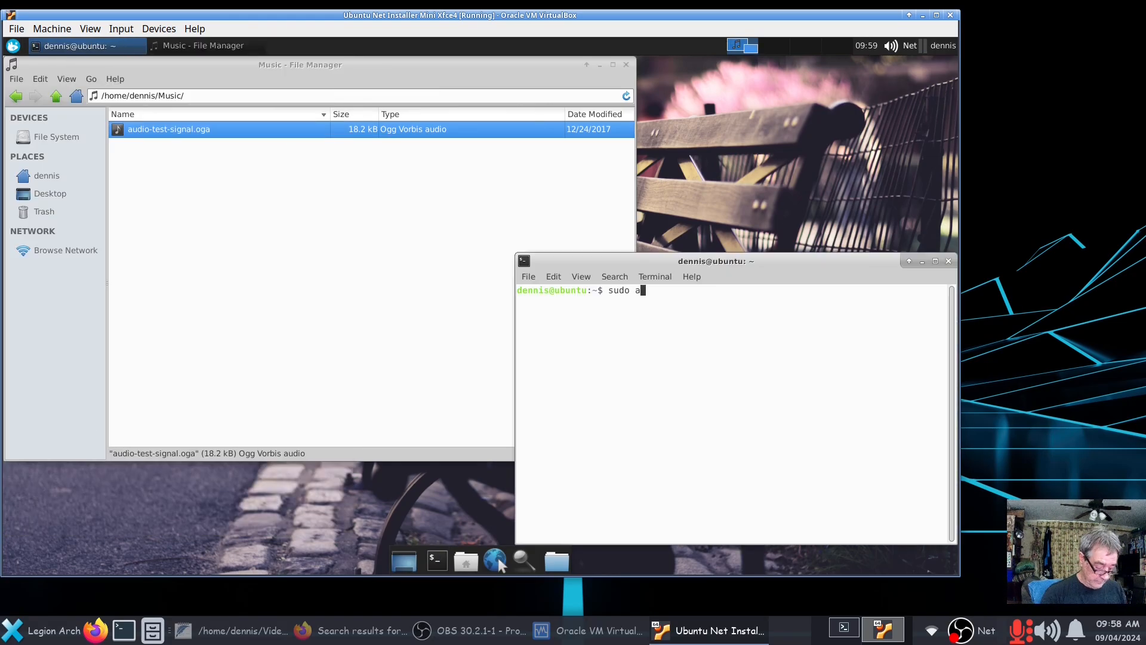
- Install the Parole media player with "sudo apt install parole" and close the terminal
type("apt install parole")
key("Return")
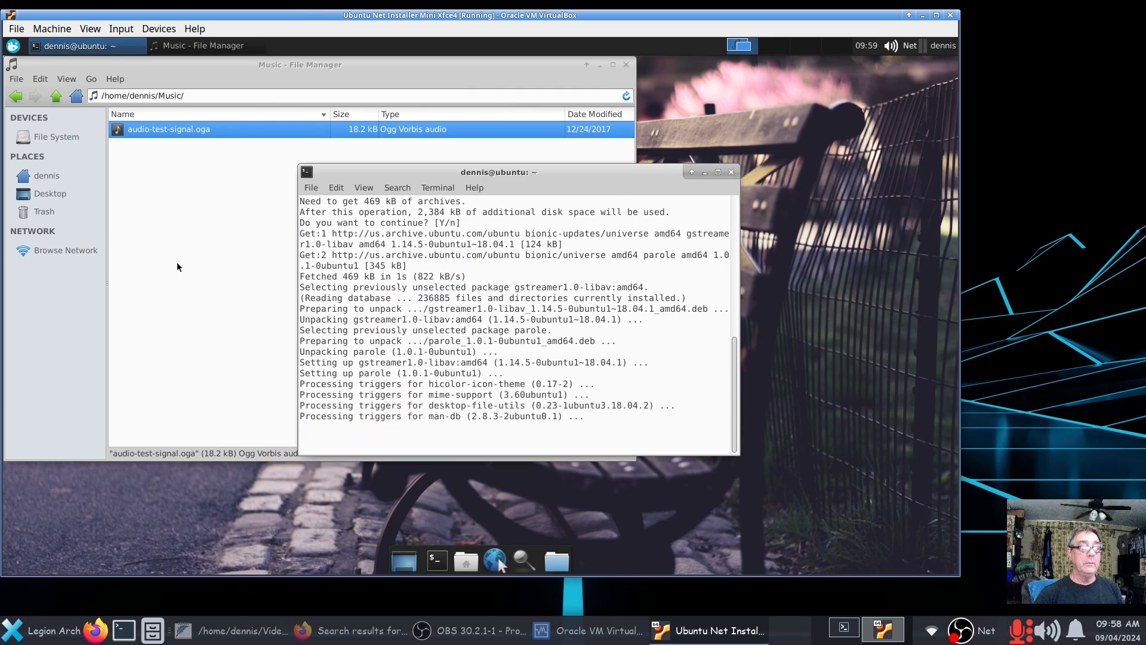
left_click(731, 172)
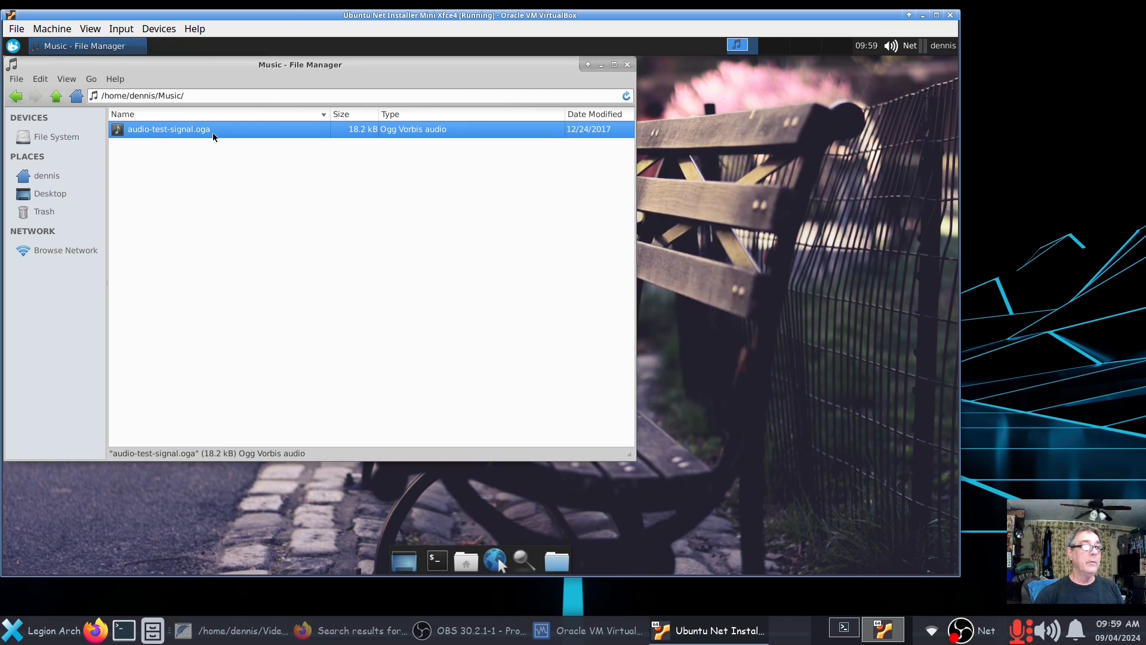
- Open audio-test-signal.oga from the Music folder in Parole Media Player, play it, and close the player
right_click(213, 133)
left_click(239, 182)
double_click(247, 251)
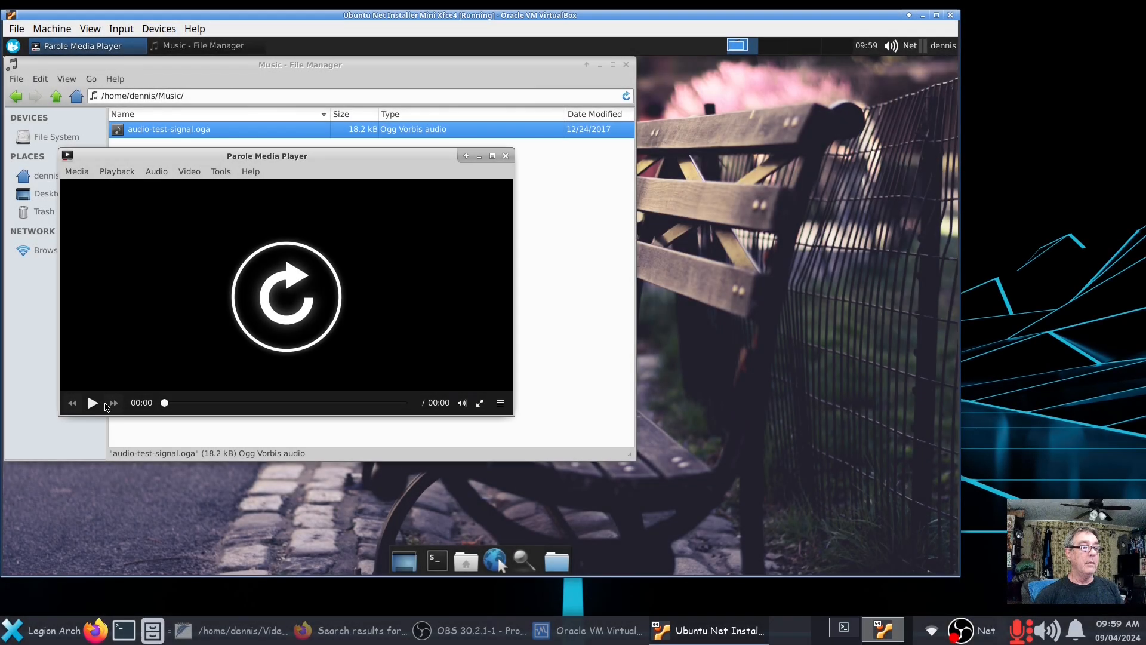
left_click(91, 403)
left_click(91, 403)
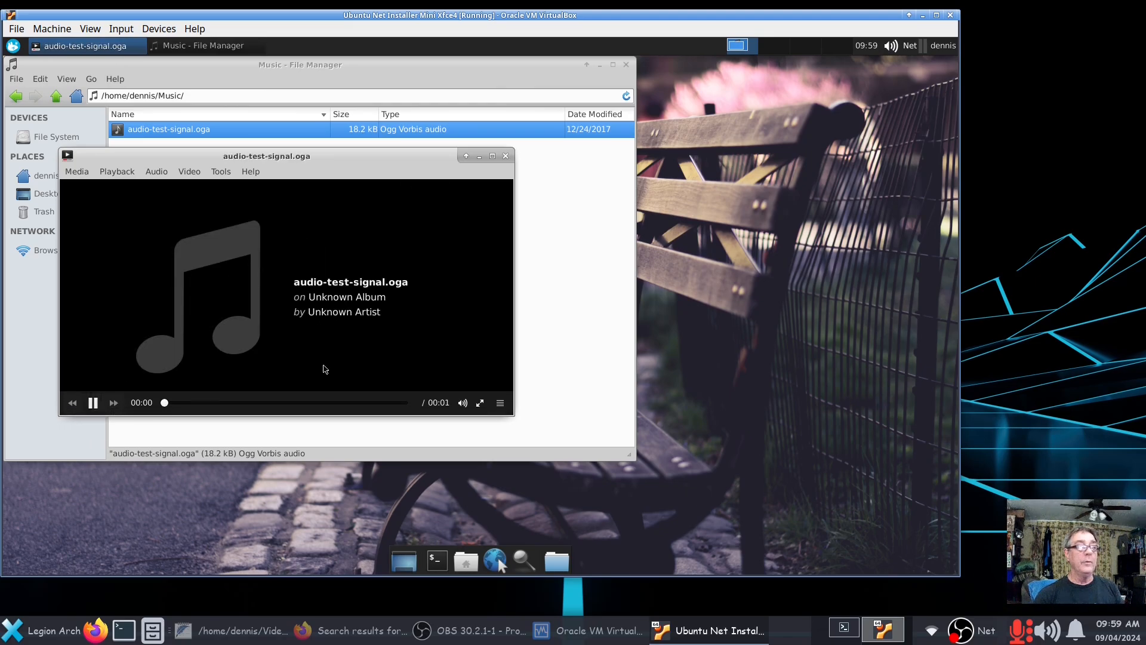
left_click(505, 157)
- Check the output device settings in the audio mixer, and close both the mixer and the Music folder window
left_click(890, 45)
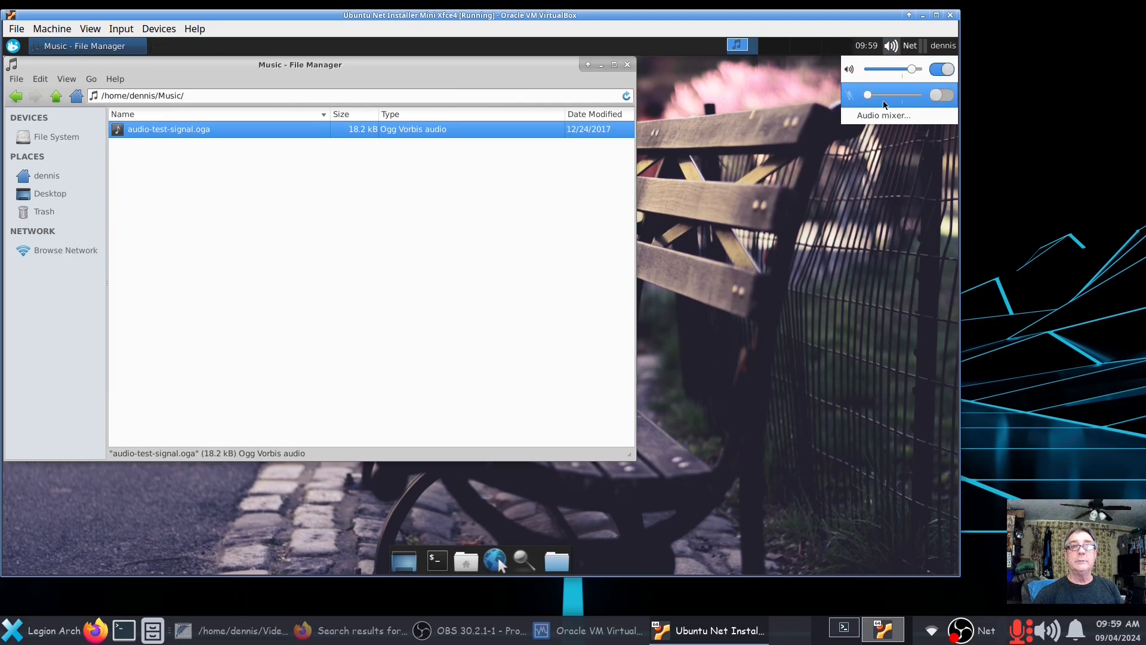
left_click(883, 116)
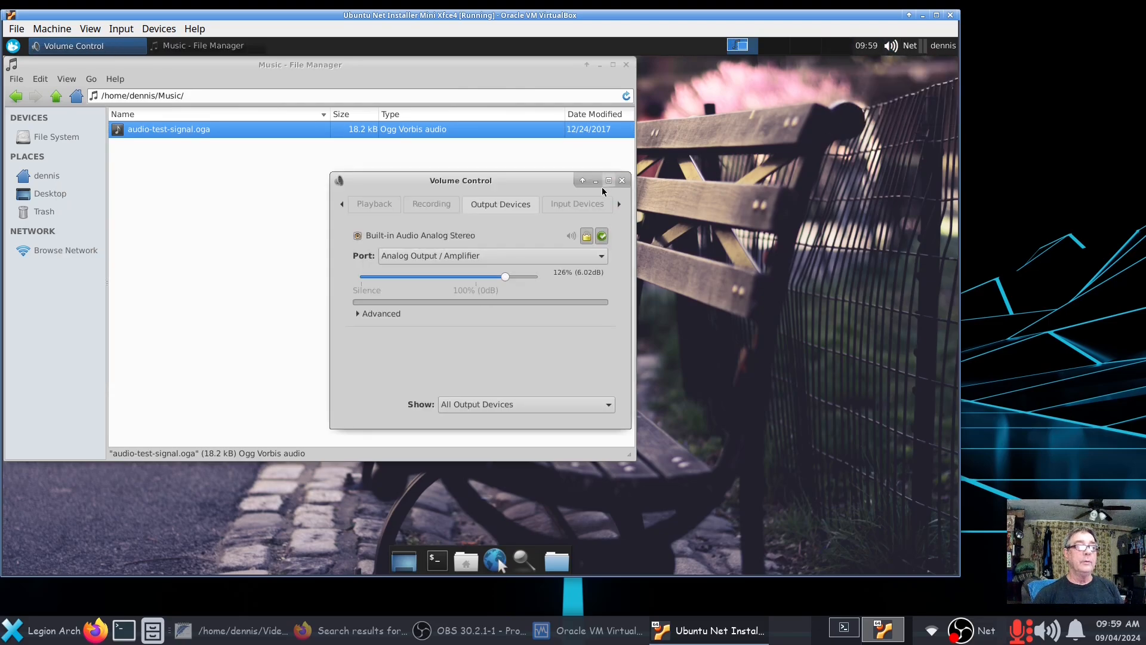
left_click(622, 181)
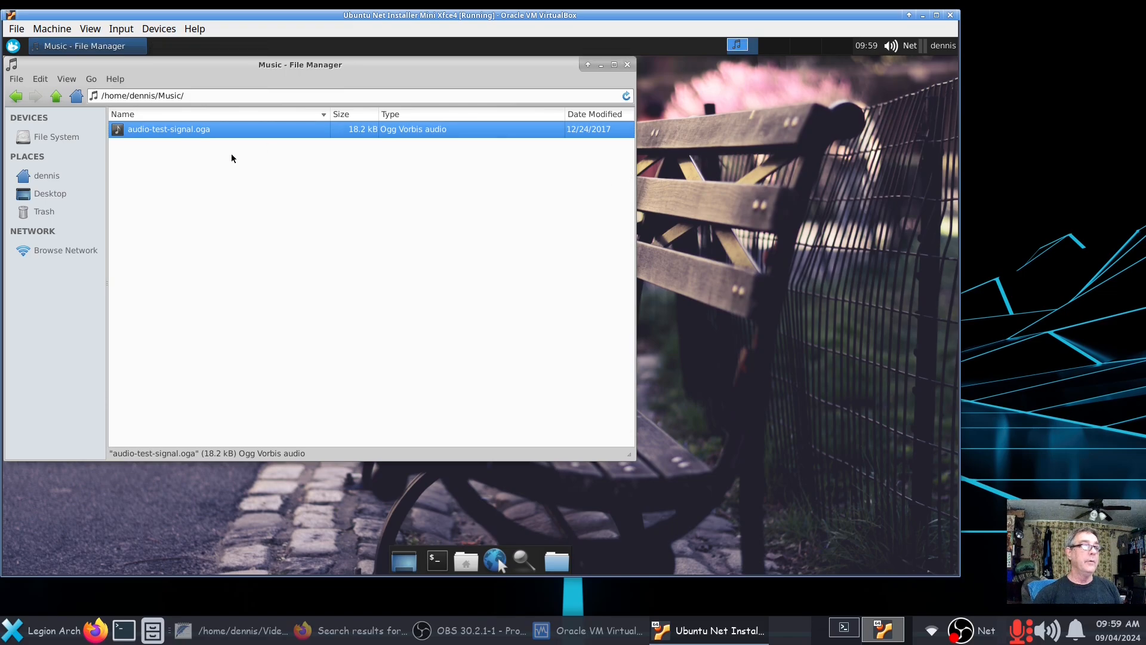
left_click_drag(514, 65, 677, 77)
left_click(675, 87)
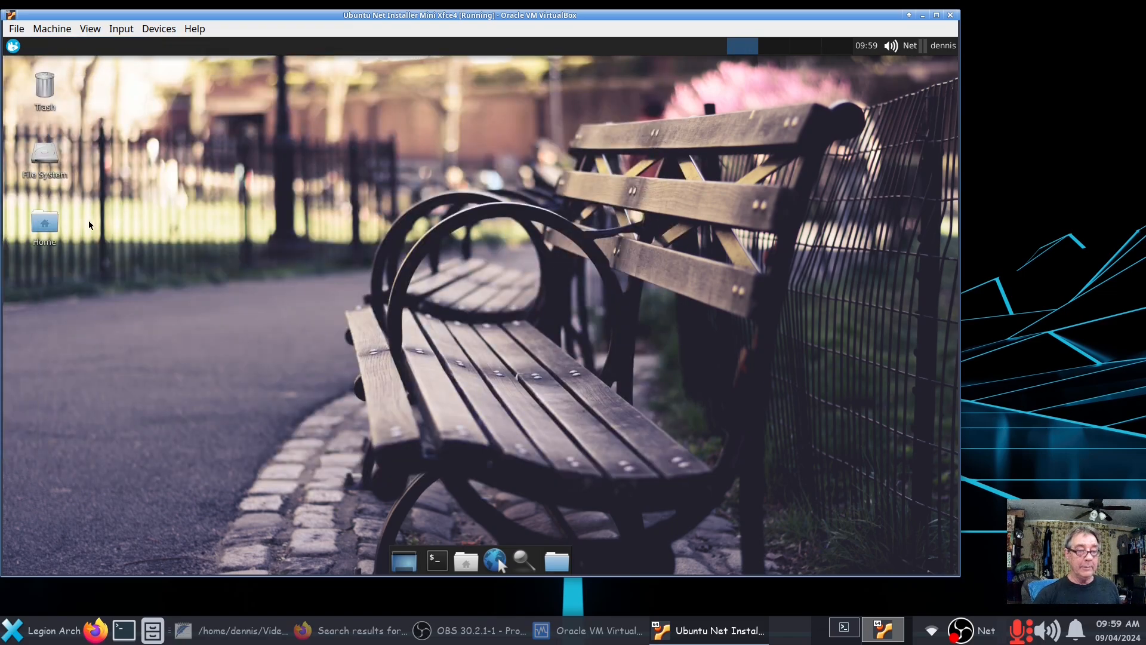
- Run "htop" in an enlarged terminal to check memory and CPU usage, quit it and close the terminal
left_click(432, 561)
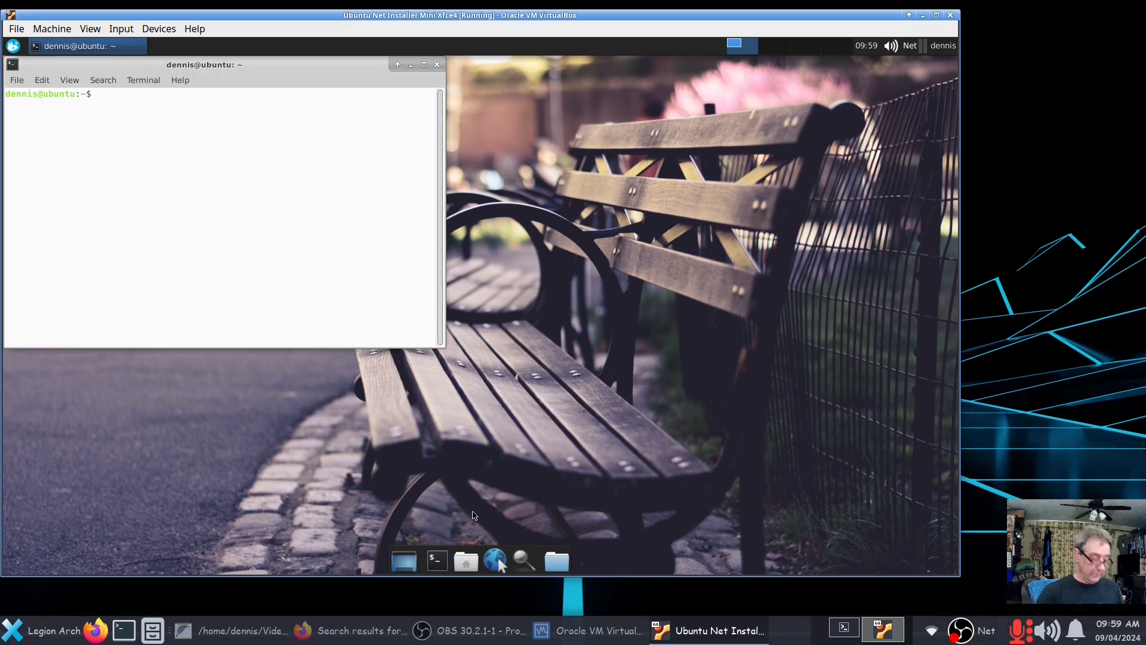
type("htop")
key("Return")
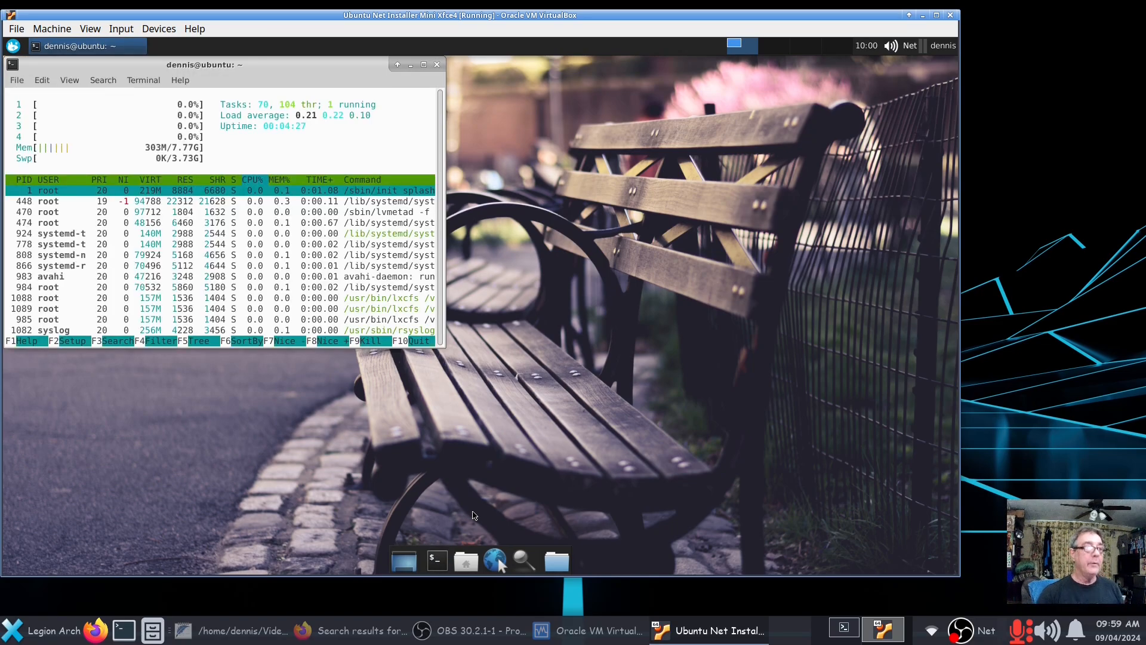
left_click_drag(439, 343, 556, 421)
left_click_drag(408, 64, 628, 112)
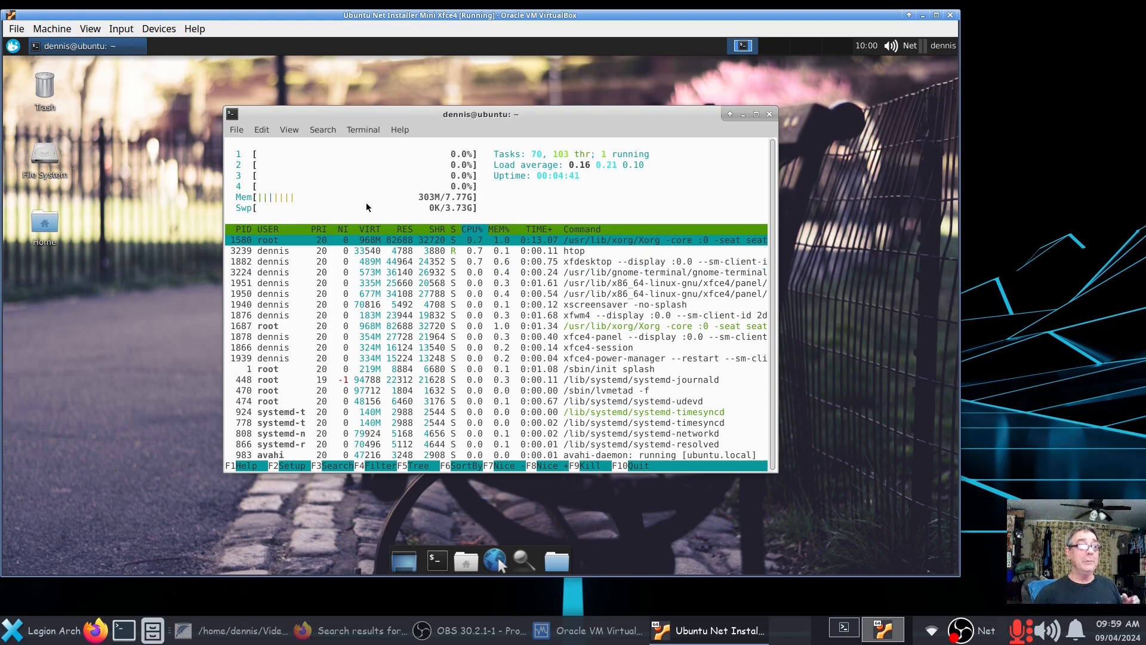
key("q")
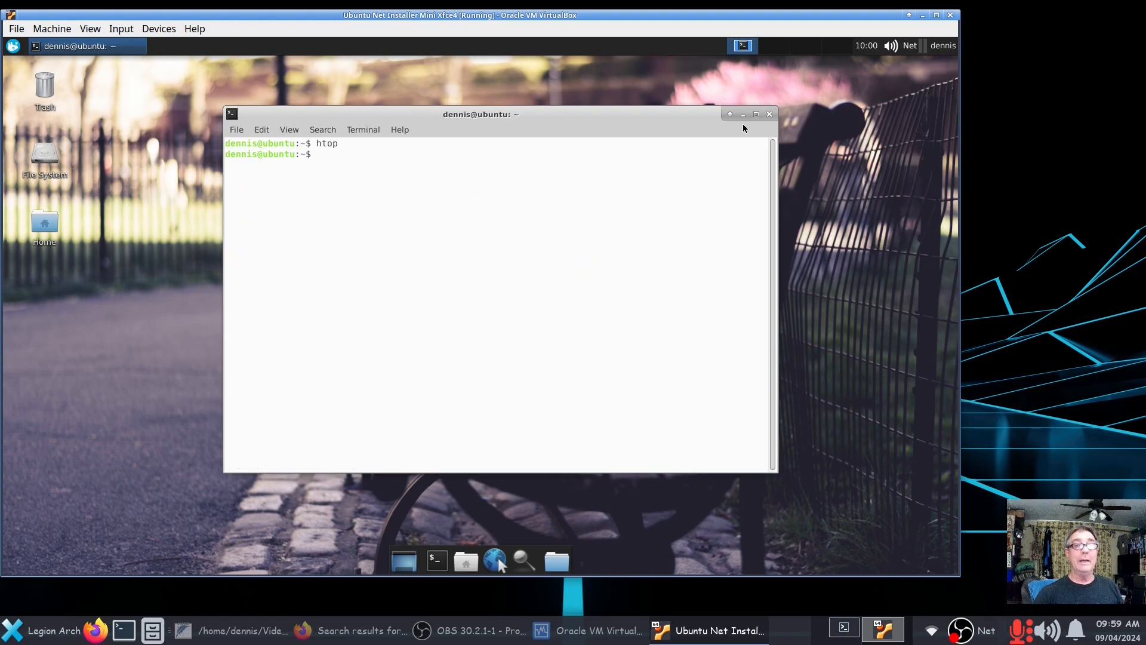
left_click(770, 115)
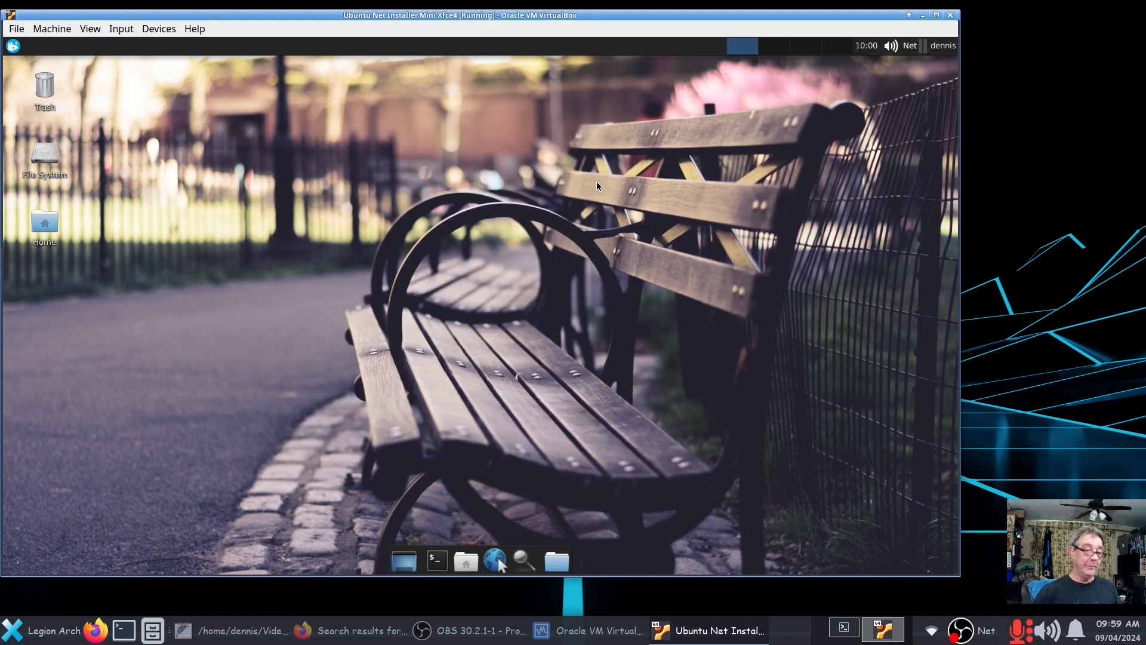